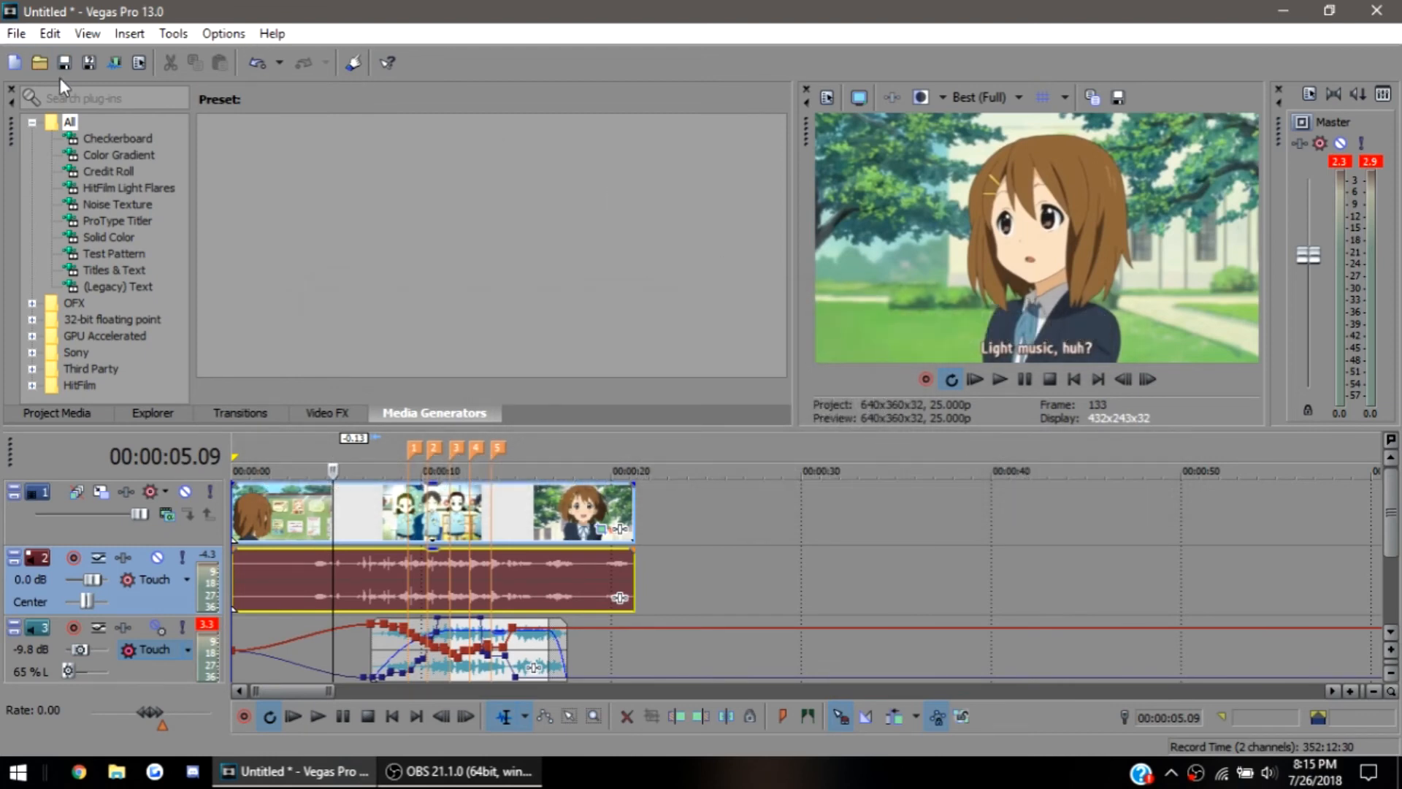
Start a new empty project without saving the changes to the untitled one
left_click(19, 72)
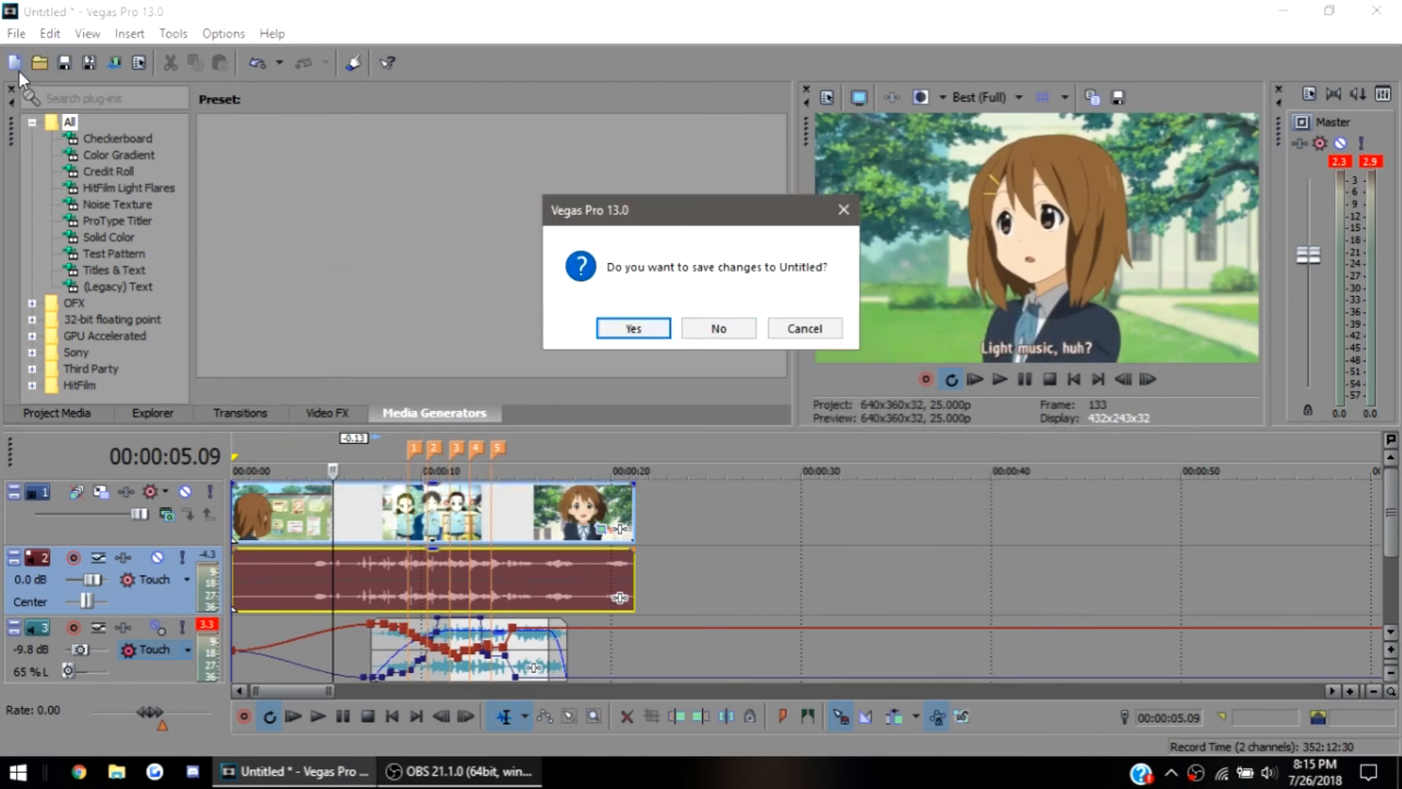
left_click(702, 332)
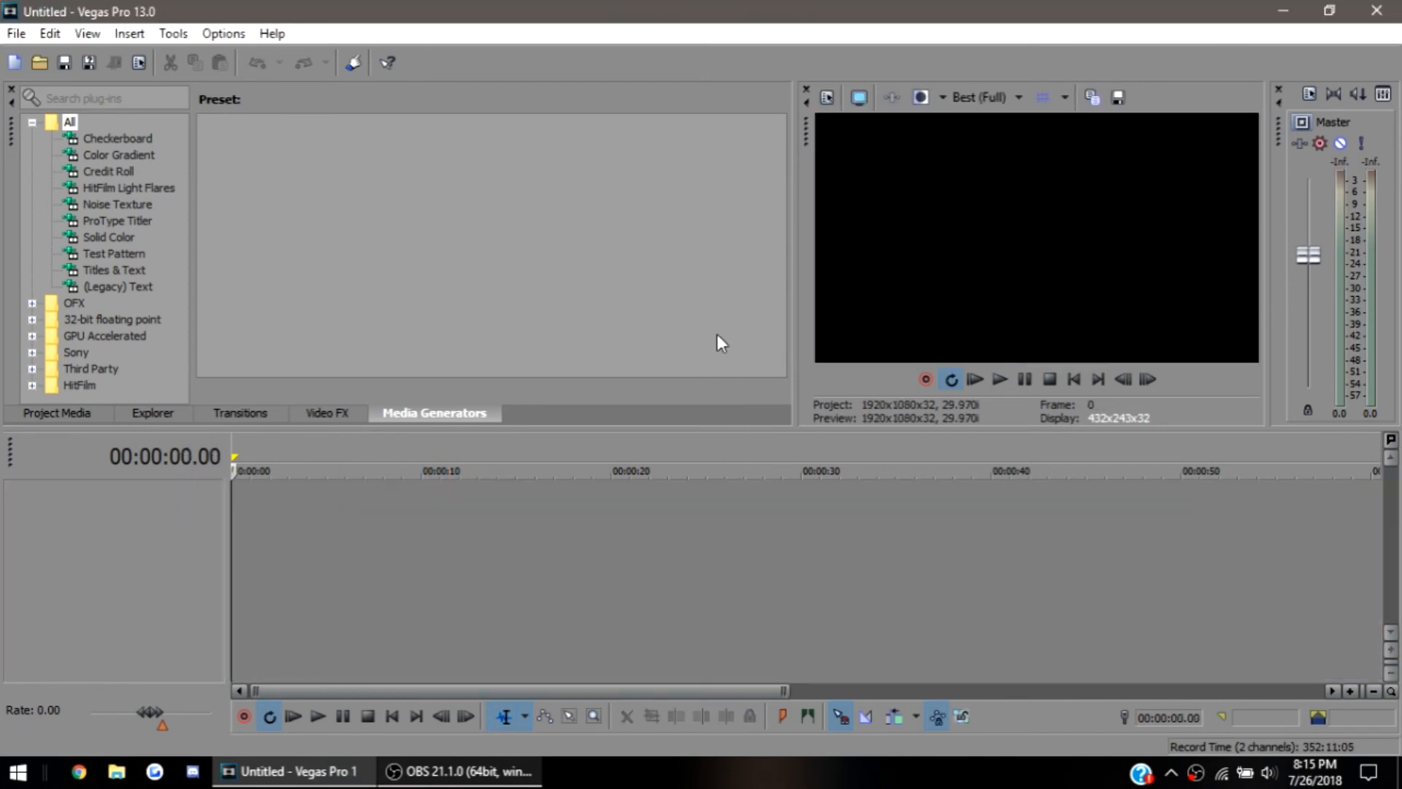
Import the "Yui-chan Cute moments (K-on)" video from its desktop folder onto the timeline, and match the project video settings to it
left_click(1285, 14)
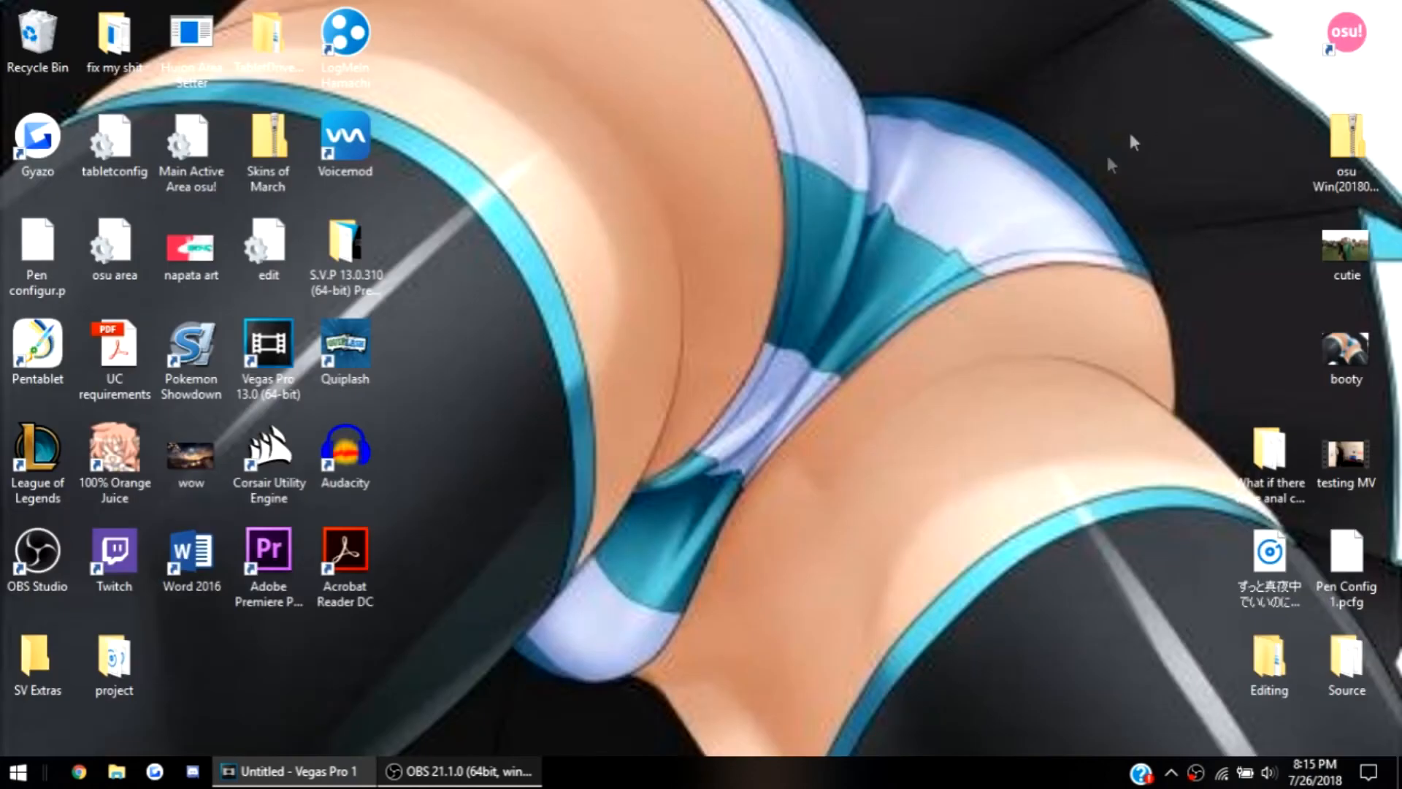
left_click(1280, 471)
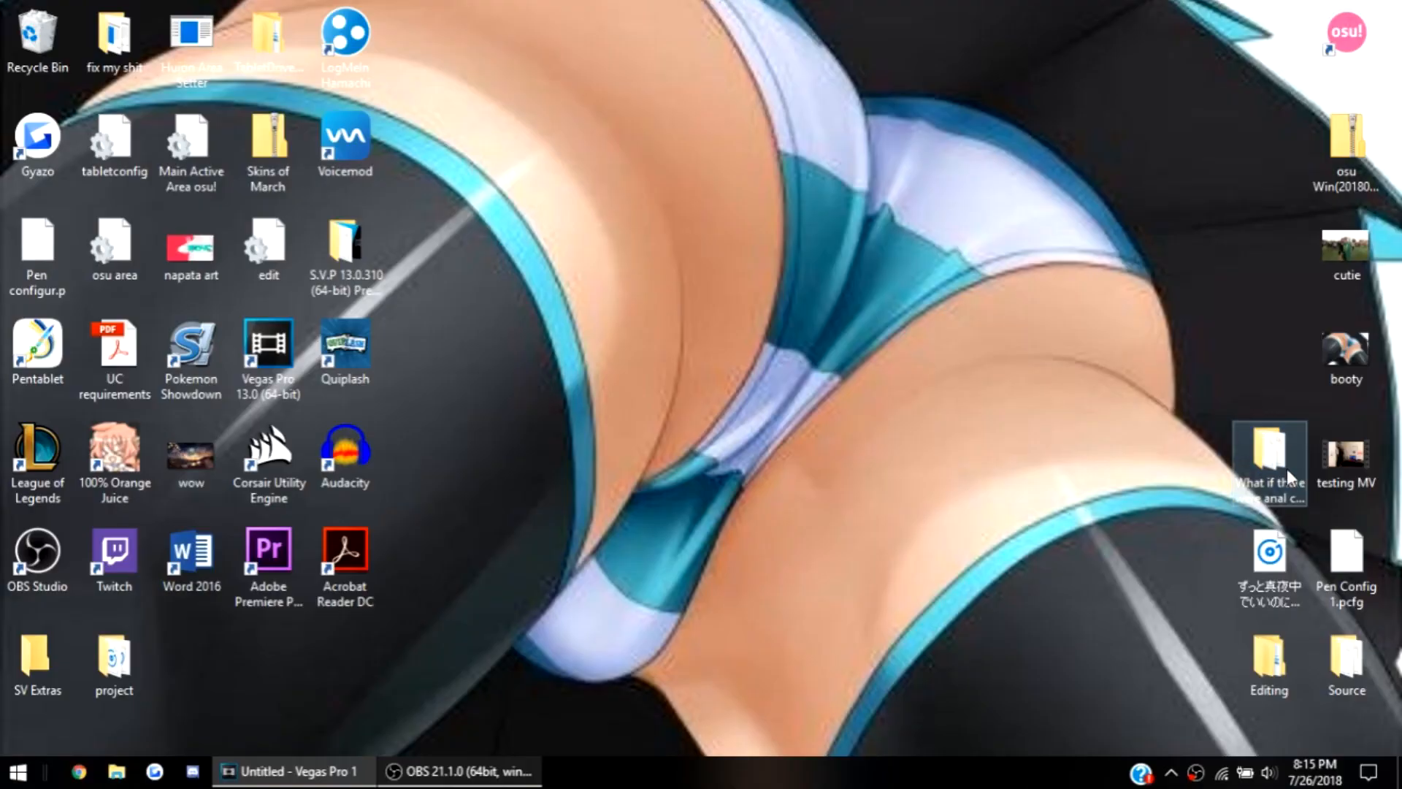
double_click(850, 362)
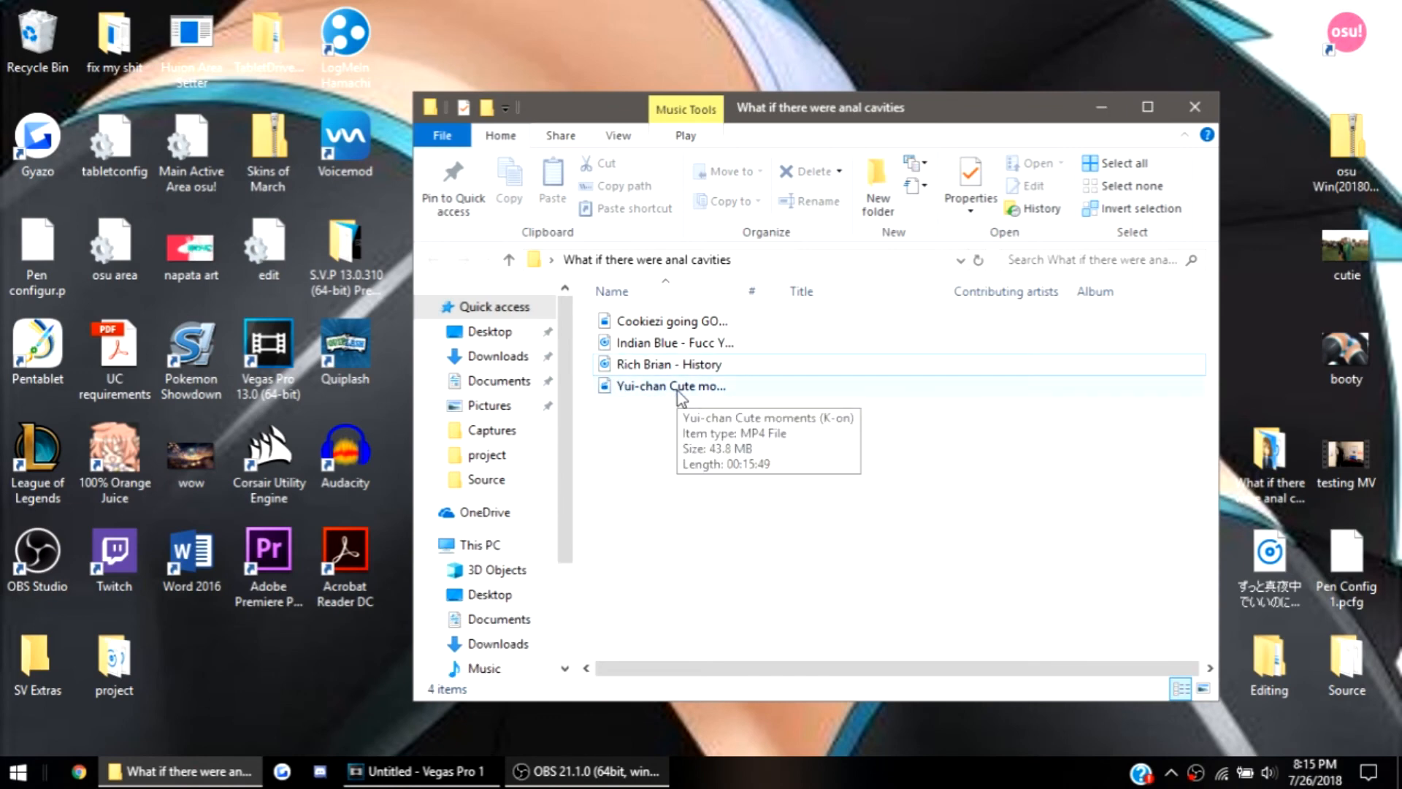
left_click(680, 388)
left_click_drag(678, 391, 247, 571)
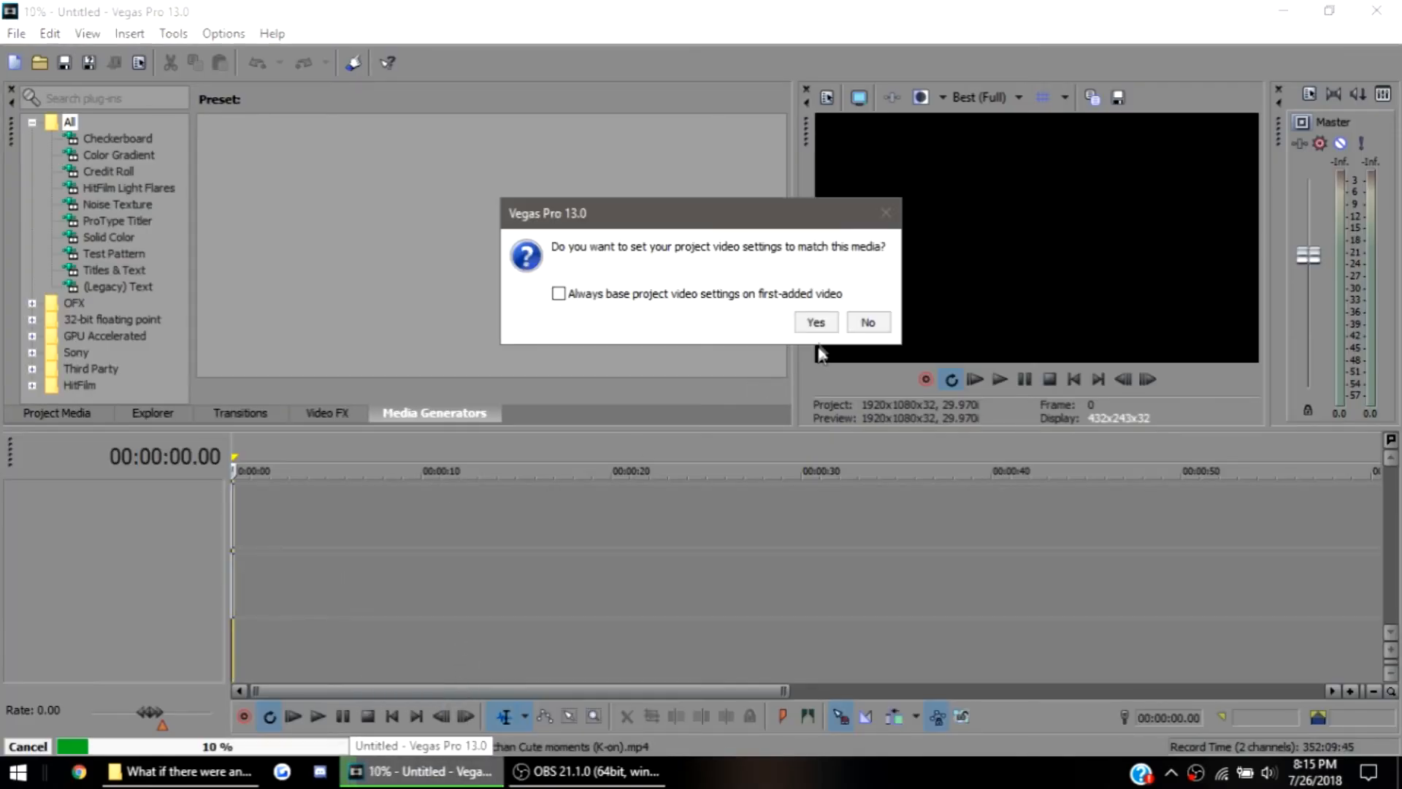
left_click(816, 322)
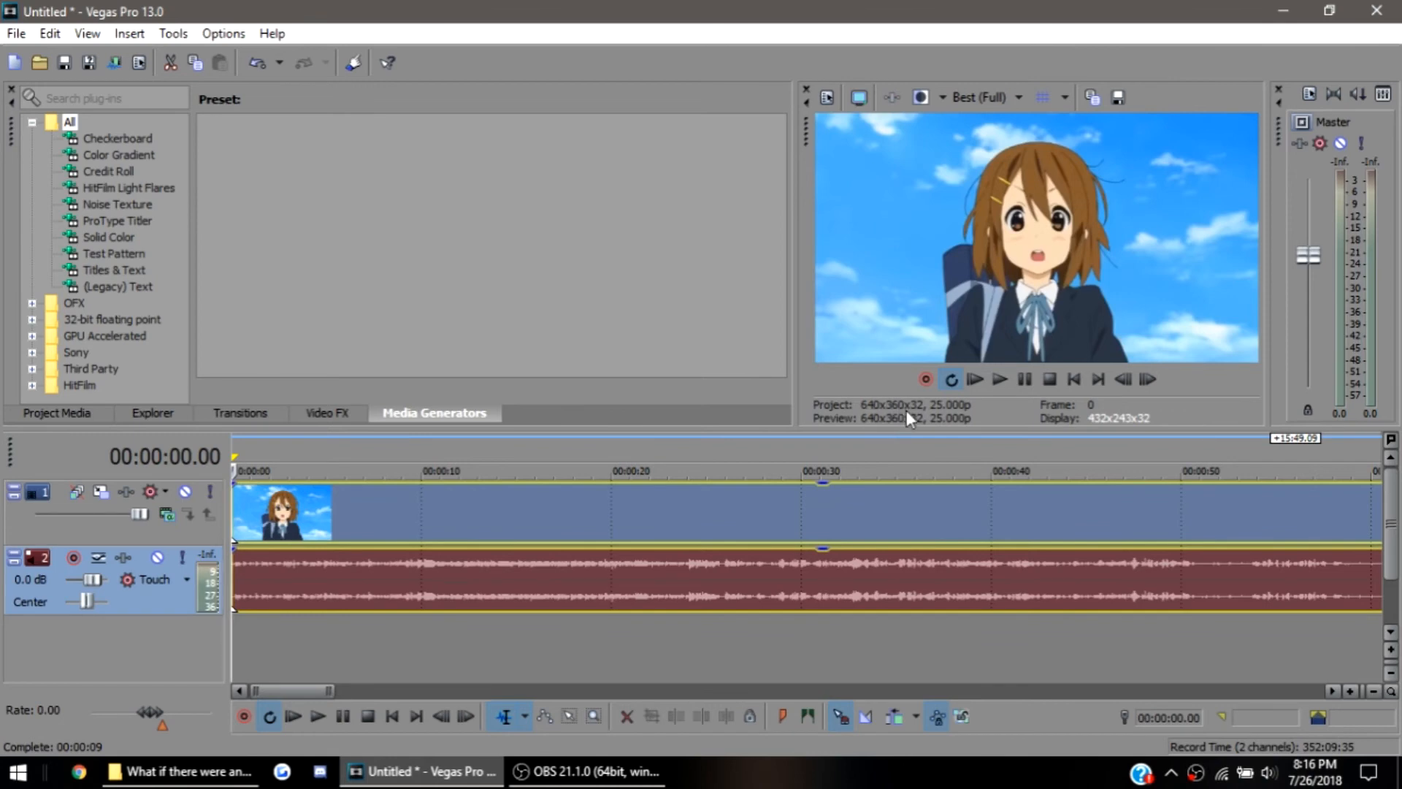
Split the video and its audio at 00:01:19.04 and delete the part before the cut
scroll(468, 593, "up", 2)
scroll(467, 593, "down", 8)
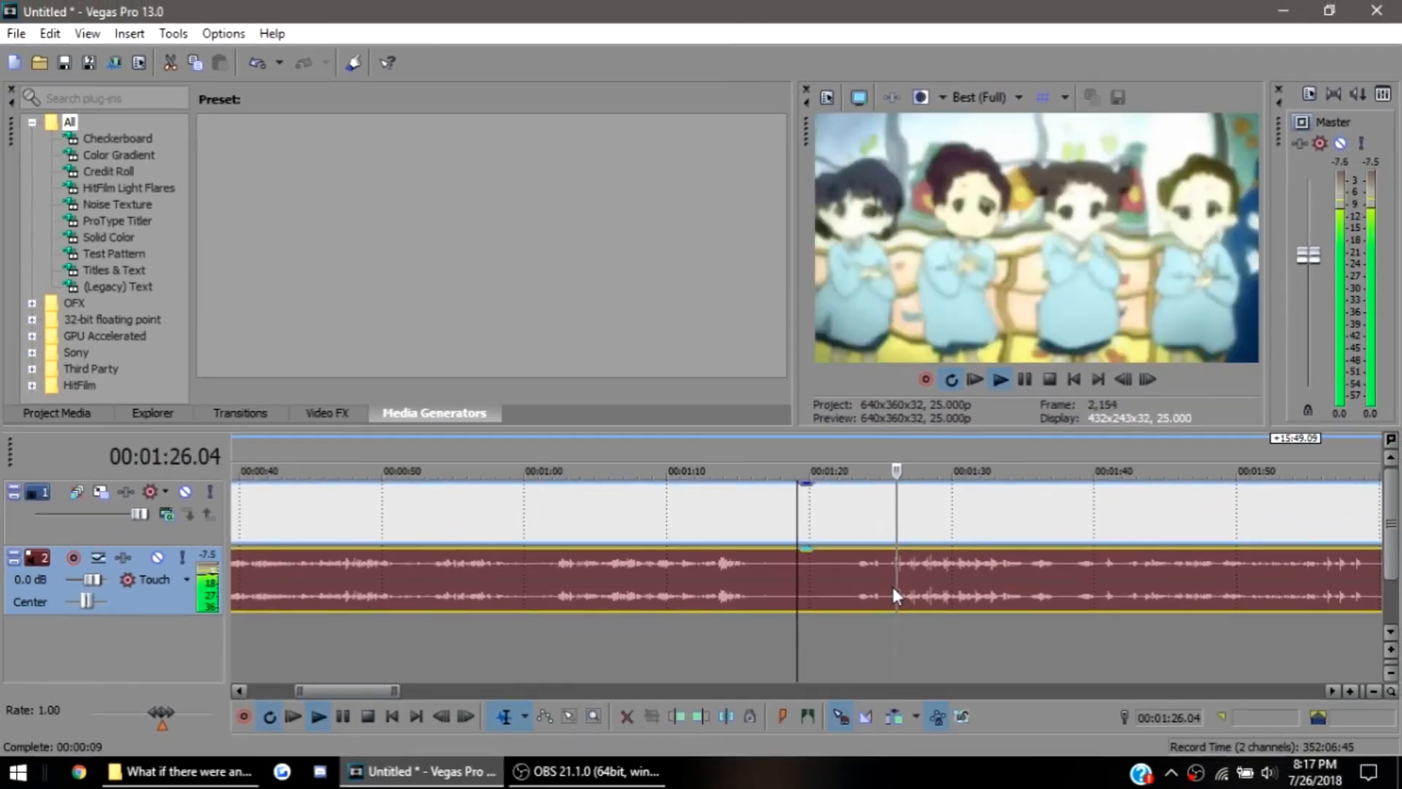
key("space")
key("s")
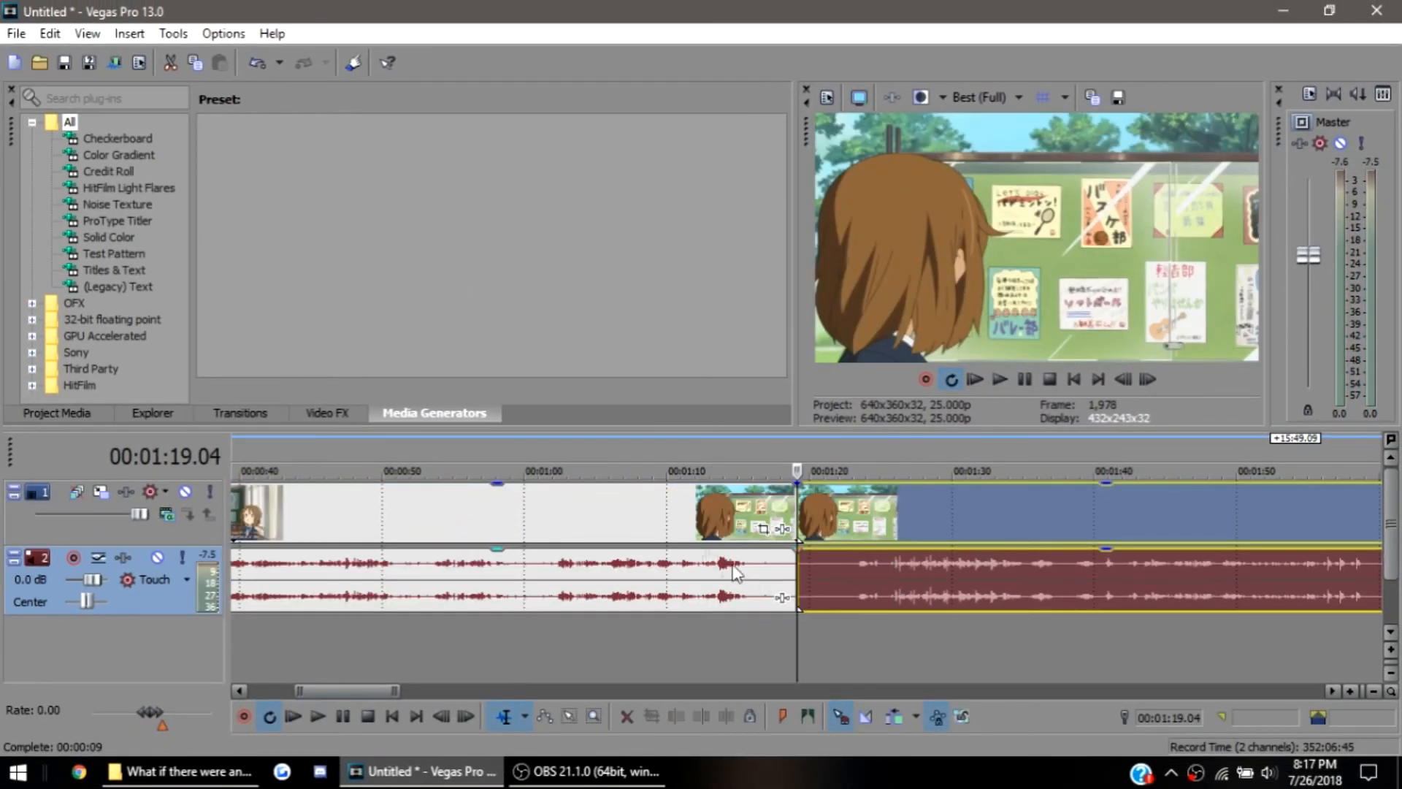
left_click(697, 522)
key("Delete")
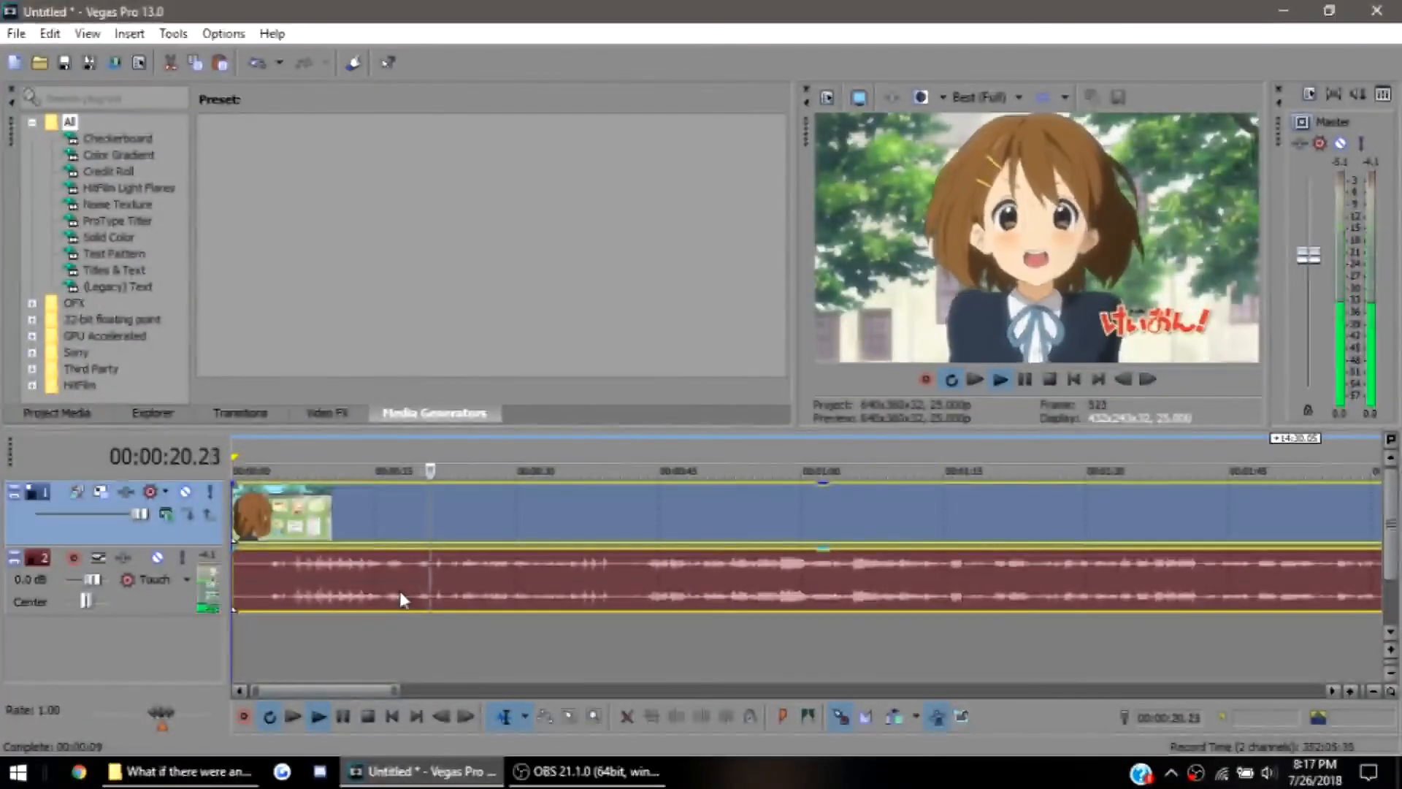
Split the remaining clip at 00:00:21.06 and delete everything after the cut
key("space")
scroll(557, 601, "up", 2)
scroll(558, 600, "up", 3)
left_click(814, 587)
left_click(792, 596)
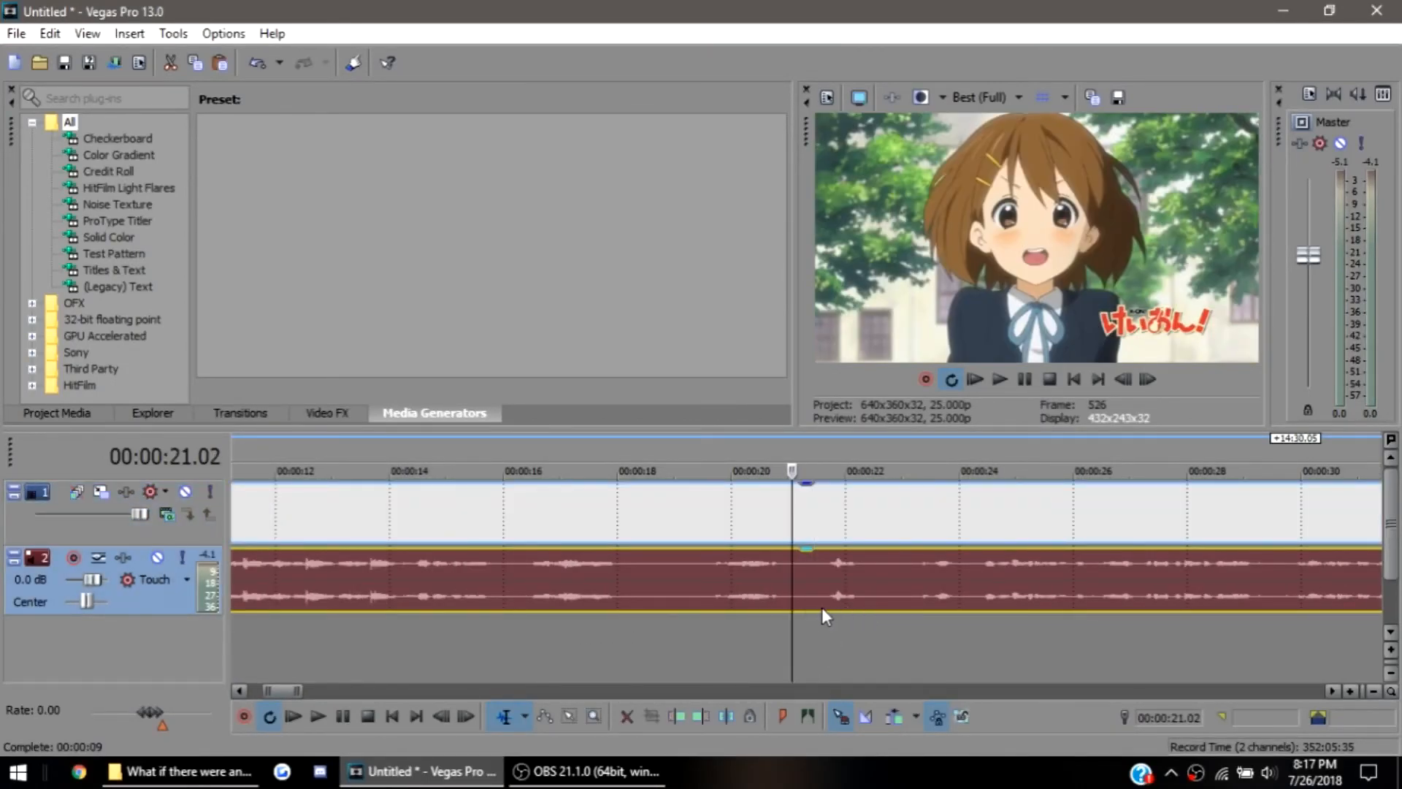
left_click(802, 594)
key("s")
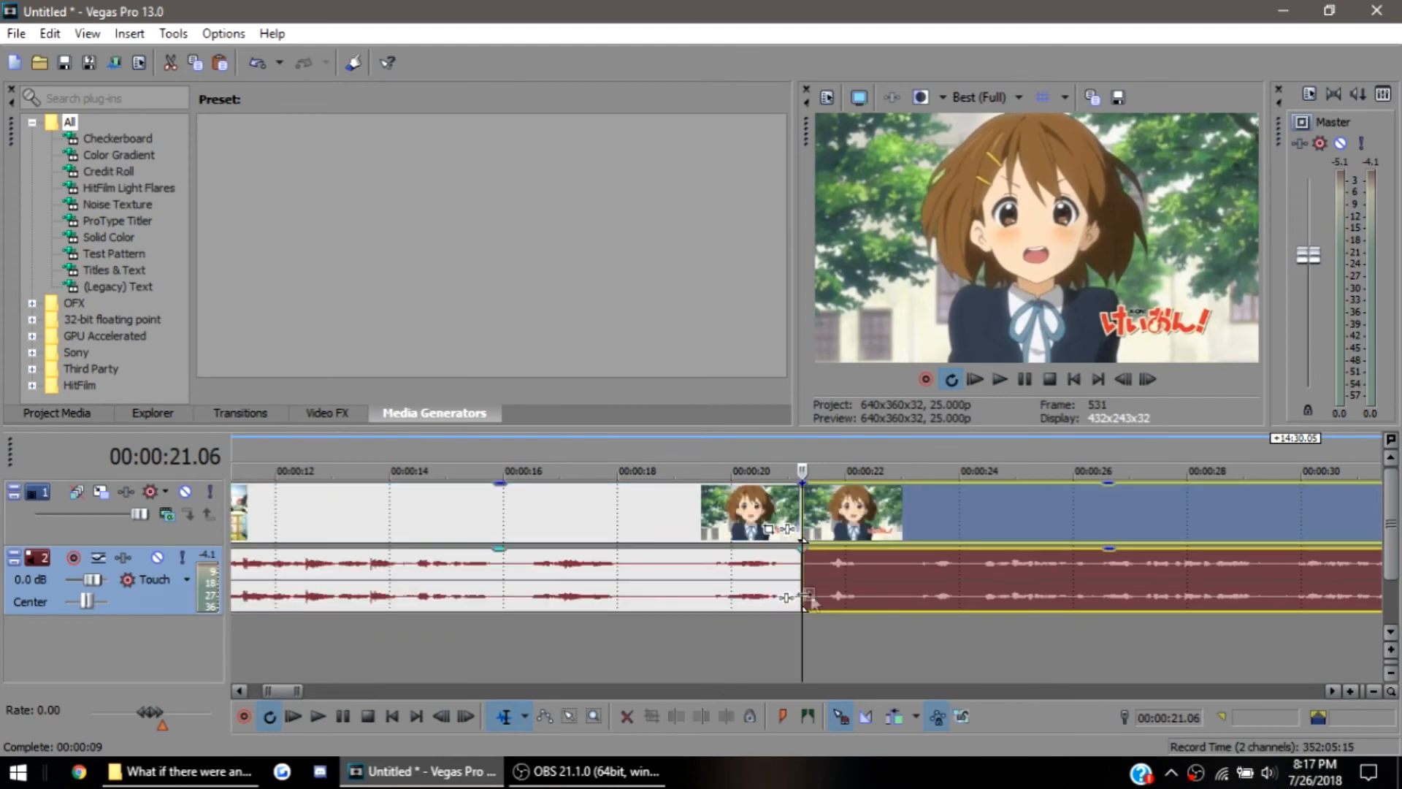
key("Delete")
scroll(776, 562, "up", 10)
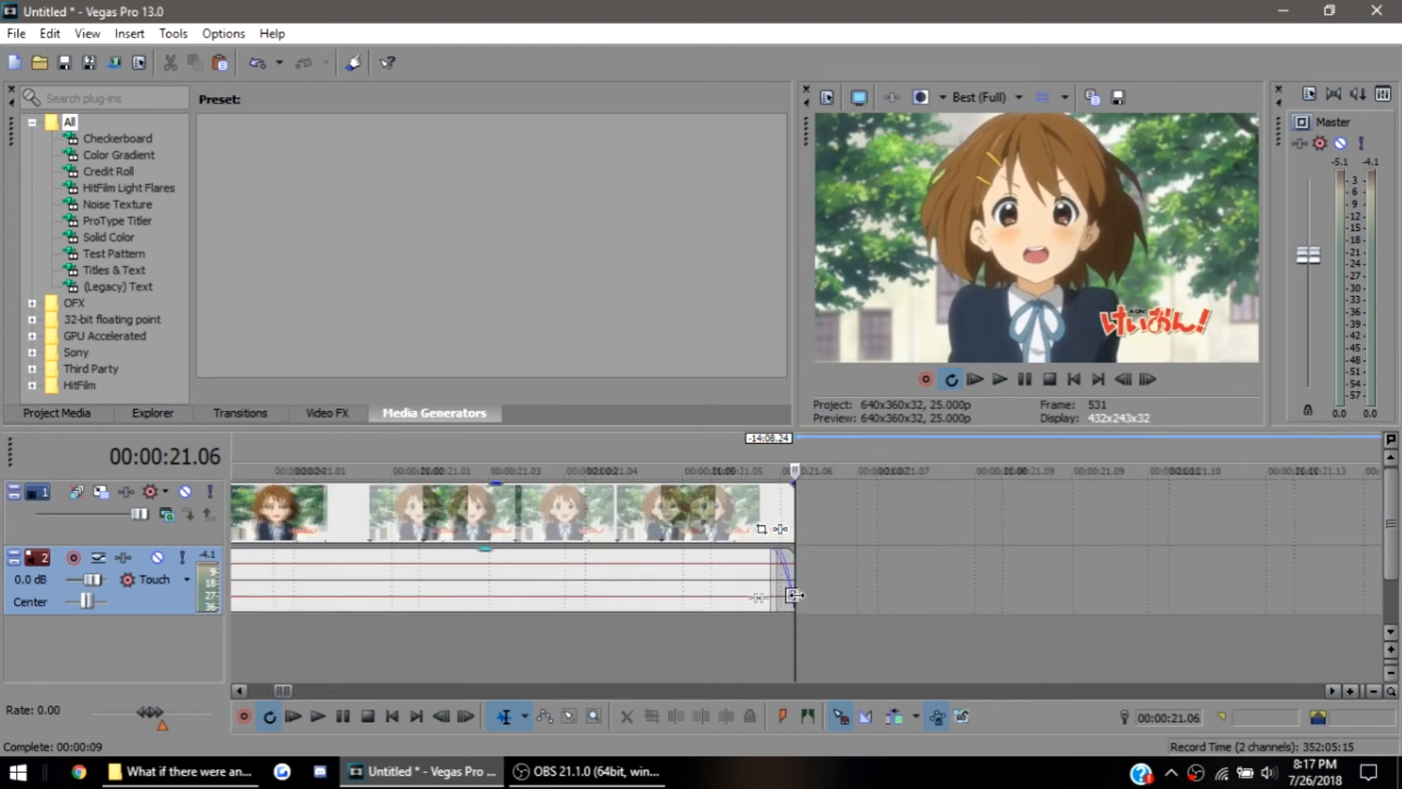
scroll(777, 562, "down", 12)
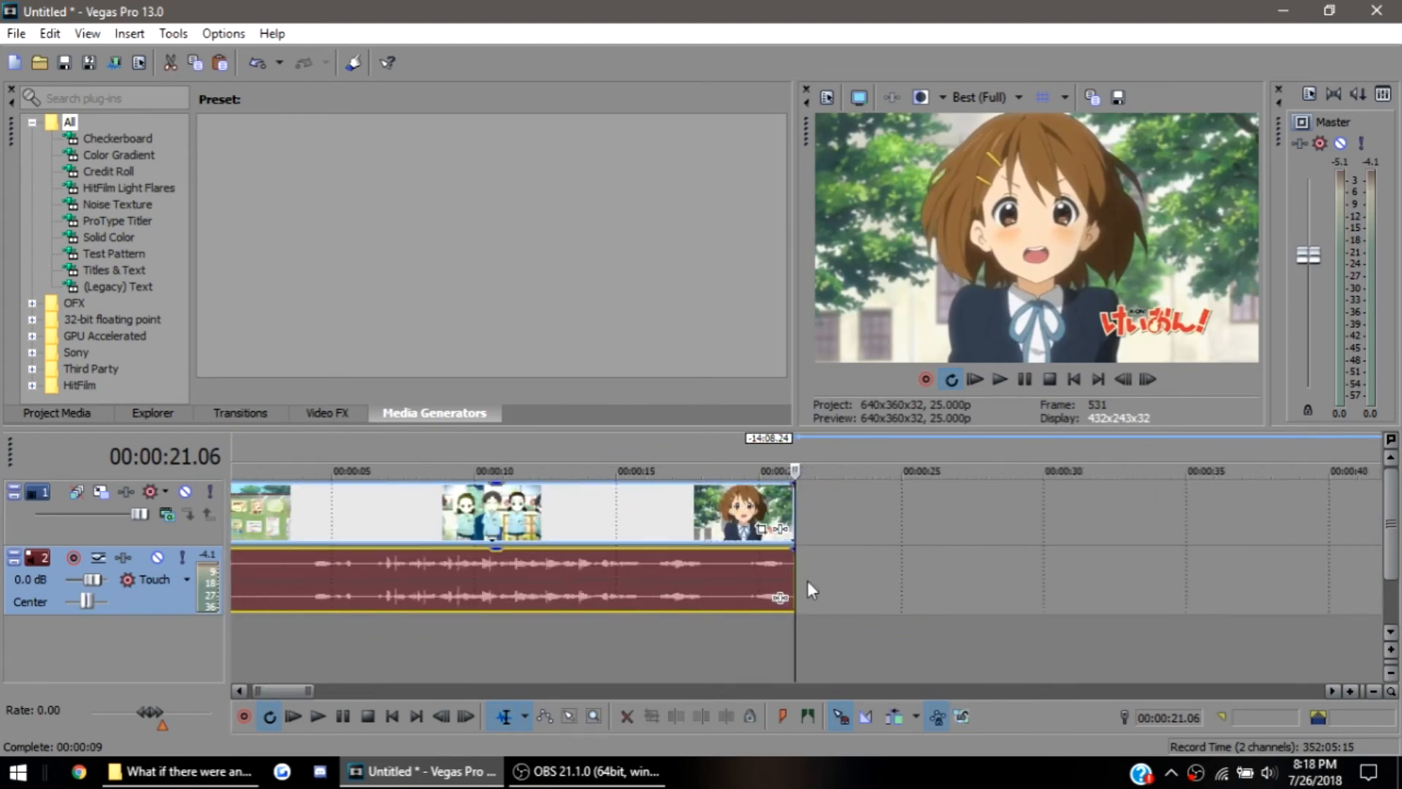
scroll(808, 584, "up", 2)
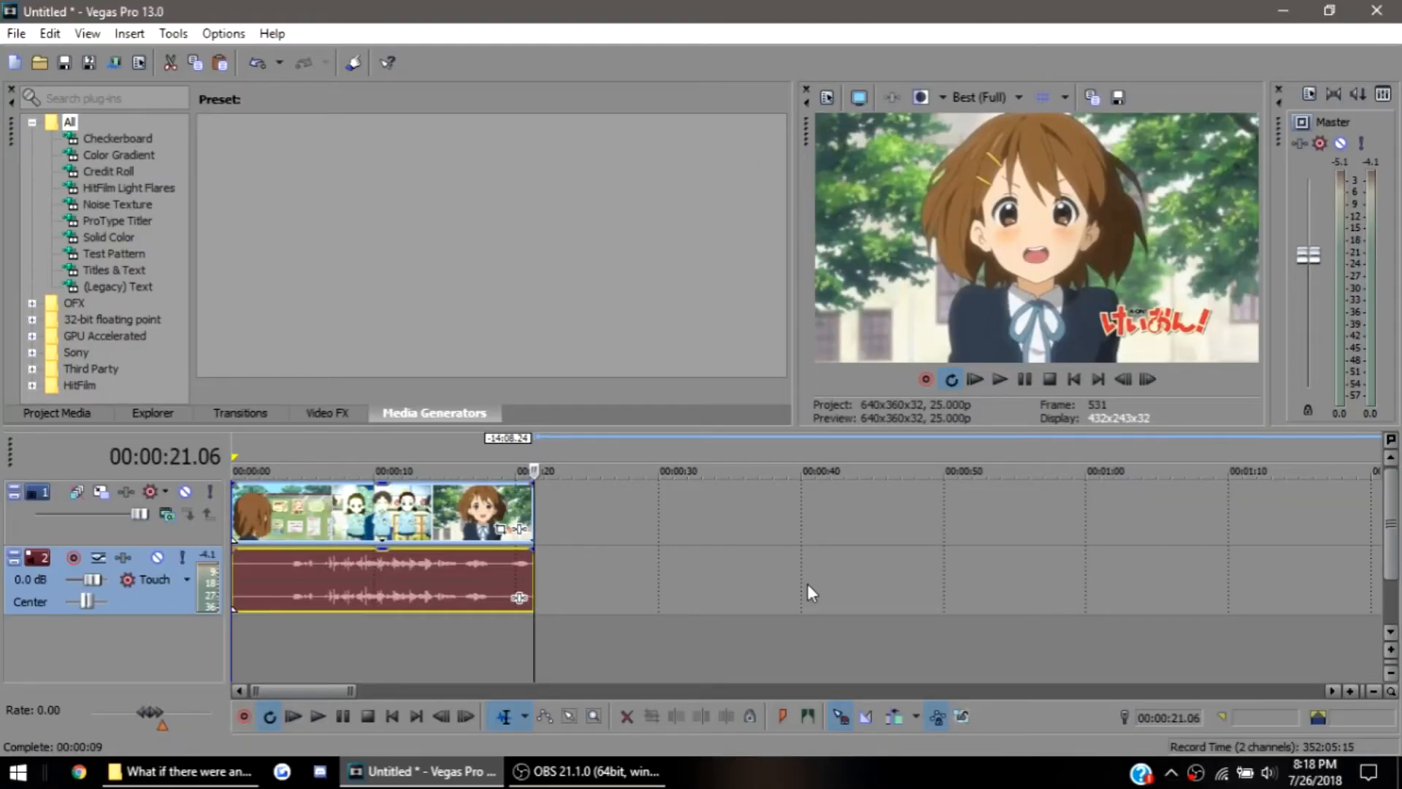
Open the Event Pan/Crop settings of the trimmed video clip and arrange the window so the whole crop frame is visible
left_click(293, 529)
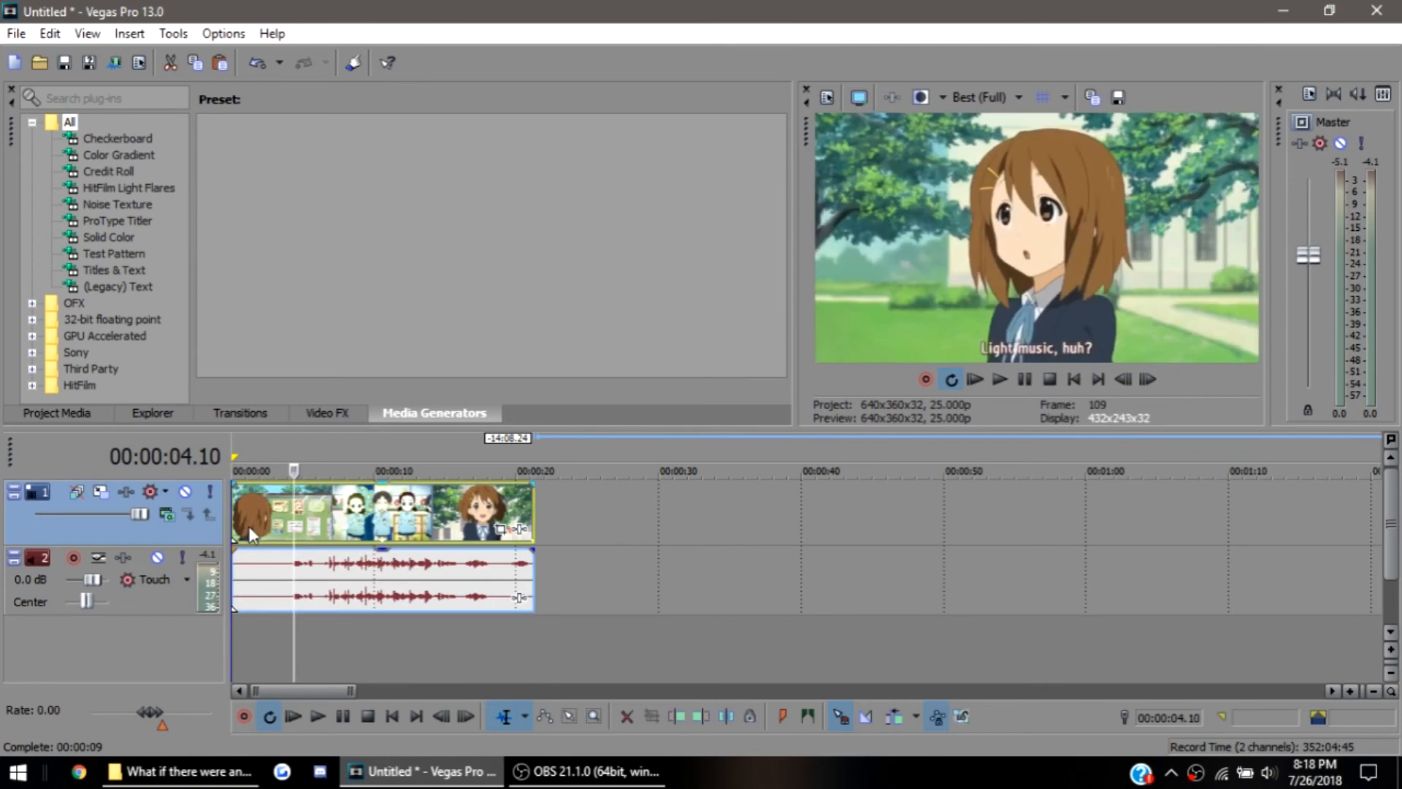
left_click(229, 530)
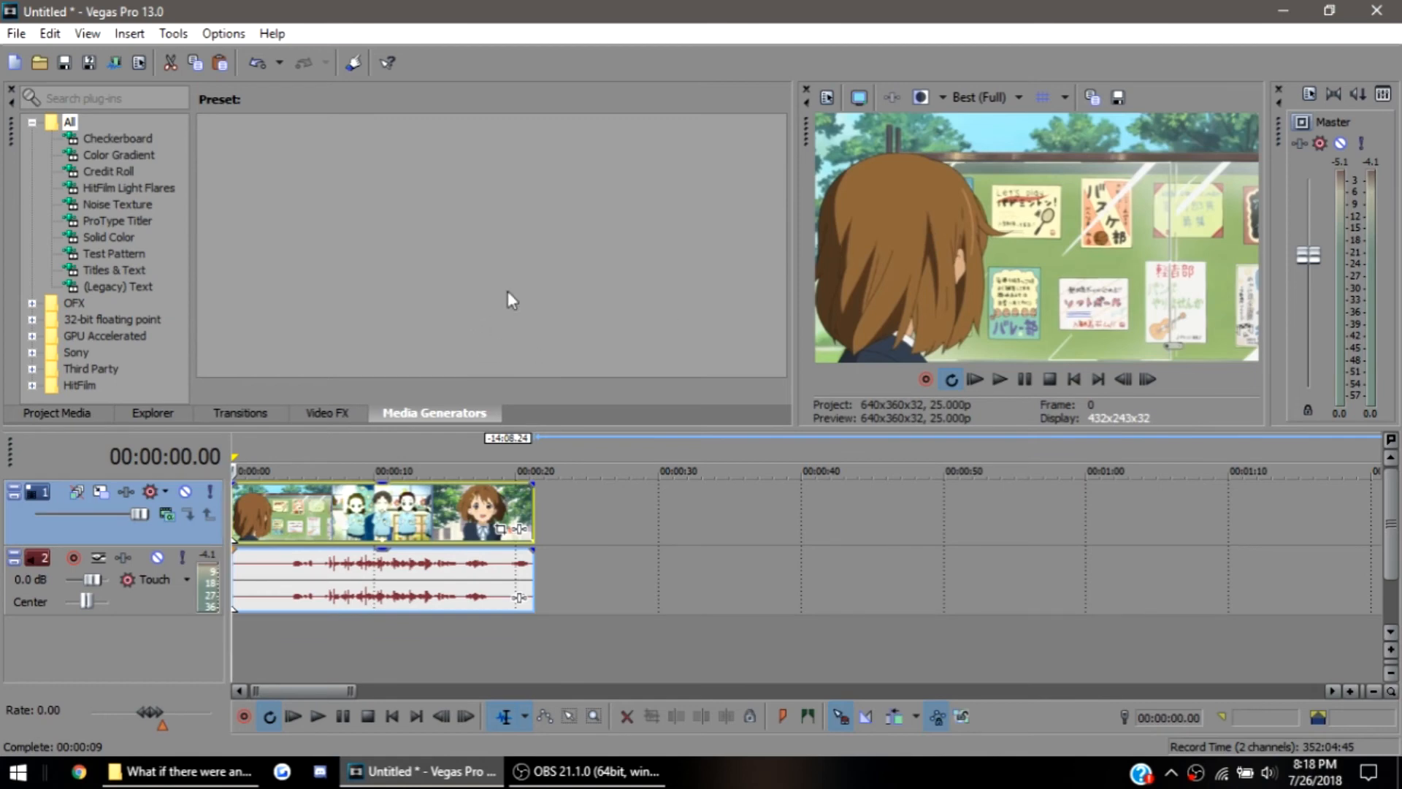
left_click(499, 531)
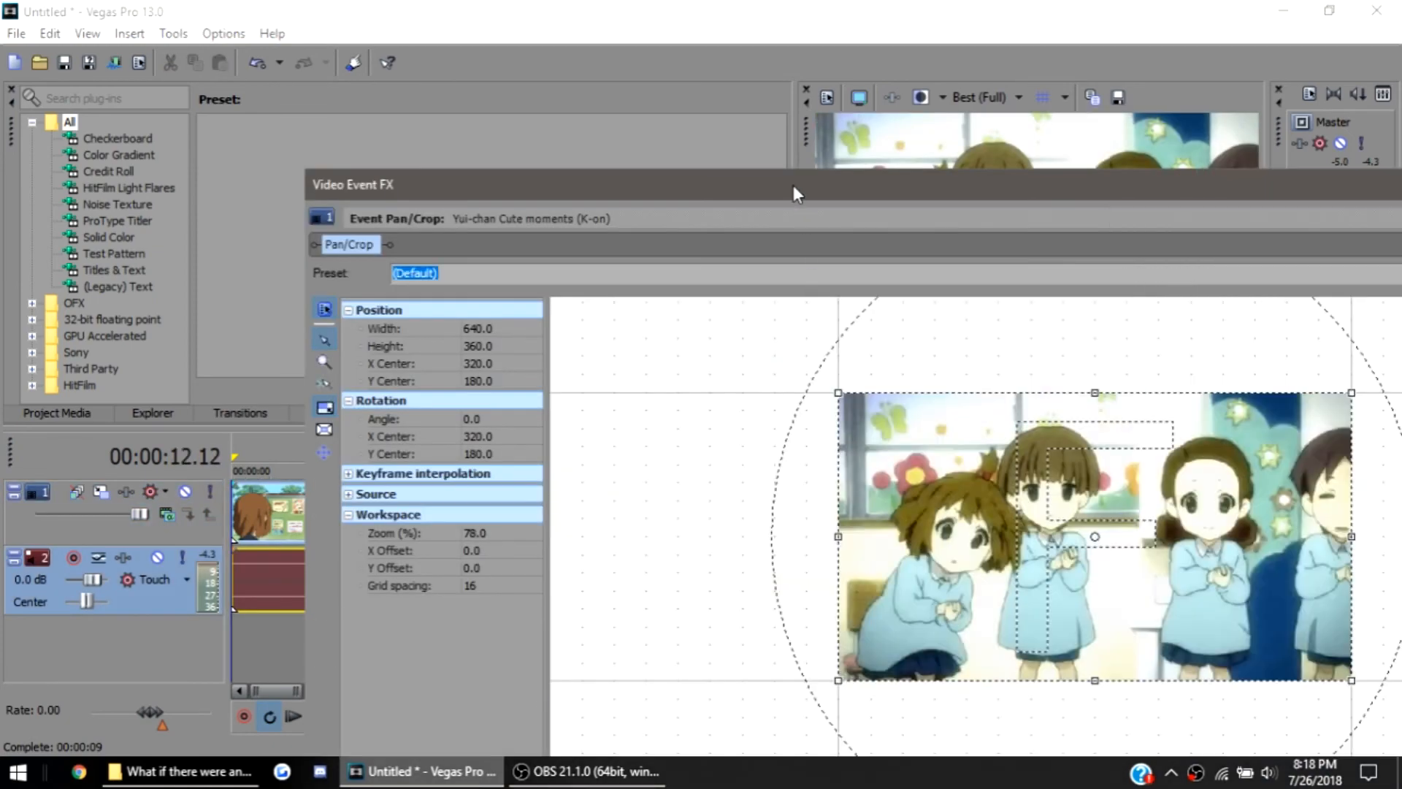
left_click_drag(793, 185, 656, 116)
scroll(655, 382, "down", 6)
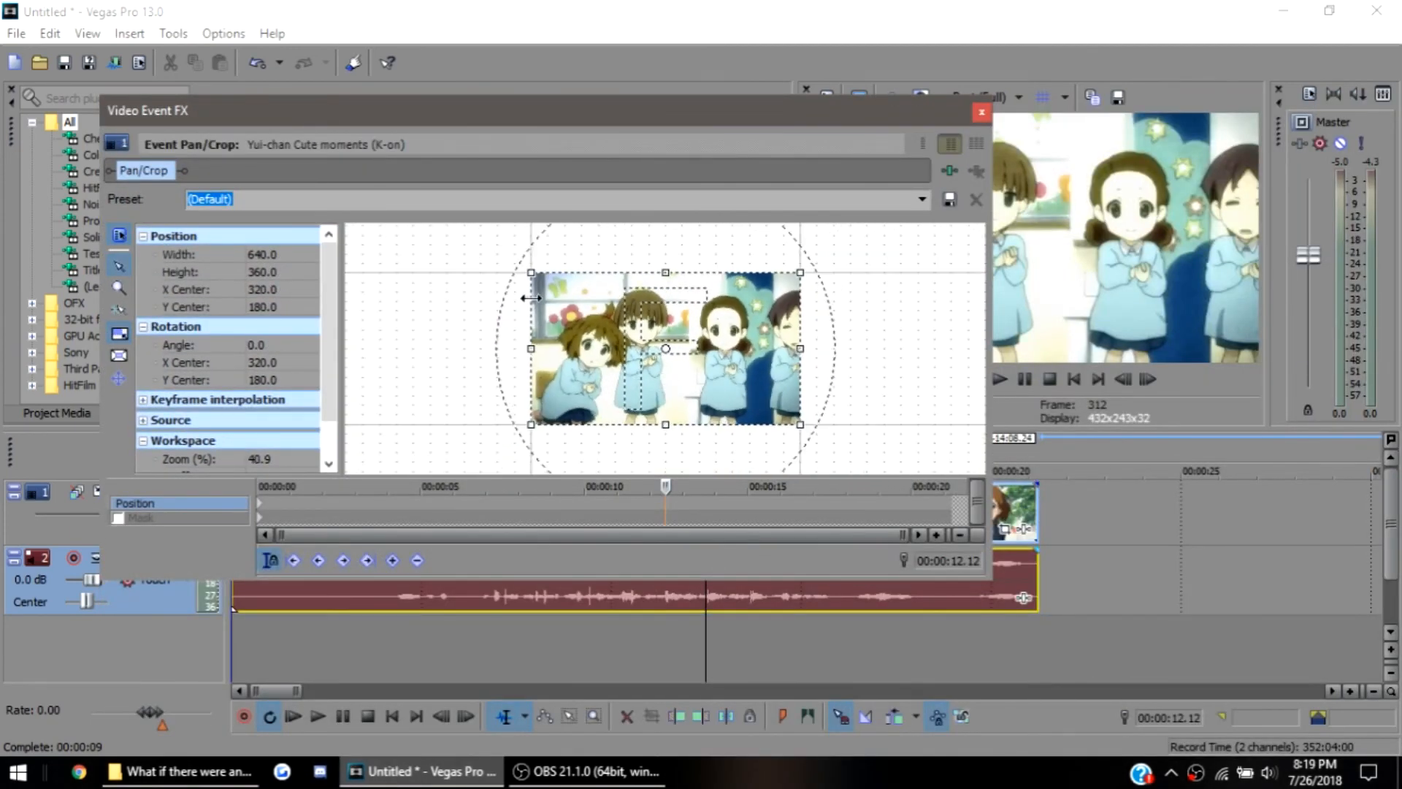
left_click_drag(576, 109, 692, 123)
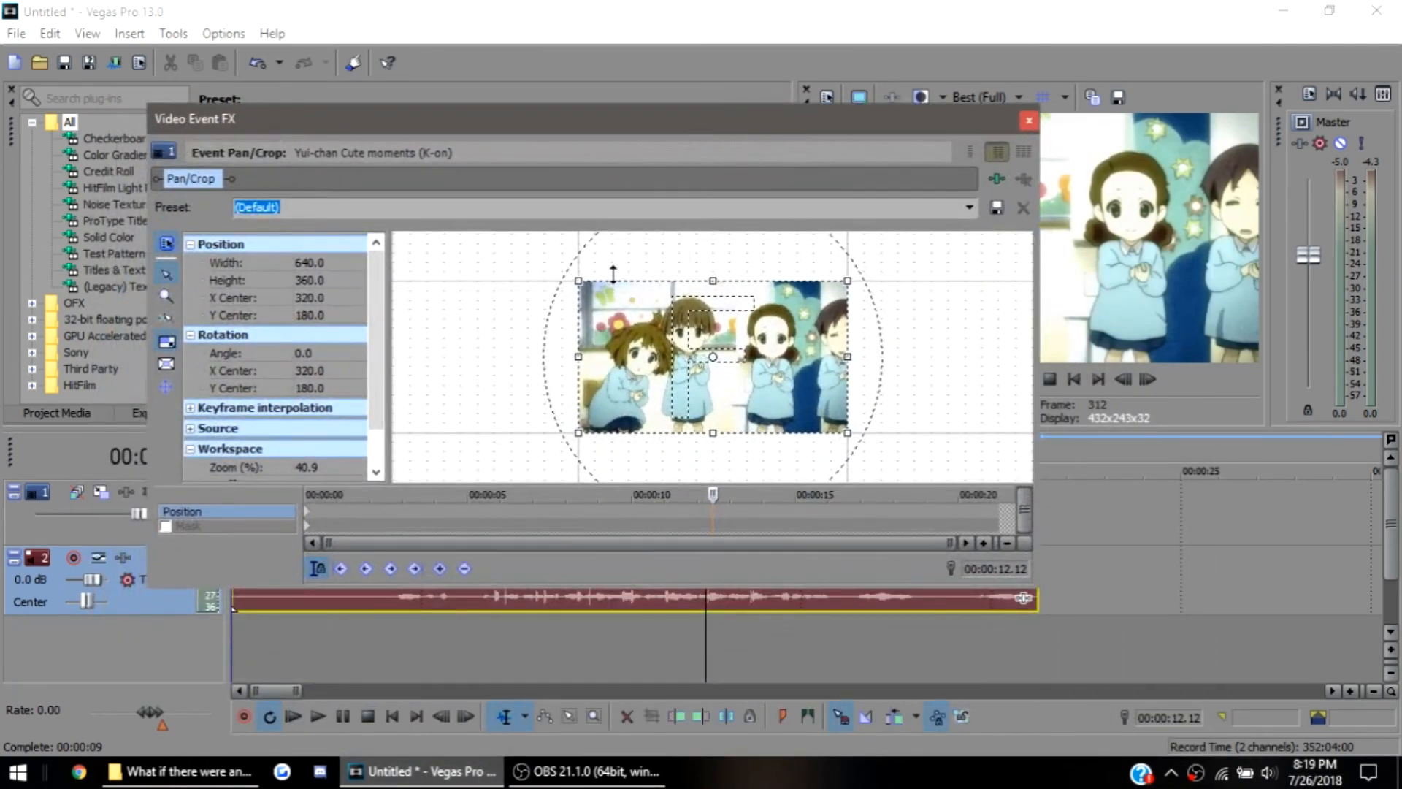
At 00:00:12.12, shrink the crop frame to about 190.6 × 107.2 and centre it on the crouching girl's face
left_click_drag(582, 283, 651, 363)
left_click_drag(599, 347, 669, 392)
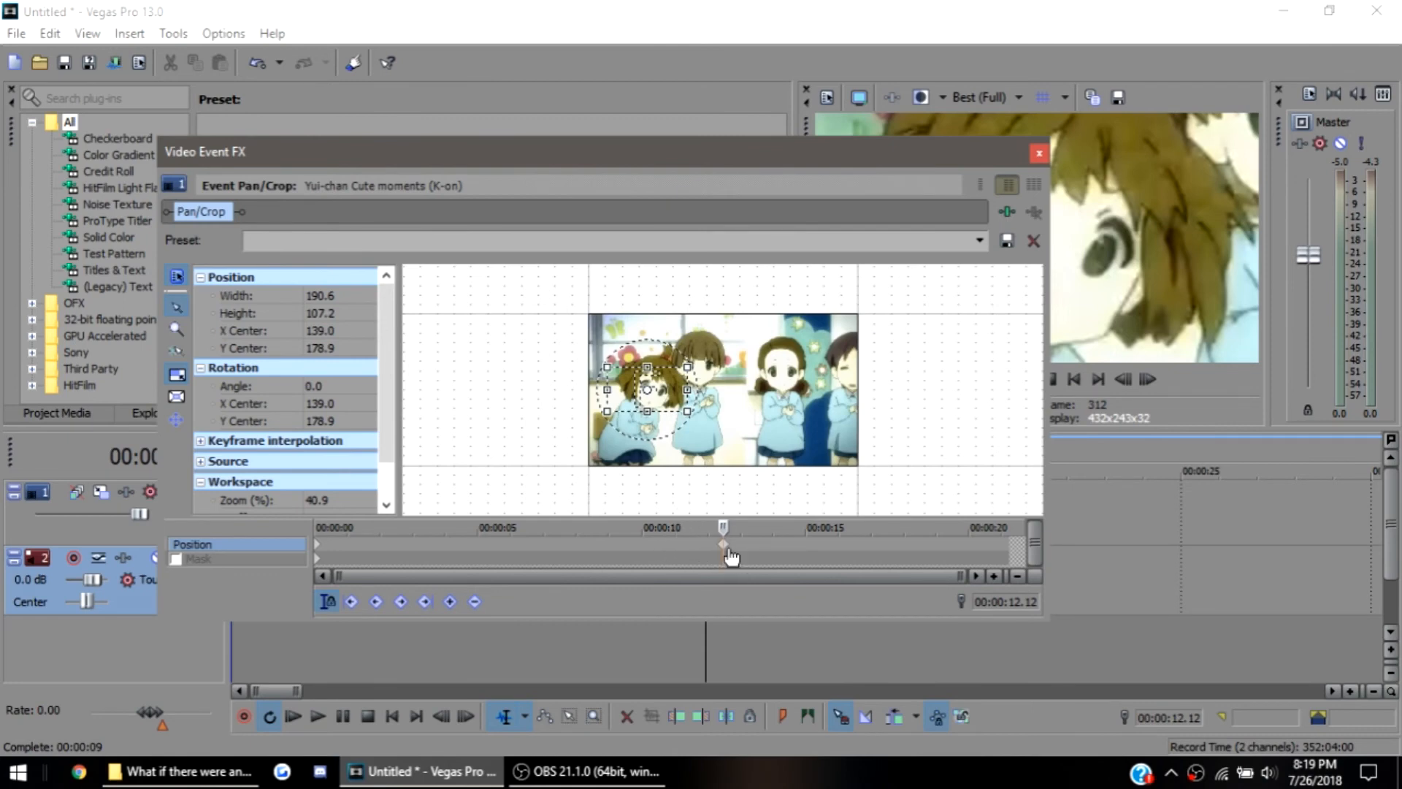
scroll(731, 557, "up", 2)
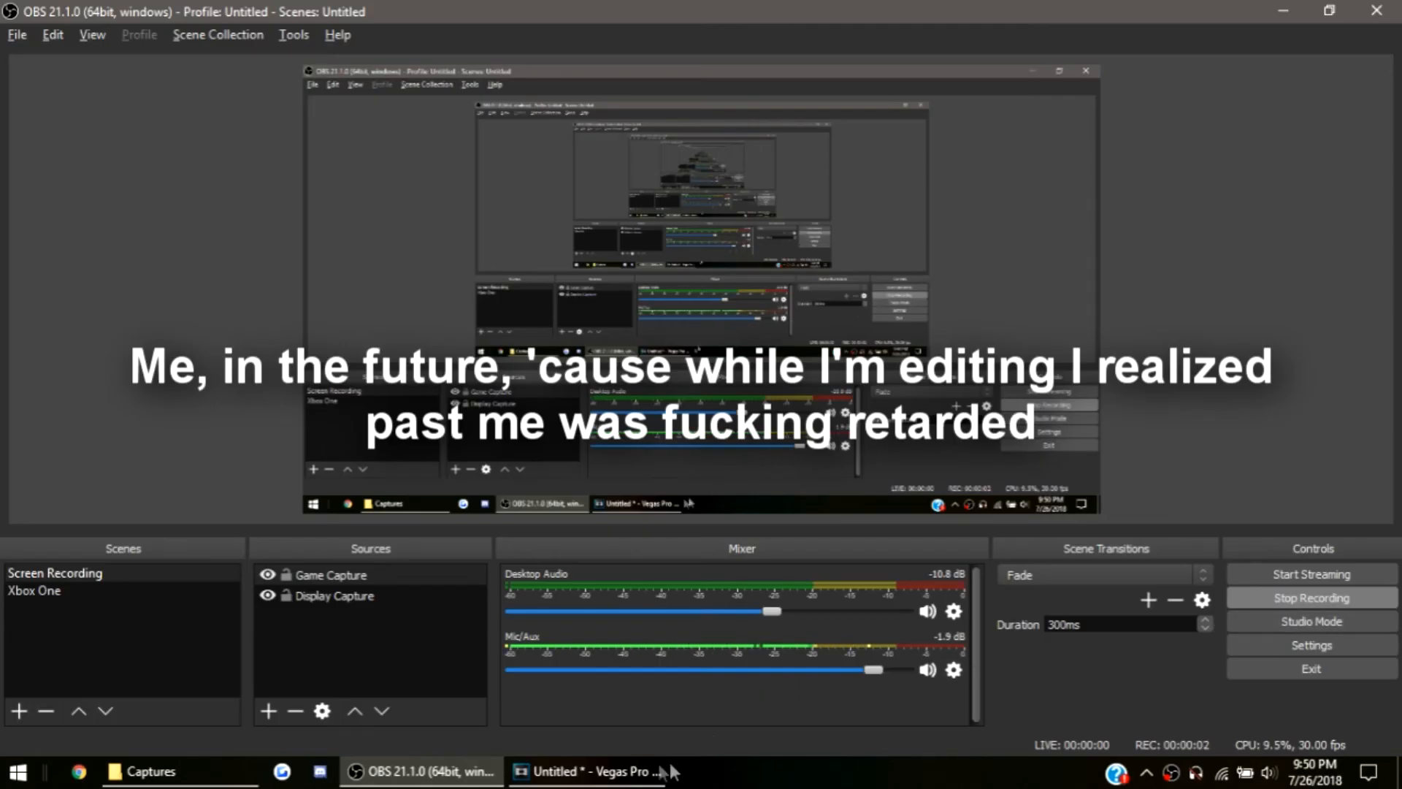
Switch to the Vegas Pro project and open the Event Pan/Crop settings of the long last video event on track 2
left_click(610, 773)
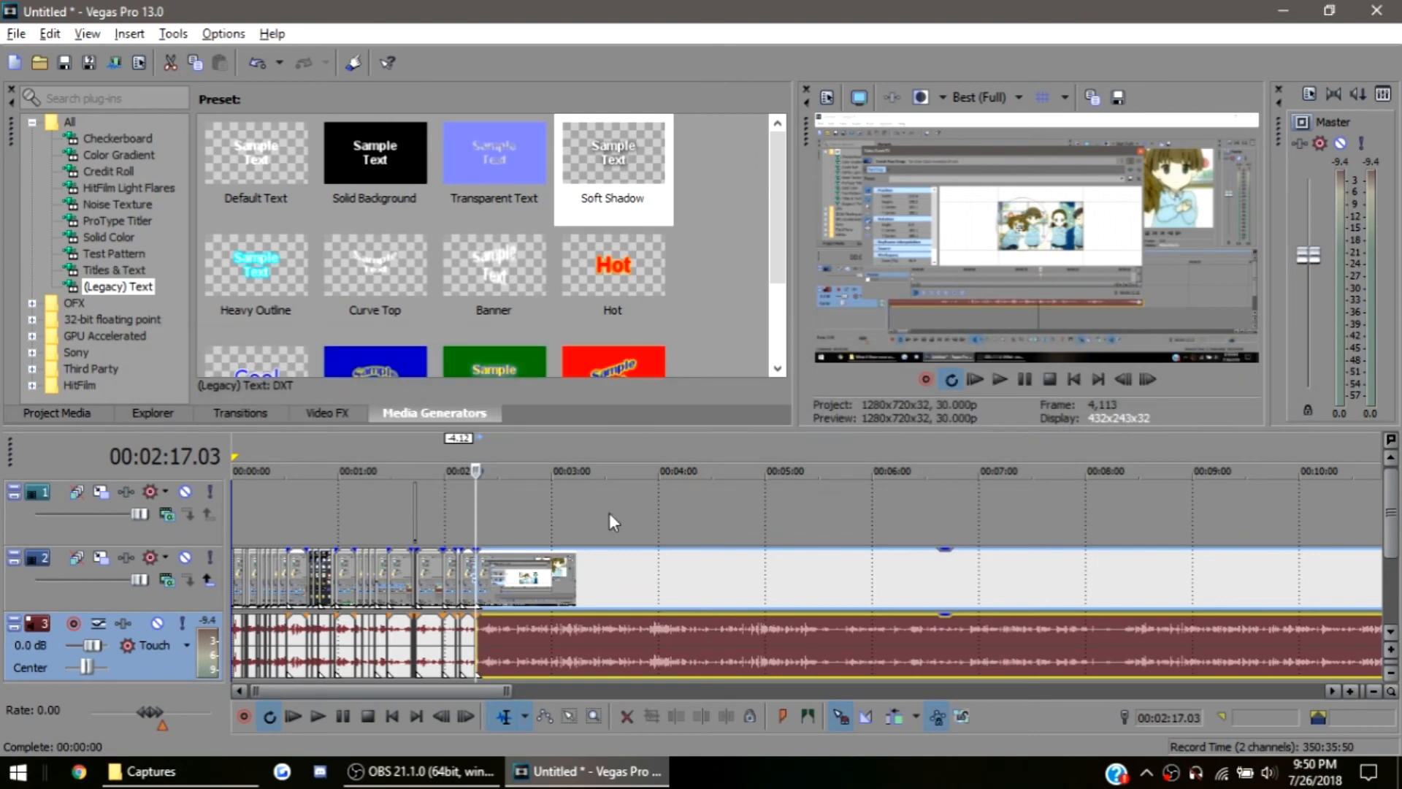
scroll(610, 516, "down", 1)
scroll(597, 572, "up", 3)
scroll(708, 616, "down", 3)
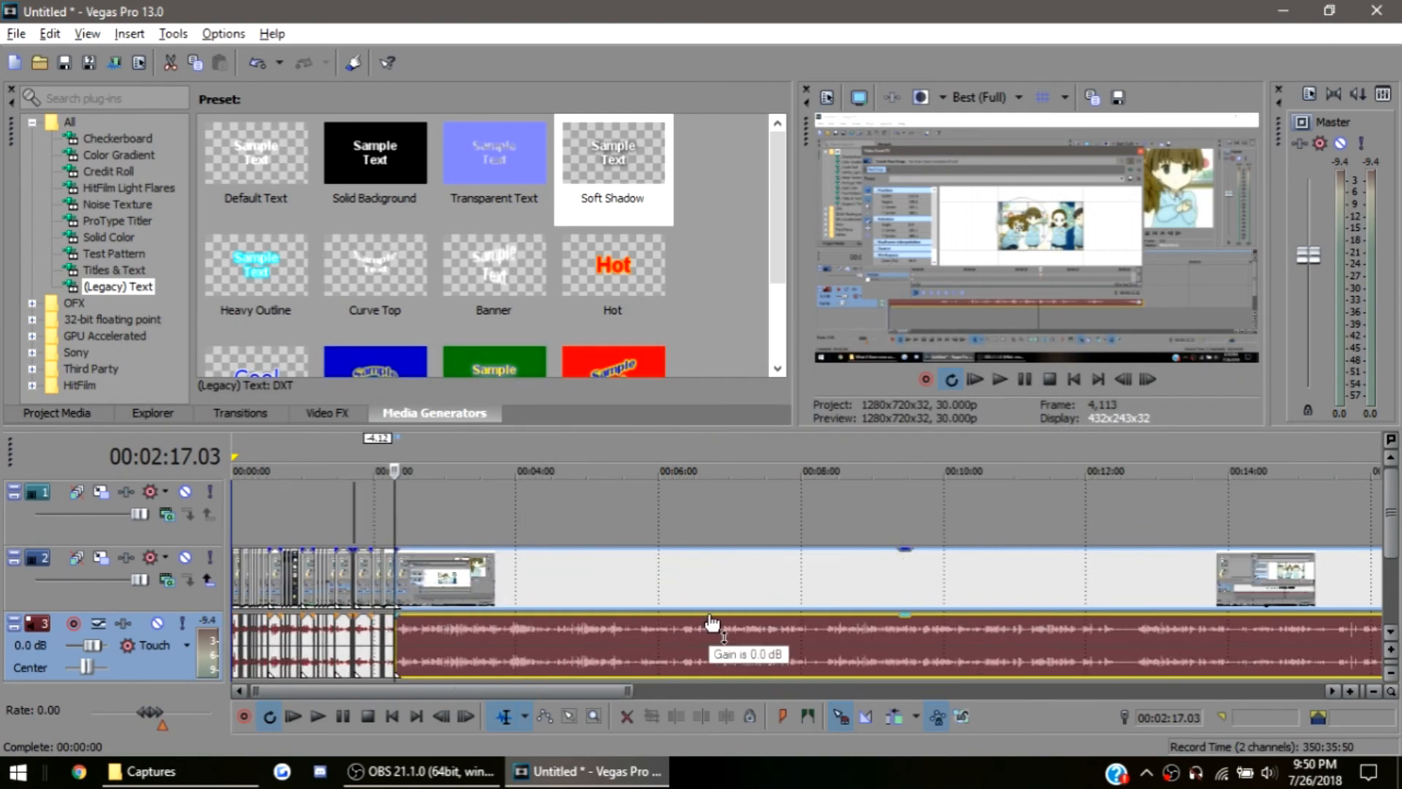
scroll(711, 617, "down", 2)
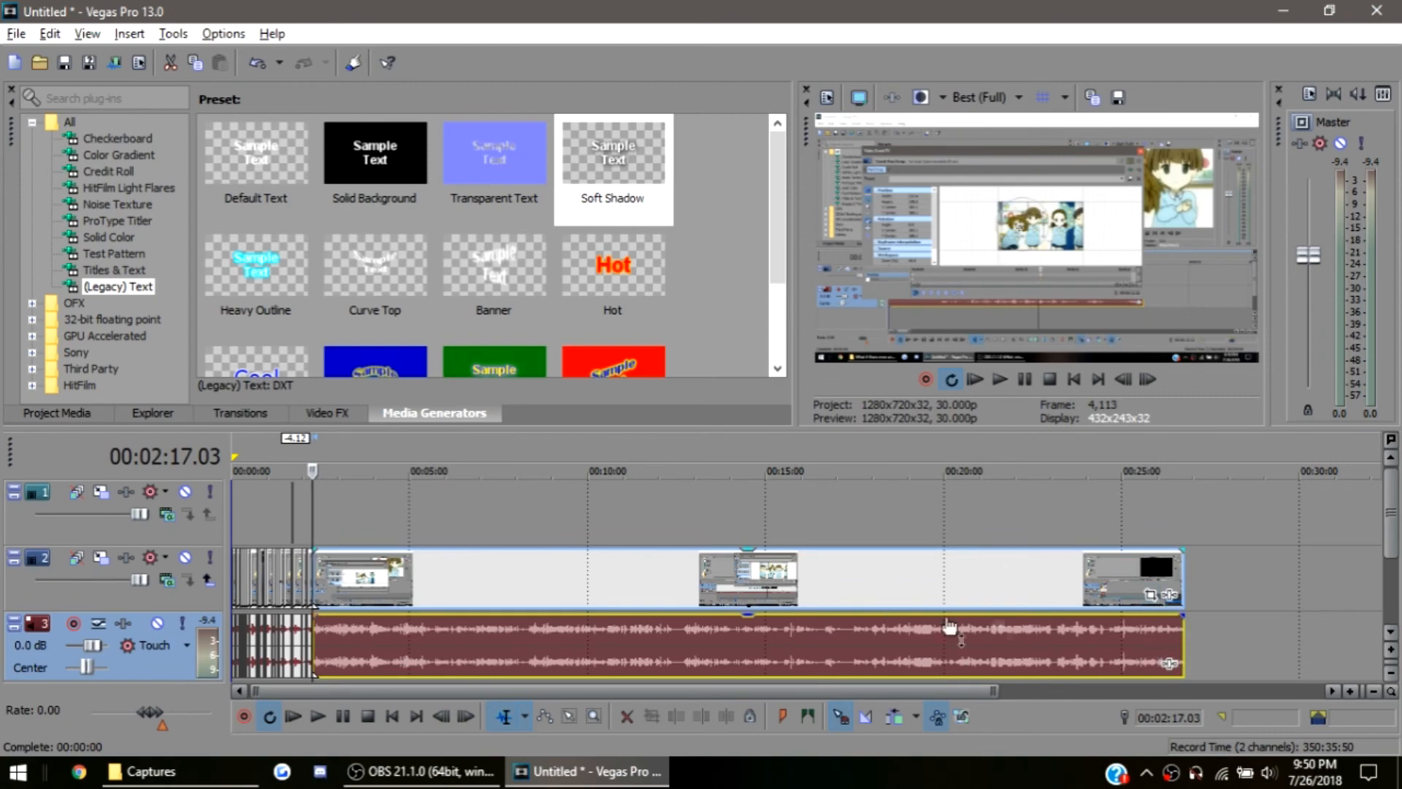
left_click(1152, 596)
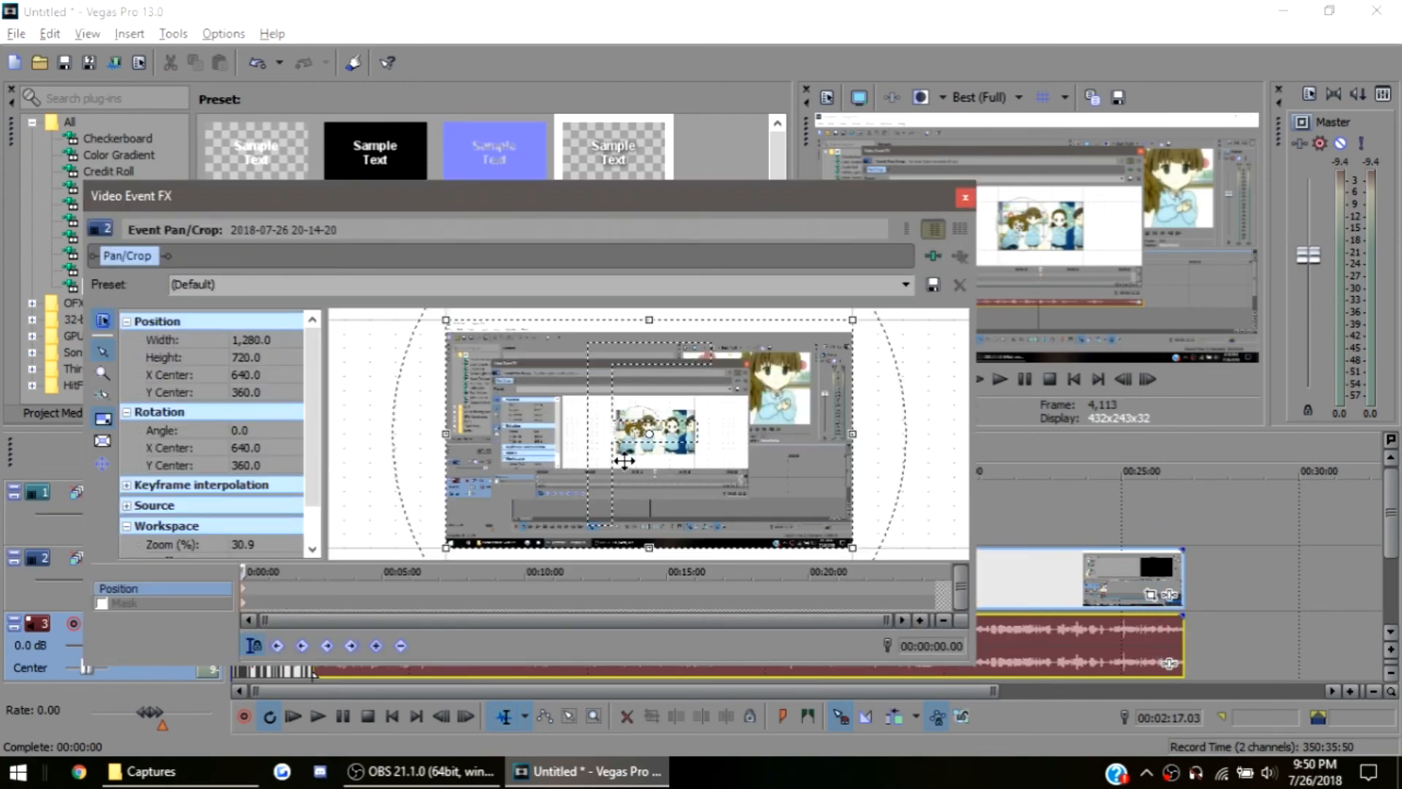
Try rotating the event's crop frame to -4.0 degrees, and undo the rotation
scroll(624, 460, "down", 3)
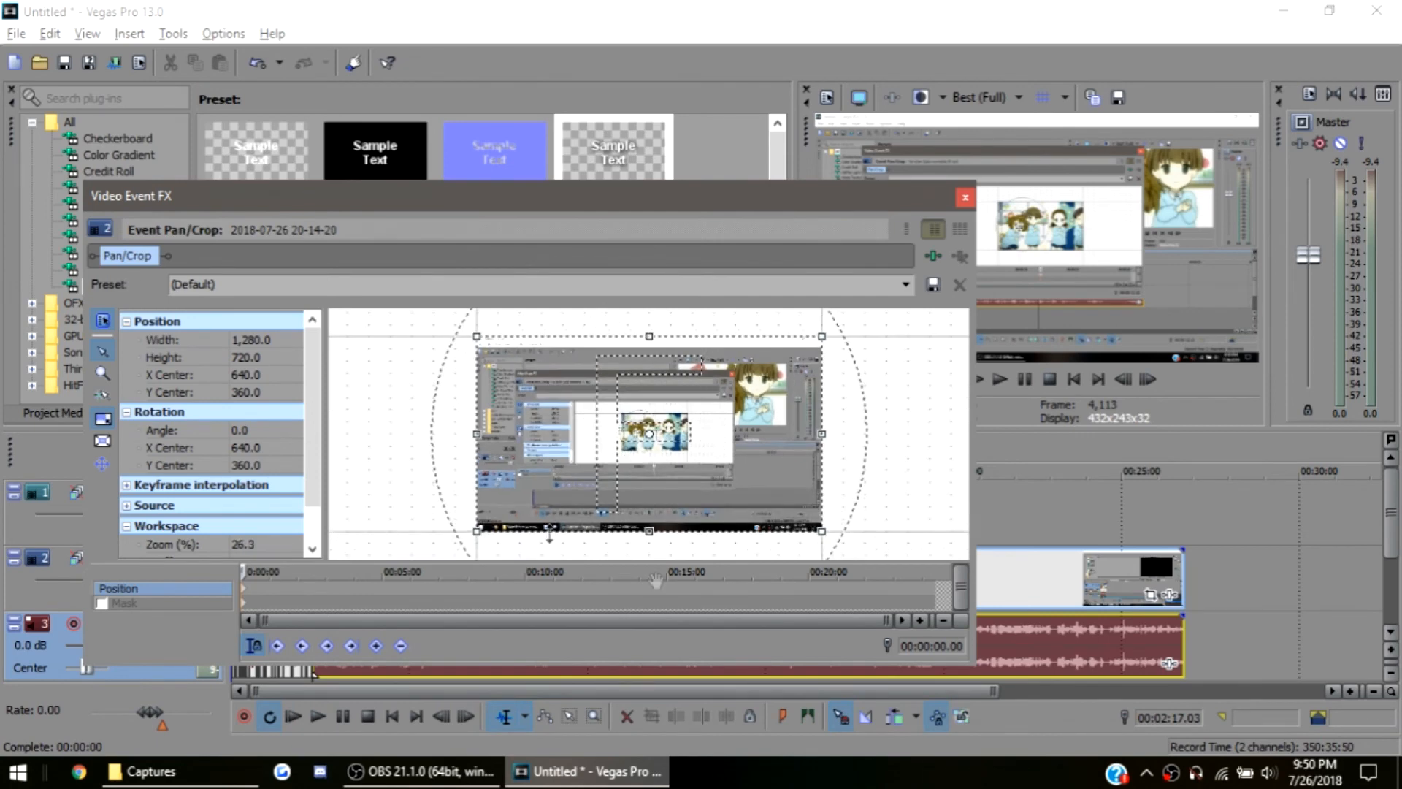
left_click_drag(438, 463, 465, 471)
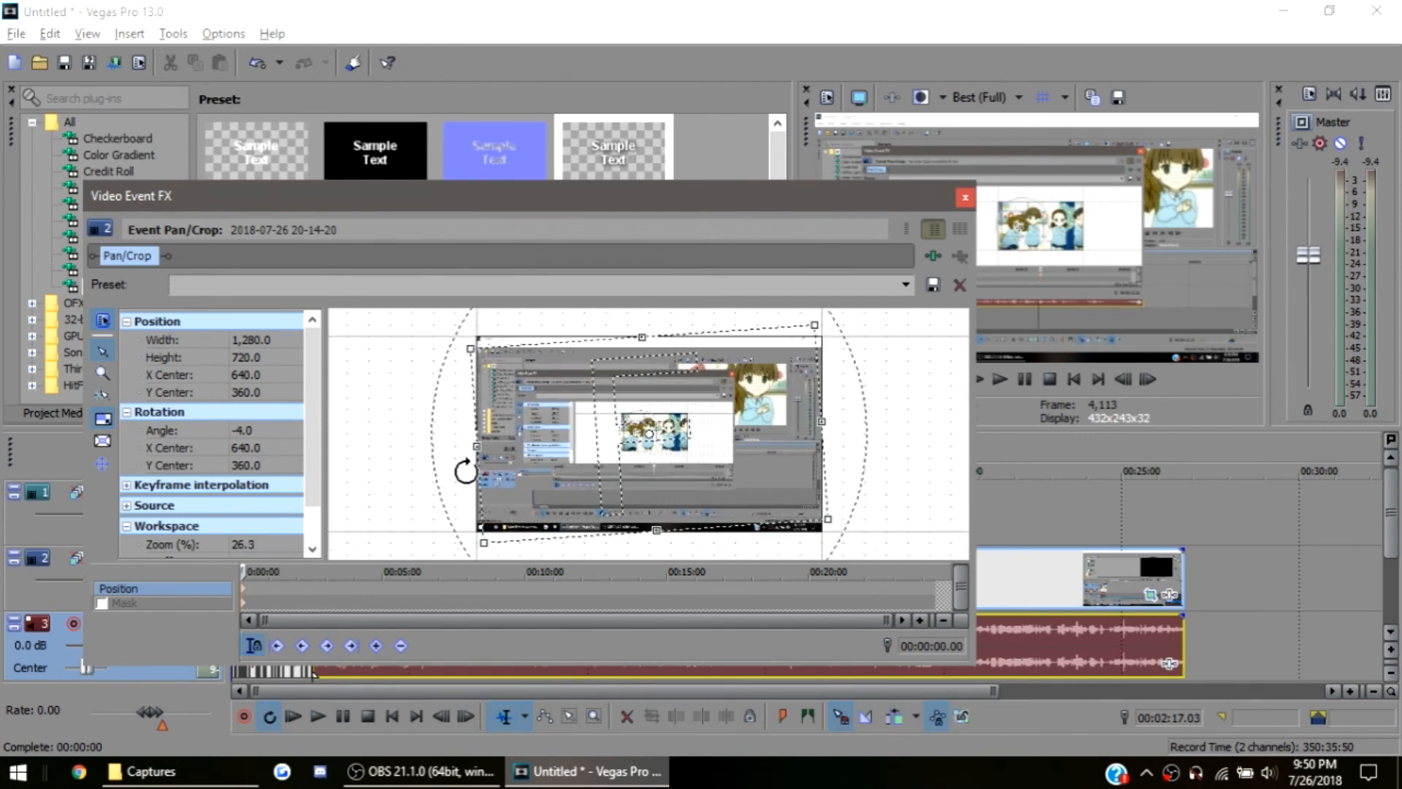
key("ctrl+z")
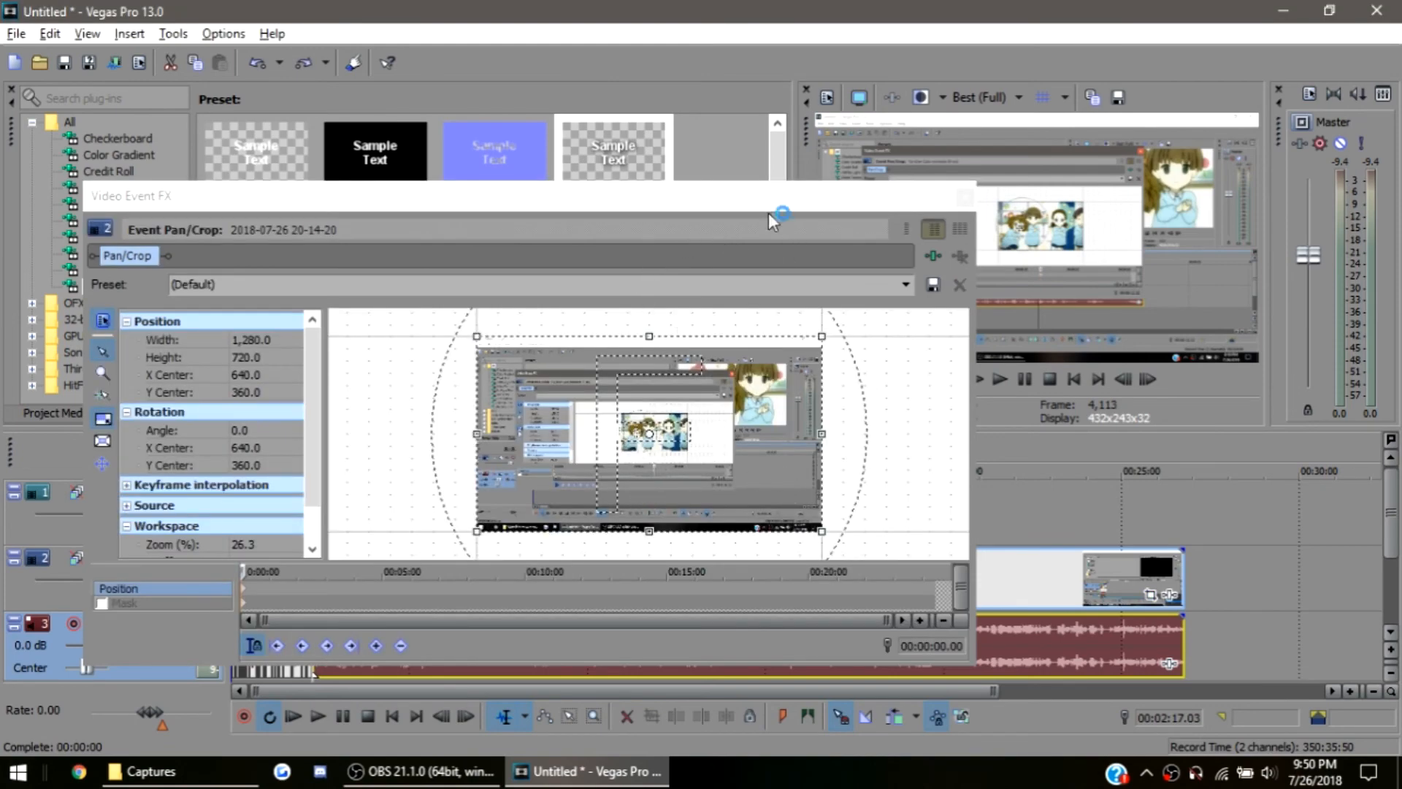
Move the Pan/Crop window clear of the timeline and place the playhead inside the last event, first at 00:02:27.24, finally at 00:02:40.02
left_click_drag(777, 199, 1123, 80)
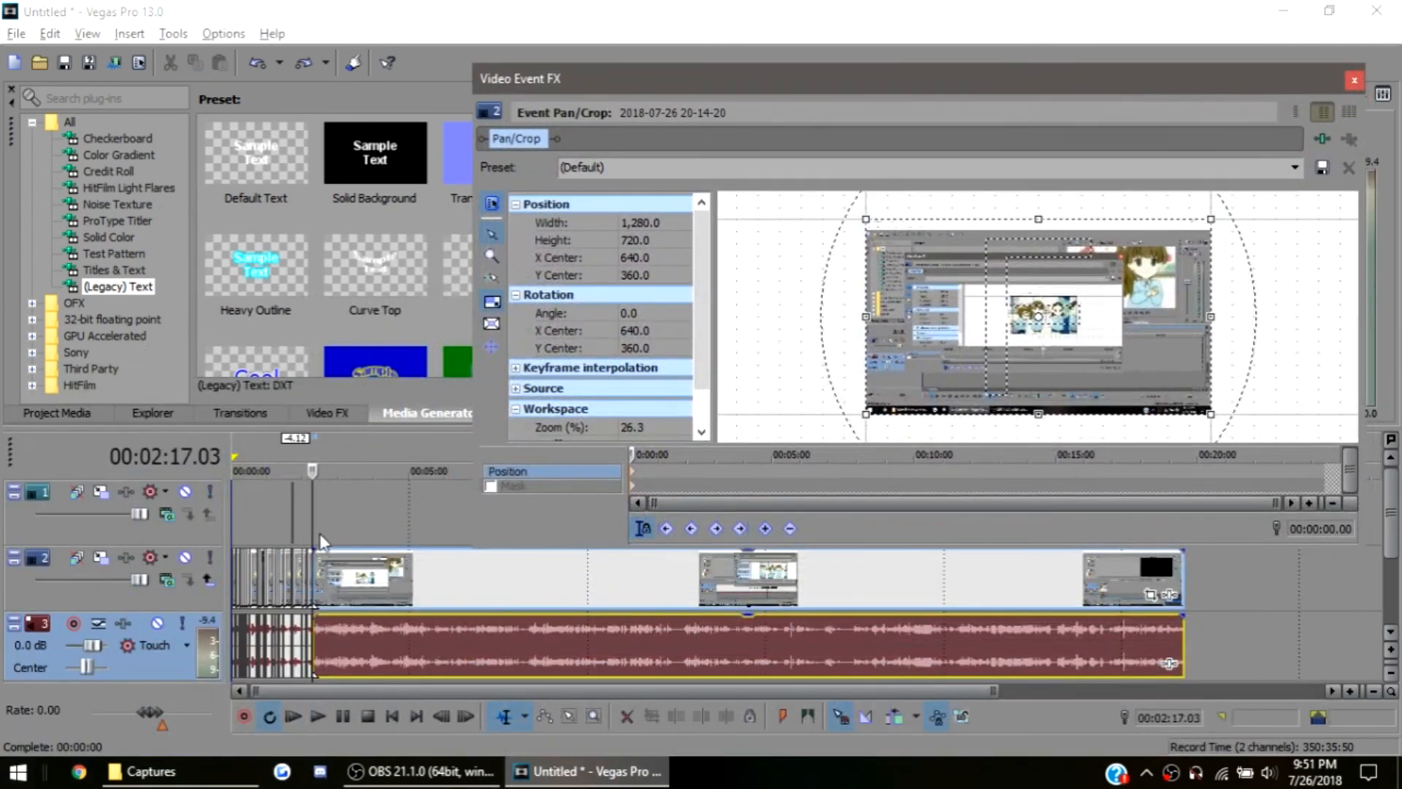
scroll(324, 542, "up", 5)
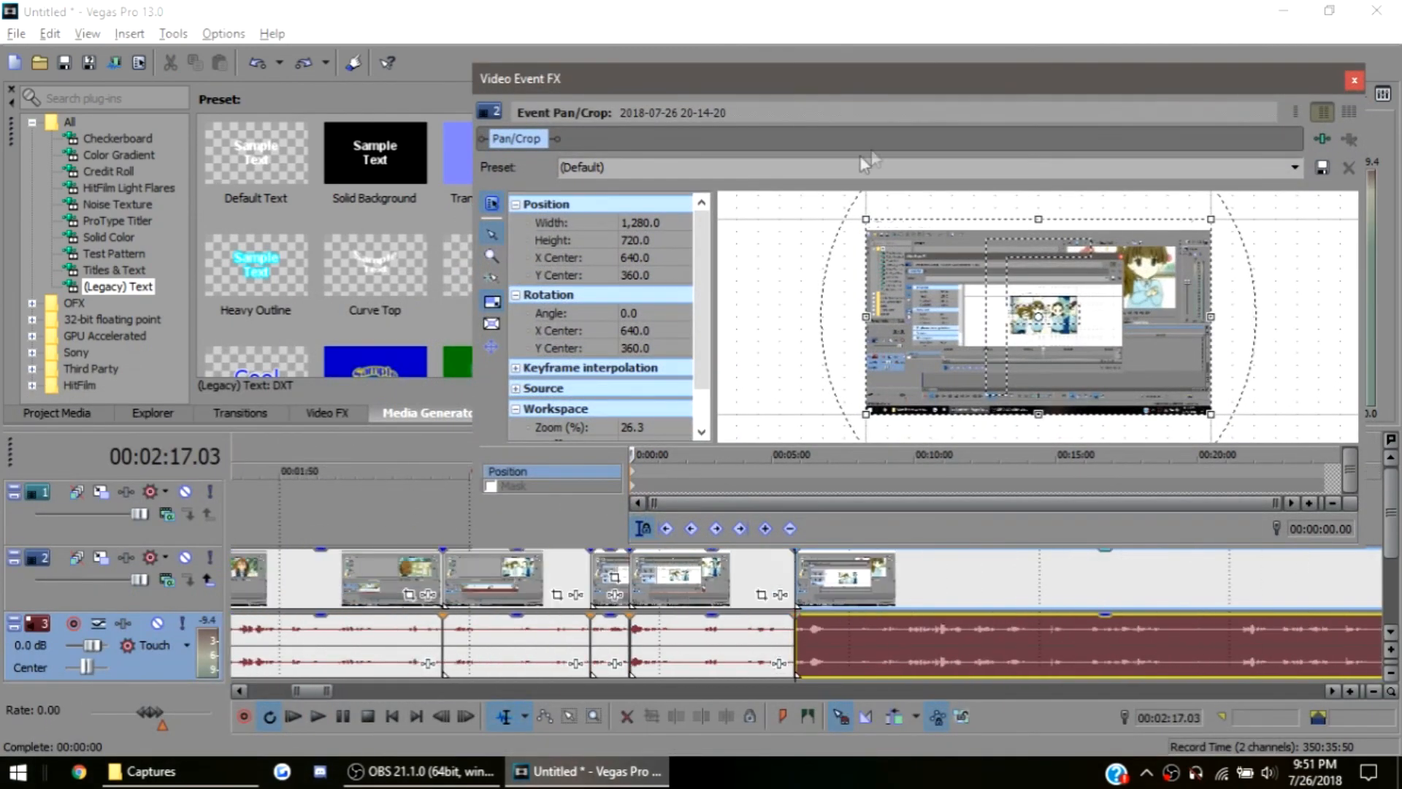
left_click_drag(918, 91, 784, 70)
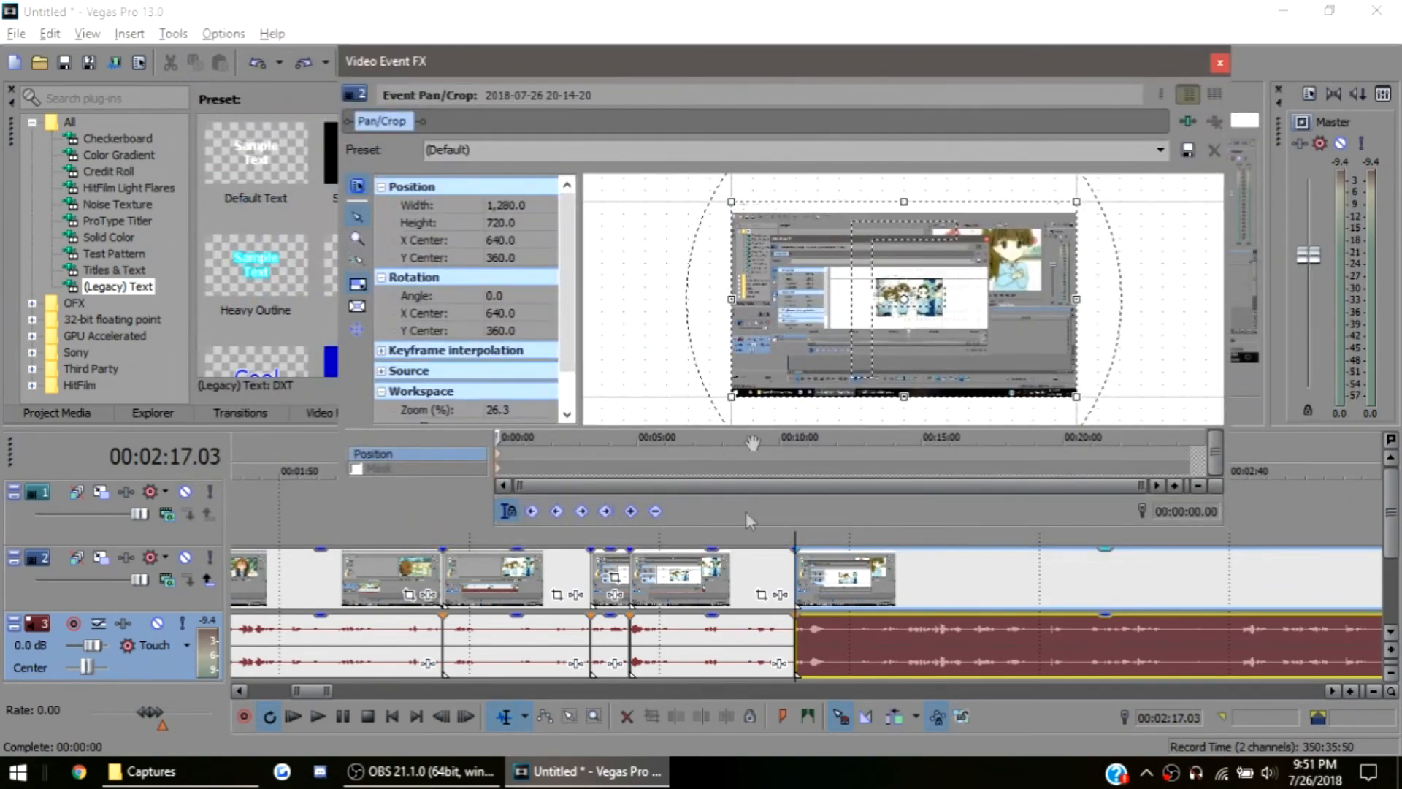
scroll(606, 492, "up", 4)
scroll(616, 489, "down", 3)
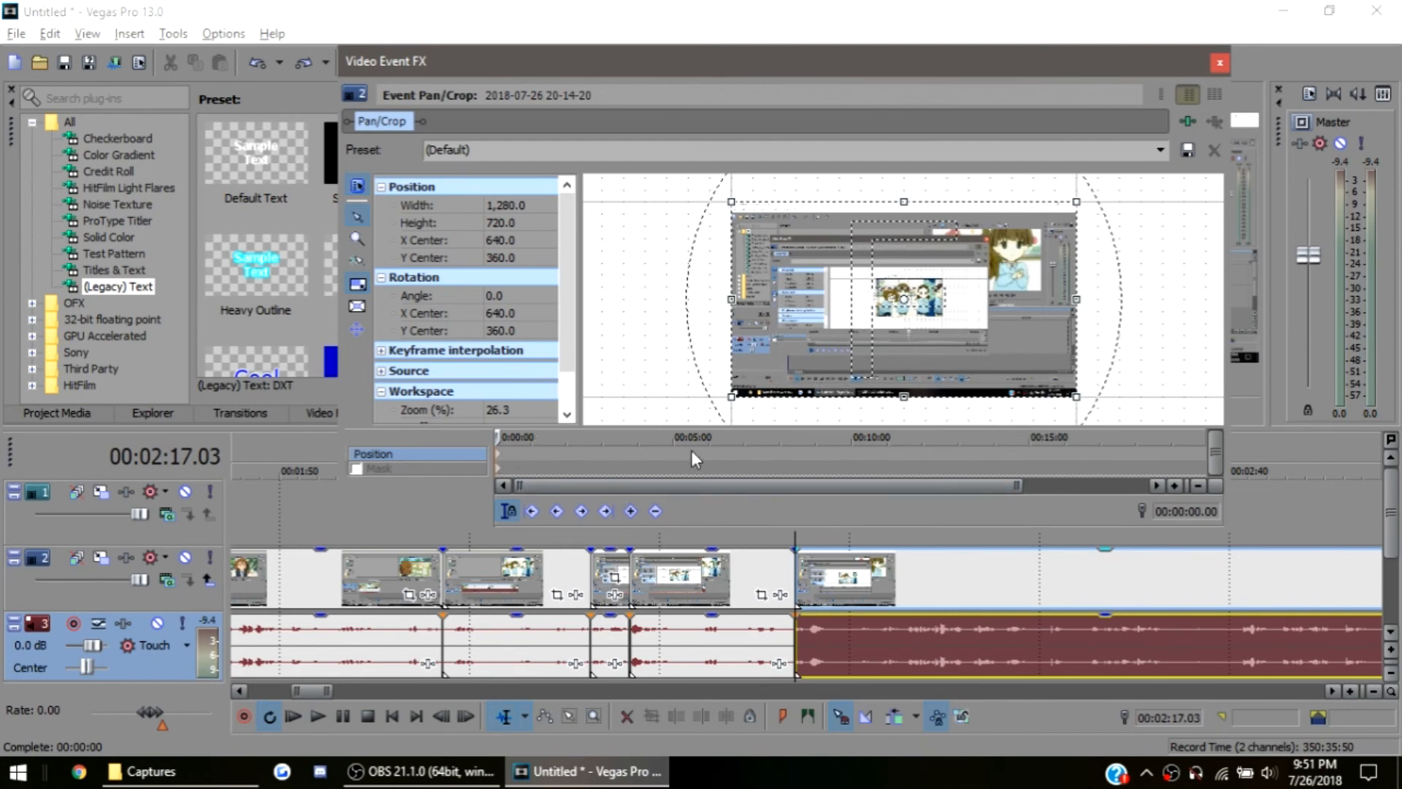
left_click(999, 665)
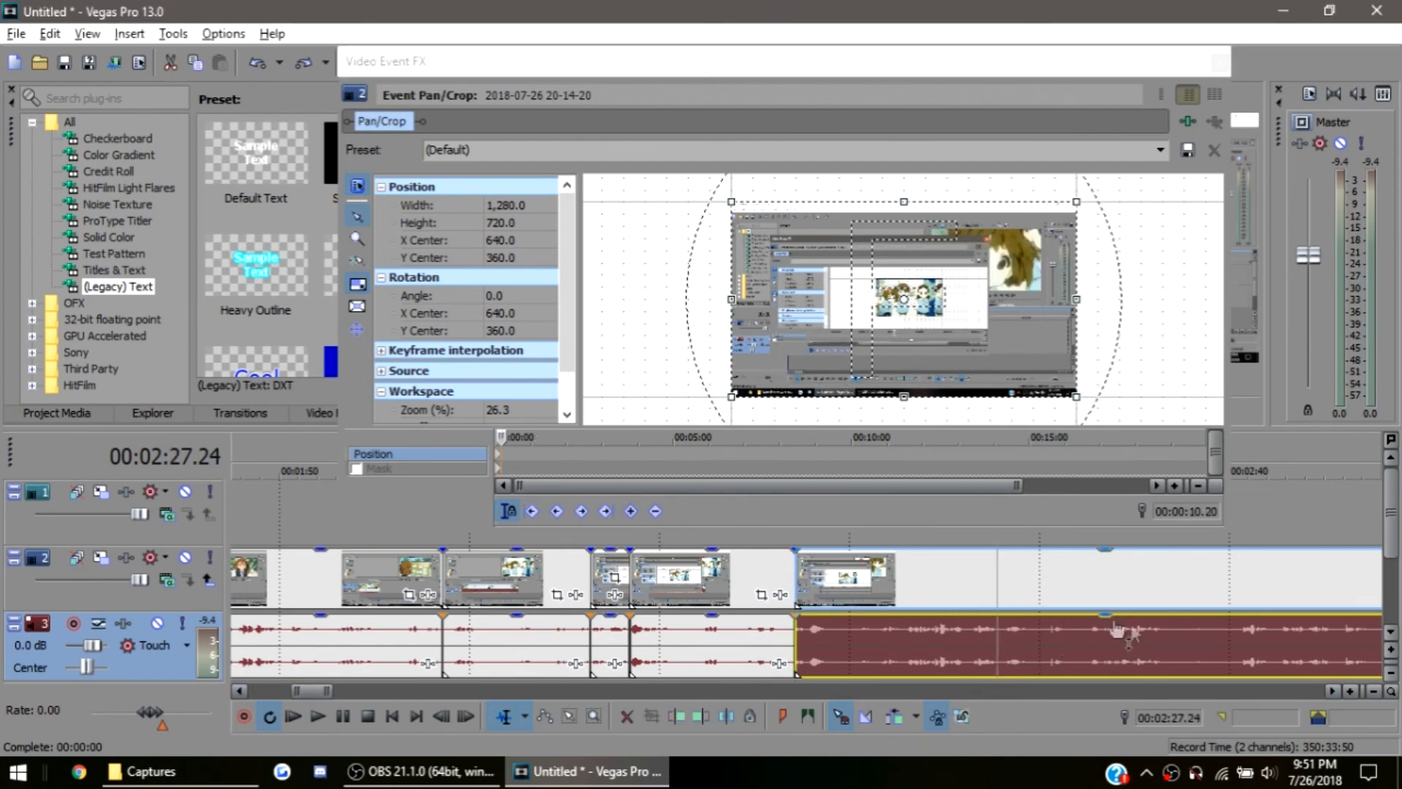
left_click(1236, 608)
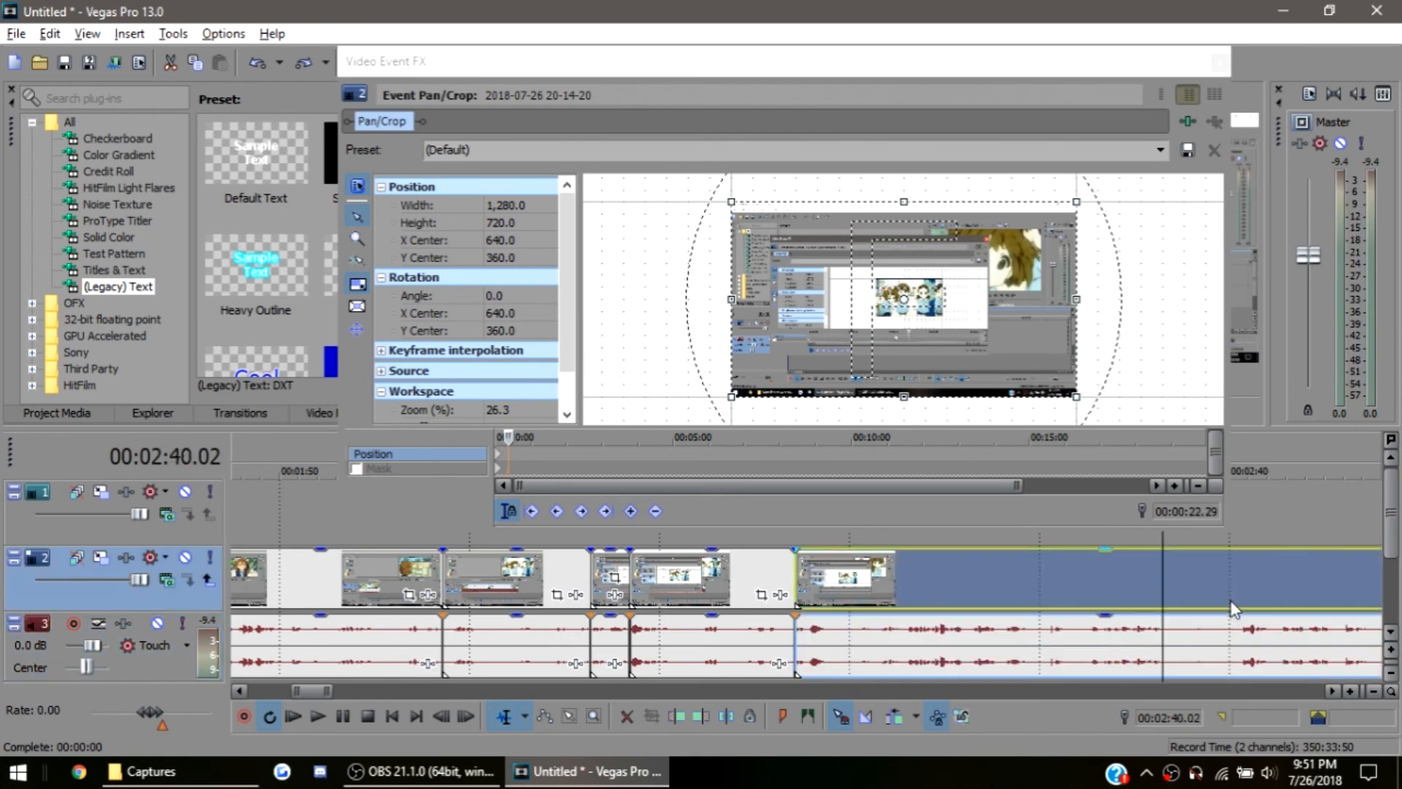
At 00:02:45.13, try shrinking the crop frame to 571.6 × 321.6 centred at 754.3, 346.0, and compare it with the starting keyframe
left_click(1333, 574)
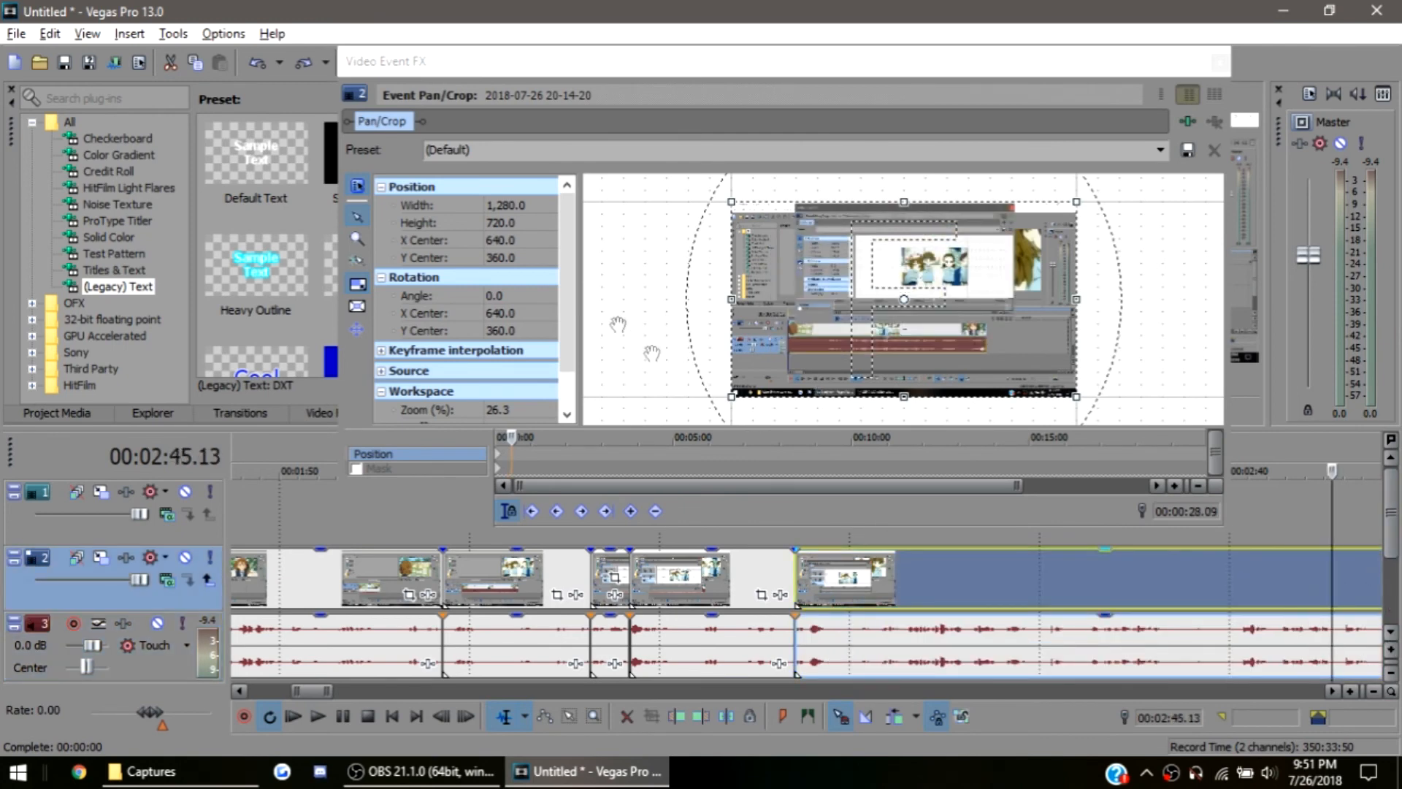
left_click_drag(732, 203, 923, 310)
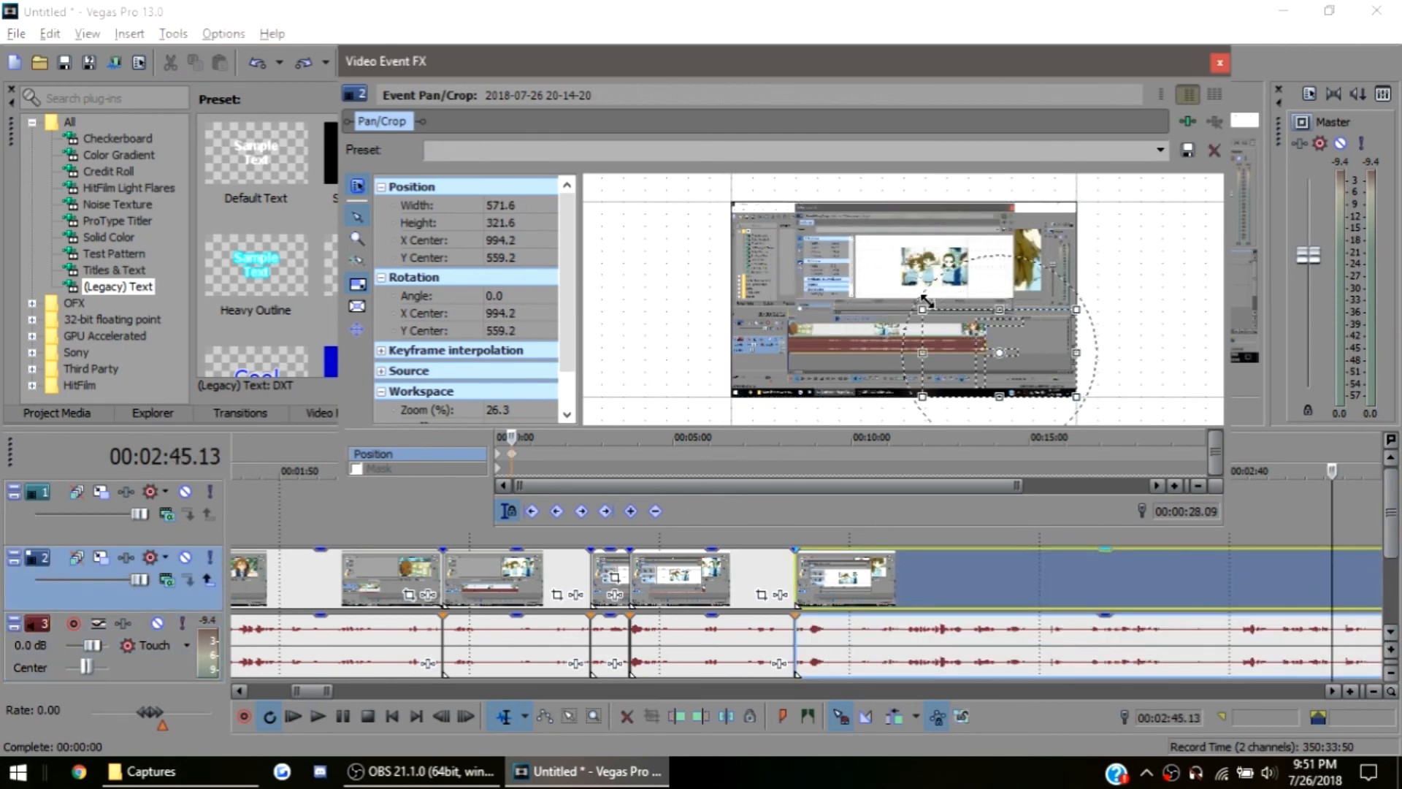
left_click_drag(981, 378, 916, 321)
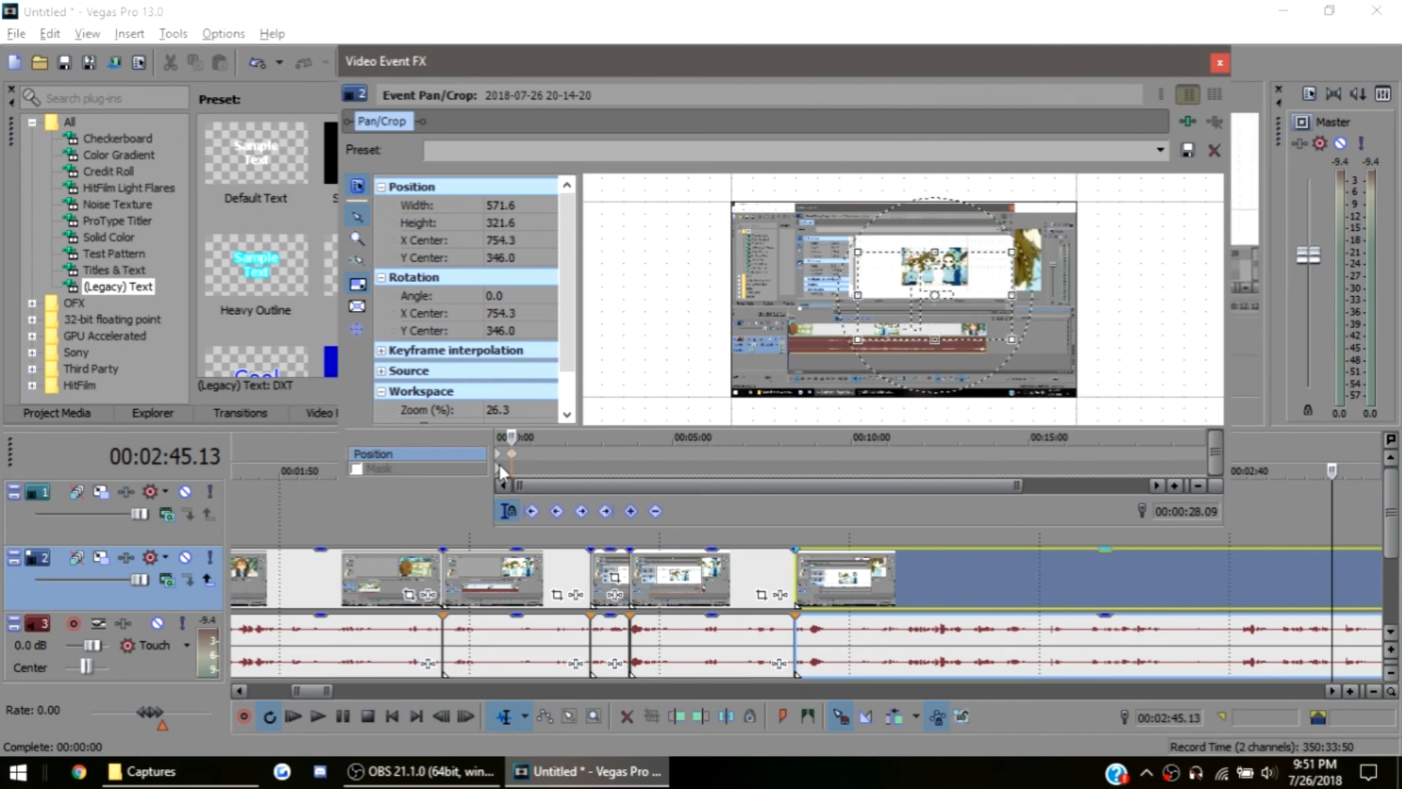
left_click(501, 459)
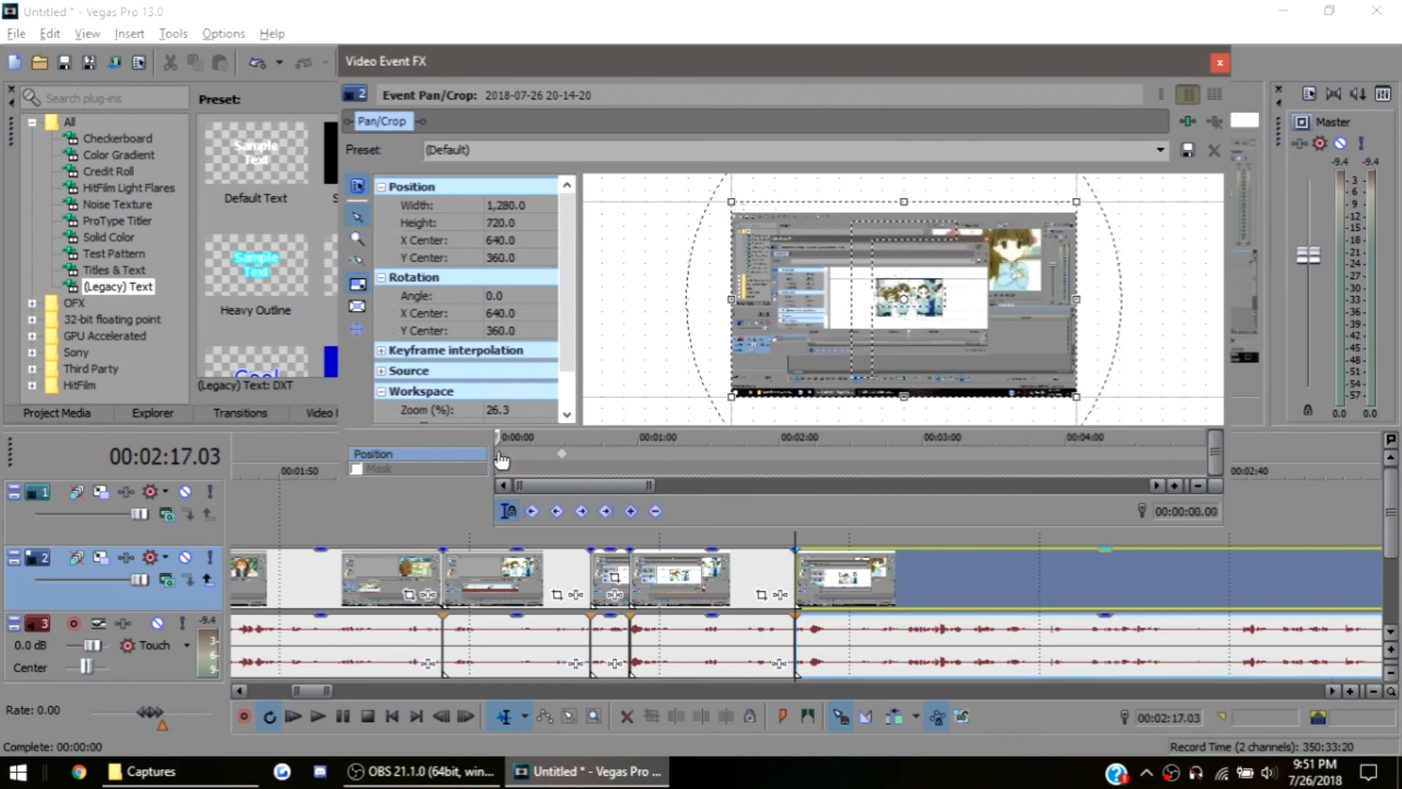
left_click_drag(501, 442, 570, 445)
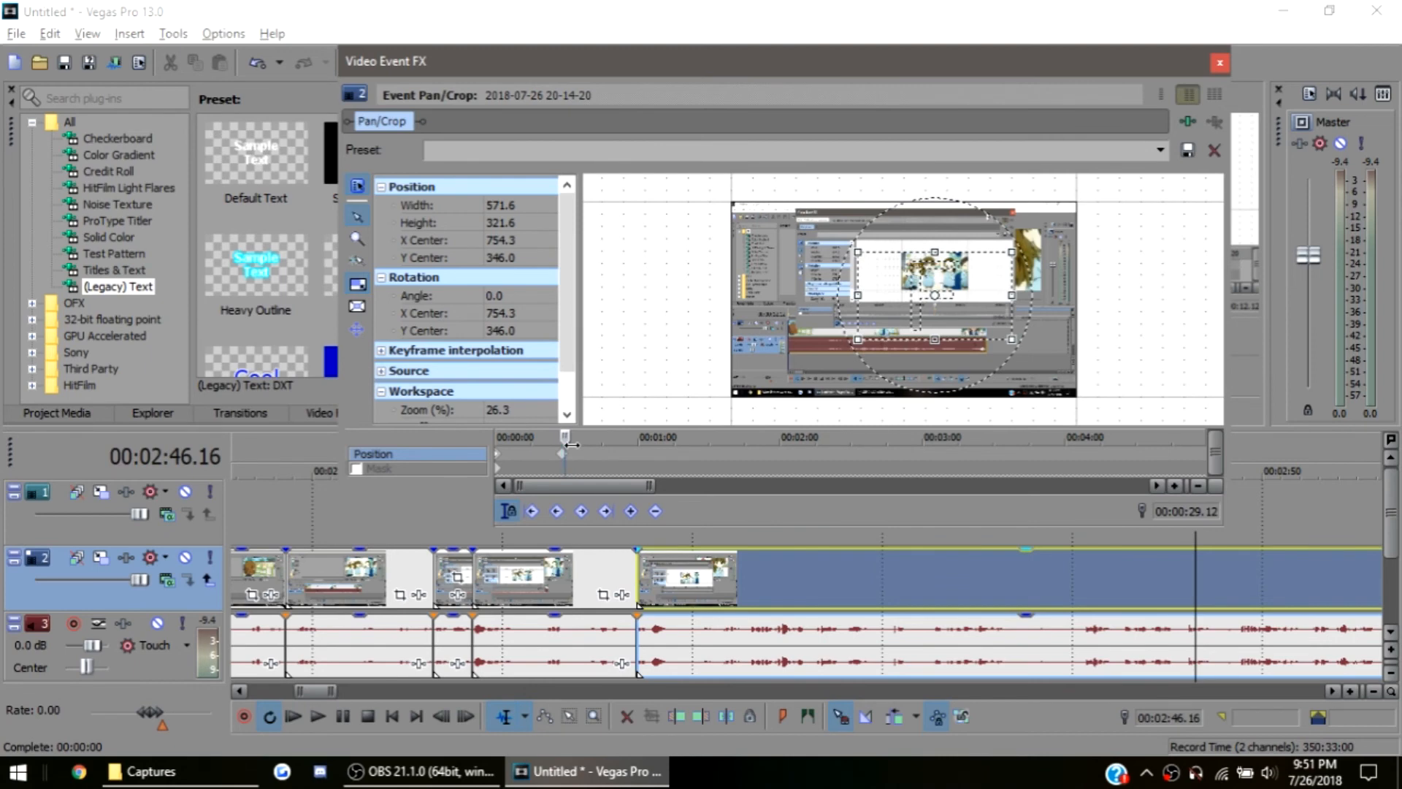
Place markers at 00:02:31.03 and 00:02:43.16 on the timeline to delimit the section of the last event for zooming
left_click(901, 572)
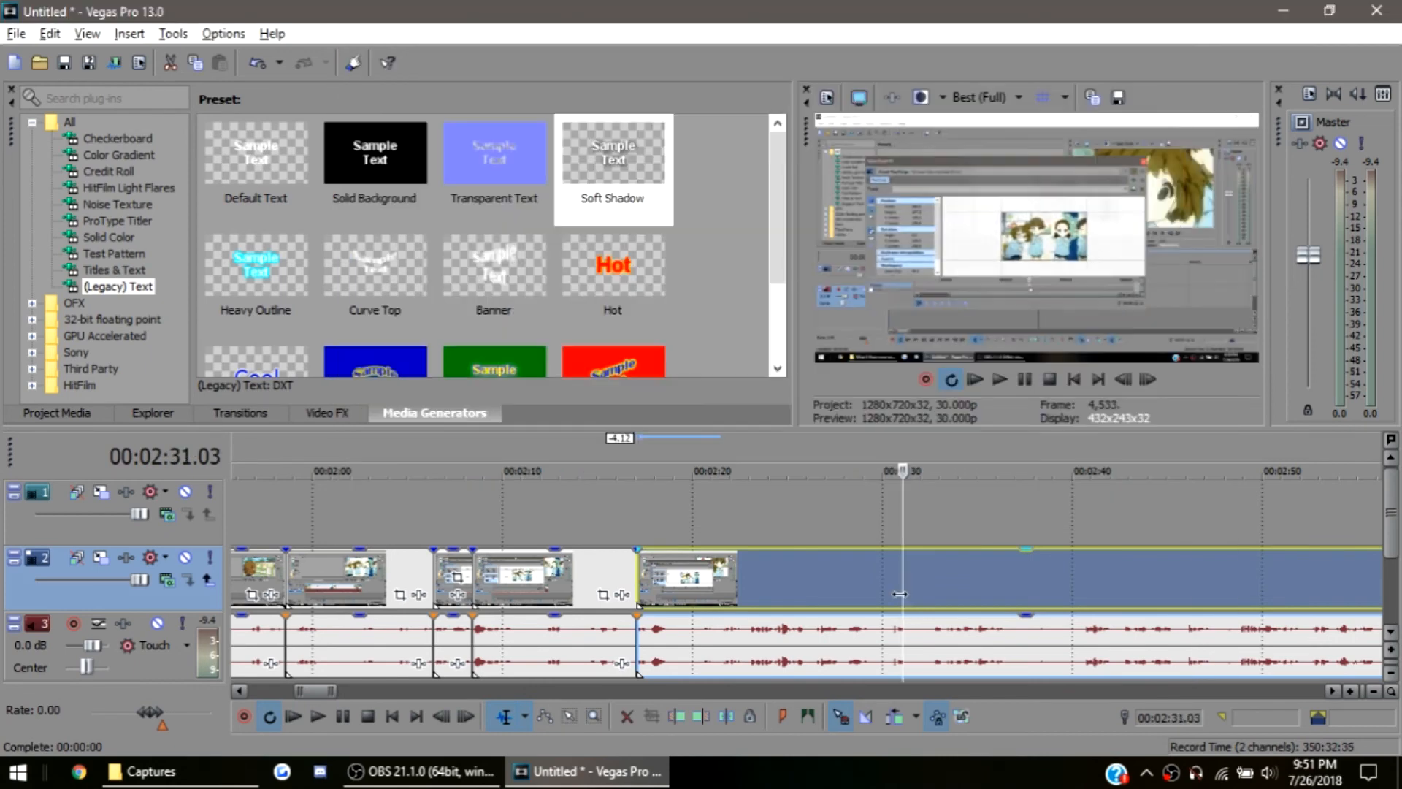
key("m")
left_click(1137, 576)
key("m")
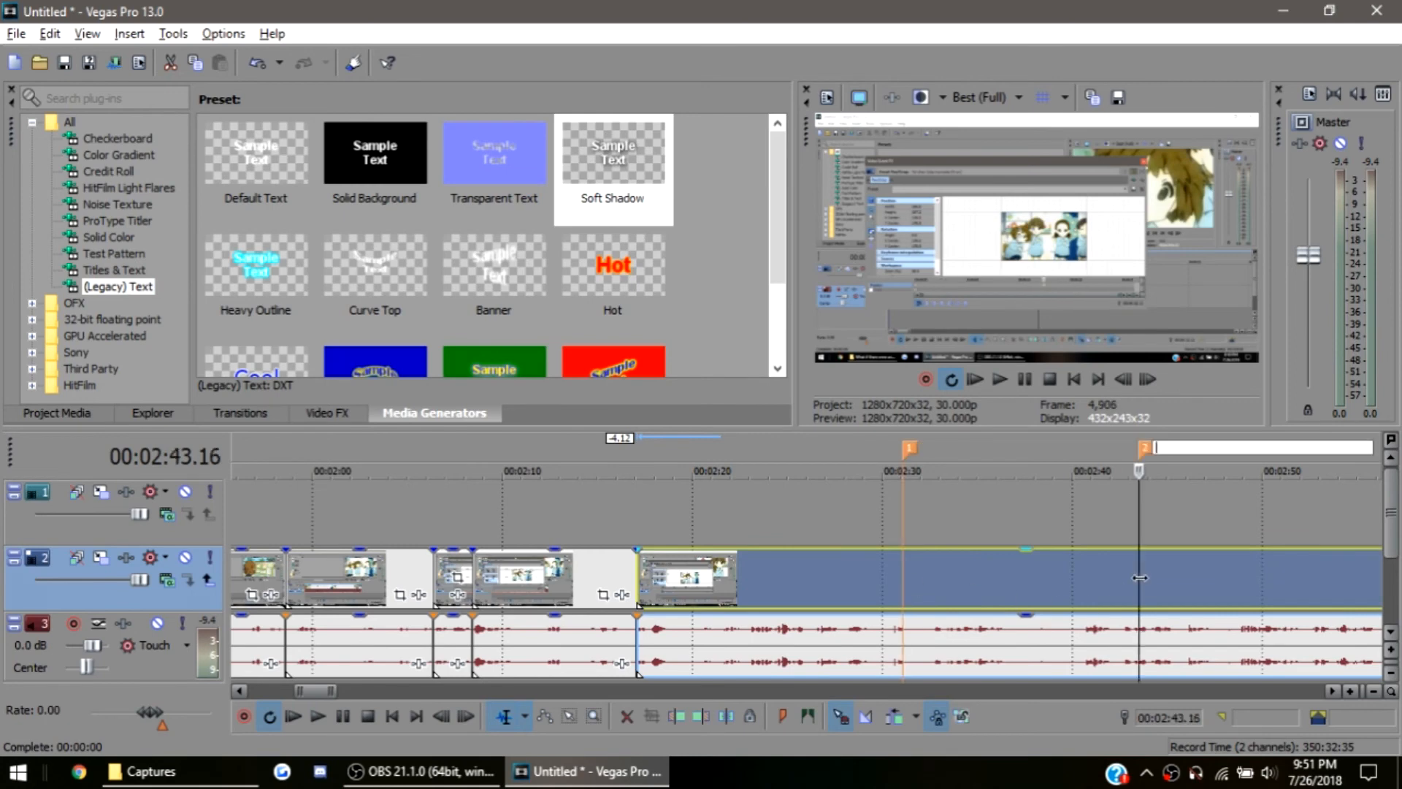
left_click(904, 590)
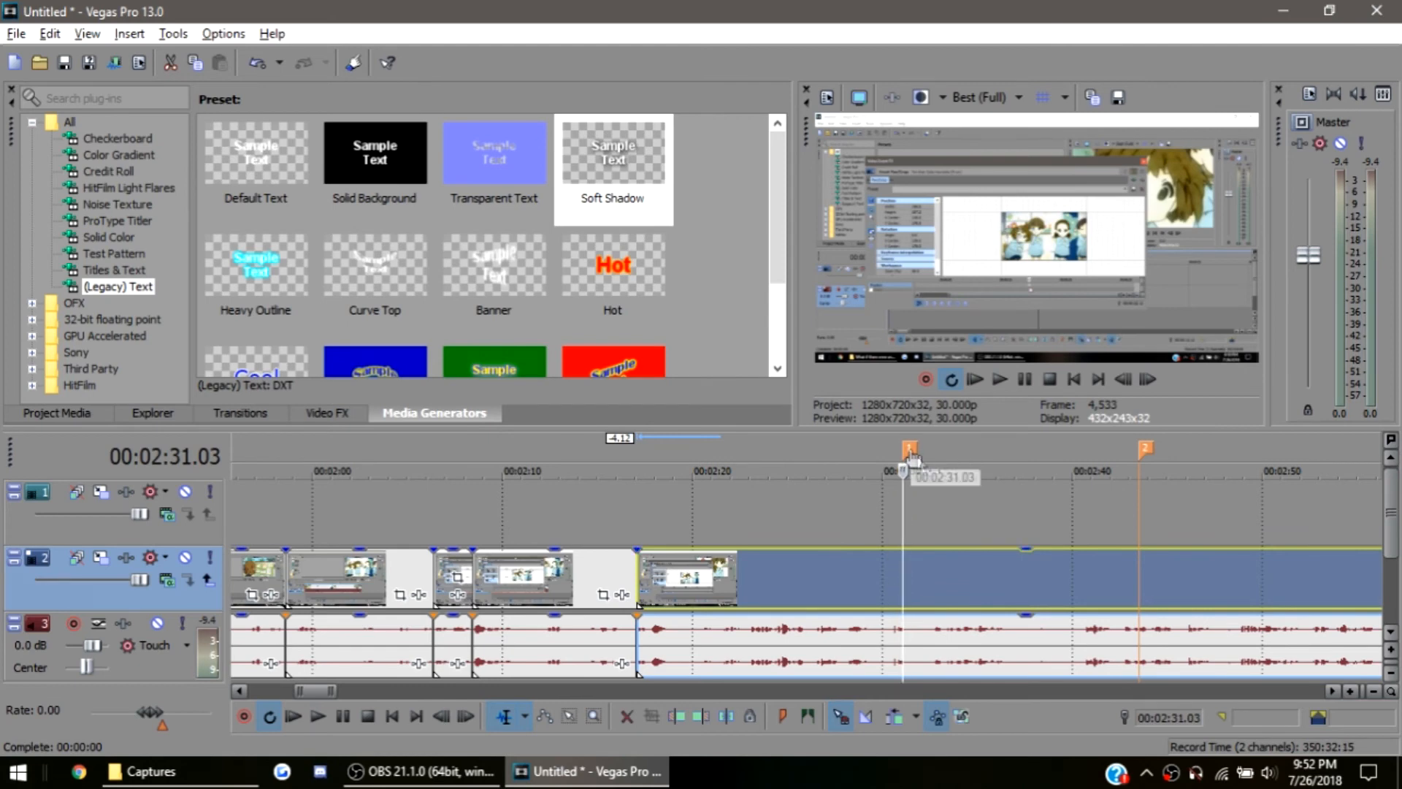
left_click(1150, 465)
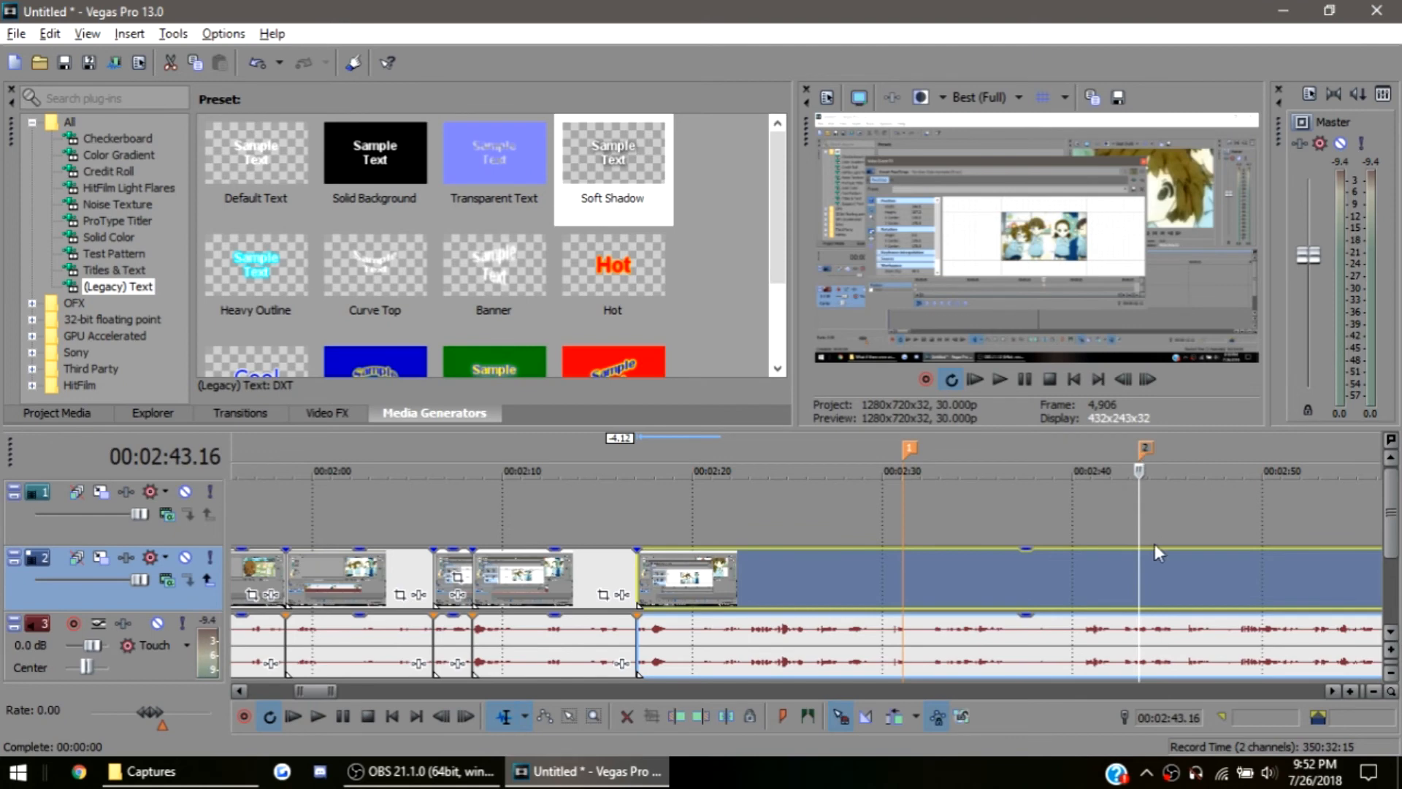
Split the last event at both markers, 00:02:31.03 and 00:02:43.16, and select the middle part
left_click(901, 590)
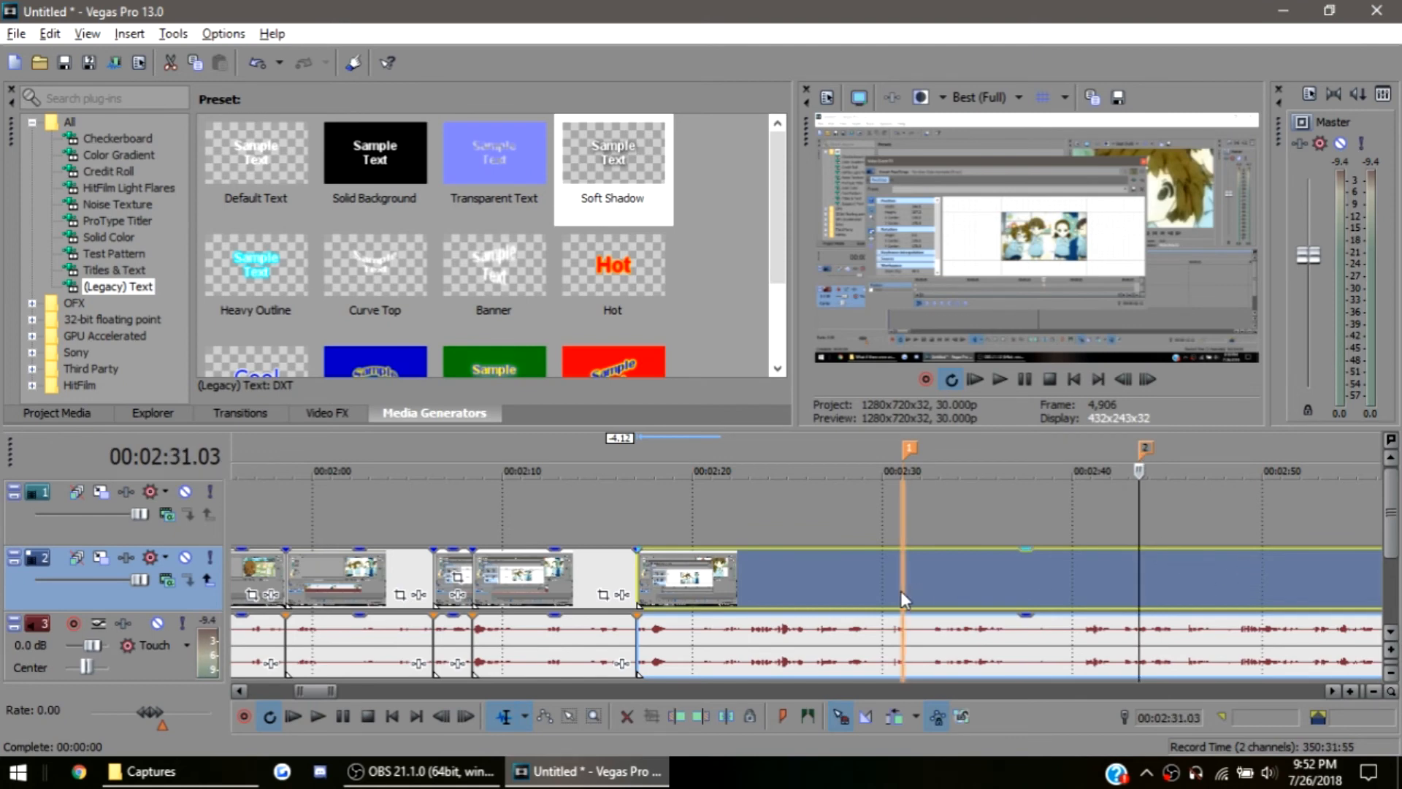
key("s")
left_click(1130, 588)
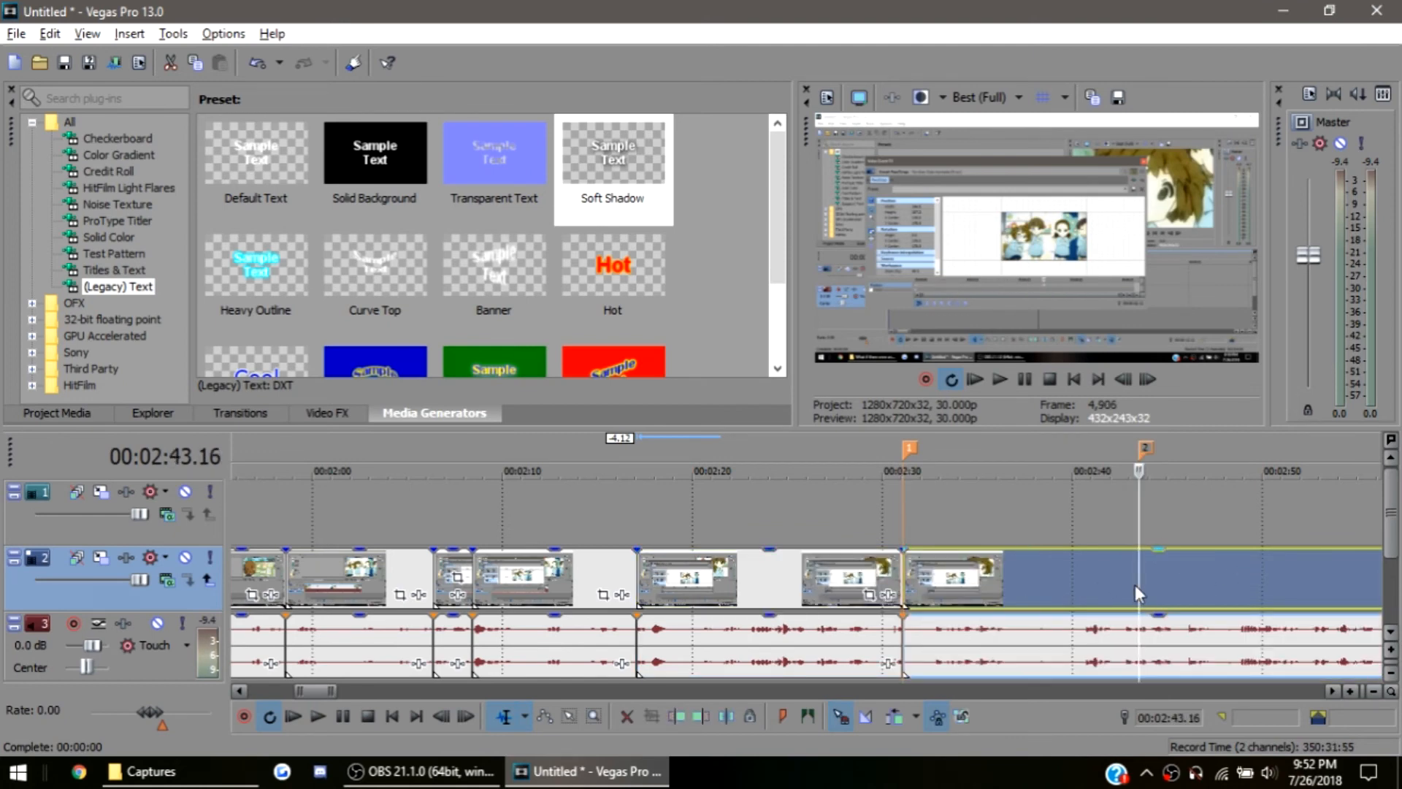
key("s")
left_click(1016, 588)
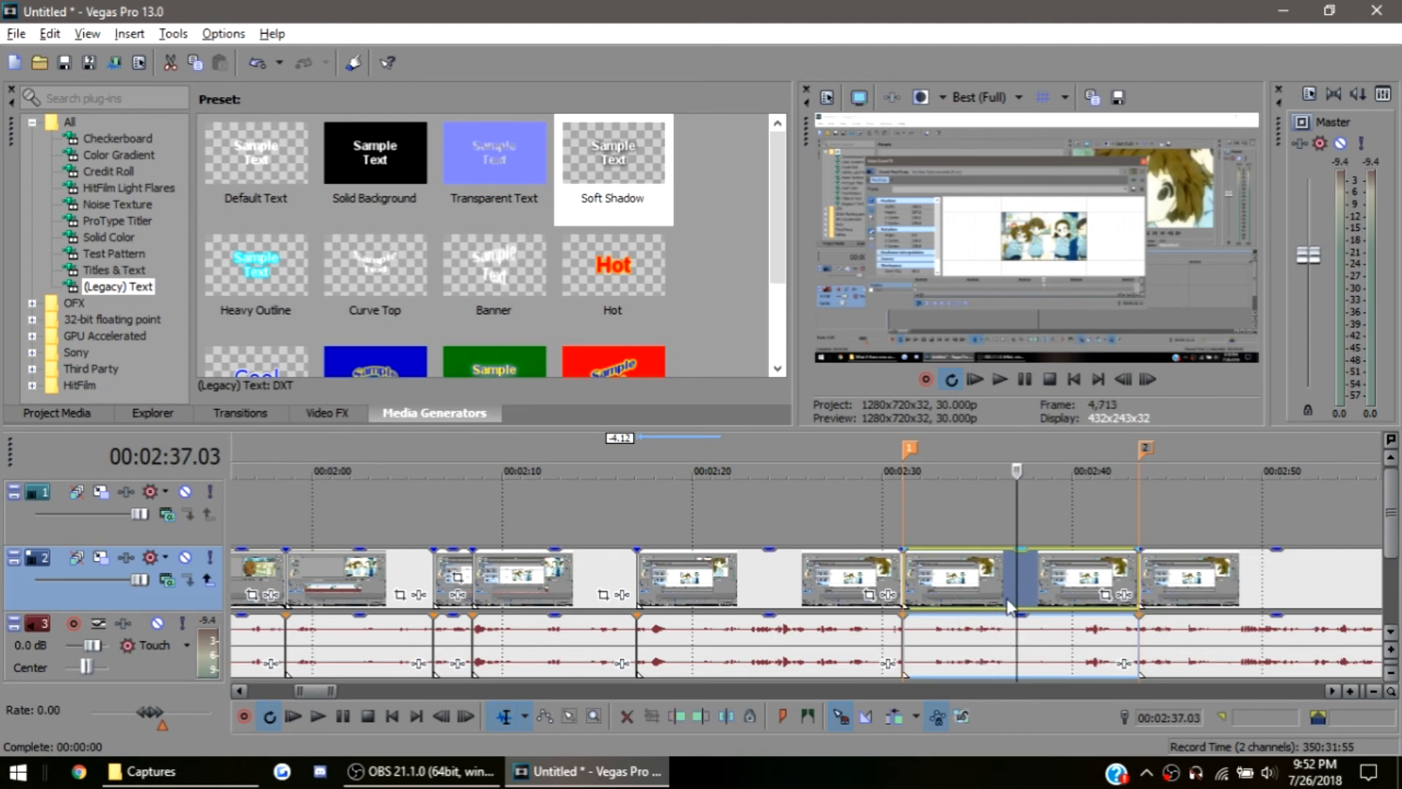
In the middle event's Pan/Crop, shrink the crop frame to 268.5 × 151.1 around the cartoon girls at 00:00:00.14, centred at 702.9, 327.7
left_click(905, 587)
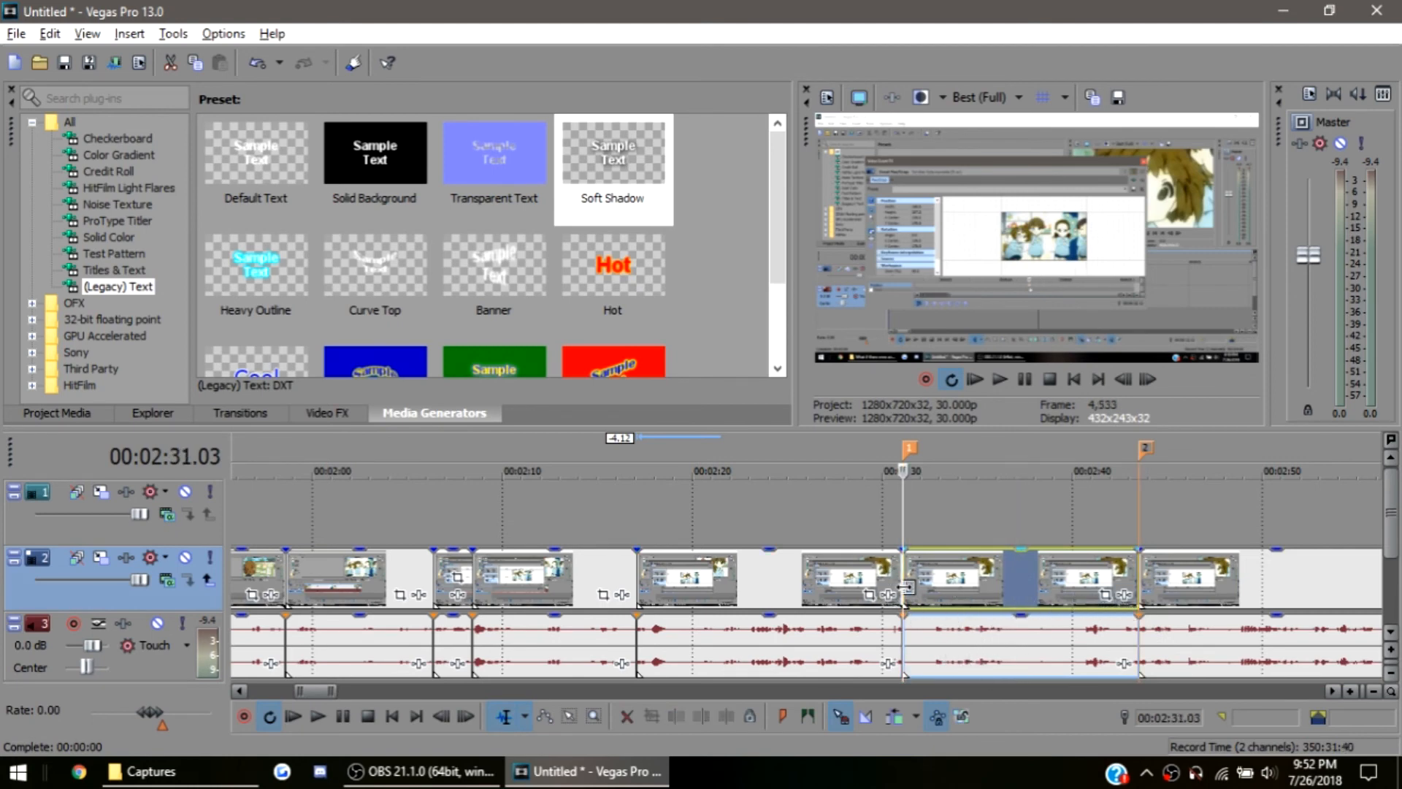
scroll(886, 588, "up", 3)
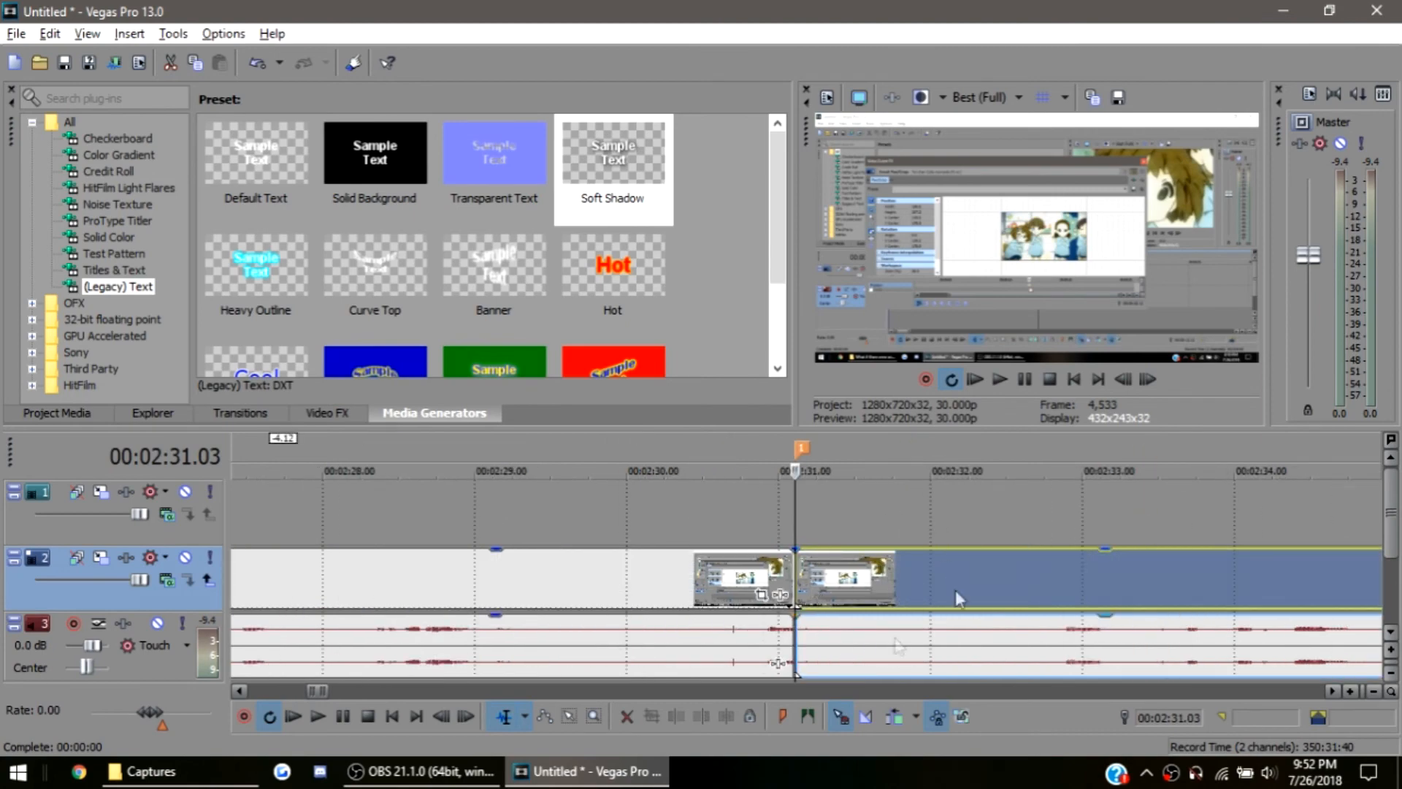
scroll(939, 597, "down", 1)
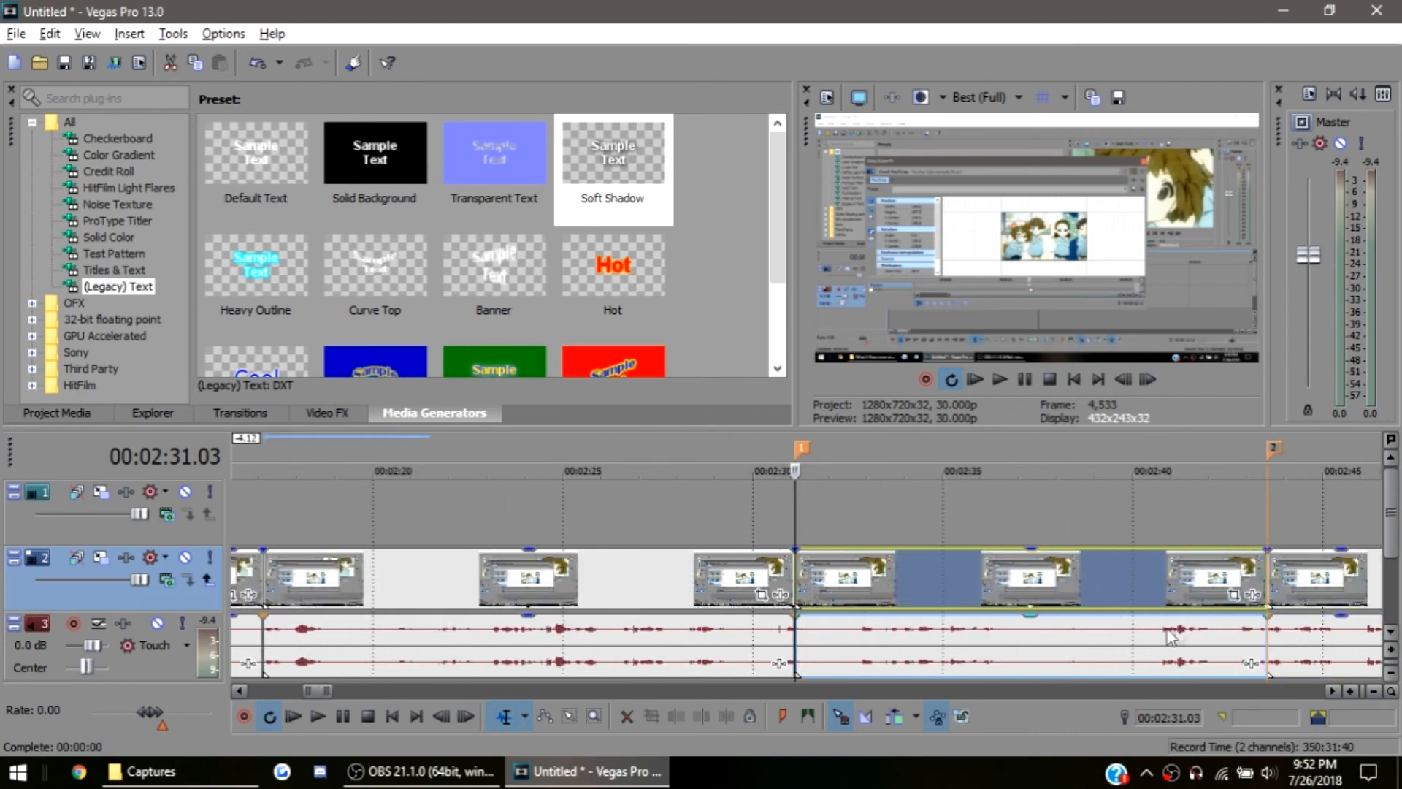
left_click(1234, 595)
left_click_drag(501, 438, 522, 438)
left_click_drag(703, 185, 924, 303)
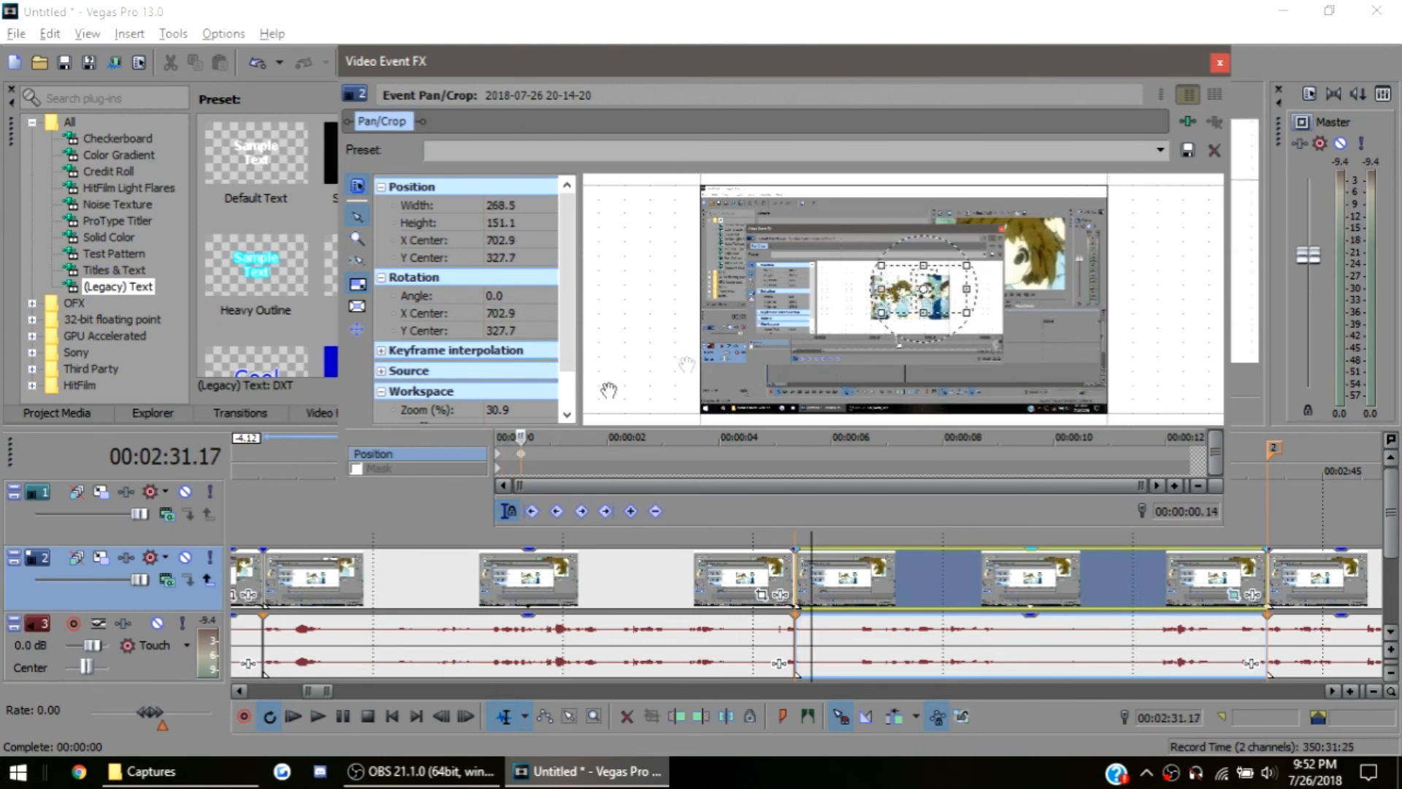
Delete the full-frame Position keyframe at the event's start so the zoomed crop applies from the beginning
left_click(500, 460)
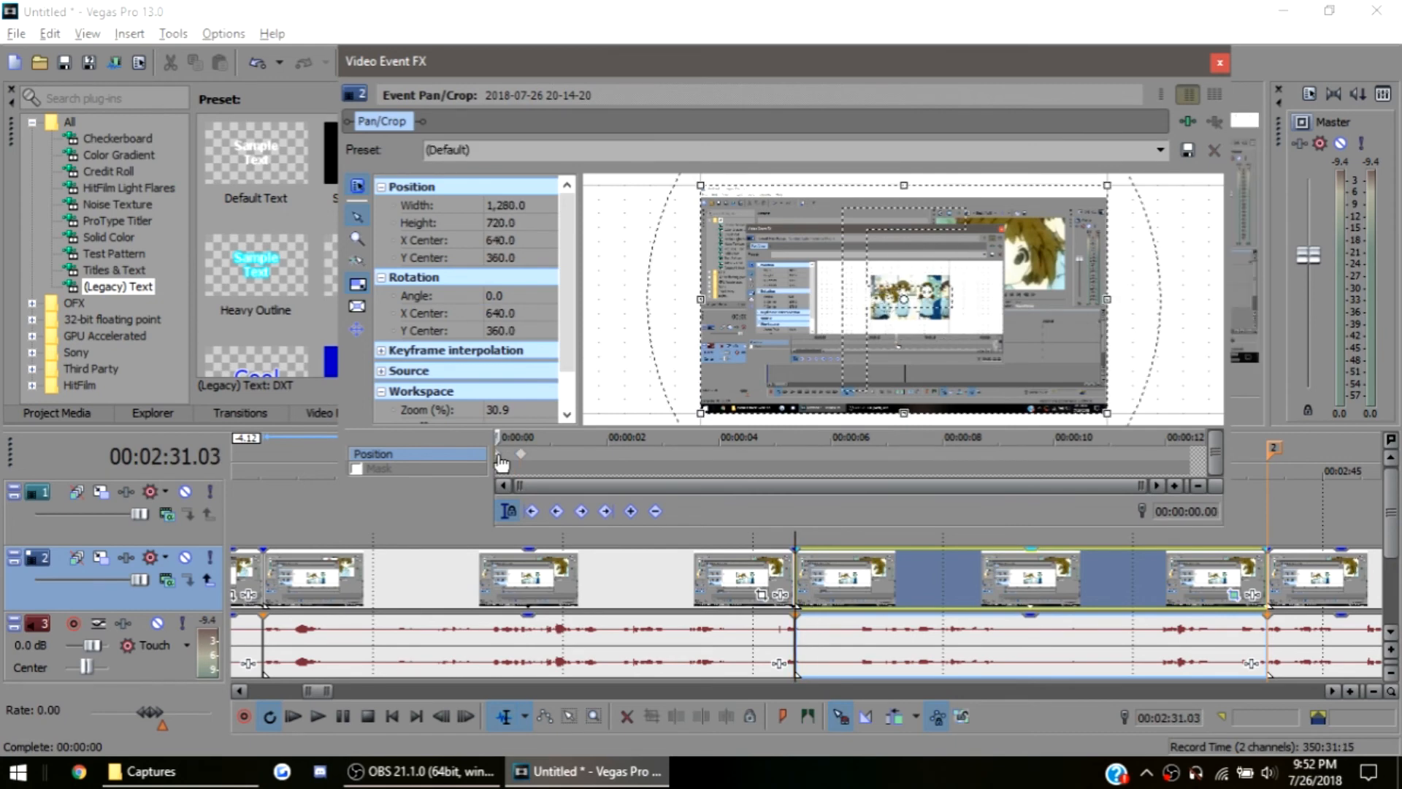
key("Delete")
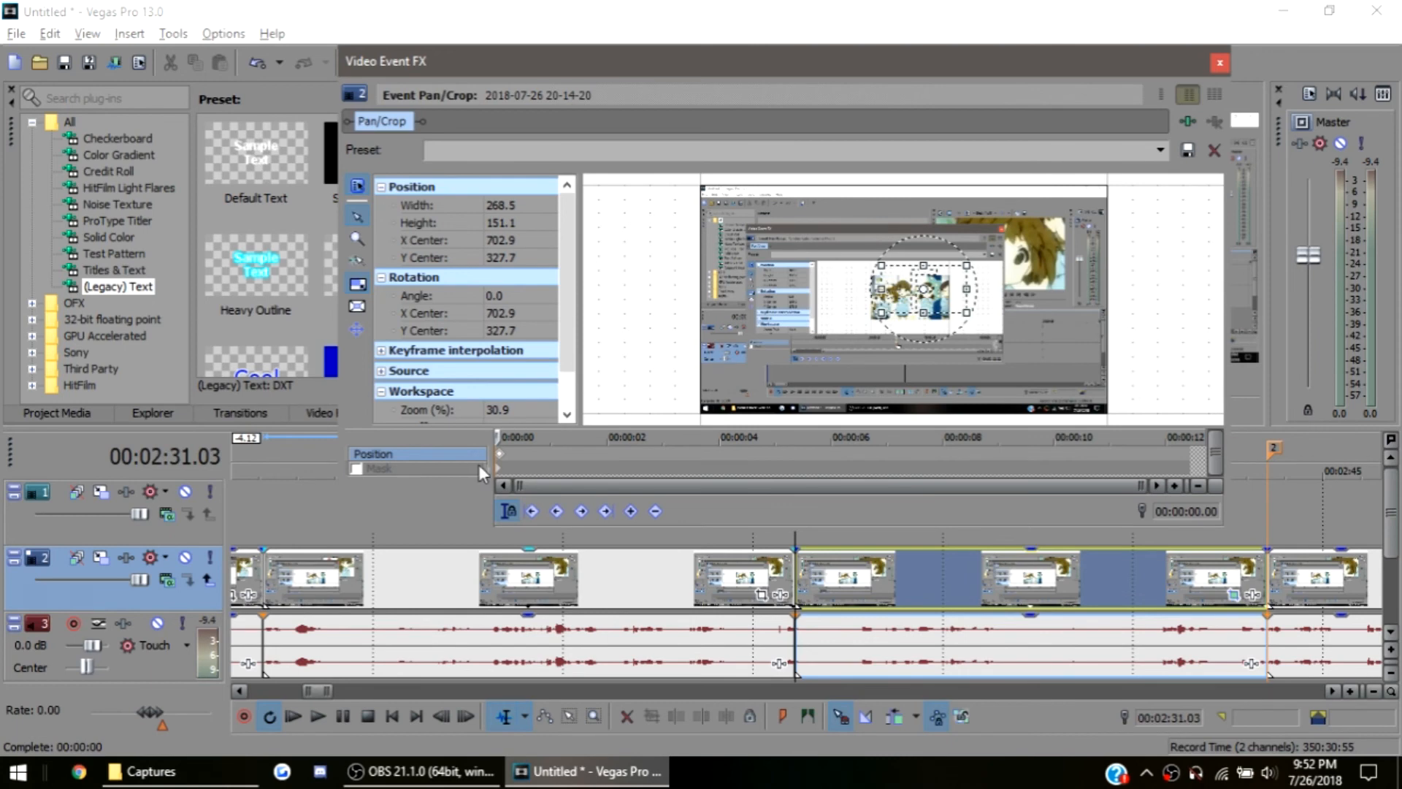
scroll(517, 464, "up", 5)
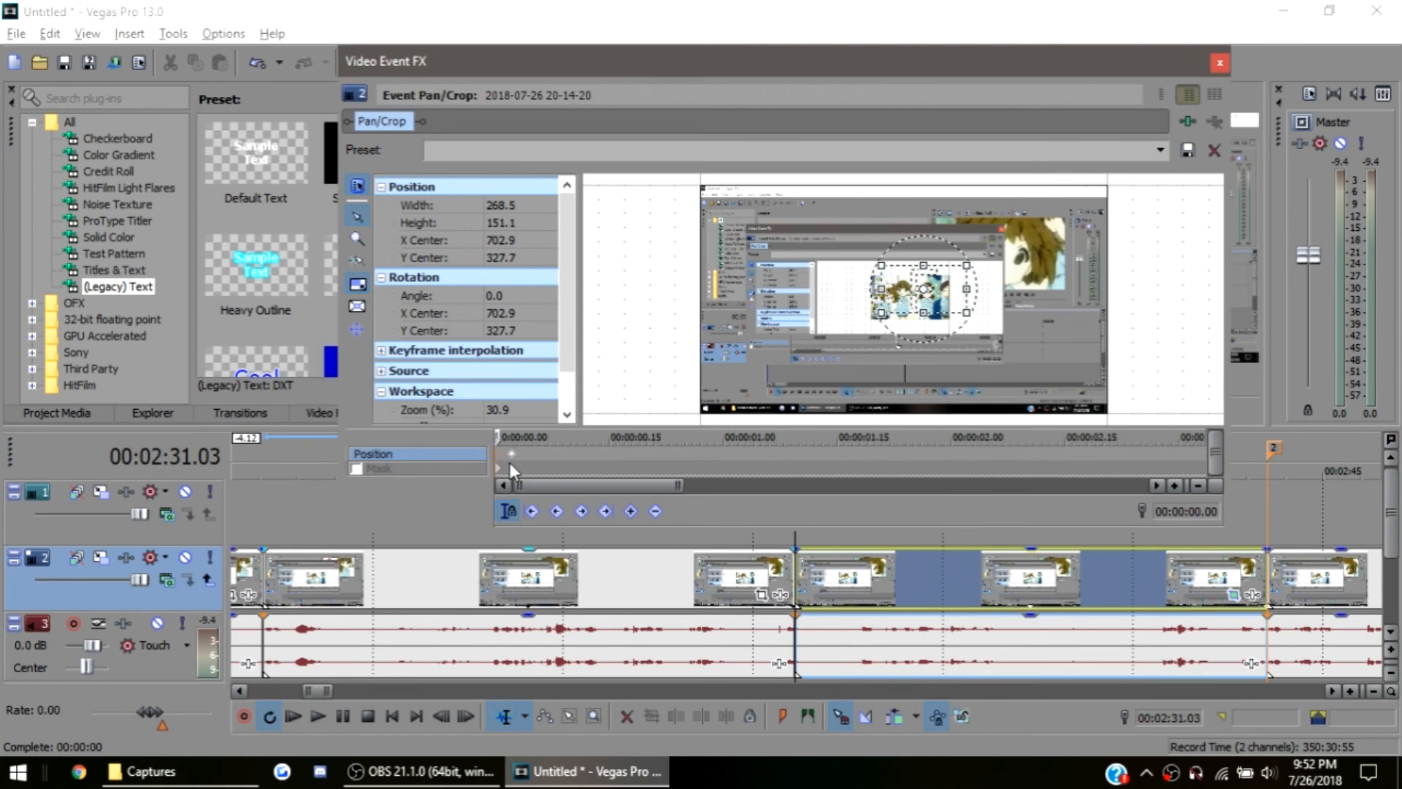
scroll(561, 464, "down", 6)
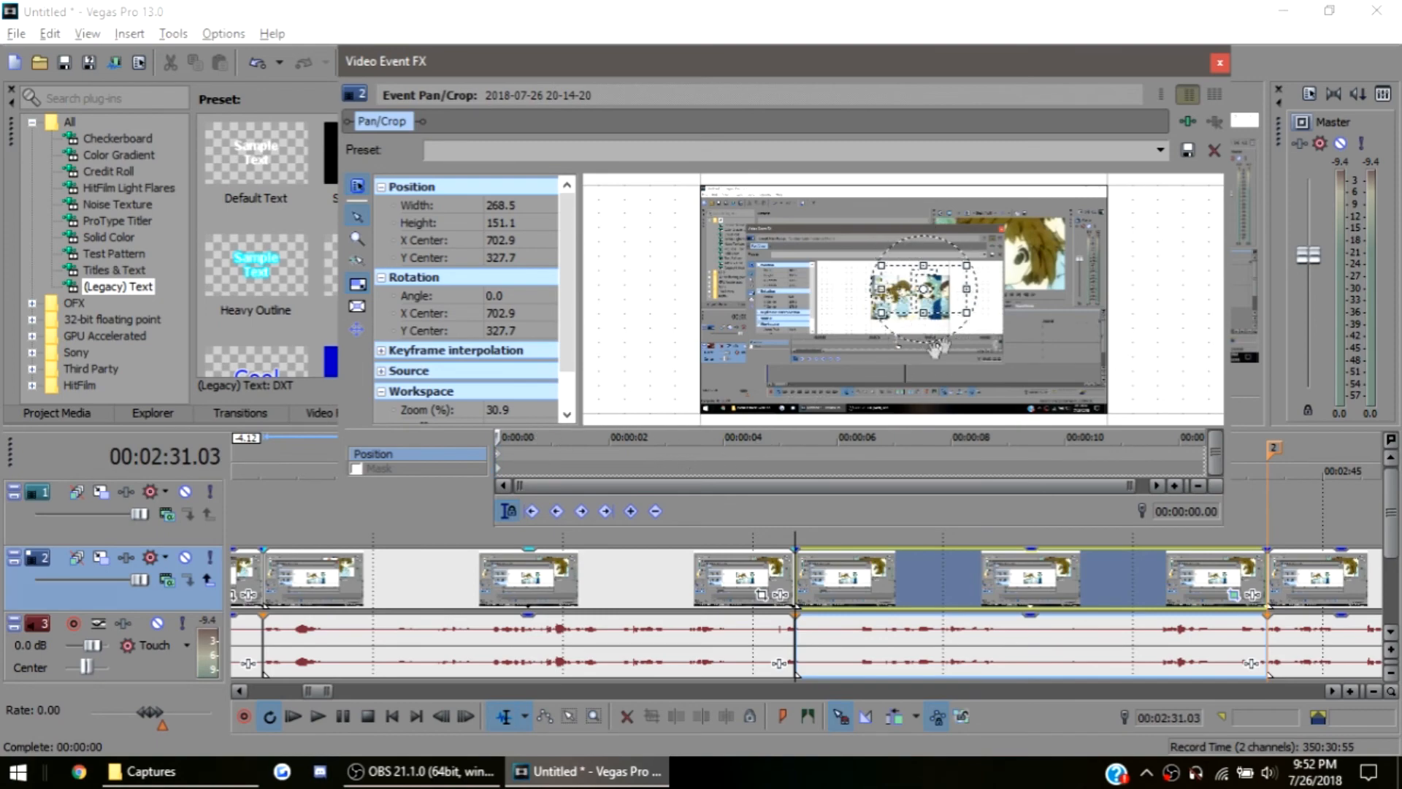
Uncover the video preview to check the zoomed picture at 00:02:34.18, and move the Pan/Crop window back
left_click_drag(992, 69, 570, 284)
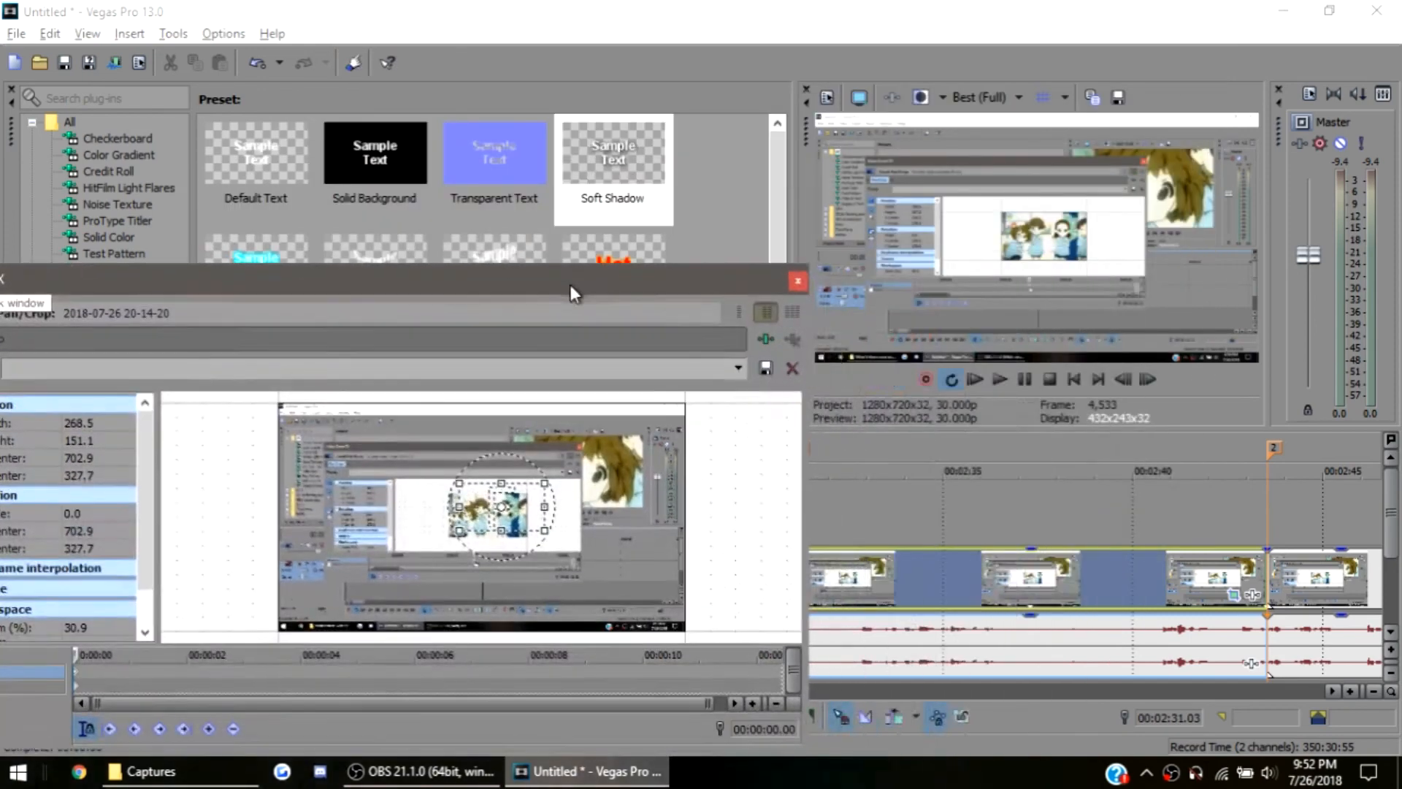
left_click(927, 589)
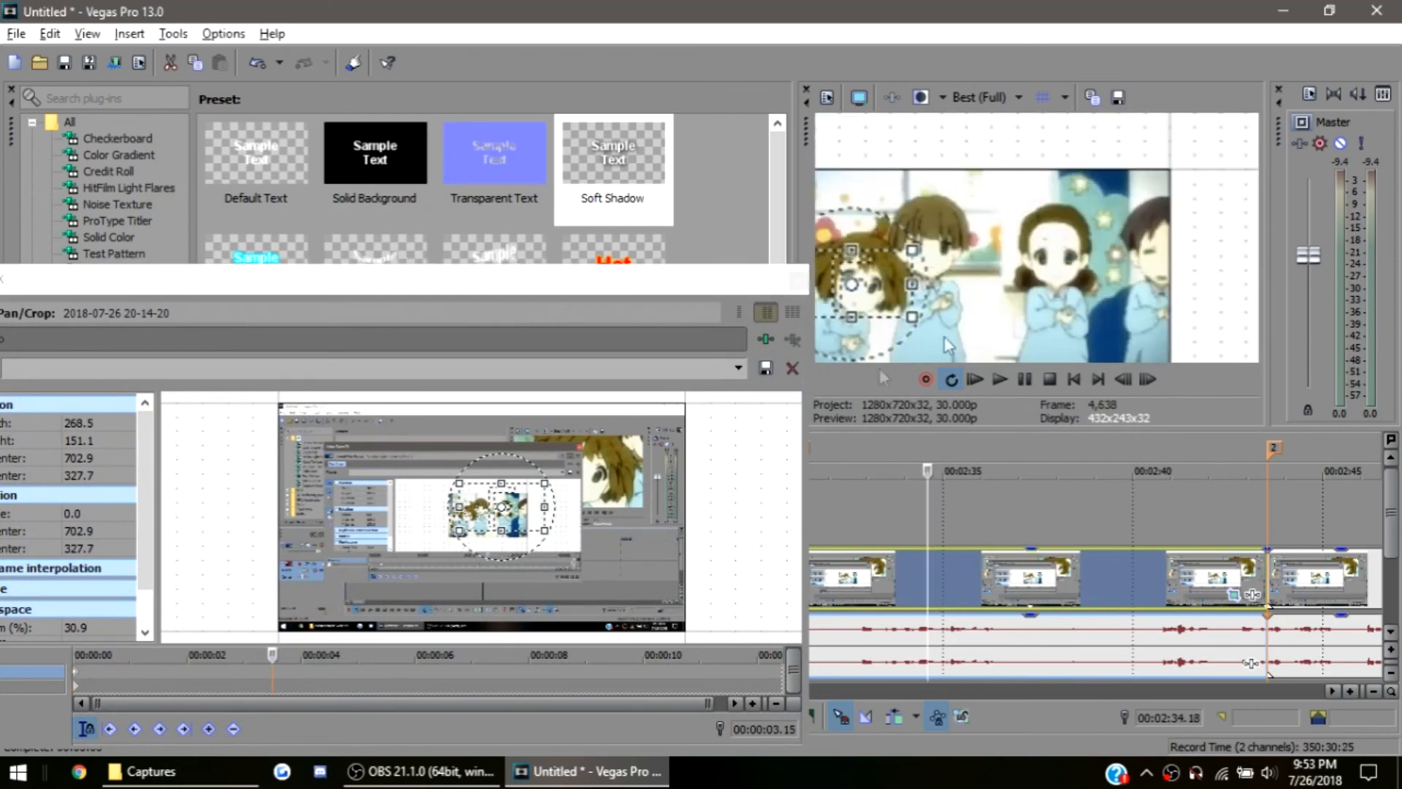
left_click_drag(580, 274, 1037, 103)
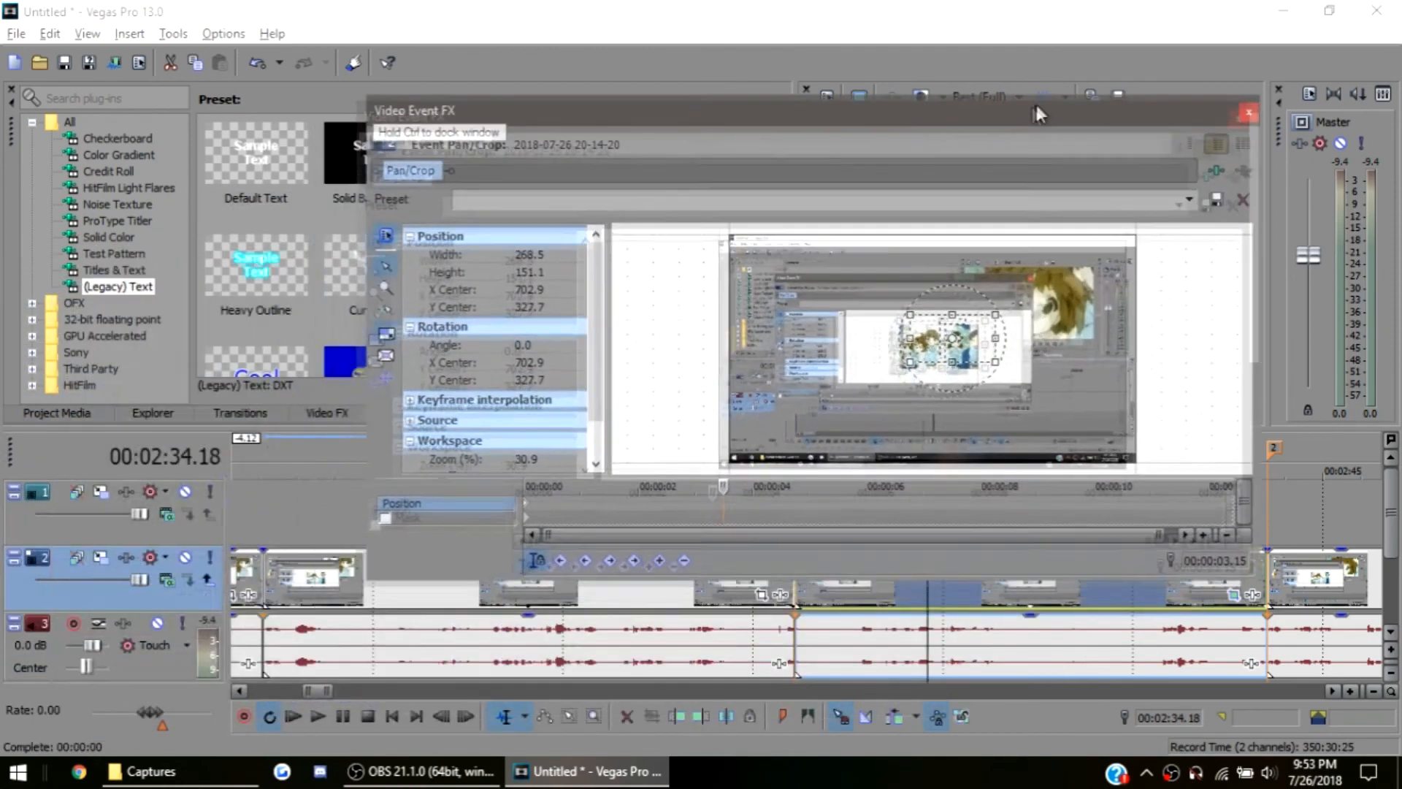
At 00:00:00.19 in the event, move the crop frame so its centre is at 492.8, 367.6
left_click(605, 496)
left_click(567, 503)
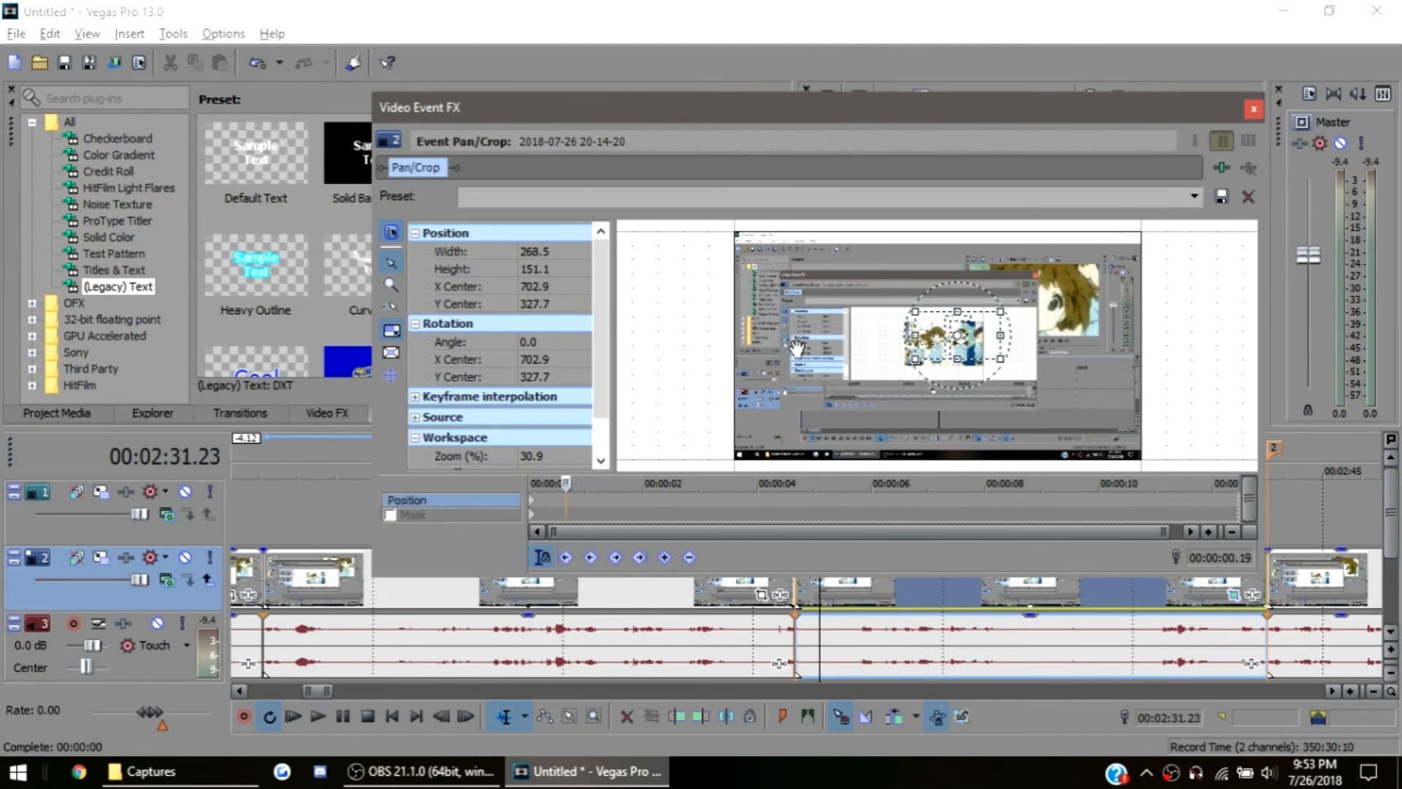
scroll(800, 373, "up", 2)
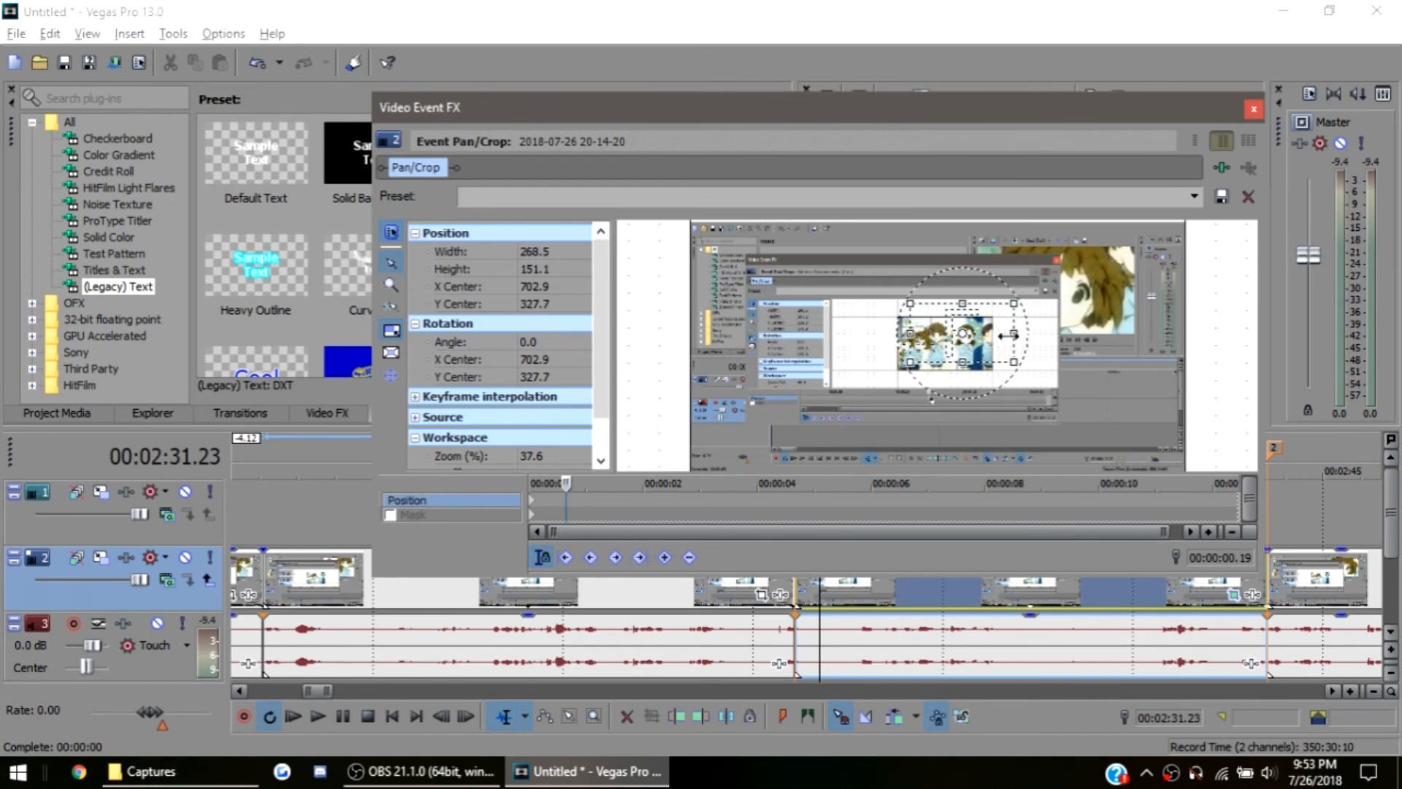
left_click_drag(988, 340, 906, 355)
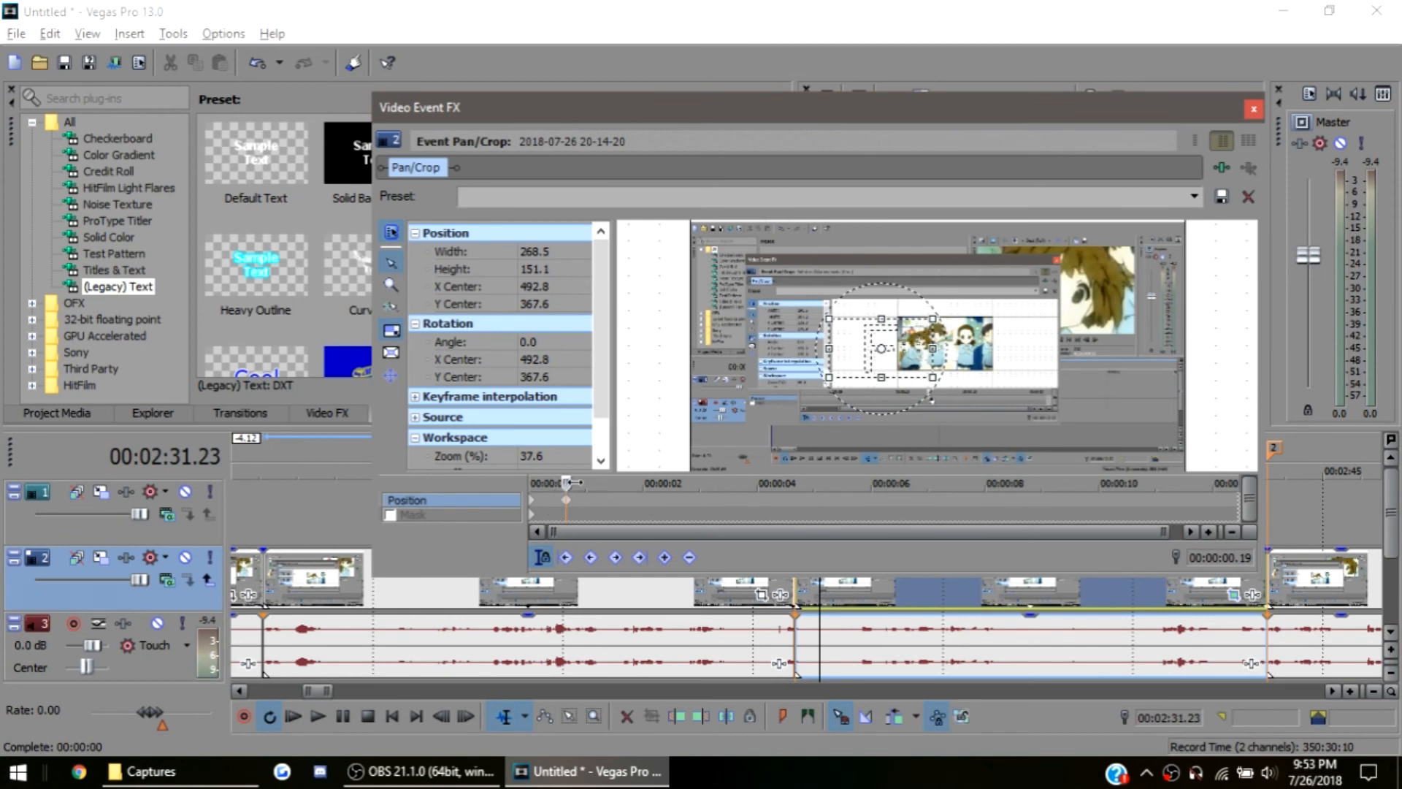
Add a second pan keyframe shortly after 00:00:00.19, and another at 00:00:02.04 with the crop frame centred at 750.7, 455.3
left_click_drag(567, 482, 608, 483)
left_click_drag(902, 359, 935, 372)
key("space")
left_click_drag(948, 371, 1008, 393)
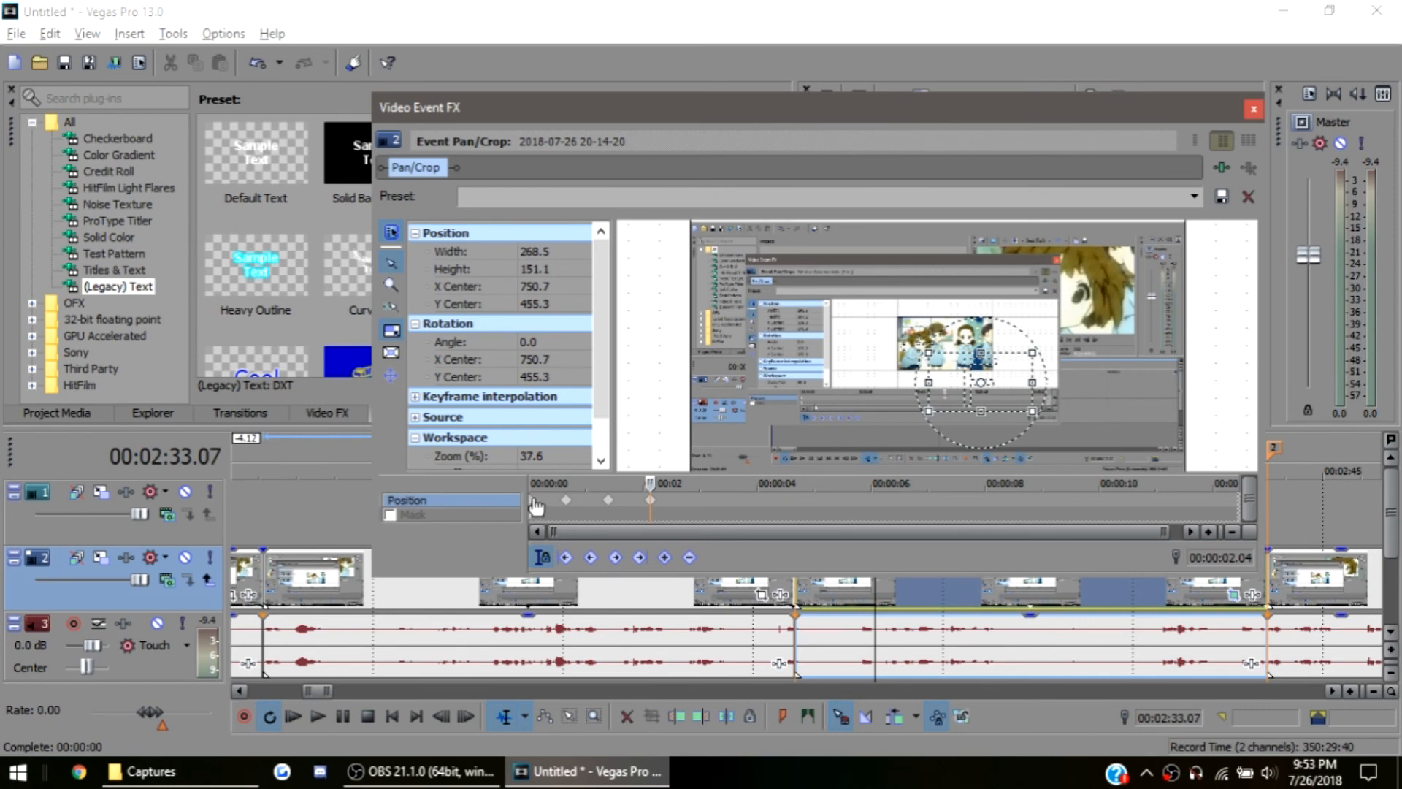
Review the pan from the first keyframe to 00:00:02.02, and add an intermediate keyframe between the last two by nudging the crop frame
left_click(537, 503)
left_click_drag(531, 482, 648, 483)
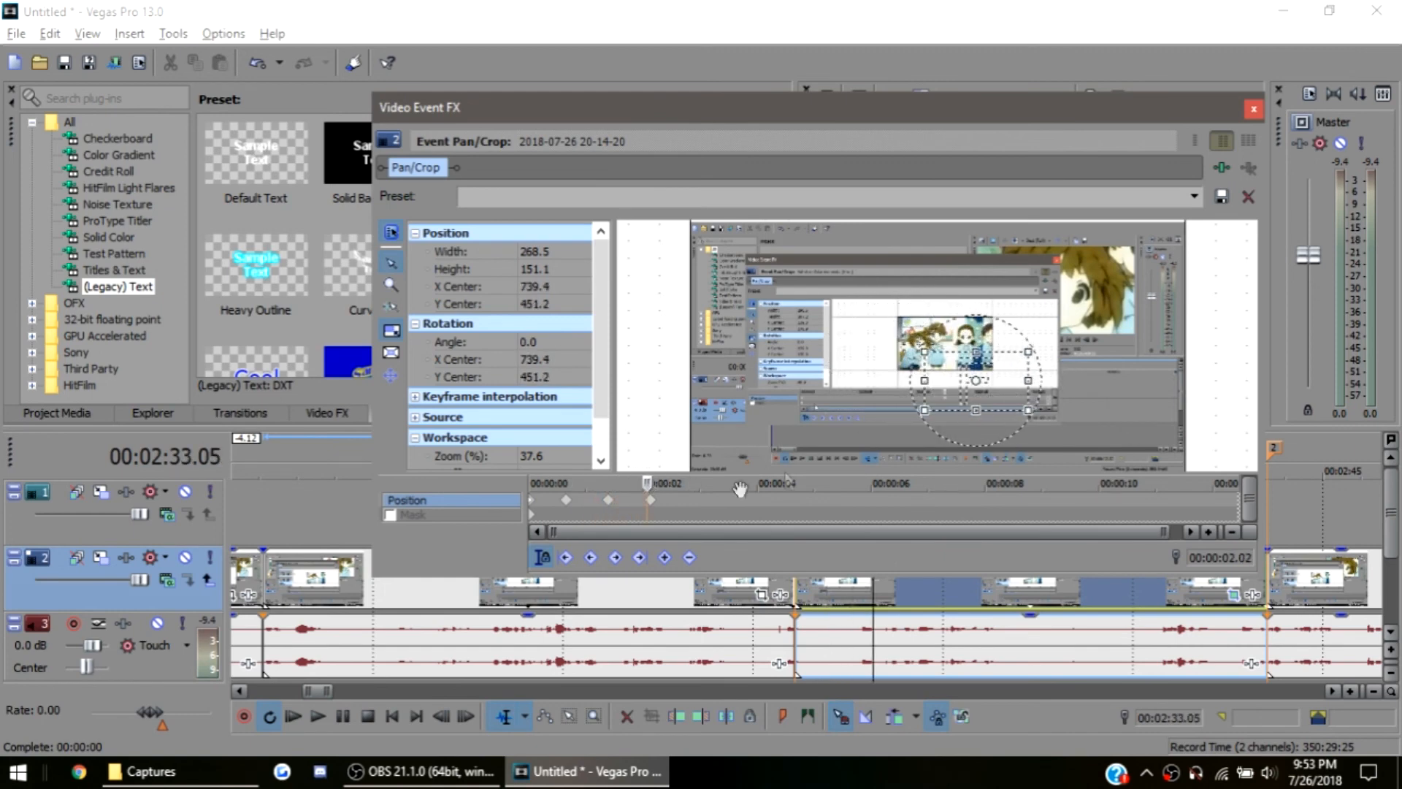
mouse_move(648, 483)
left_mouse_down()
mouse_move(623, 488)
mouse_move(627, 500)
left_mouse_up()
mouse_move(964, 395)
left_mouse_down()
mouse_move(949, 399)
mouse_move(958, 384)
left_mouse_up()
At 00:00:03.25, try a 140.9 × 79.2 crop, restore the frame to full size, and close the Pan/Crop window
left_click_drag(627, 484, 676, 500)
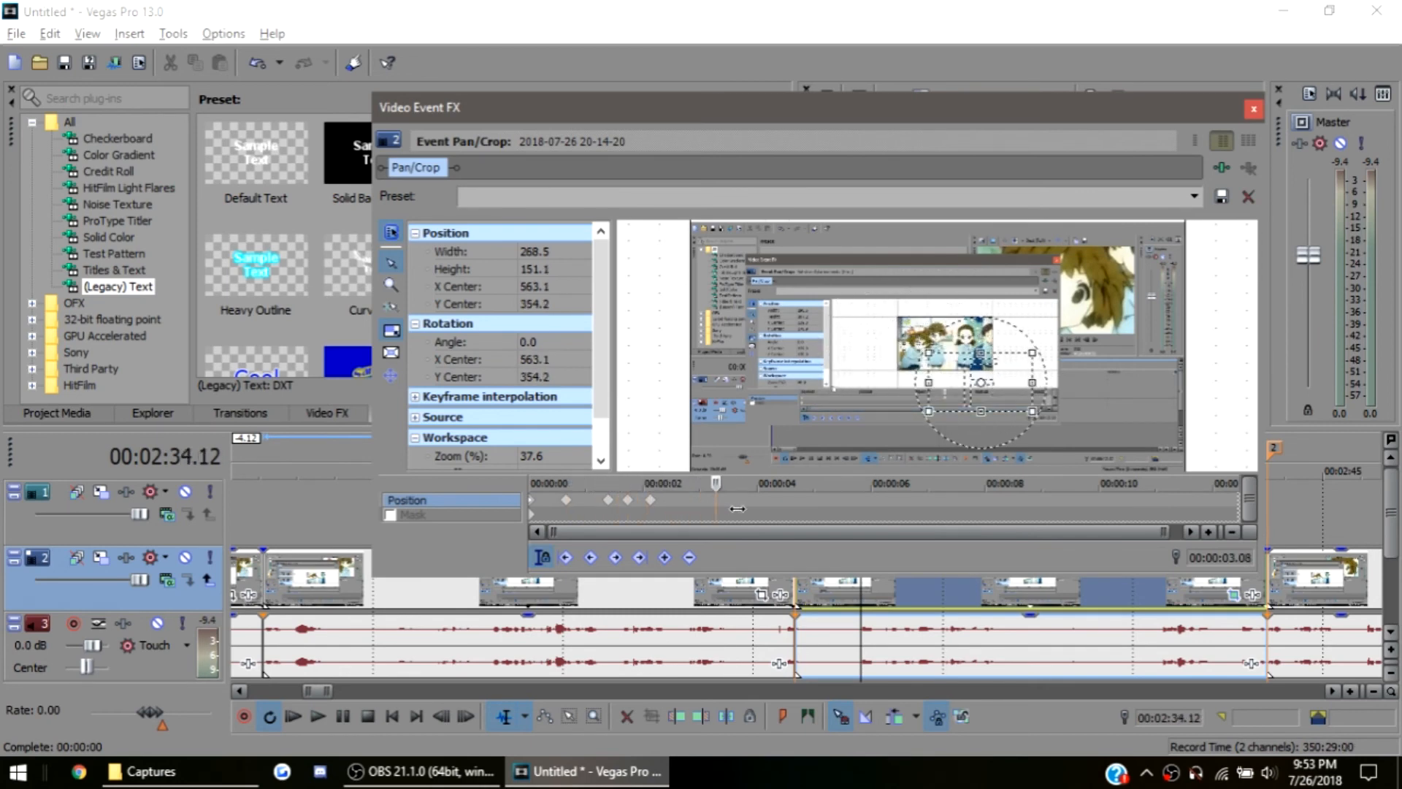
left_click_drag(927, 352, 979, 367)
right_click(1001, 400)
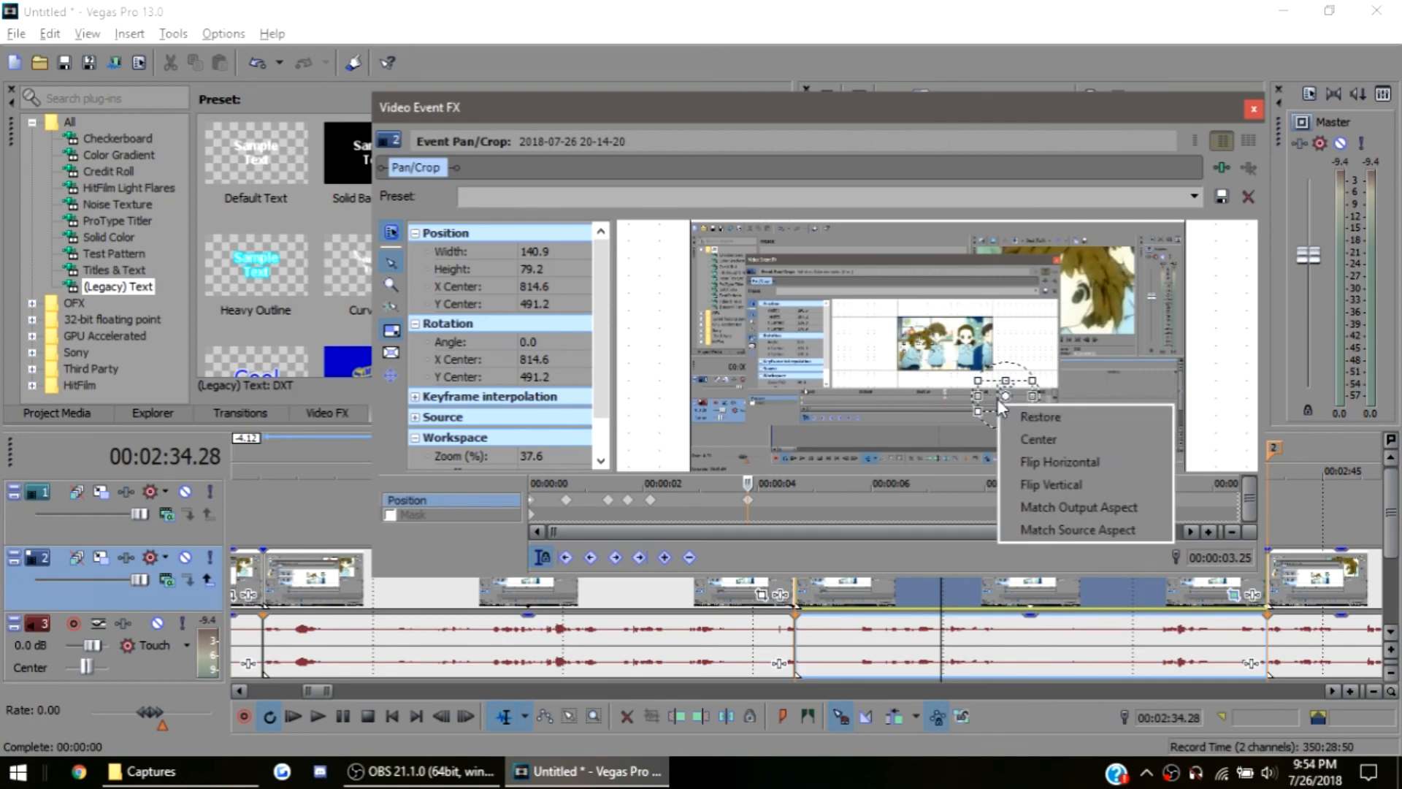
left_click(1035, 412)
scroll(995, 401, "down", 3)
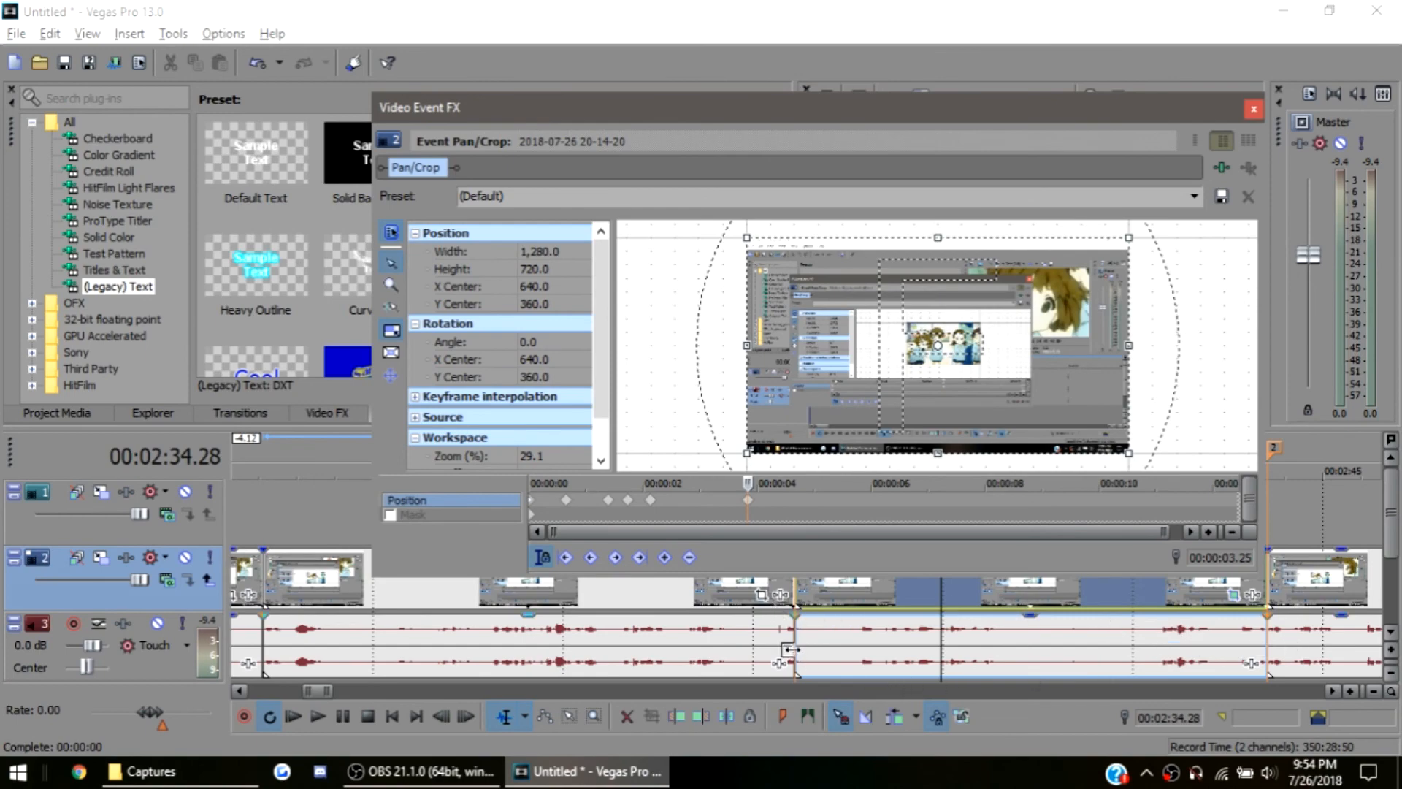
left_click(1254, 109)
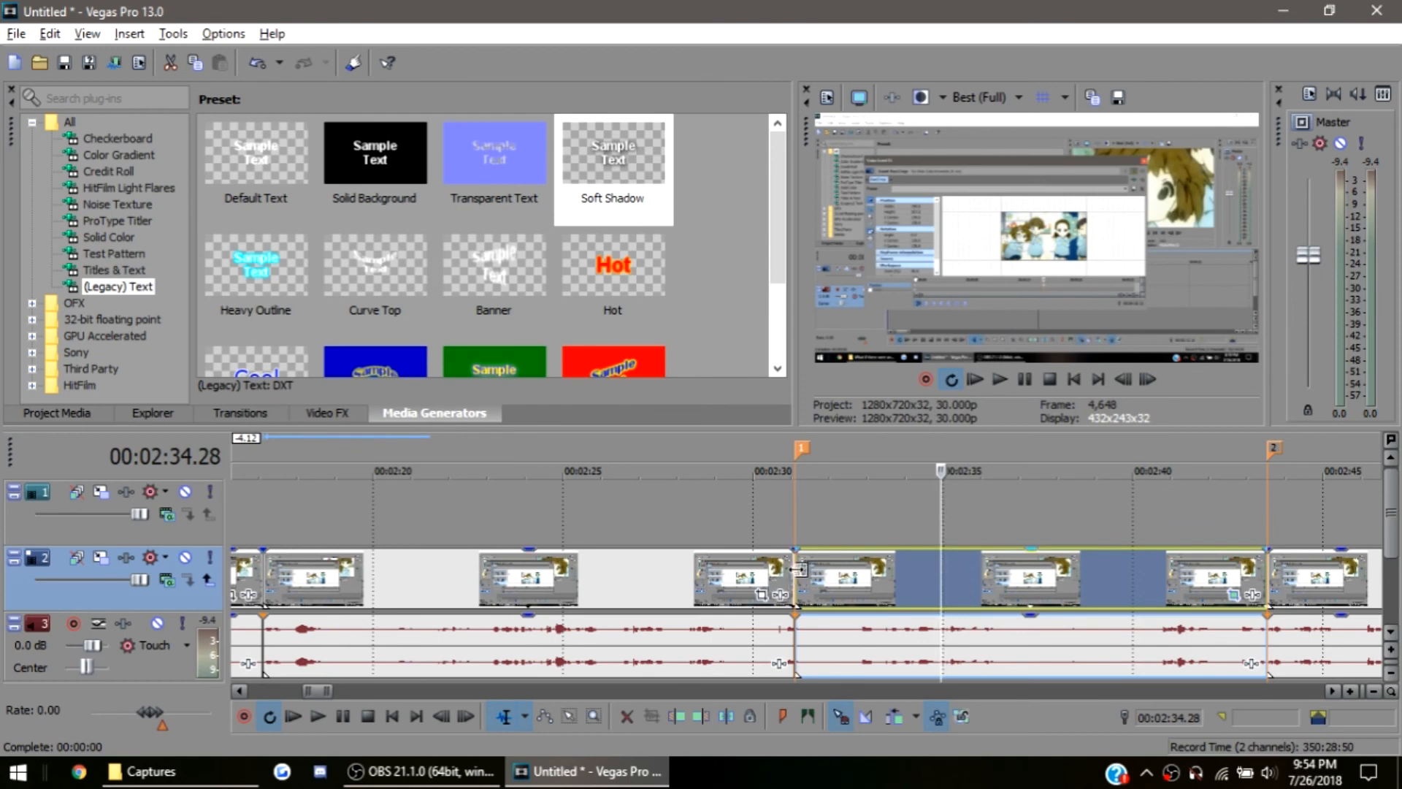
Reopen Event Pan/Crop for the event between markers 1 and 2, delete its last keyframe at 00:00:03.25, and close the window
left_click(1274, 594)
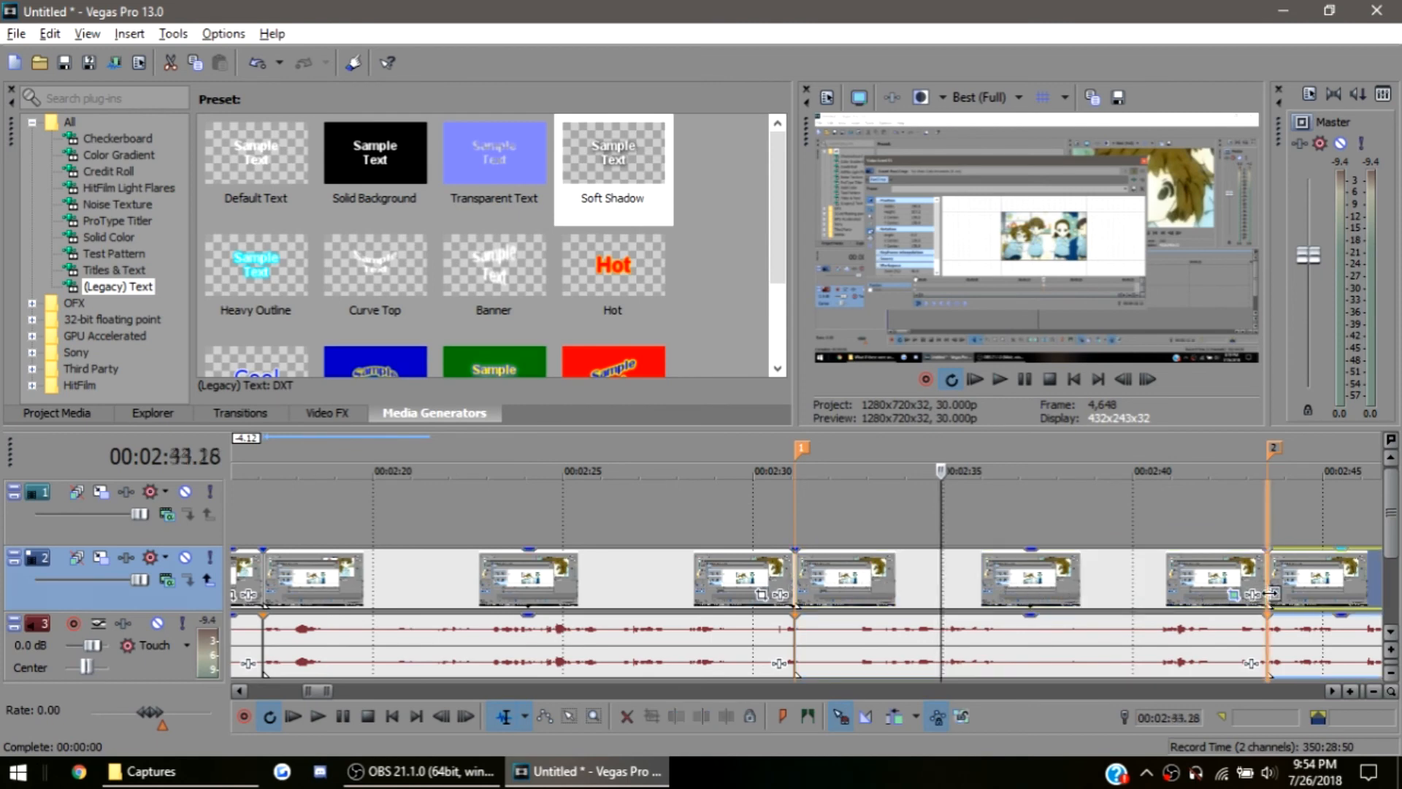
left_click(1177, 585)
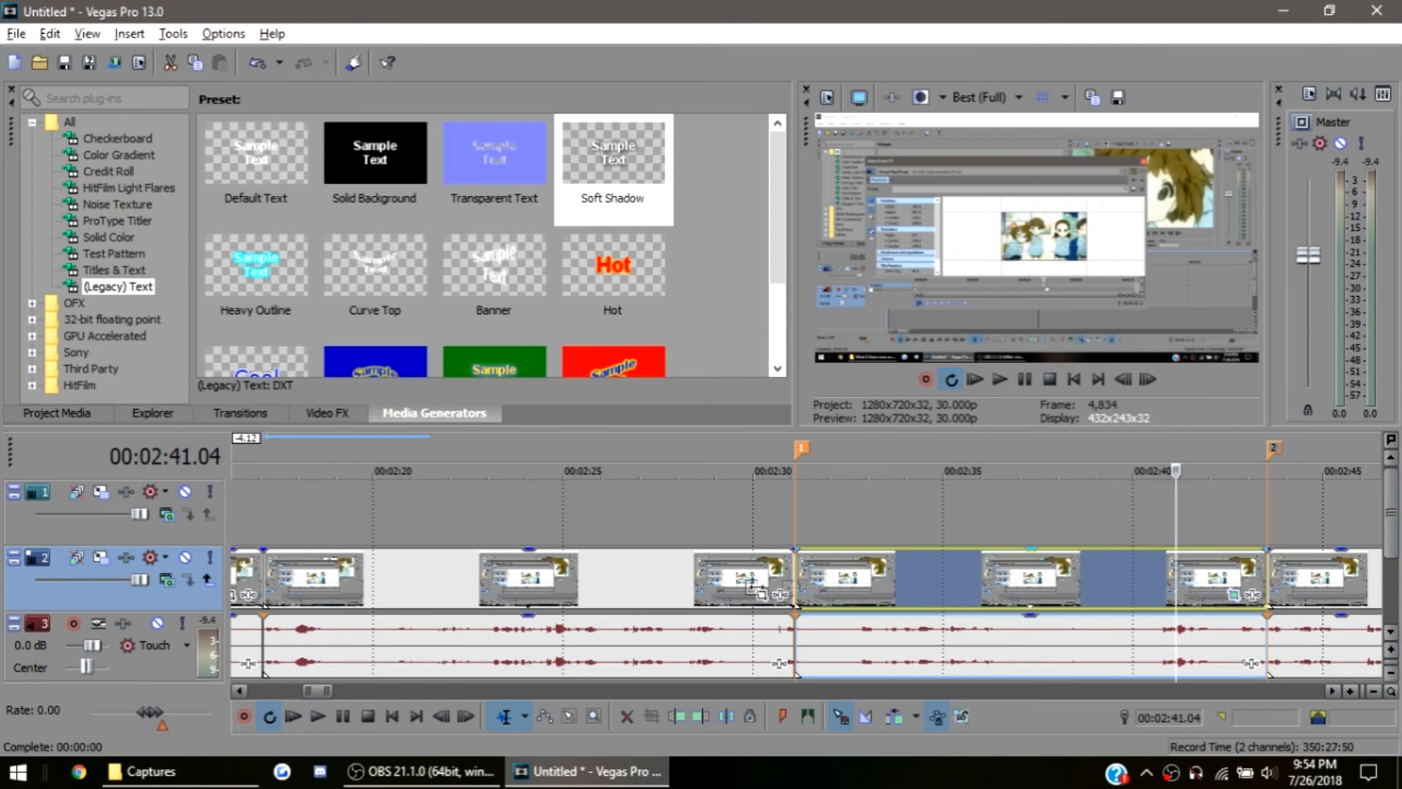
left_click(1233, 596)
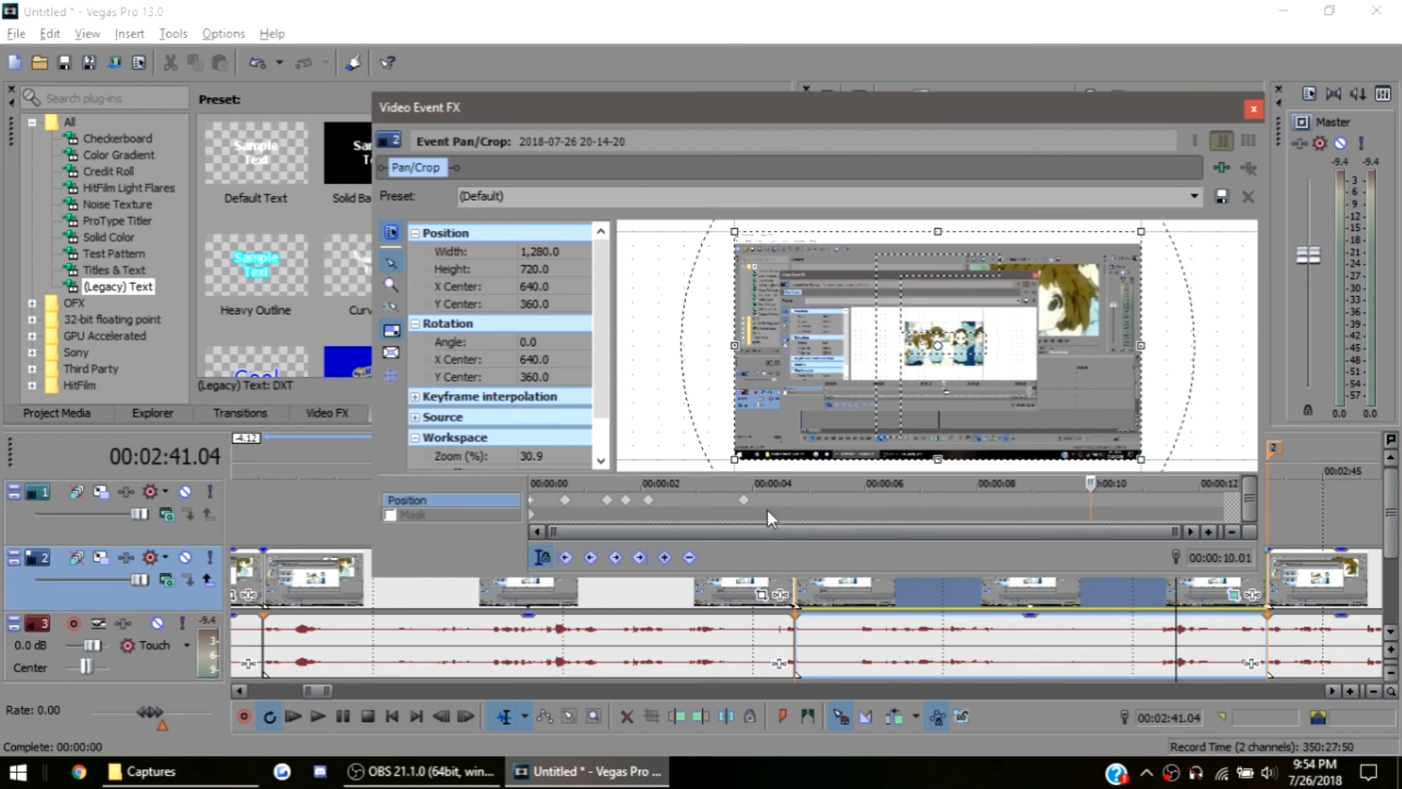
left_click(745, 501)
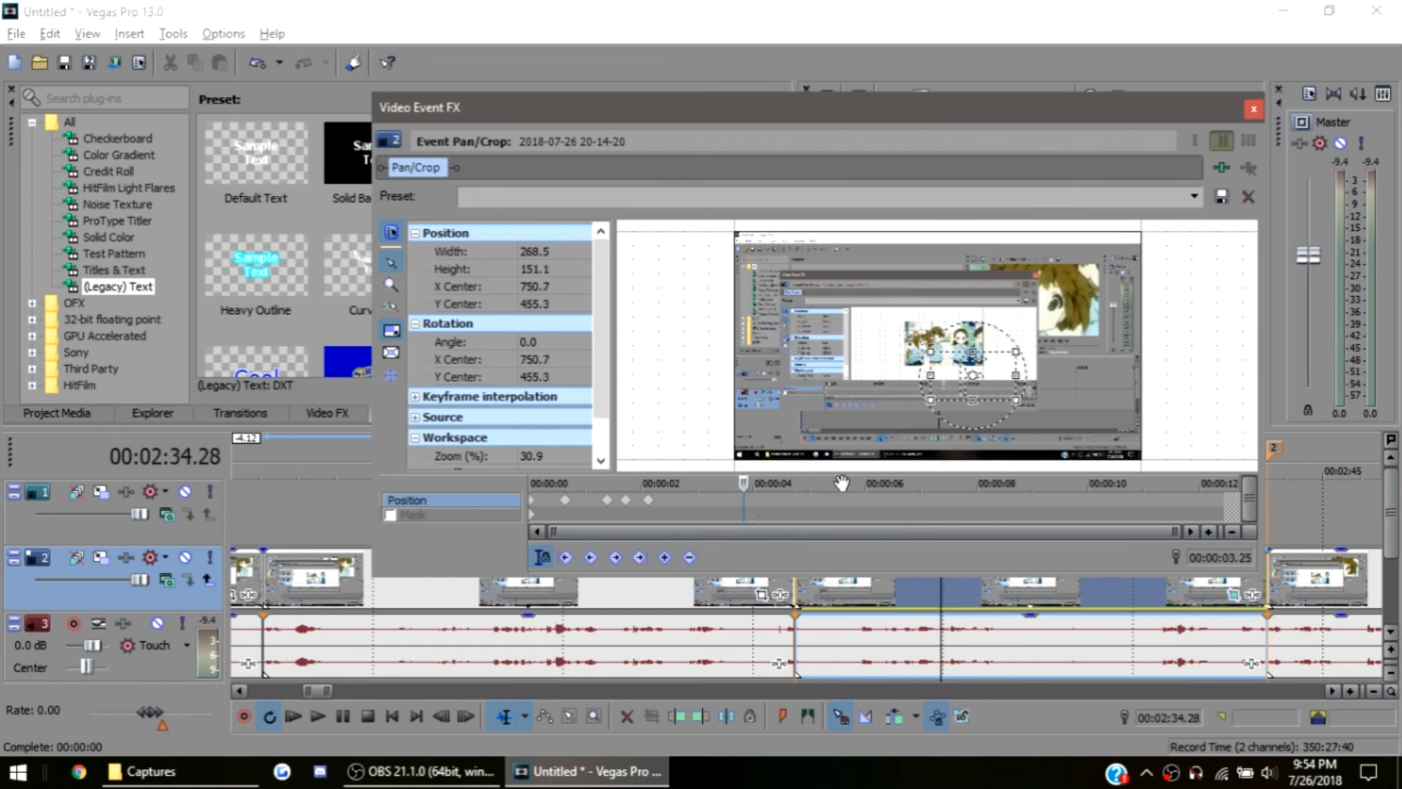
left_click(1253, 109)
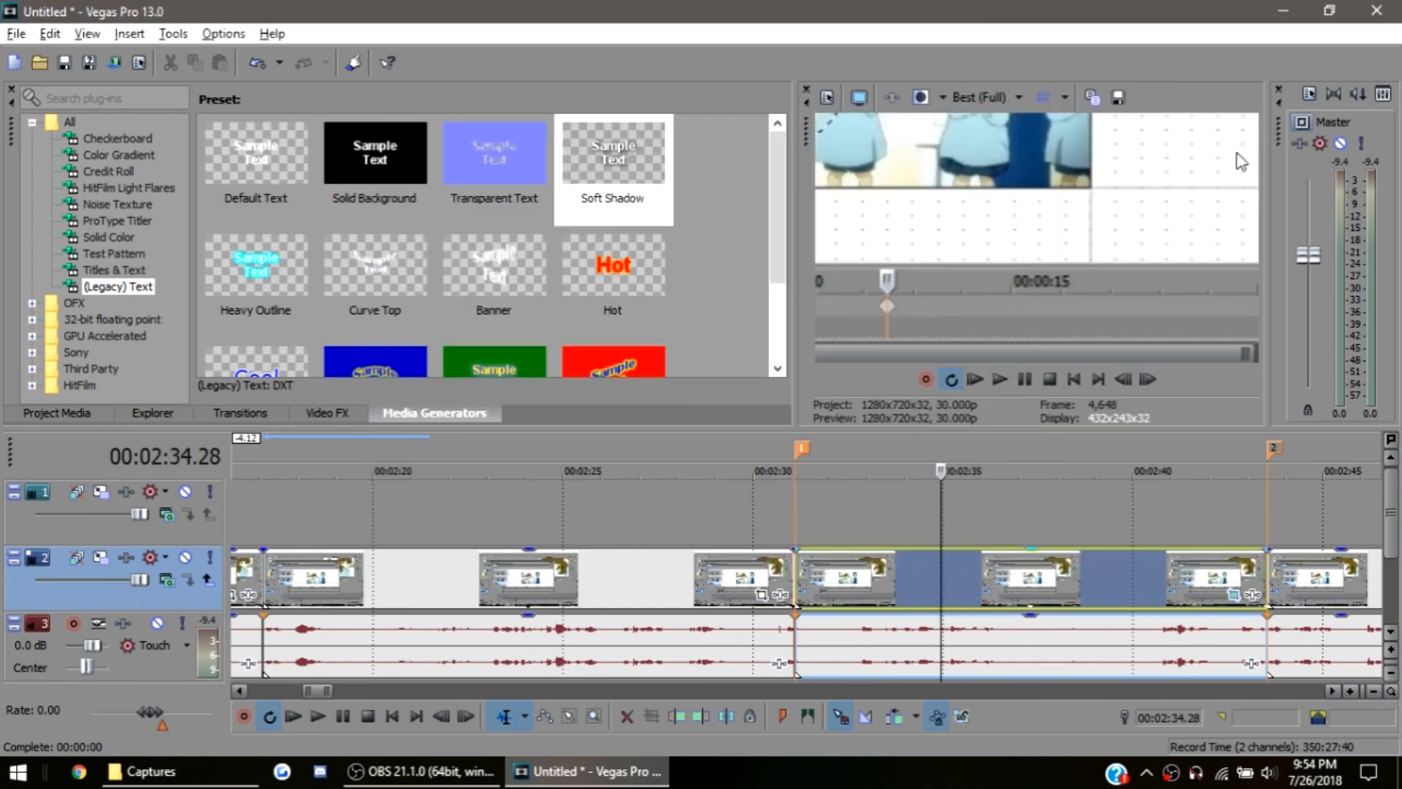
Play the timeline from a few seconds before marker 1 to review the playback
left_click(665, 592)
key("space")
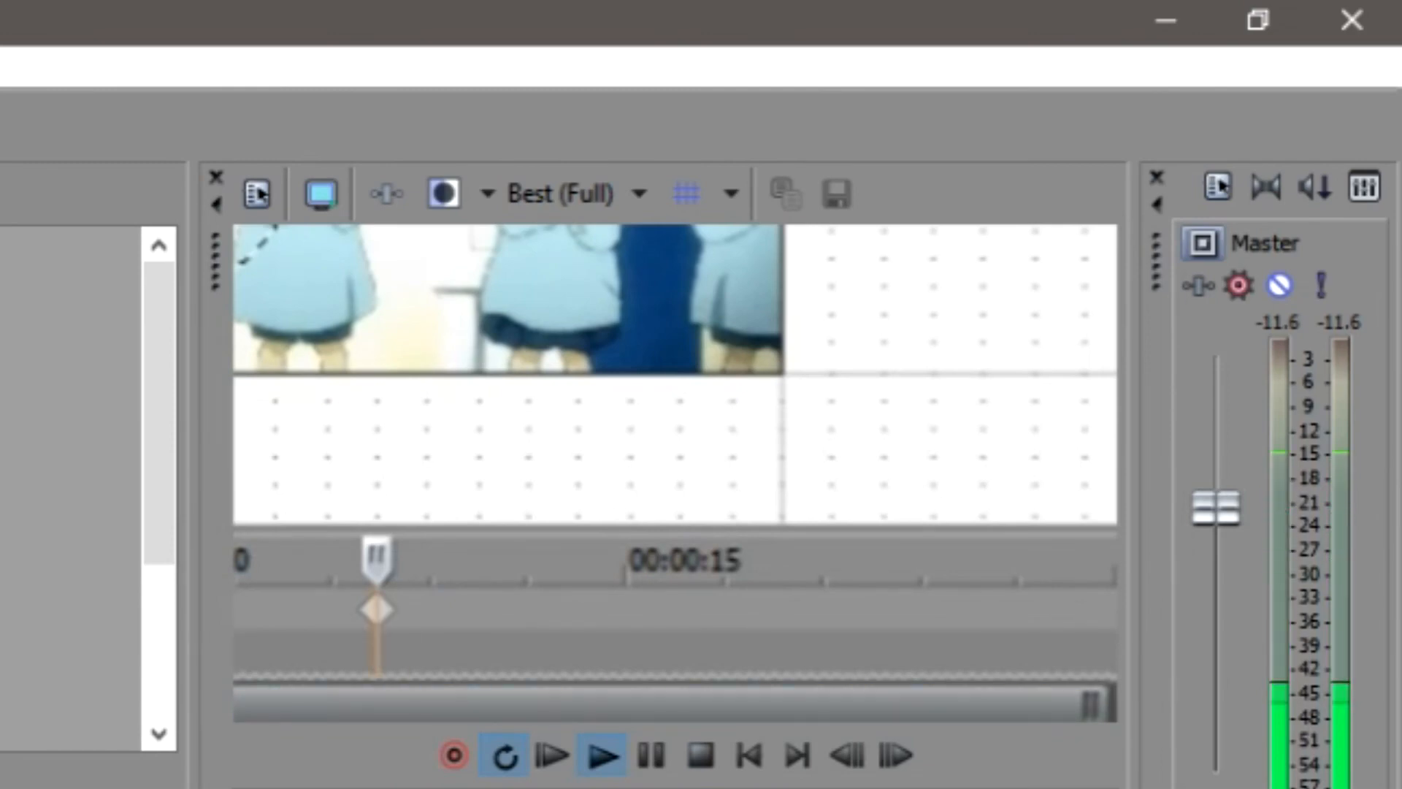
key("space")
key("space")
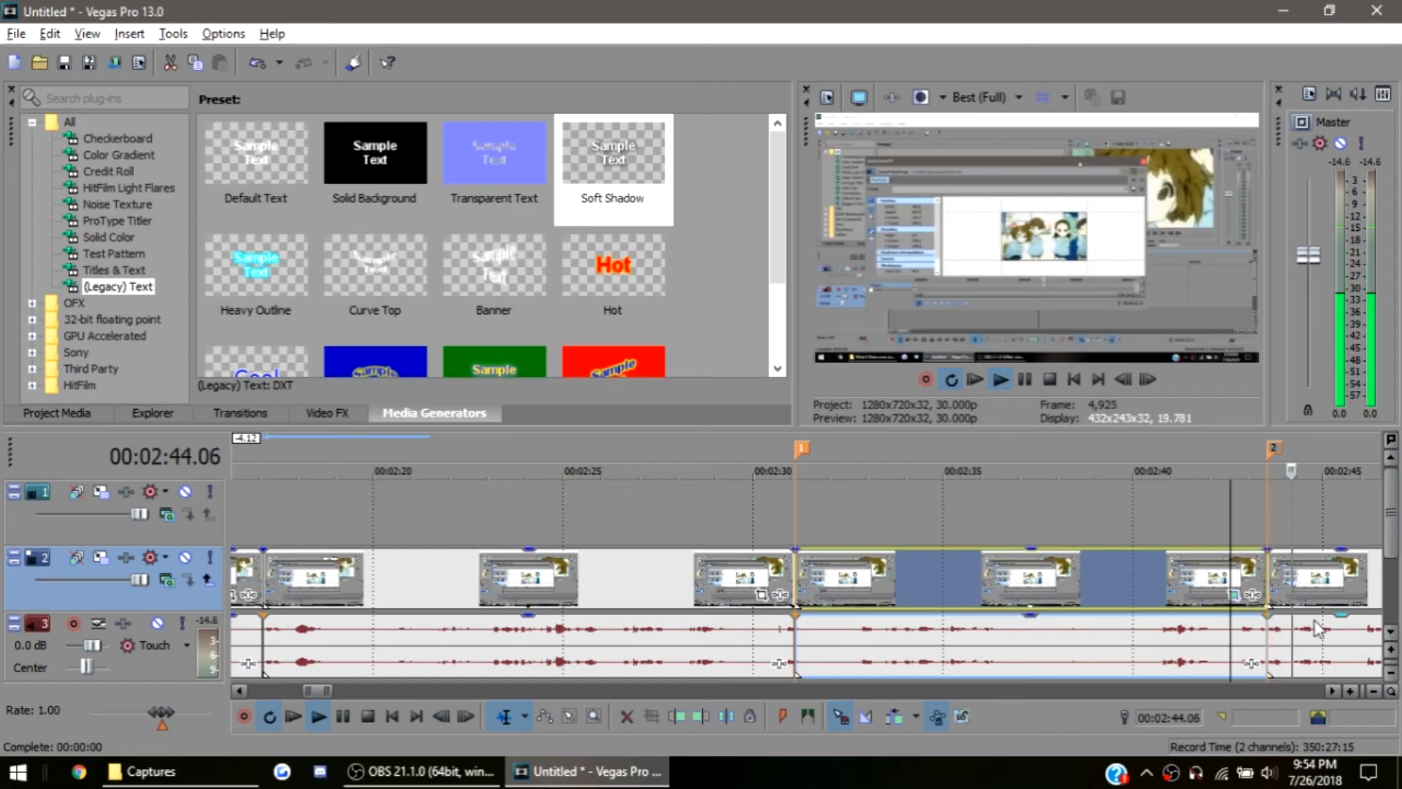
key("space")
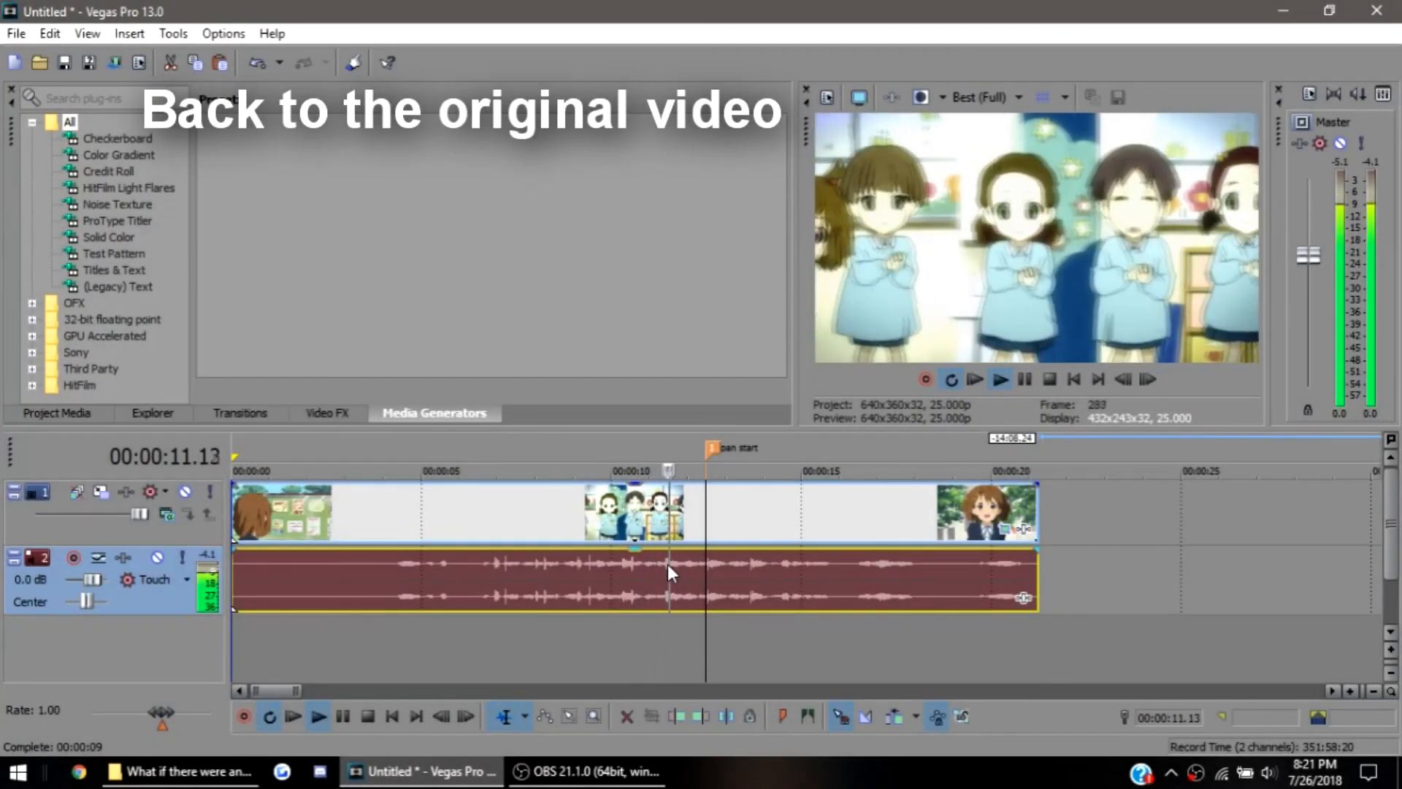
Stop playback and inspect the split following the pan start marker frame by frame, selecting the events on either side of it
key("Return")
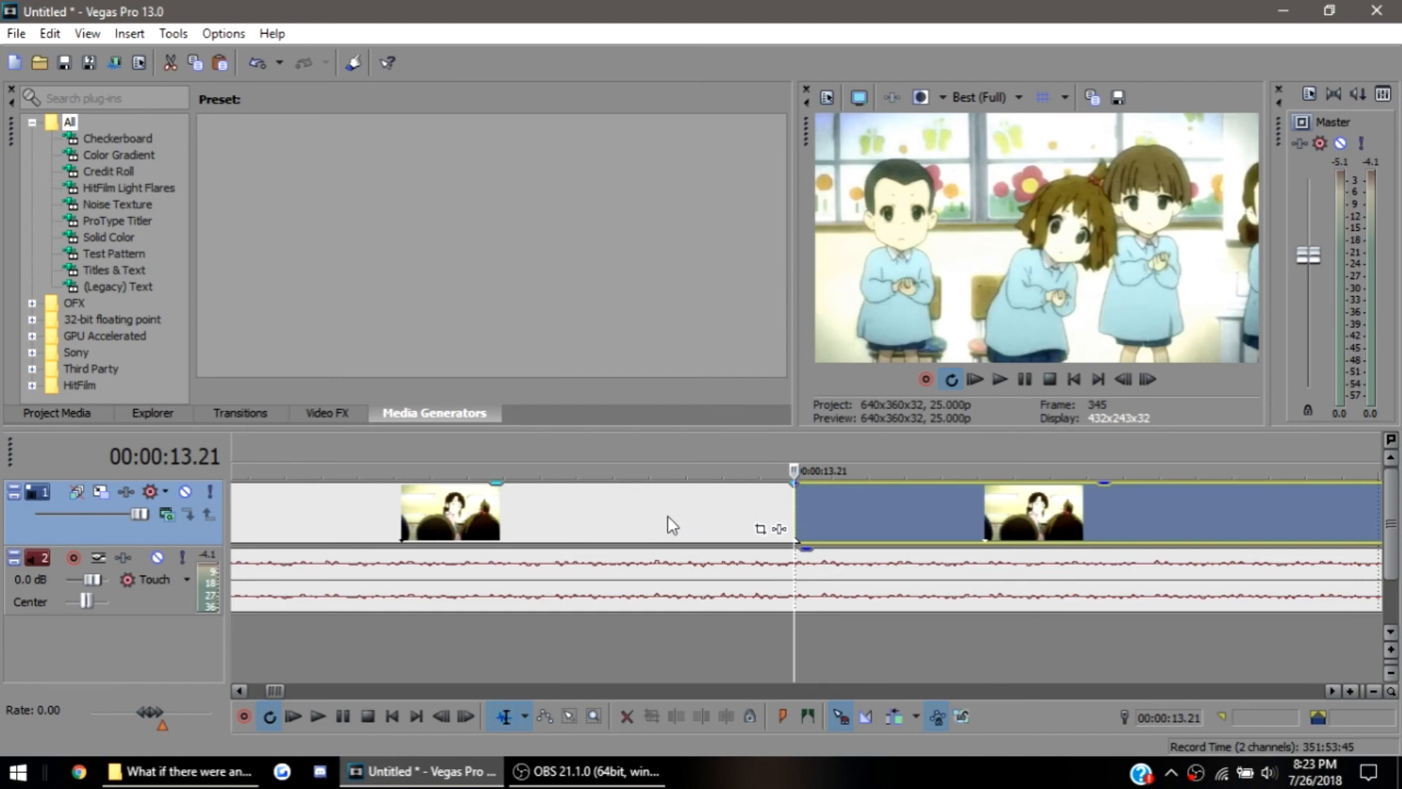
scroll(650, 524, "down", 5)
scroll(420, 515, "down", 2)
left_click(590, 502)
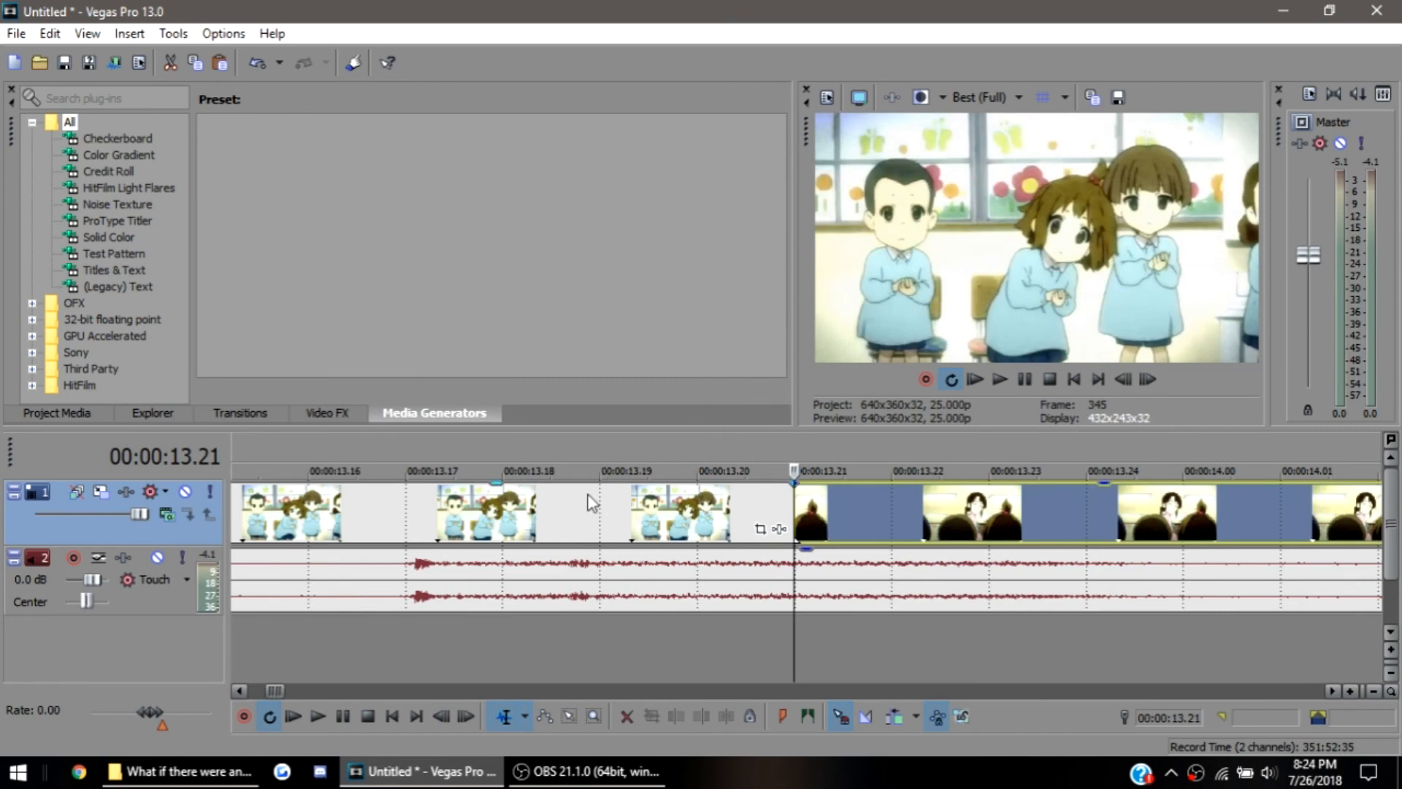
left_click(590, 503)
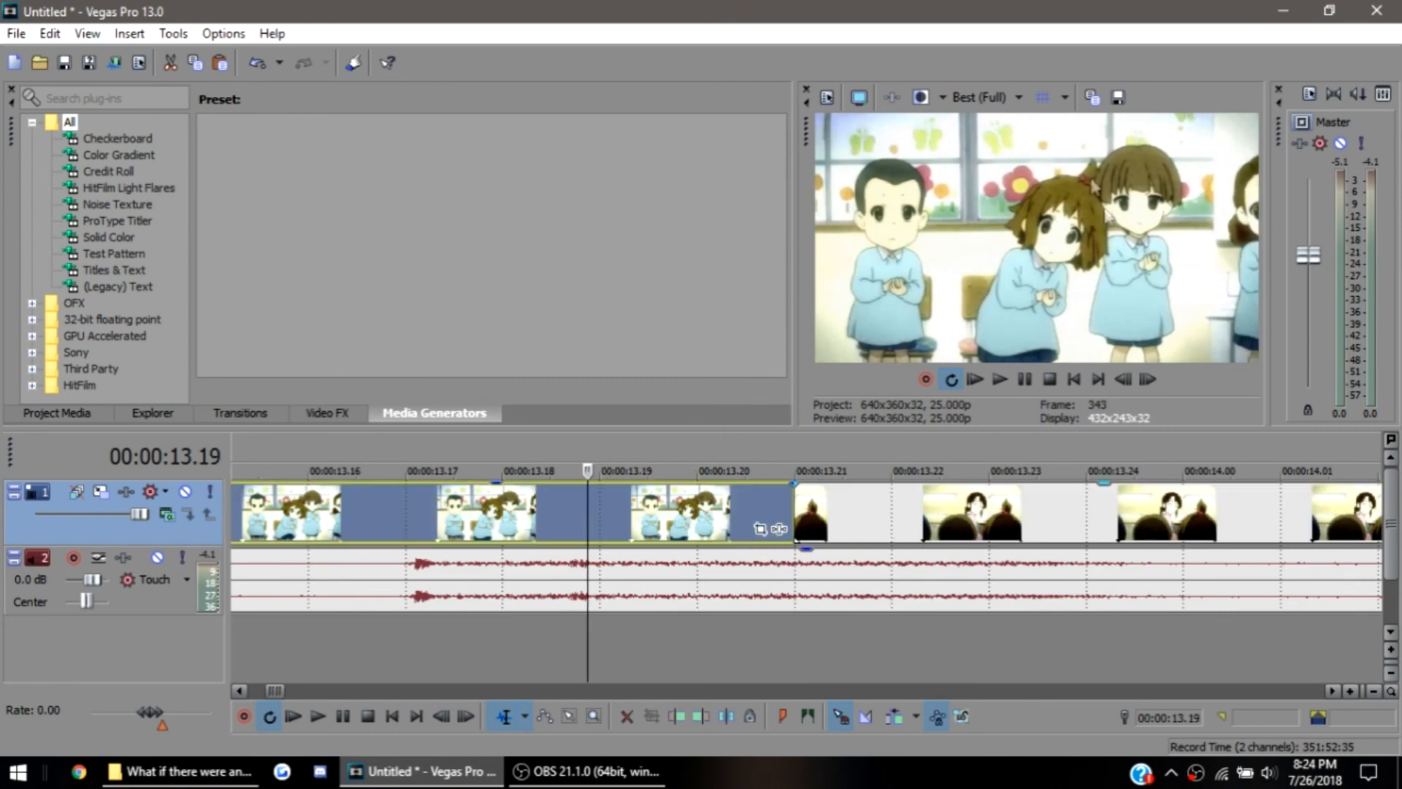
left_click(758, 495)
scroll(572, 515, "down", 2)
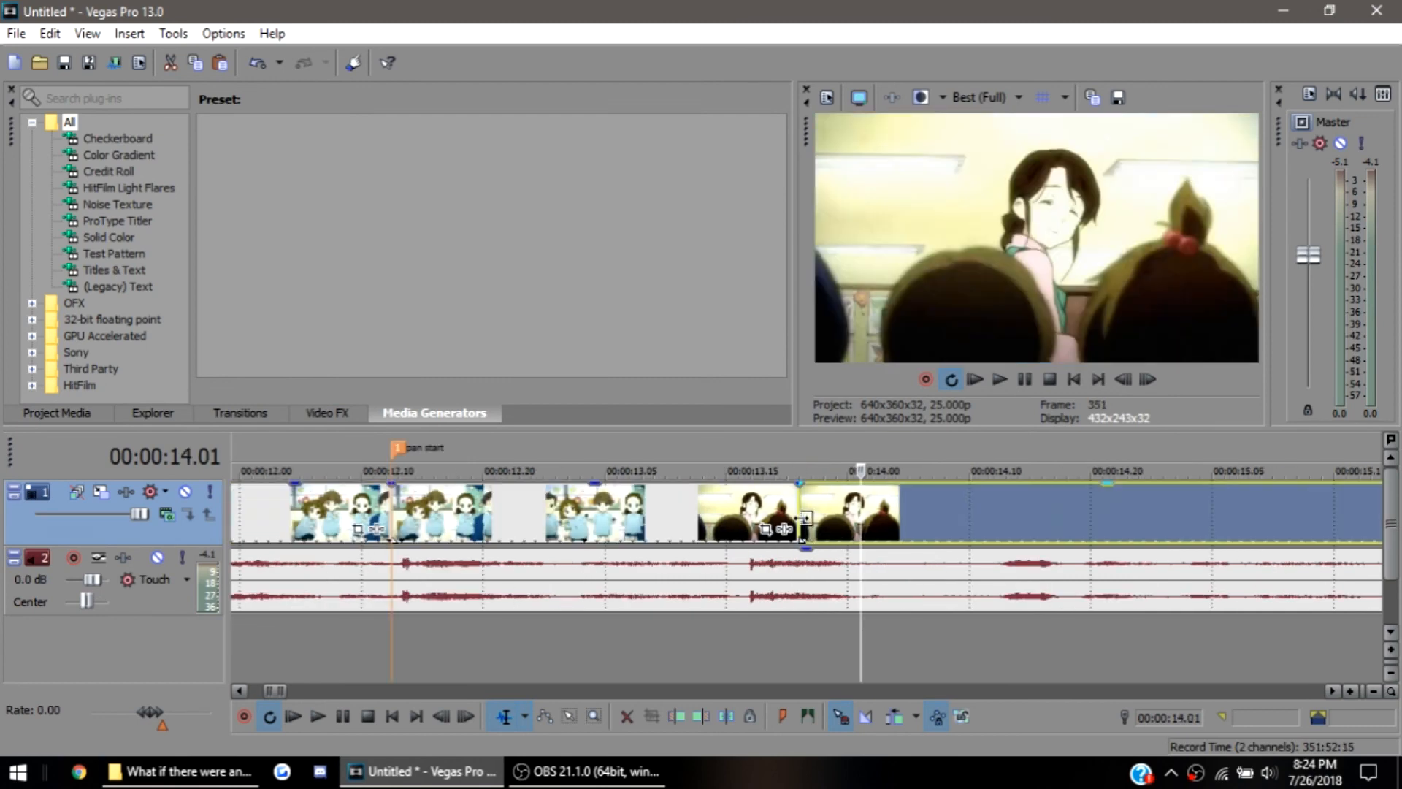
Check both split boundaries by selecting the video events before, between and after the two splits
left_click(803, 517)
scroll(803, 517, "up", 4)
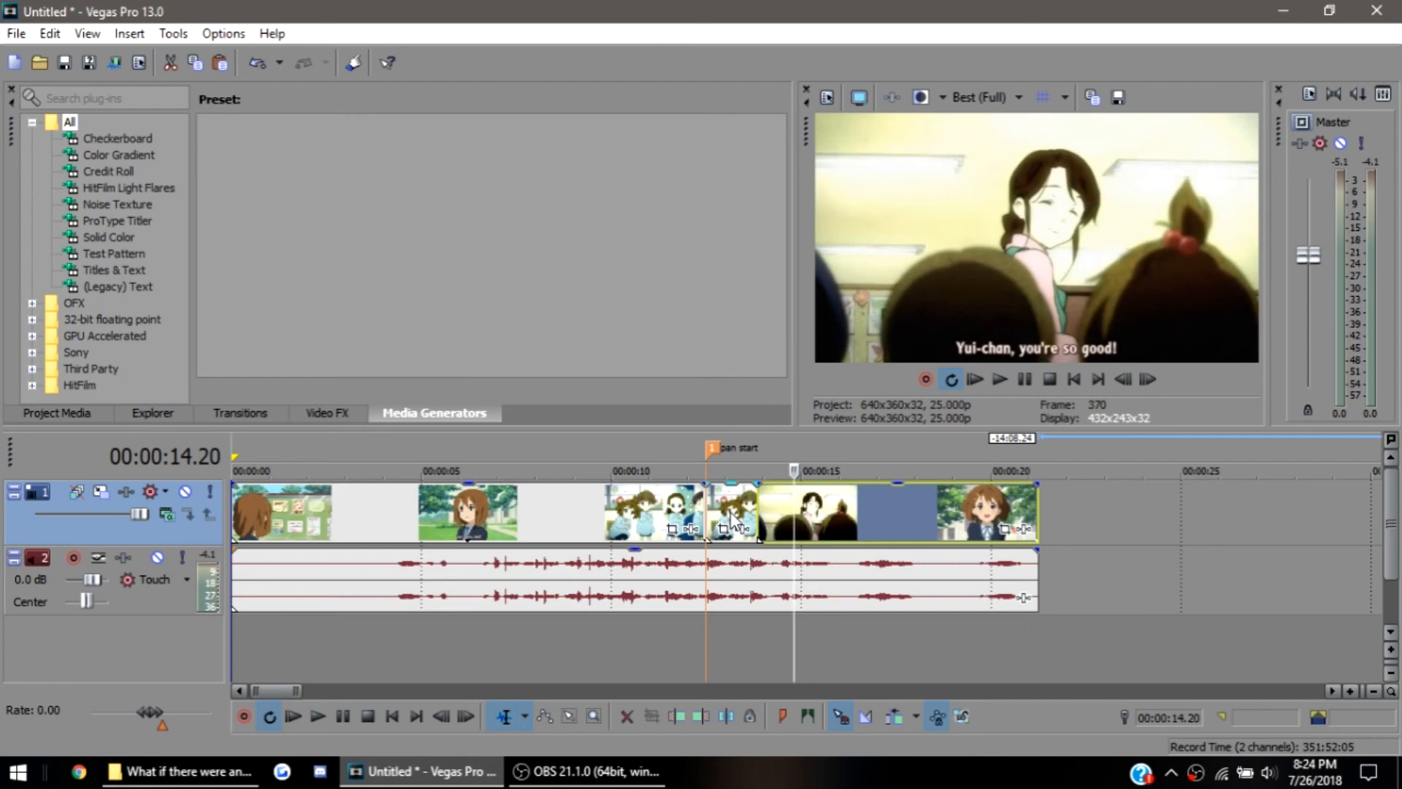
left_click(729, 515)
scroll(731, 514, "up", 3)
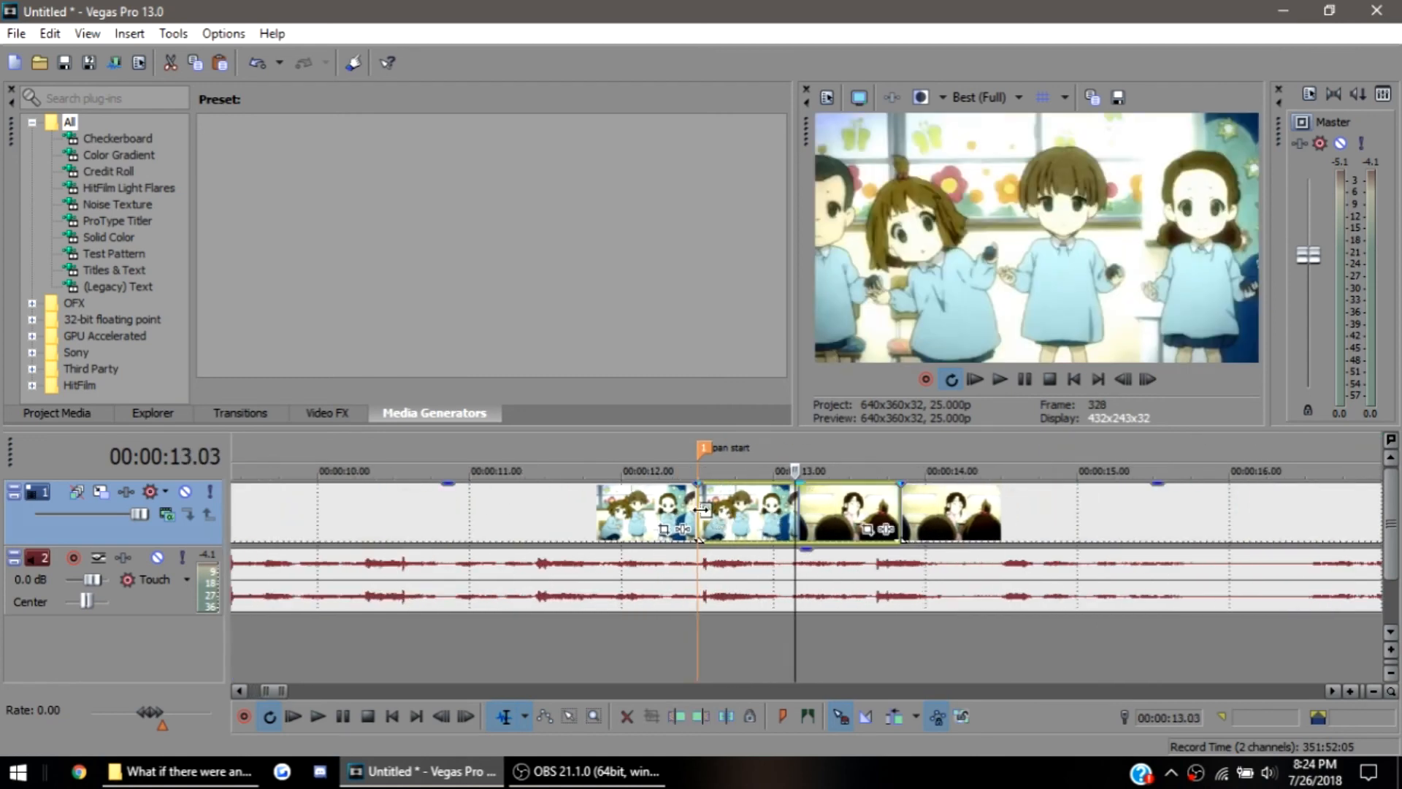
left_click(700, 510)
left_click(624, 510)
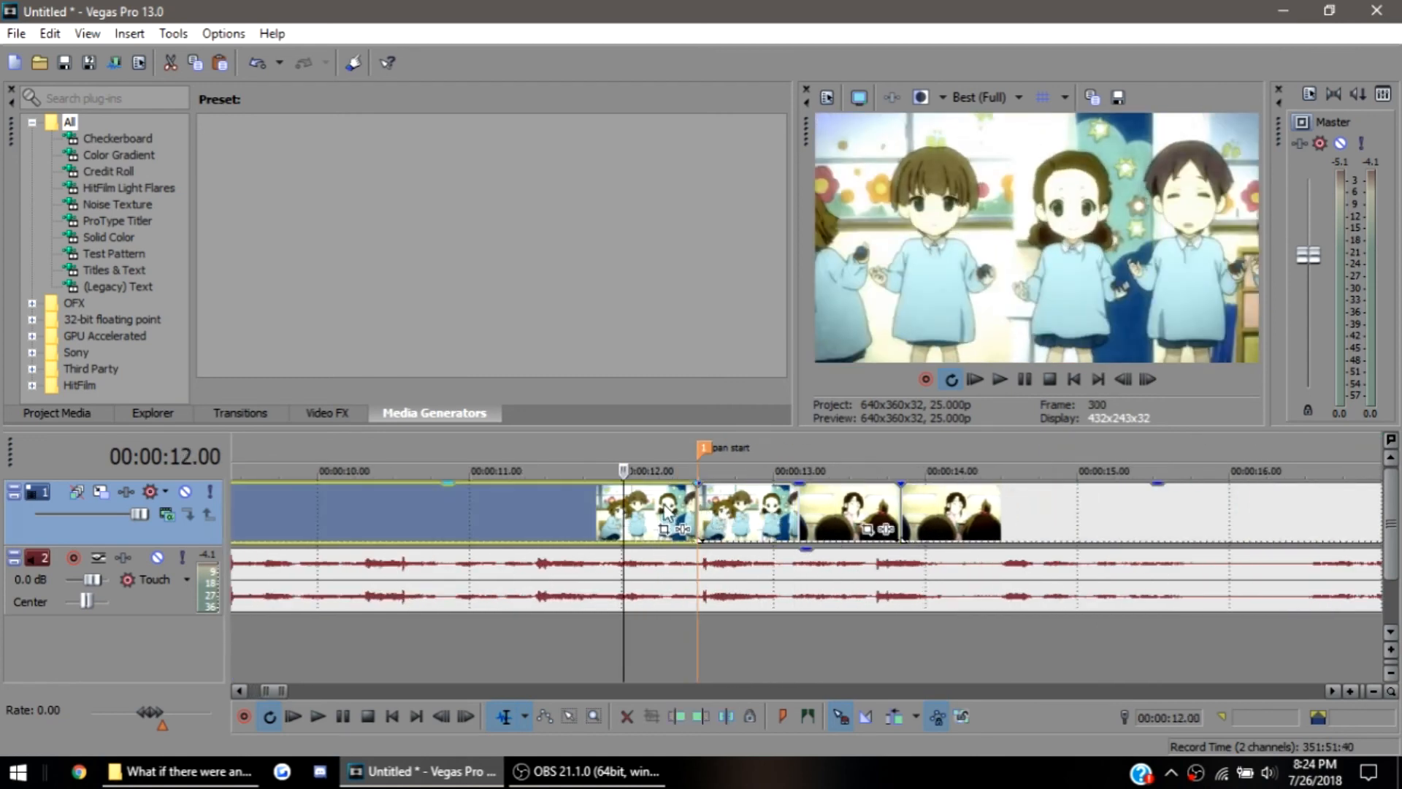
left_click(1010, 505)
left_click(642, 517)
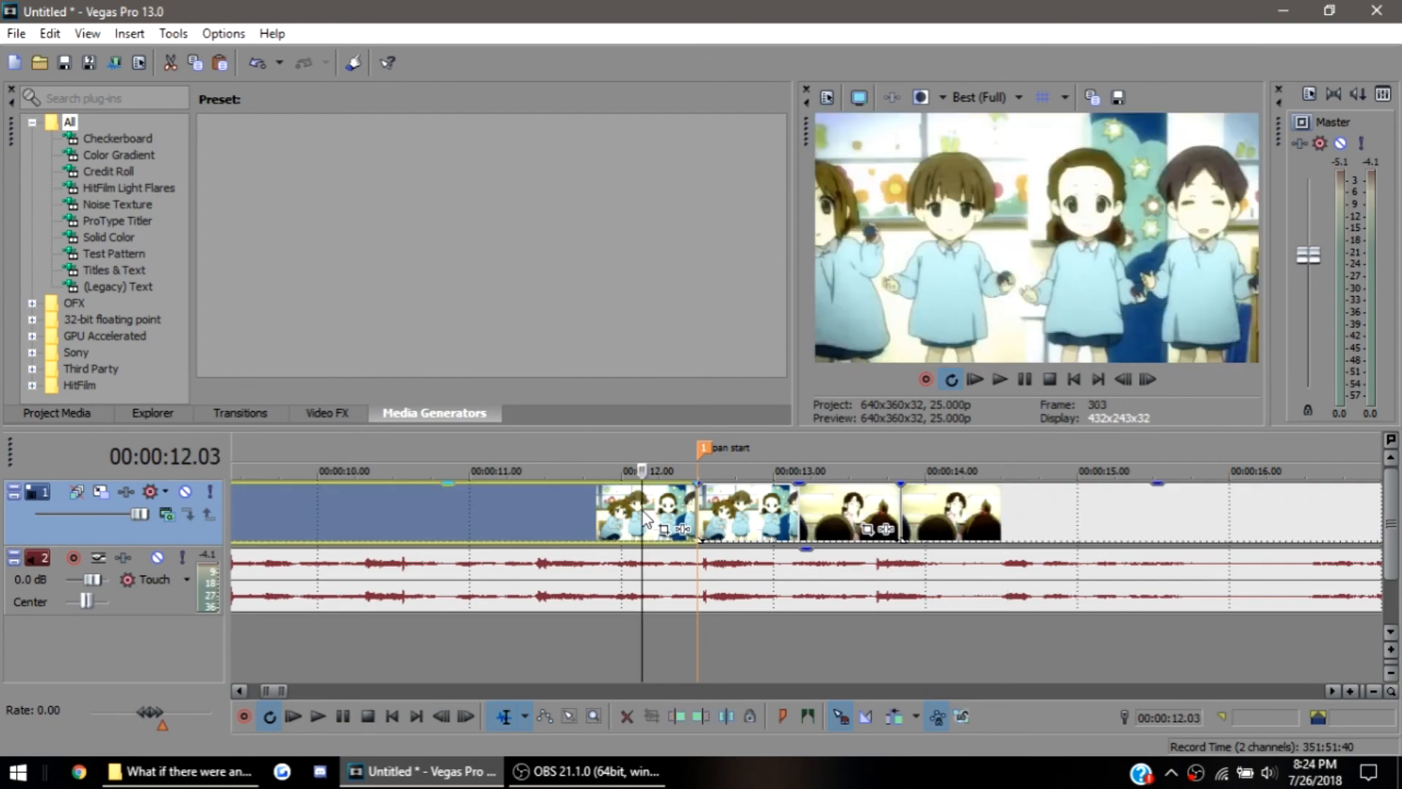
left_click(1057, 533)
left_click(738, 510)
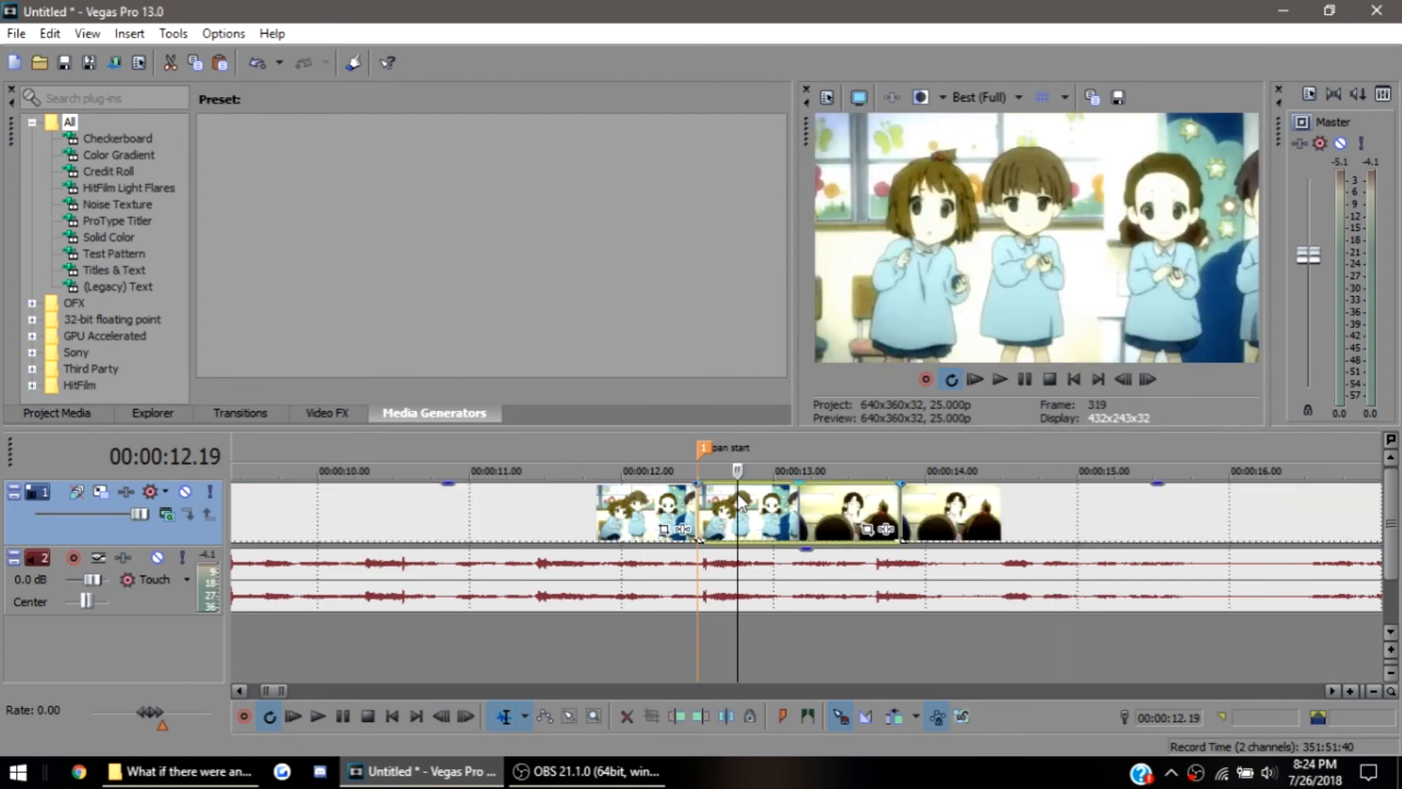
At the pan start marker, try a 213.4 × 120.0 Event Pan/Crop frame centred at 151.9, 171.0 on the middle event
left_click(698, 520)
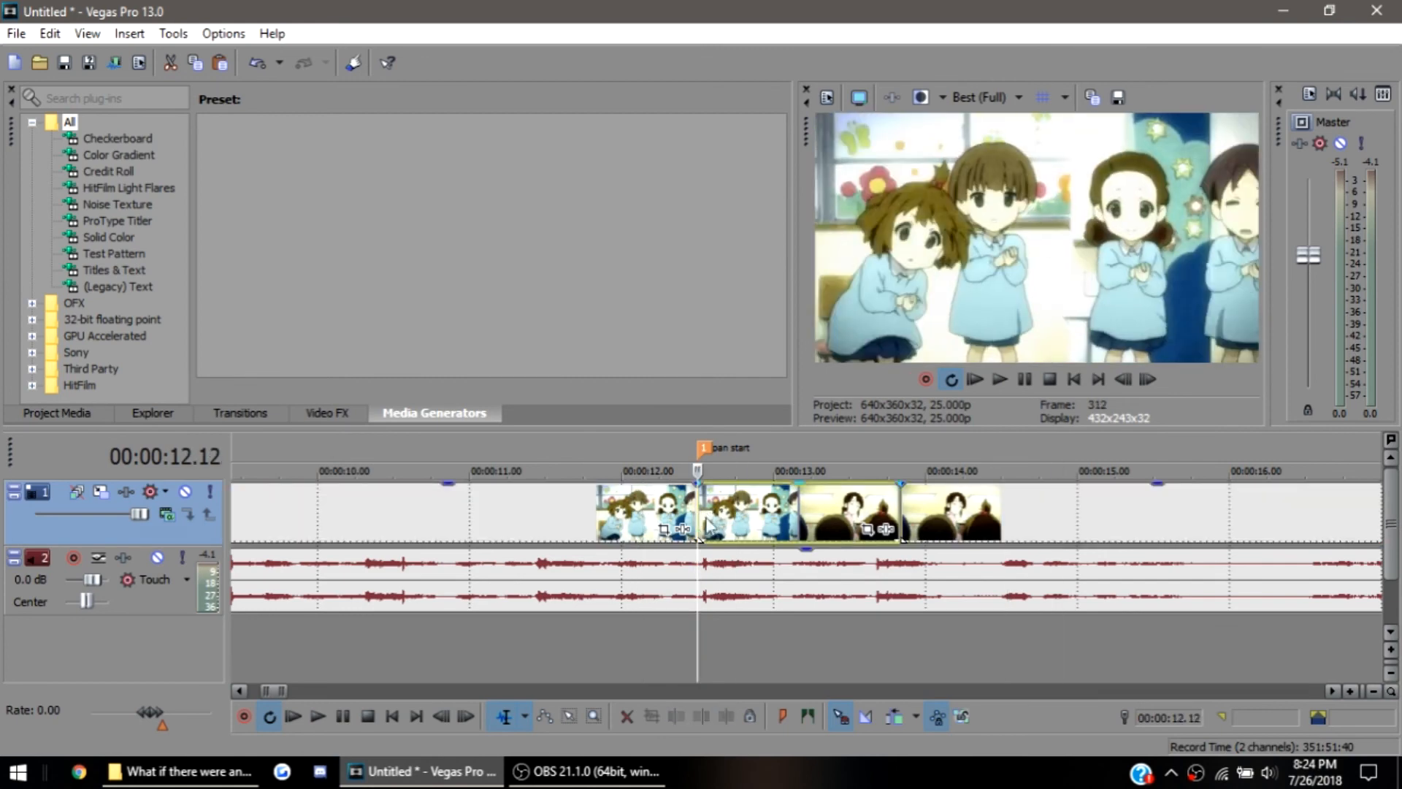
scroll(745, 541, "up", 10)
scroll(749, 540, "down", 6)
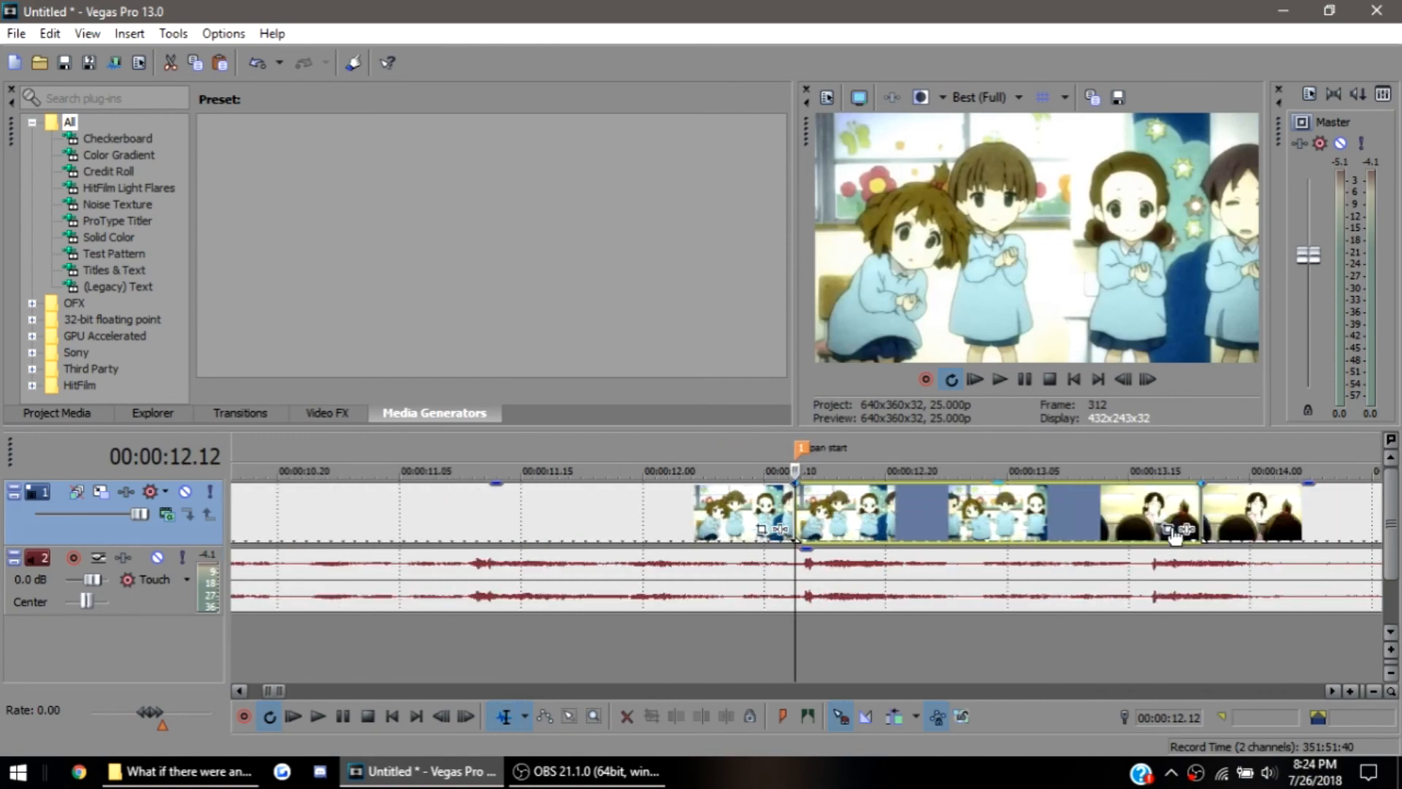
left_click(1169, 530)
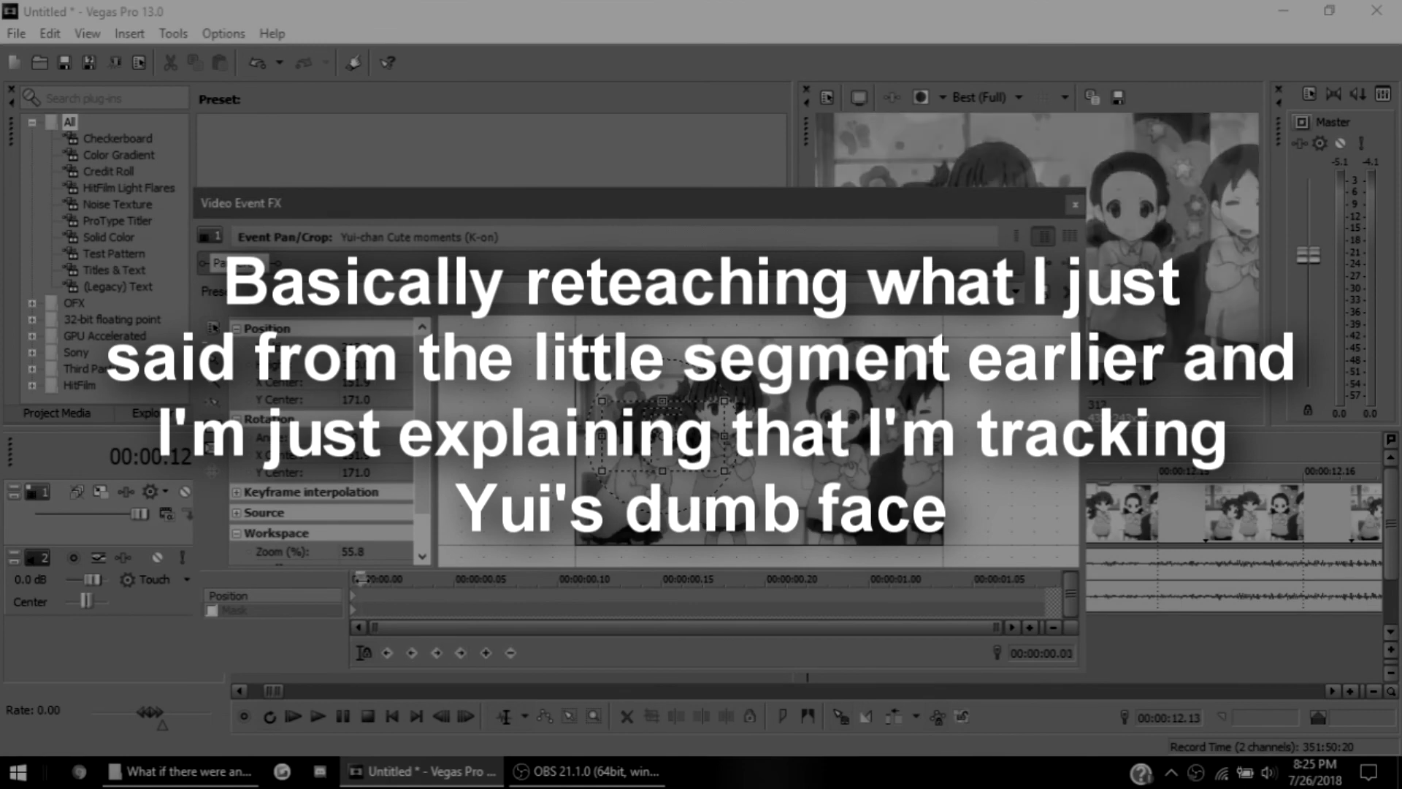
left_click_drag(358, 579, 347, 591)
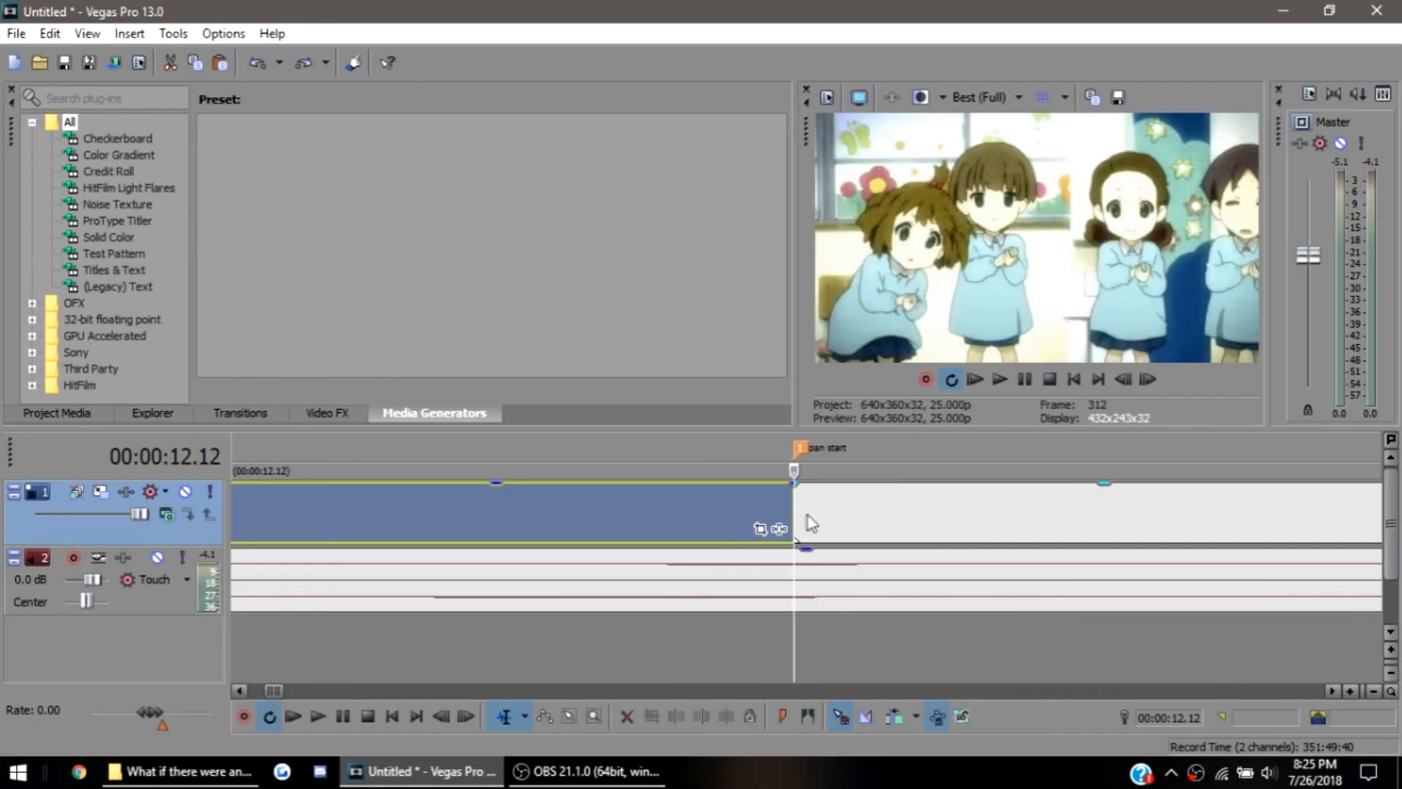
Play the middle event from the pan start marker to examine how the girl's face moves
left_click(811, 507)
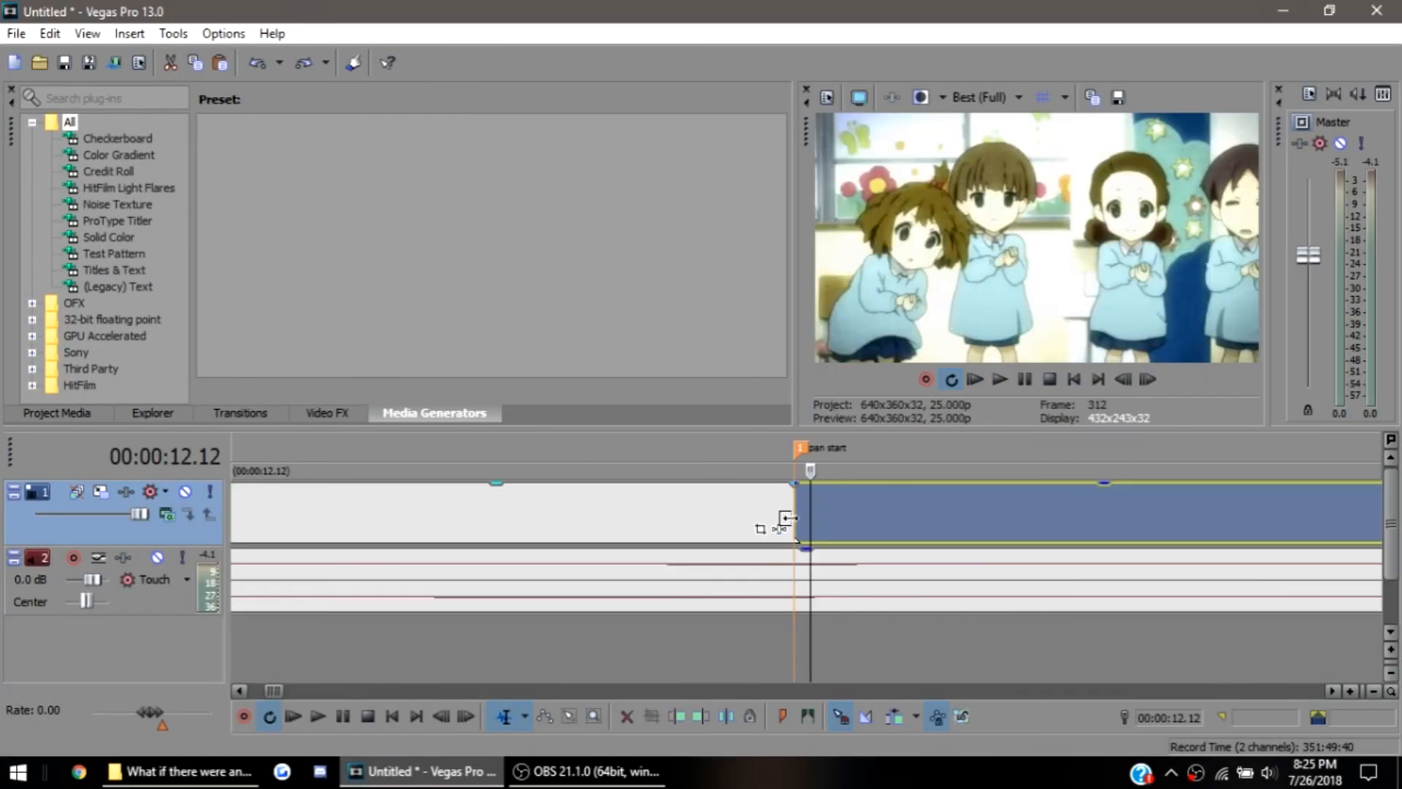
left_click(797, 518)
scroll(814, 524, "down", 10)
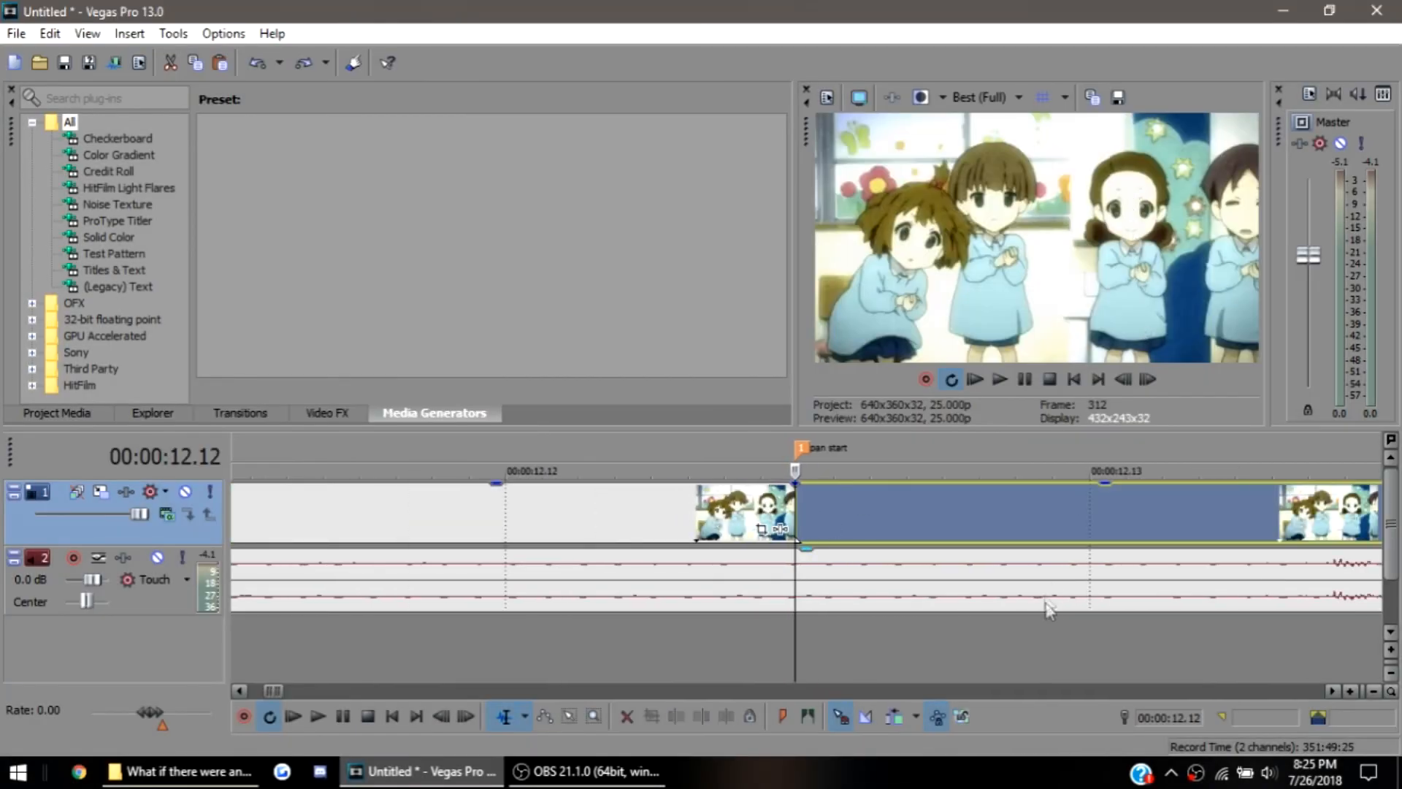
scroll(1049, 571, "down", 5)
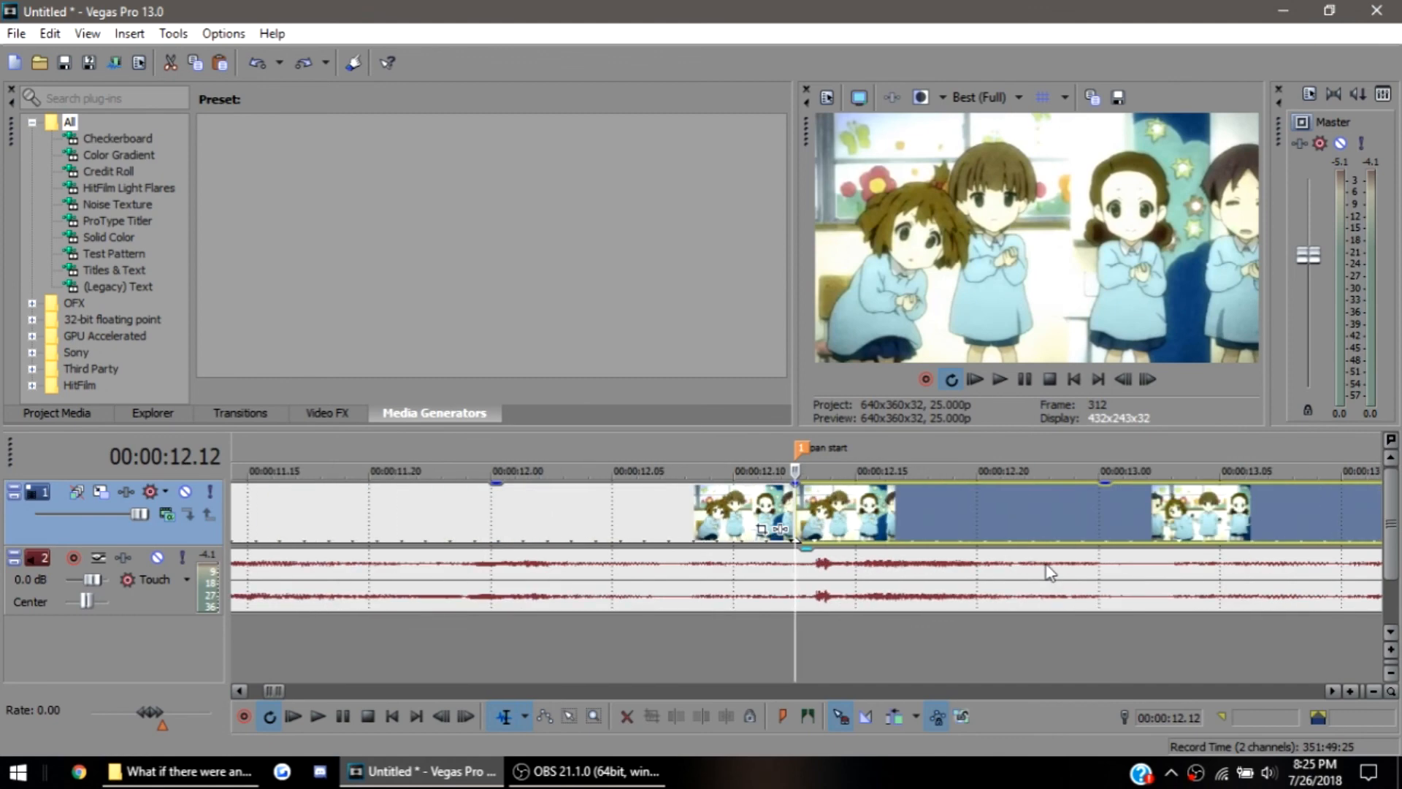
scroll(1104, 505, "down", 5)
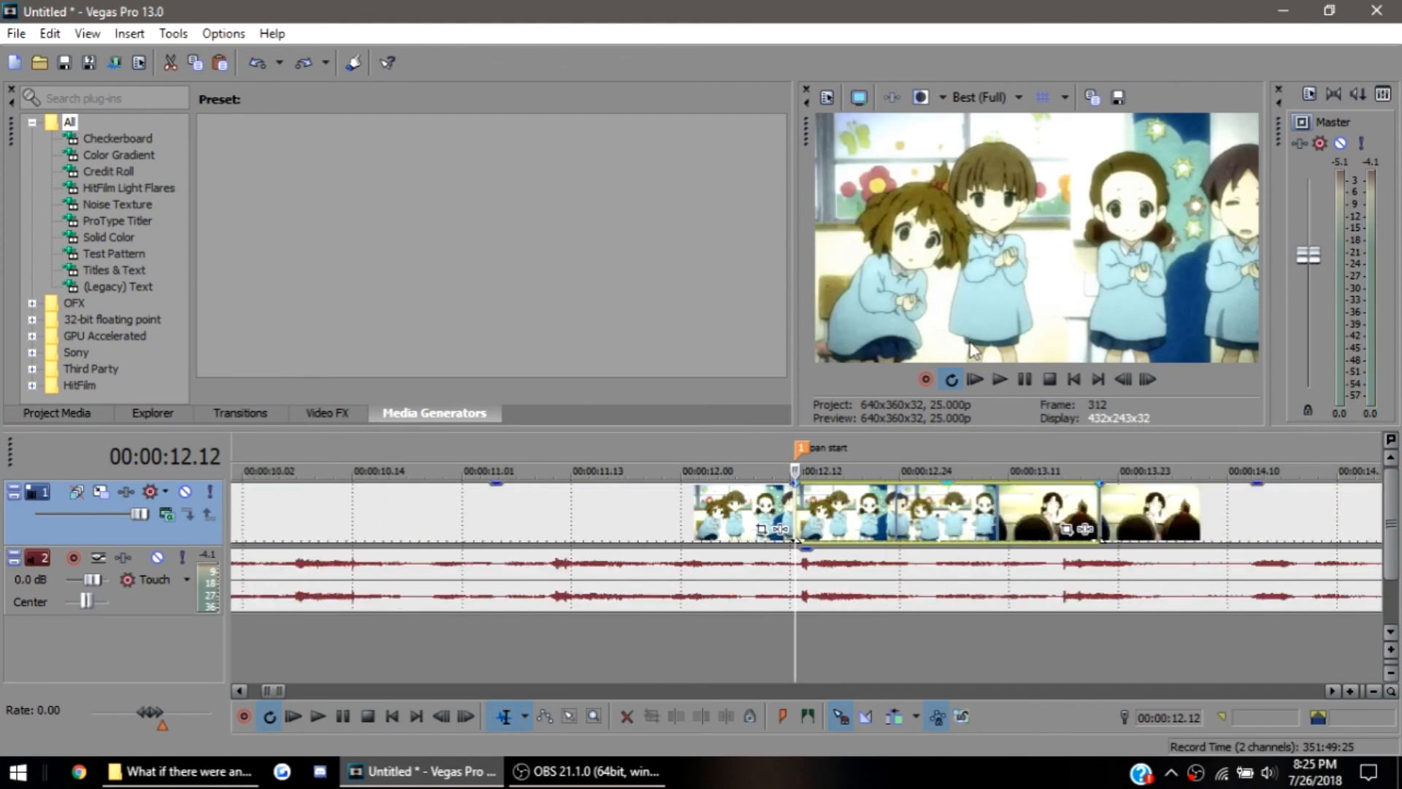
key("space")
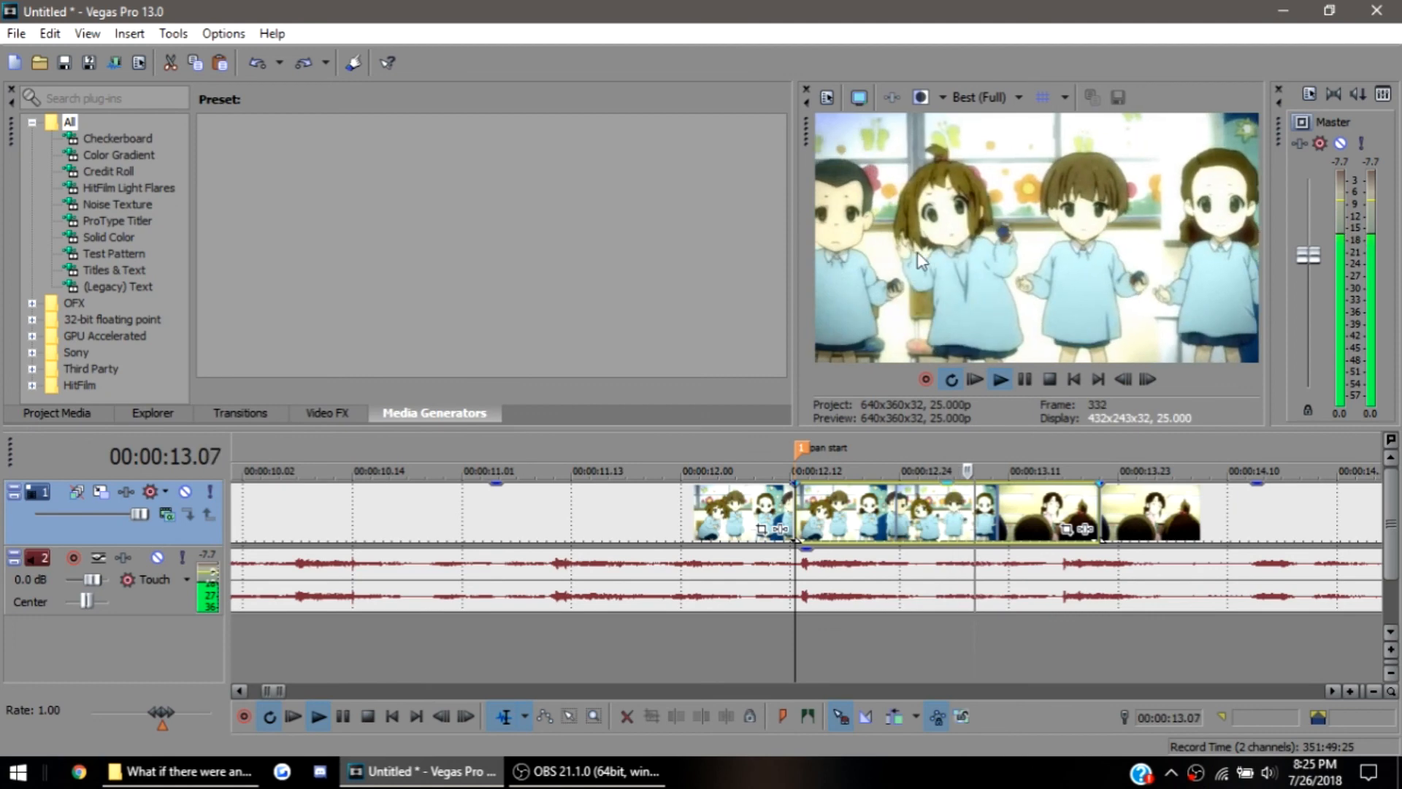
key("space")
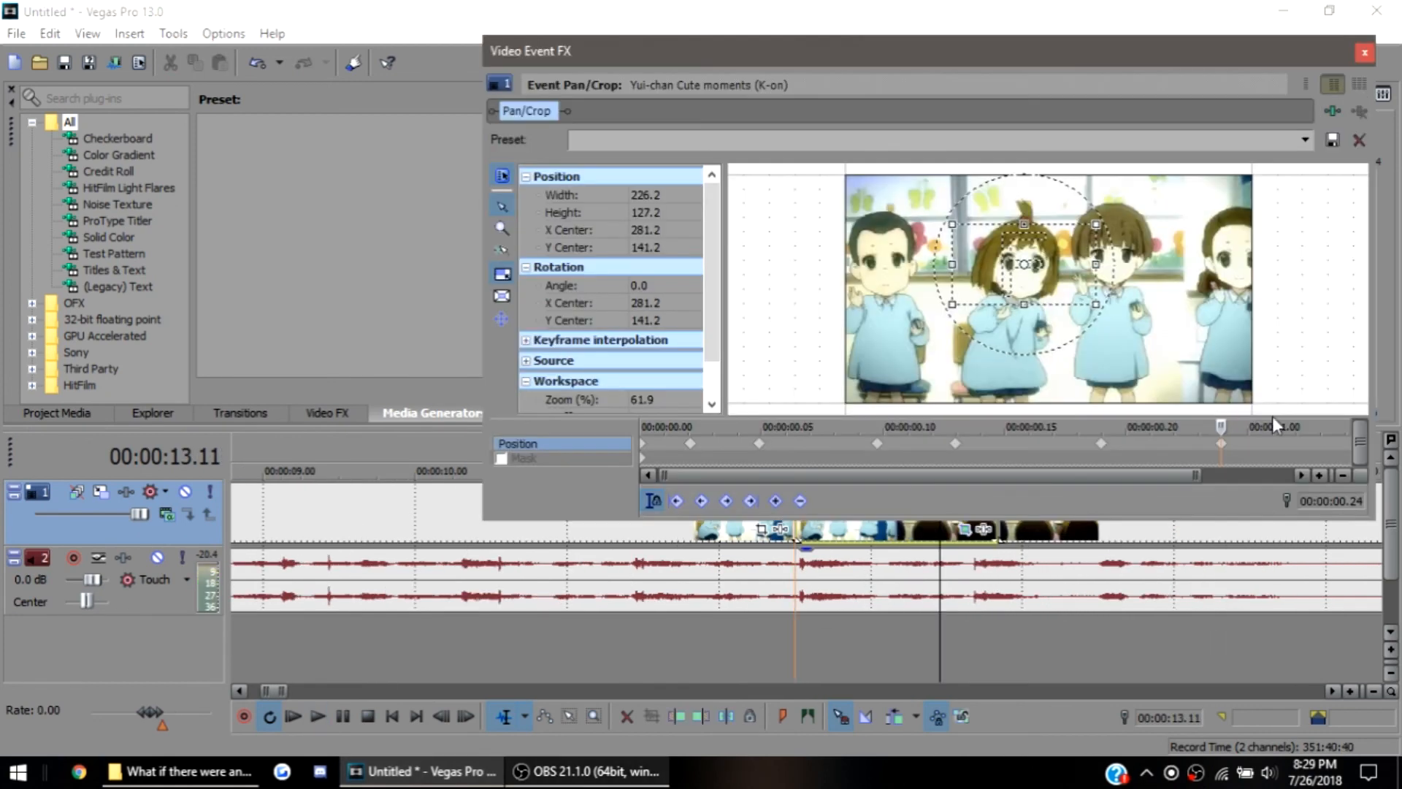
At 00:00:01.03 in the event, add a keyframe with the crop frame centred at 334.5, 191.3, and play back the pan
left_click_drag(1286, 447, 1326, 440)
left_click_drag(1057, 274, 1090, 305)
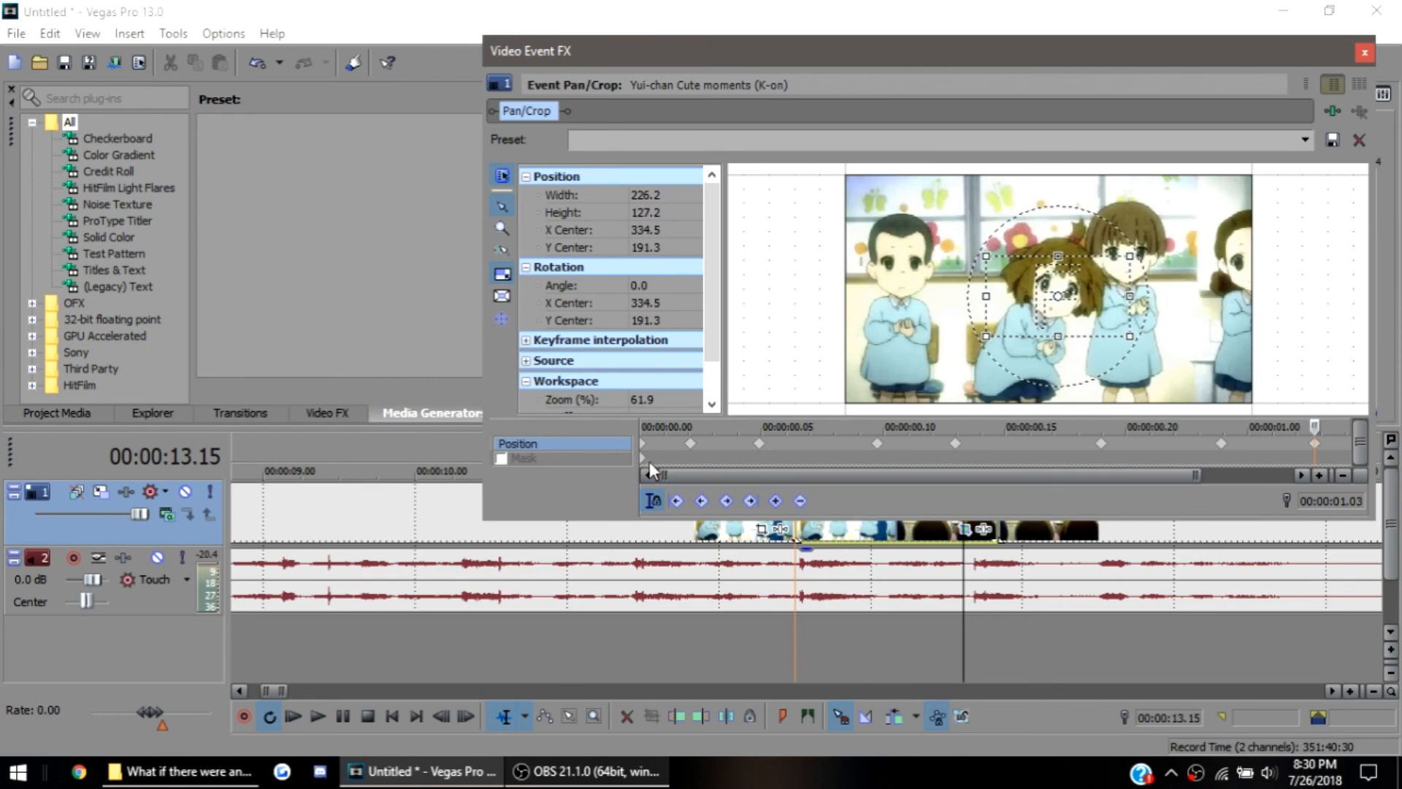
double_click(790, 474)
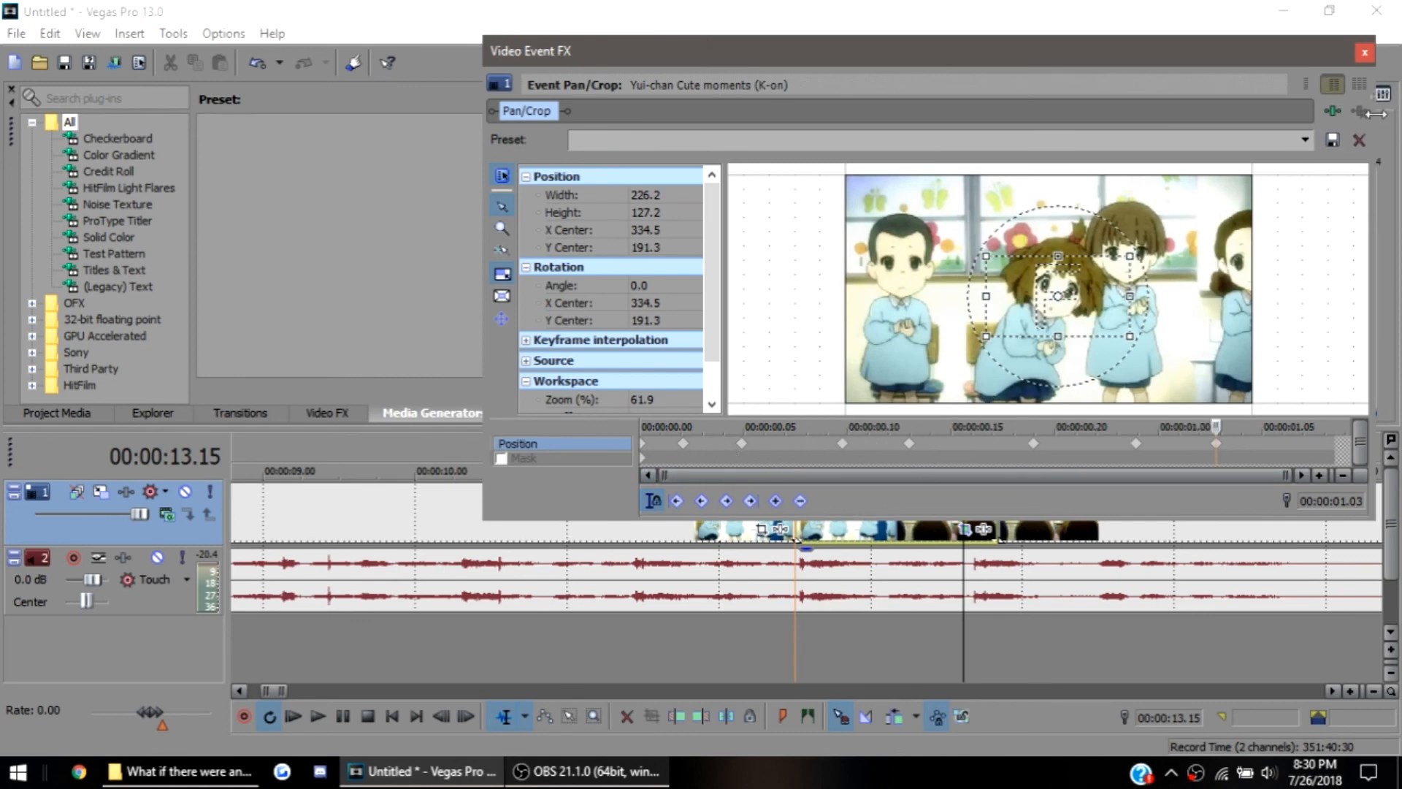
left_click(1365, 52)
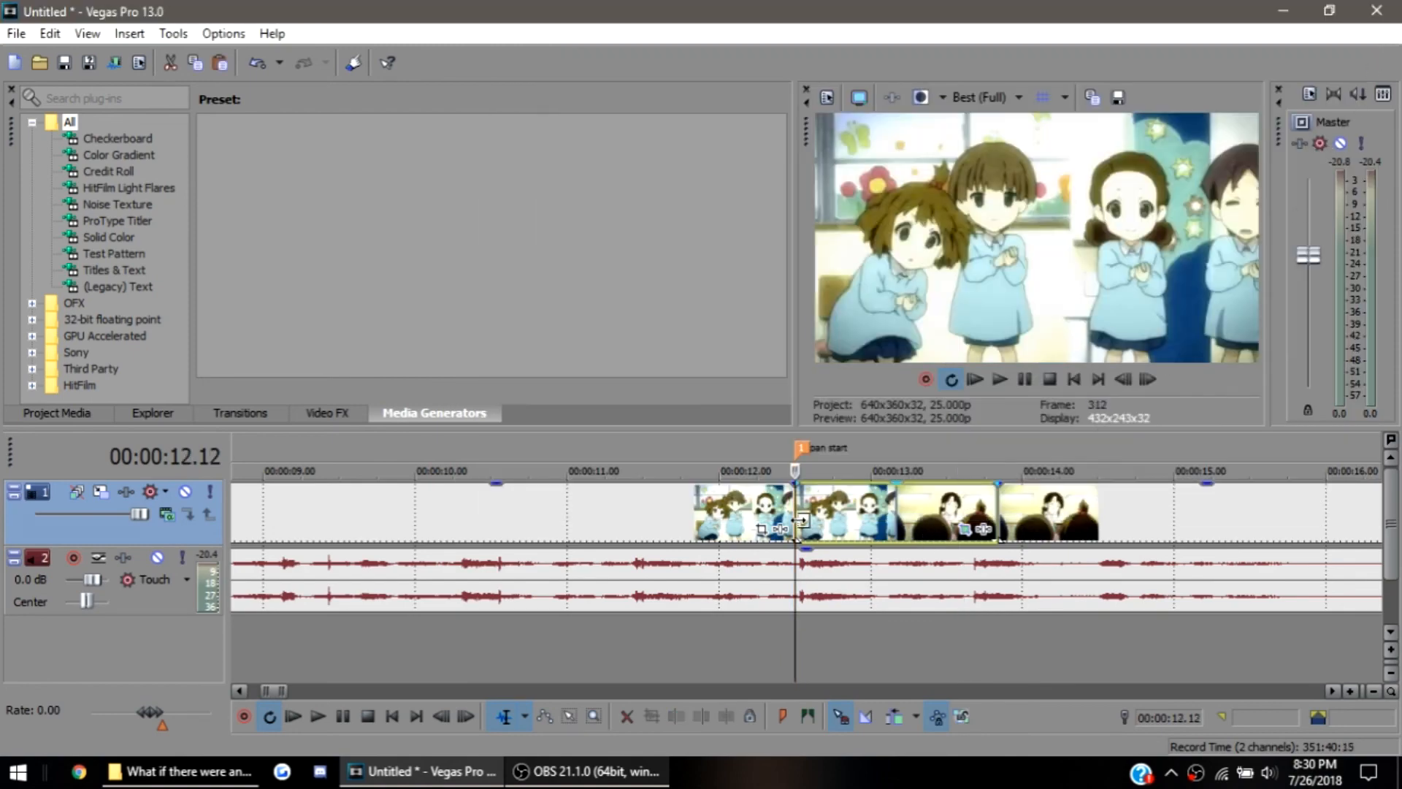
key("space")
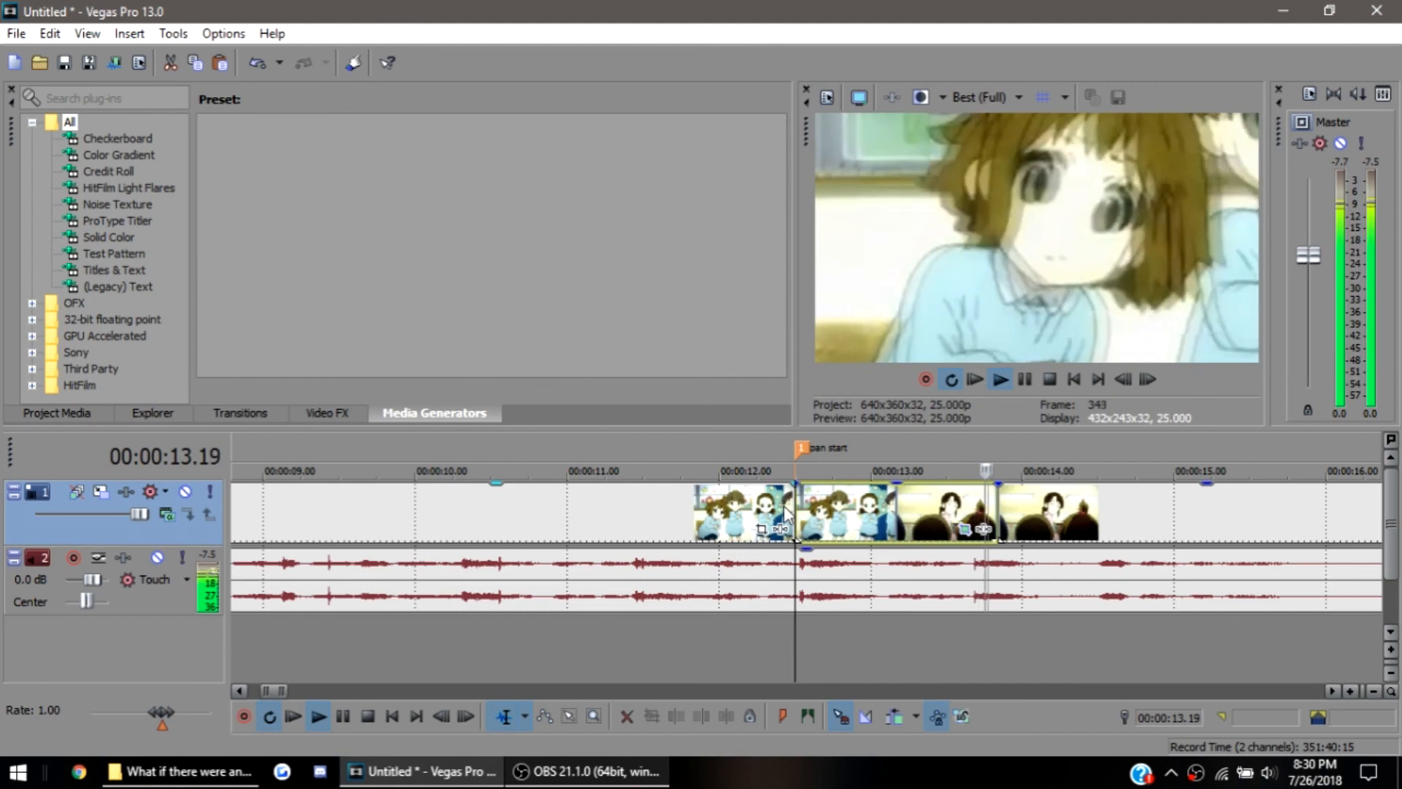
key("space")
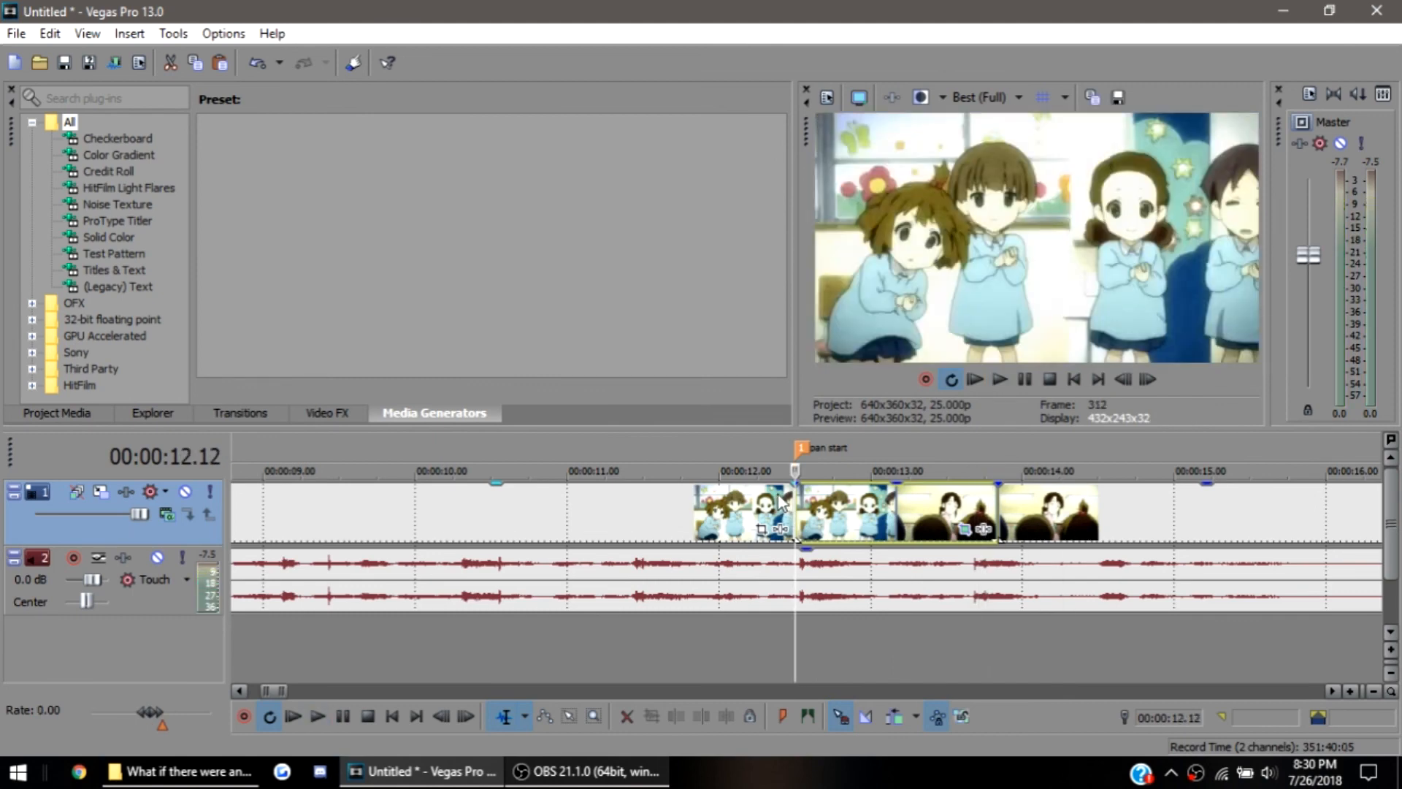
Reopen the middle event's Pan/Crop window and, at 00:00:01.02, add a keyframe with the crop frame centred at 261.8, 216.4
left_click(972, 532)
key("space")
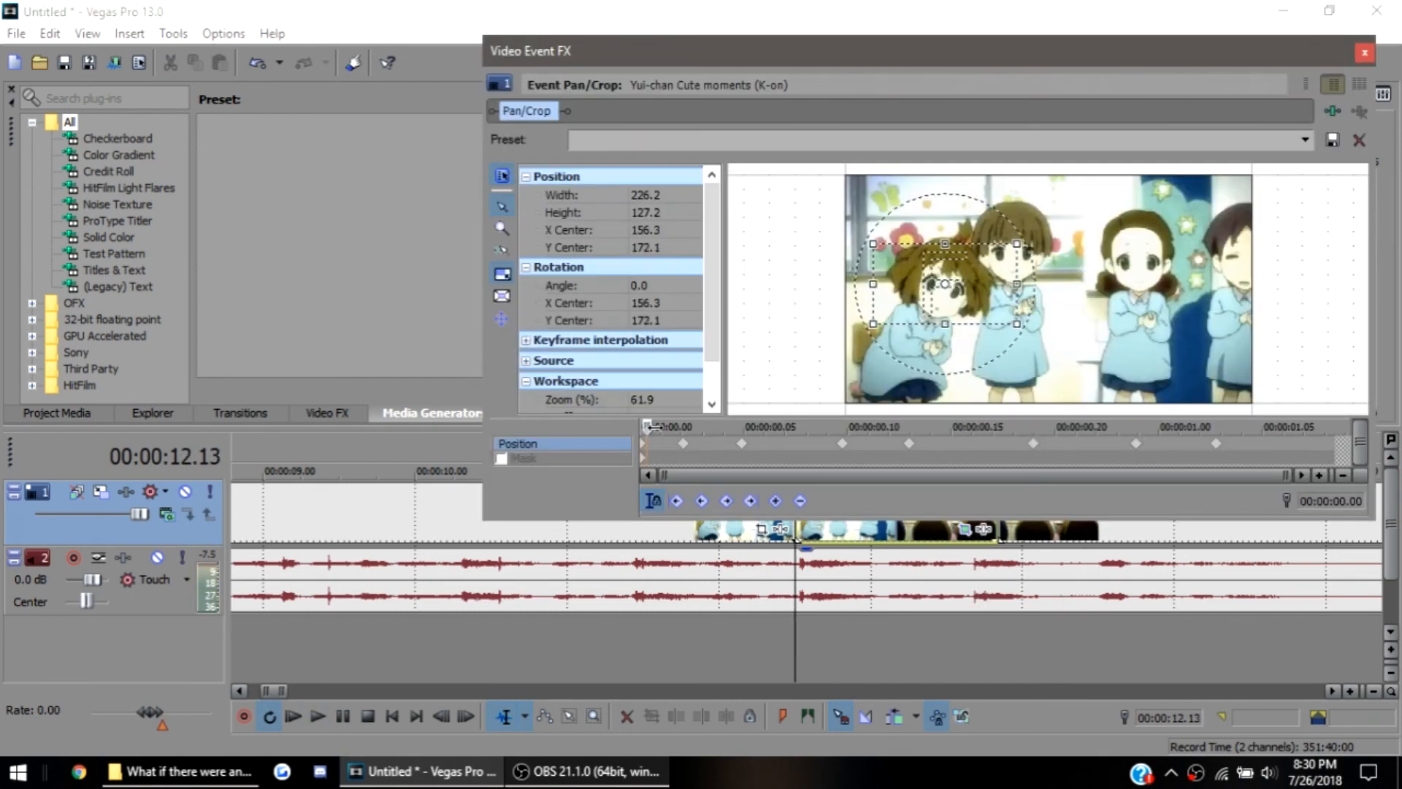
left_click_drag(940, 431, 1236, 444)
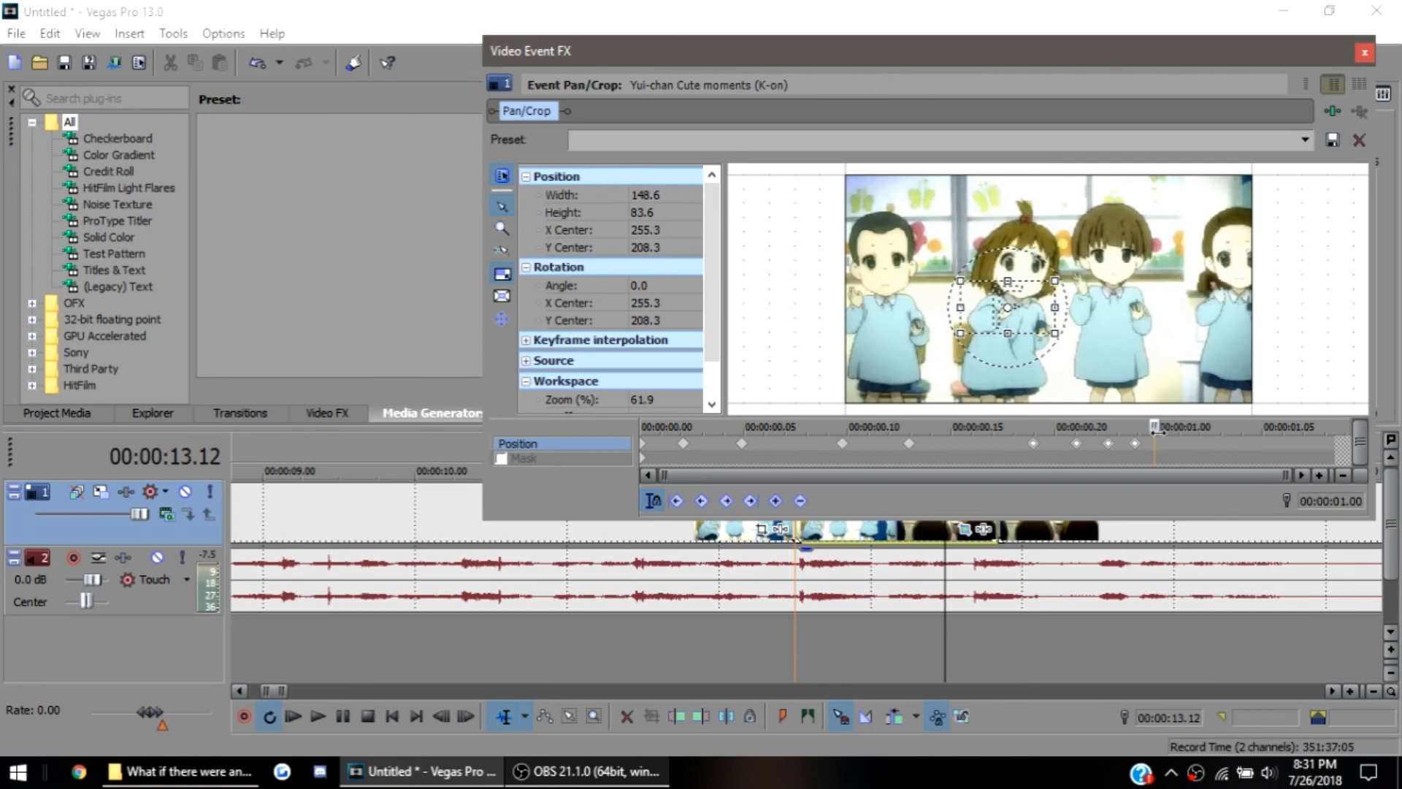
left_click_drag(1157, 431, 1194, 438)
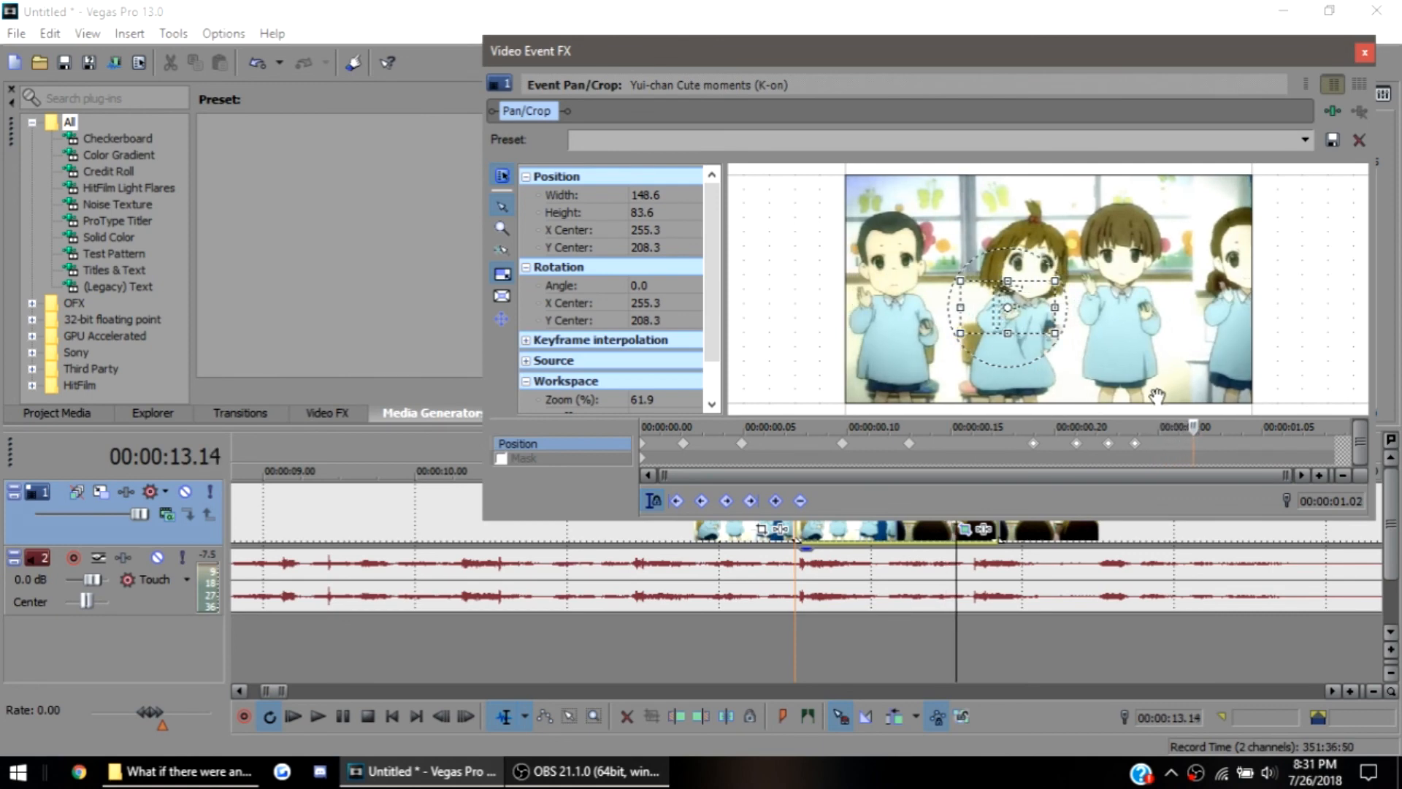
left_click_drag(1033, 323, 1037, 325)
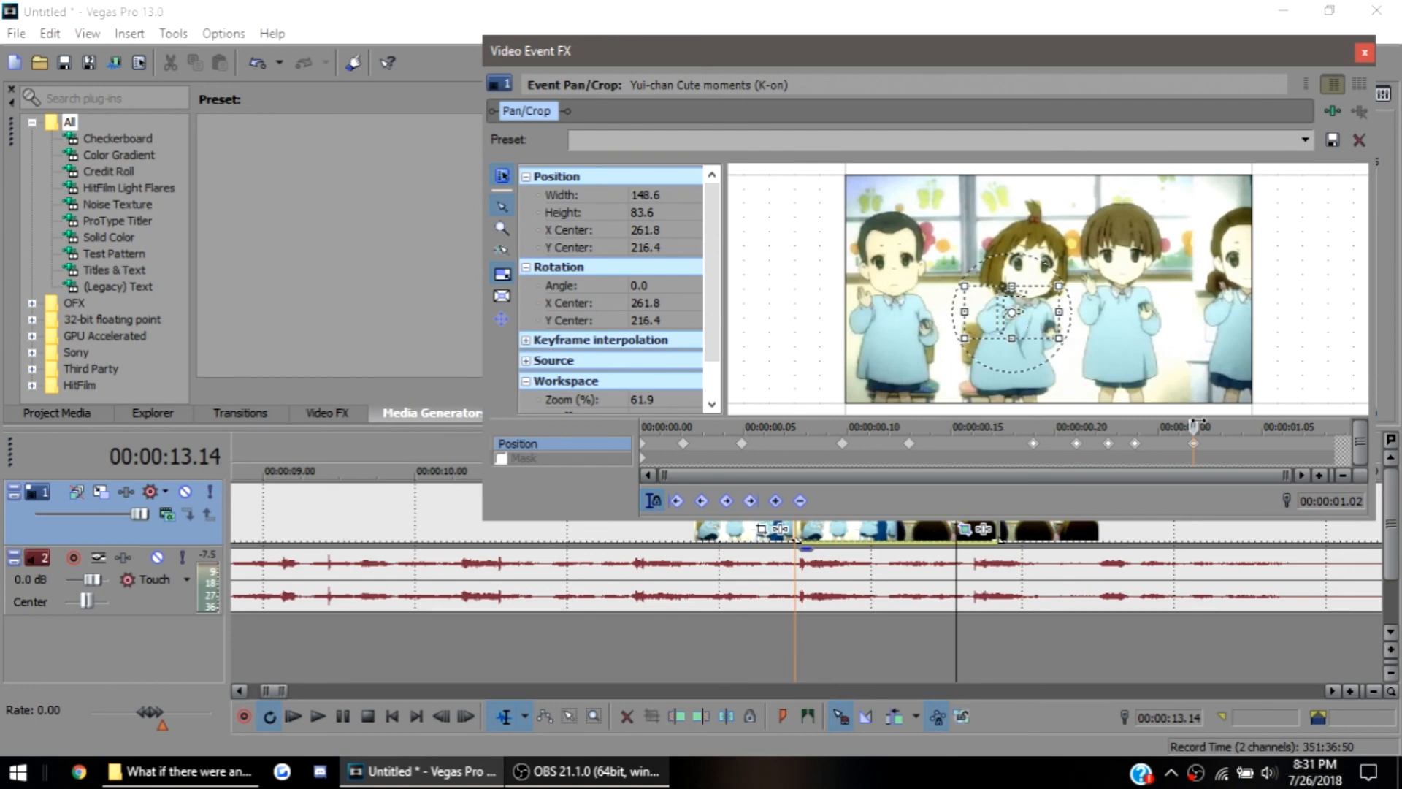
Adjust the keyframes after 00:00:01.02 in the middle event, using a 52.3 × 29.4 crop frame centred at 319.7, 269.2, and play back the pan
left_click_drag(1196, 426, 1202, 426)
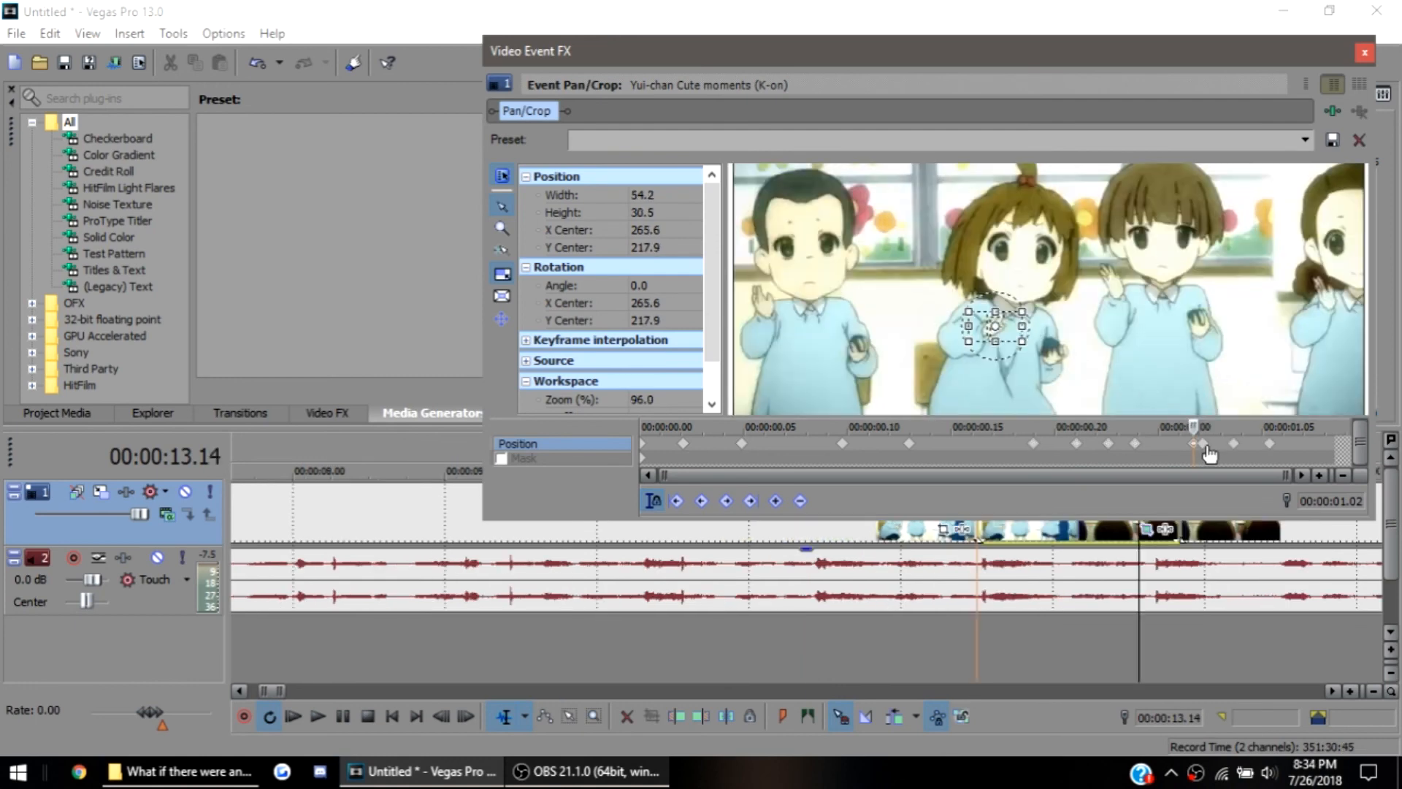
left_click(1204, 444)
left_click_drag(1115, 344, 1054, 374)
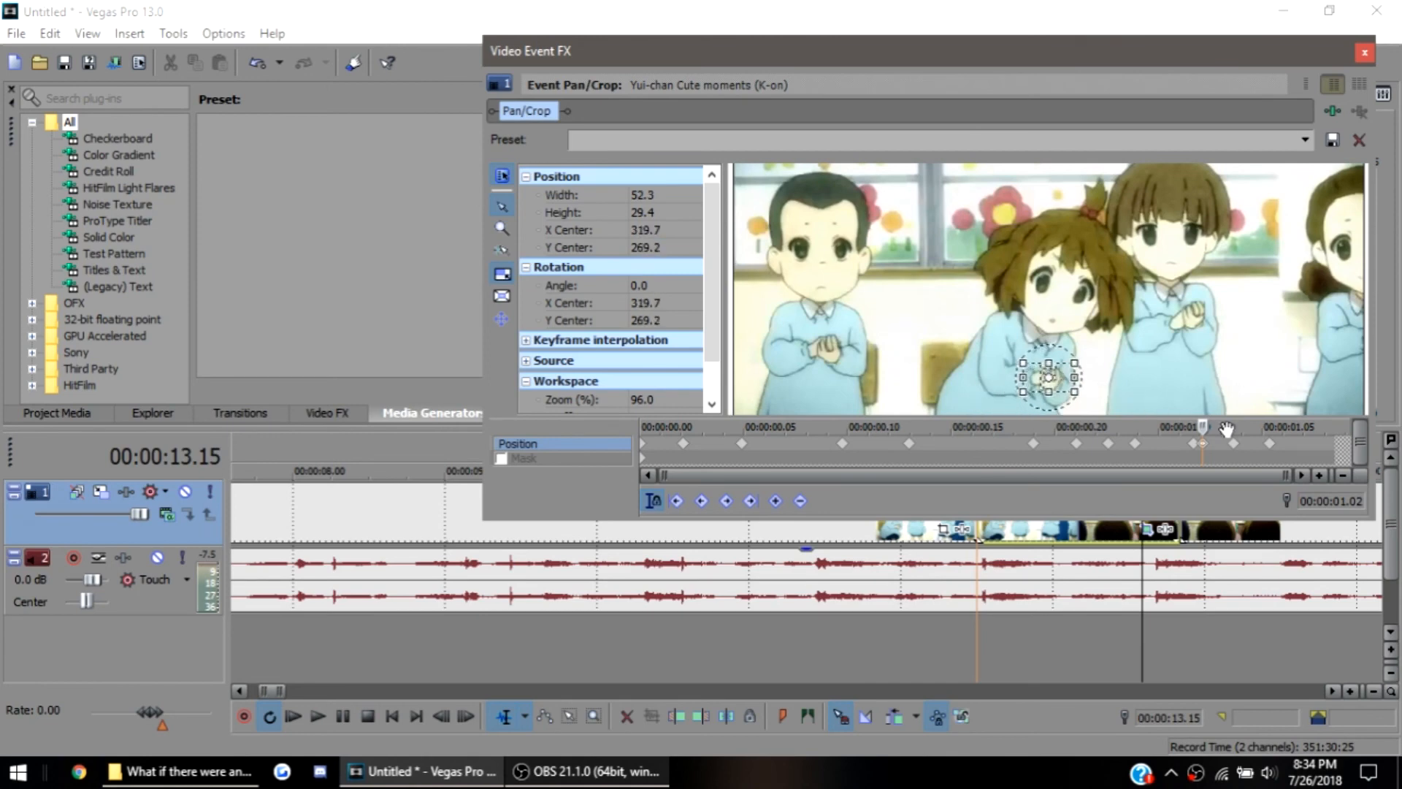
left_click(1235, 444)
left_click_drag(1134, 340, 1056, 371)
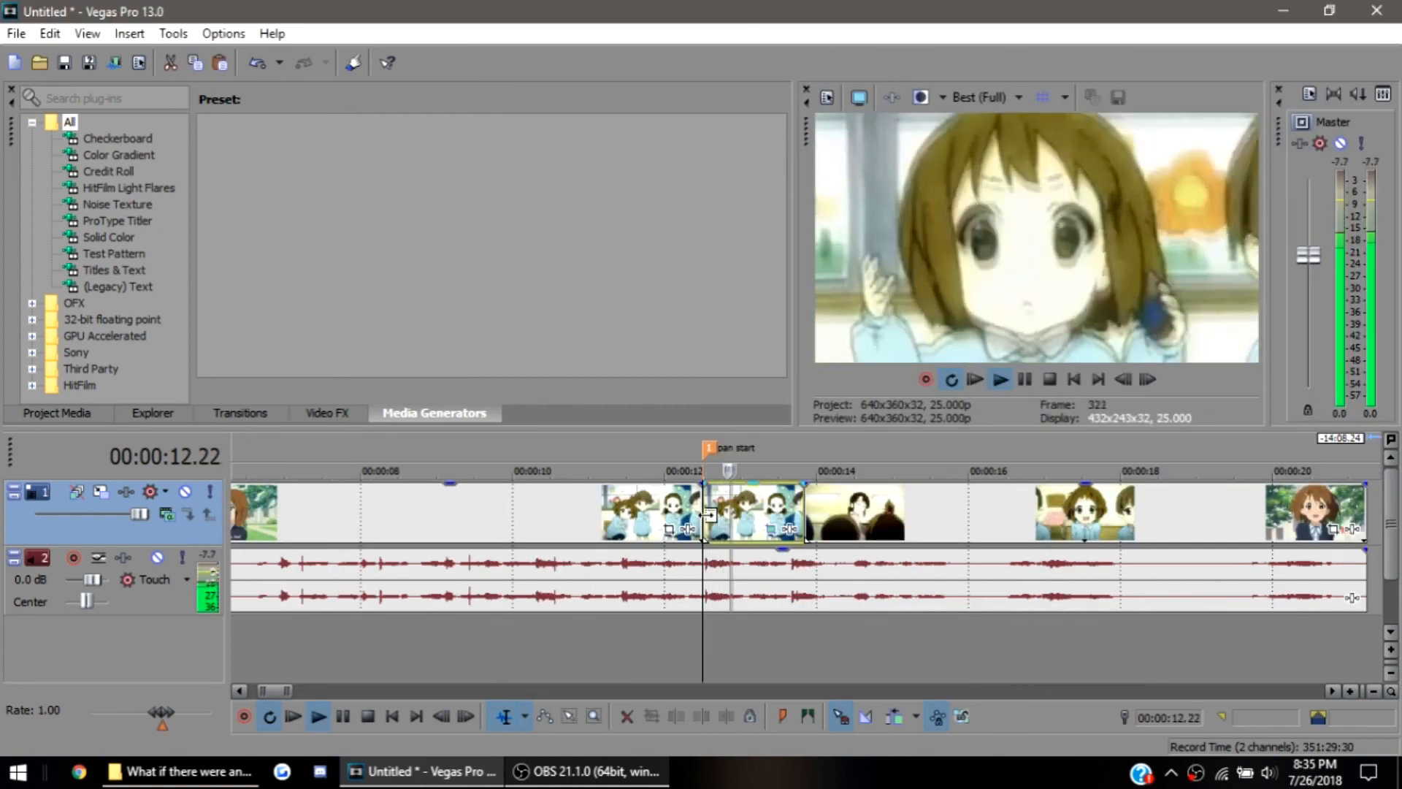
key("space")
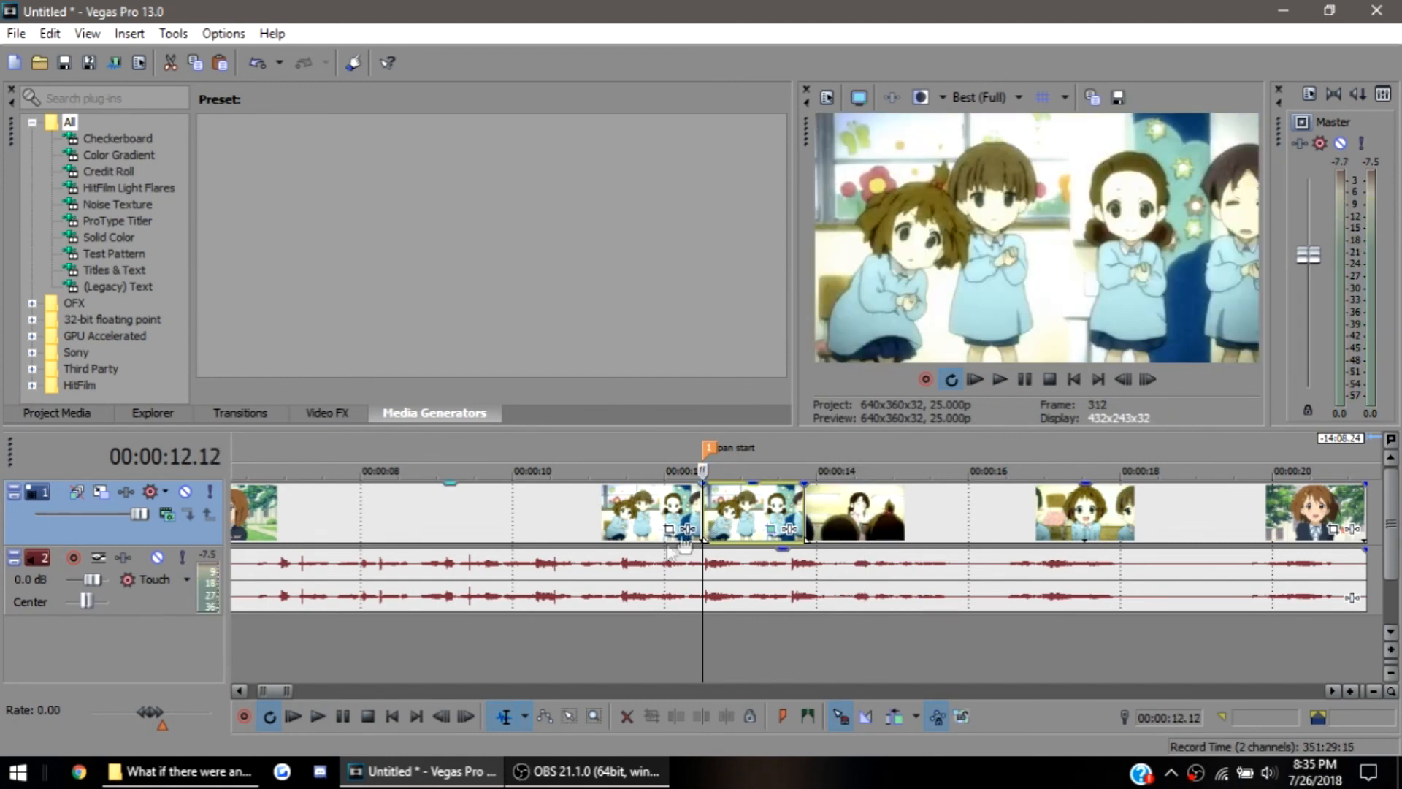
Add the Indian Blue MP3 from the project folder as a new audio track and move it to the timeline's start
left_click(655, 515)
scroll(652, 598, "down", 2)
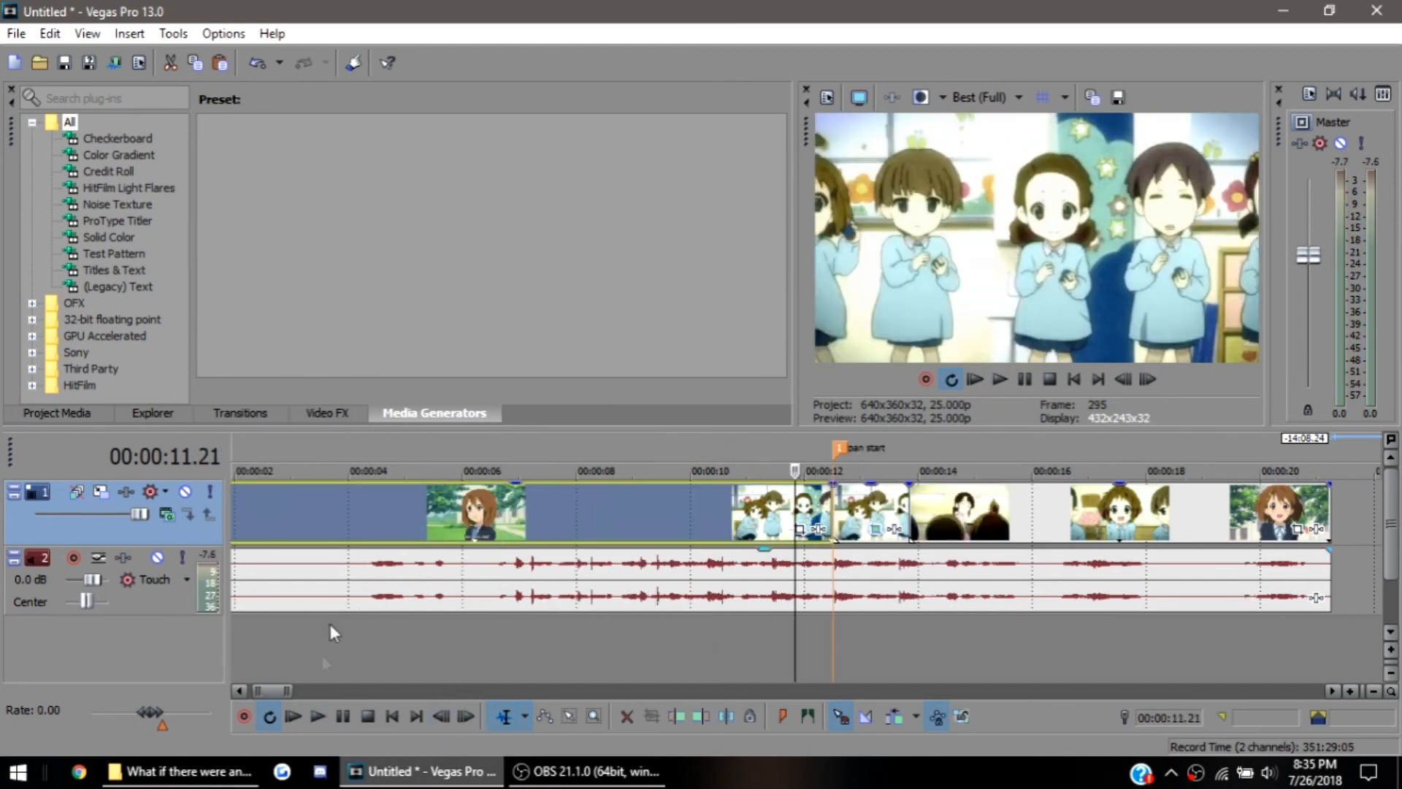
left_click(219, 771)
left_click(677, 345)
left_click_drag(725, 352, 352, 644)
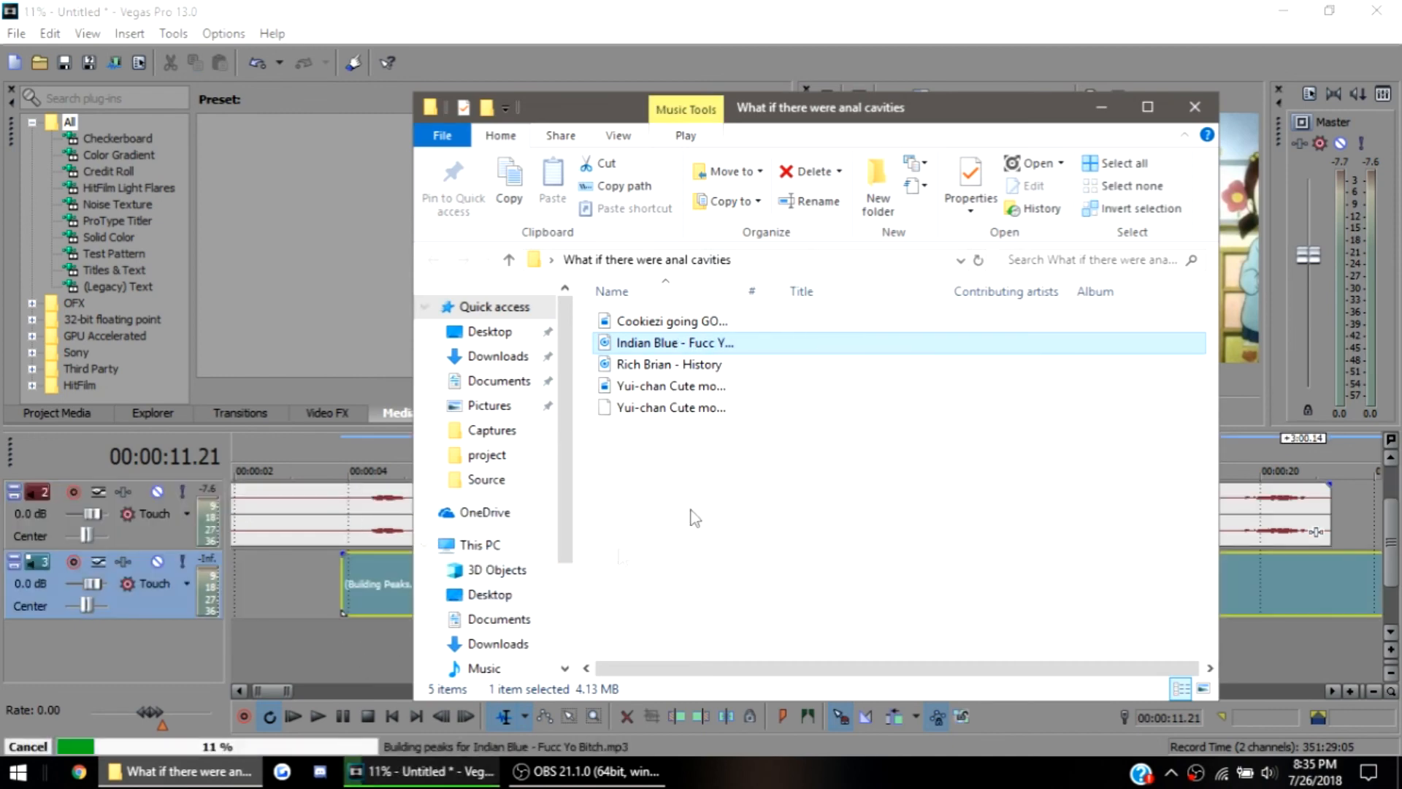
left_click(1101, 107)
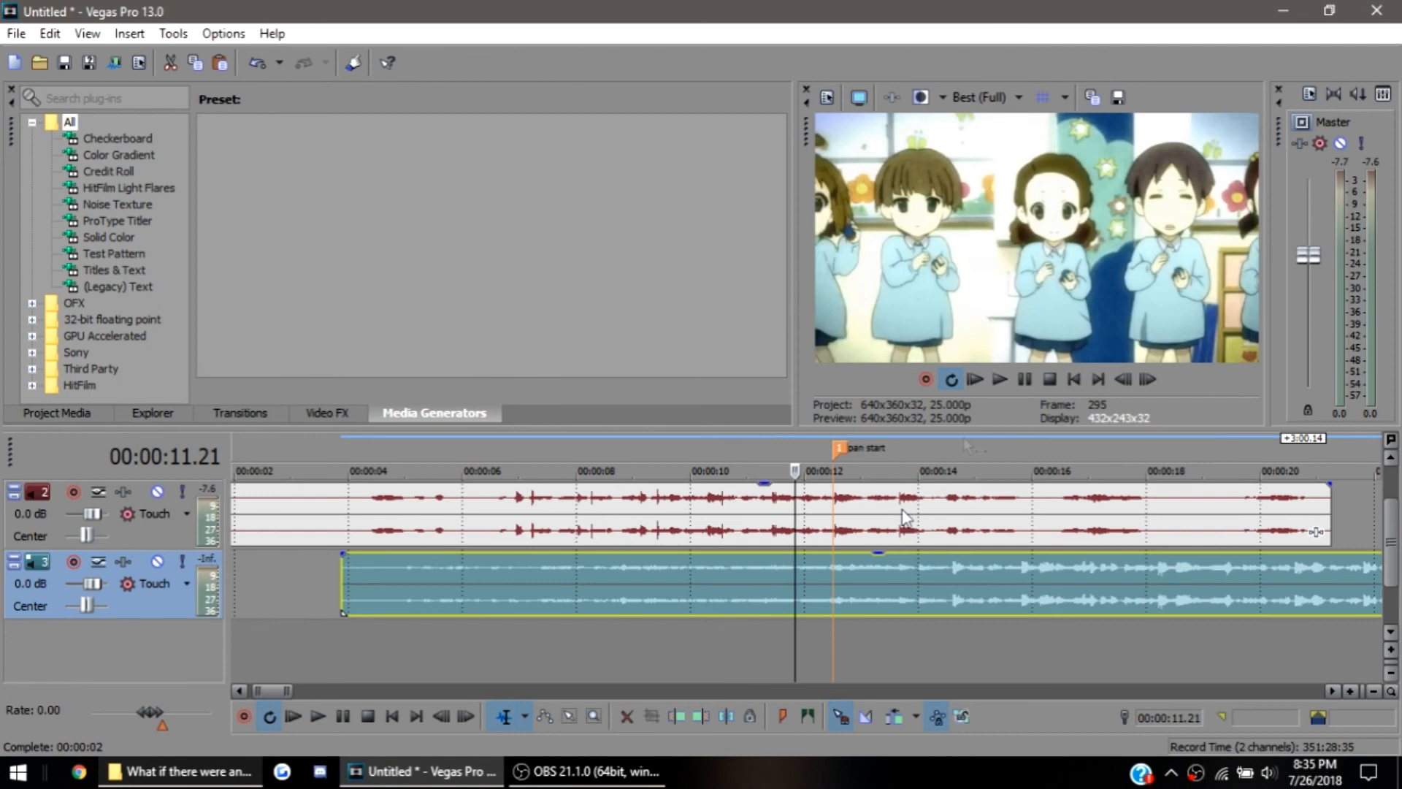
scroll(688, 603, "down", 5)
left_click_drag(589, 598, 313, 570)
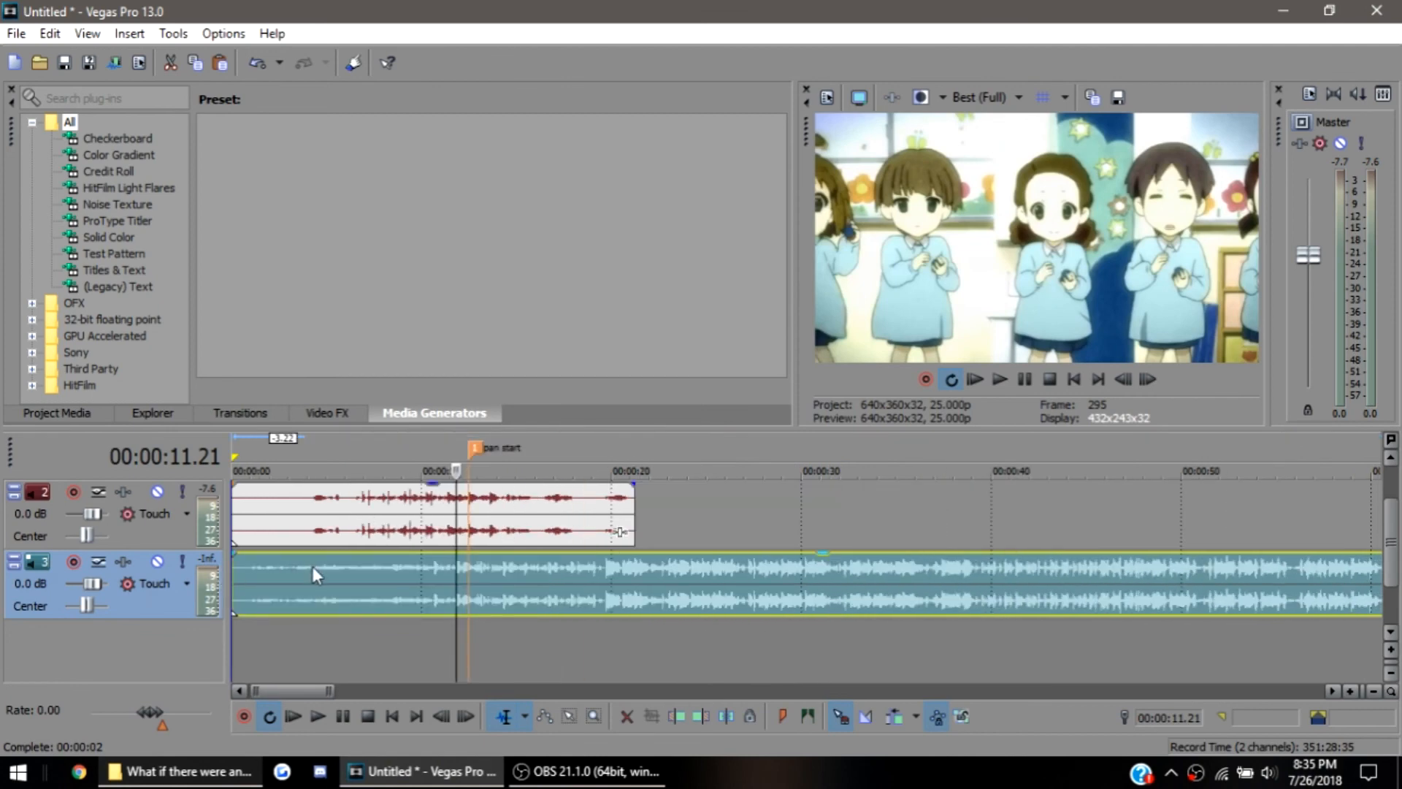
Play the video's audio and the song together from 00:00:04.07, and solo the song track
left_click(313, 567)
key("space")
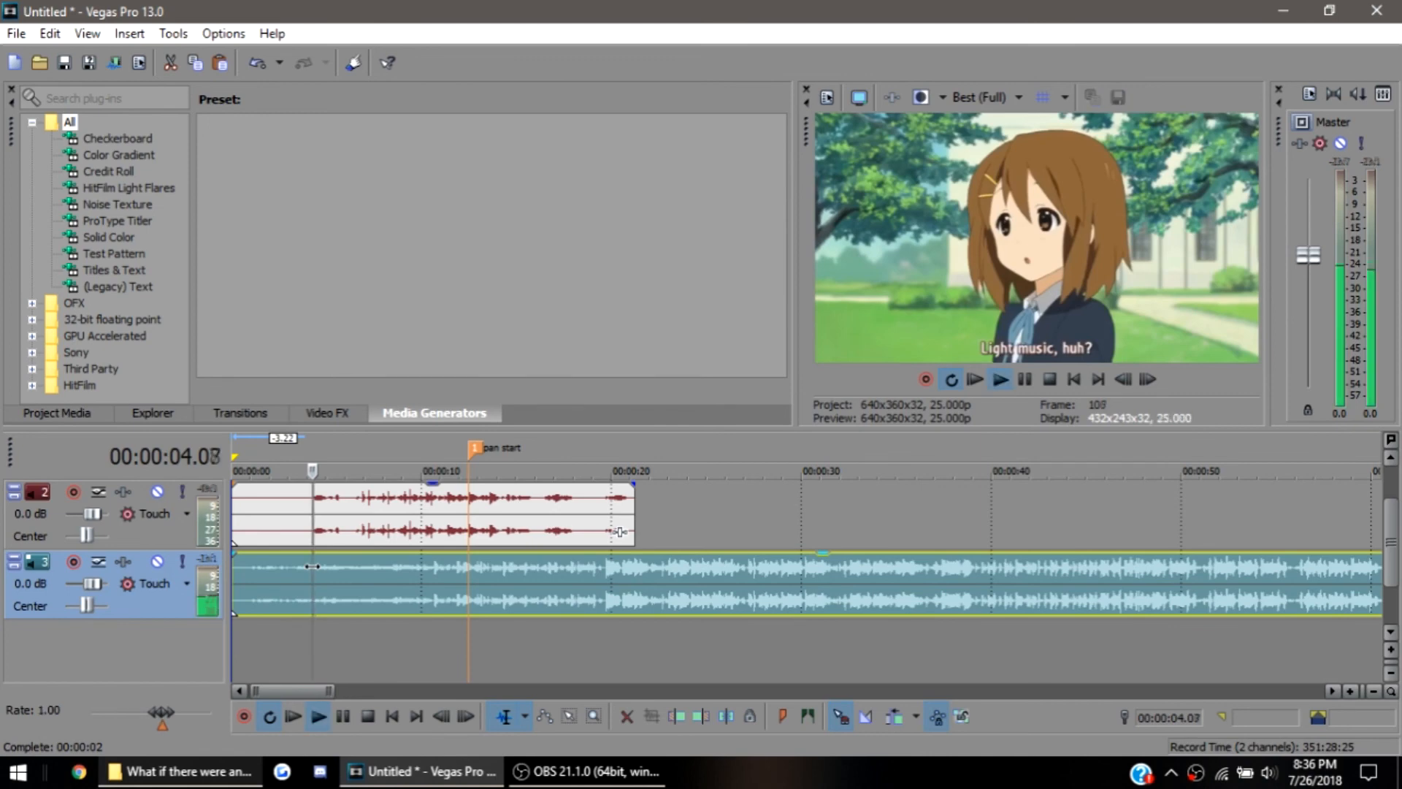
key("space")
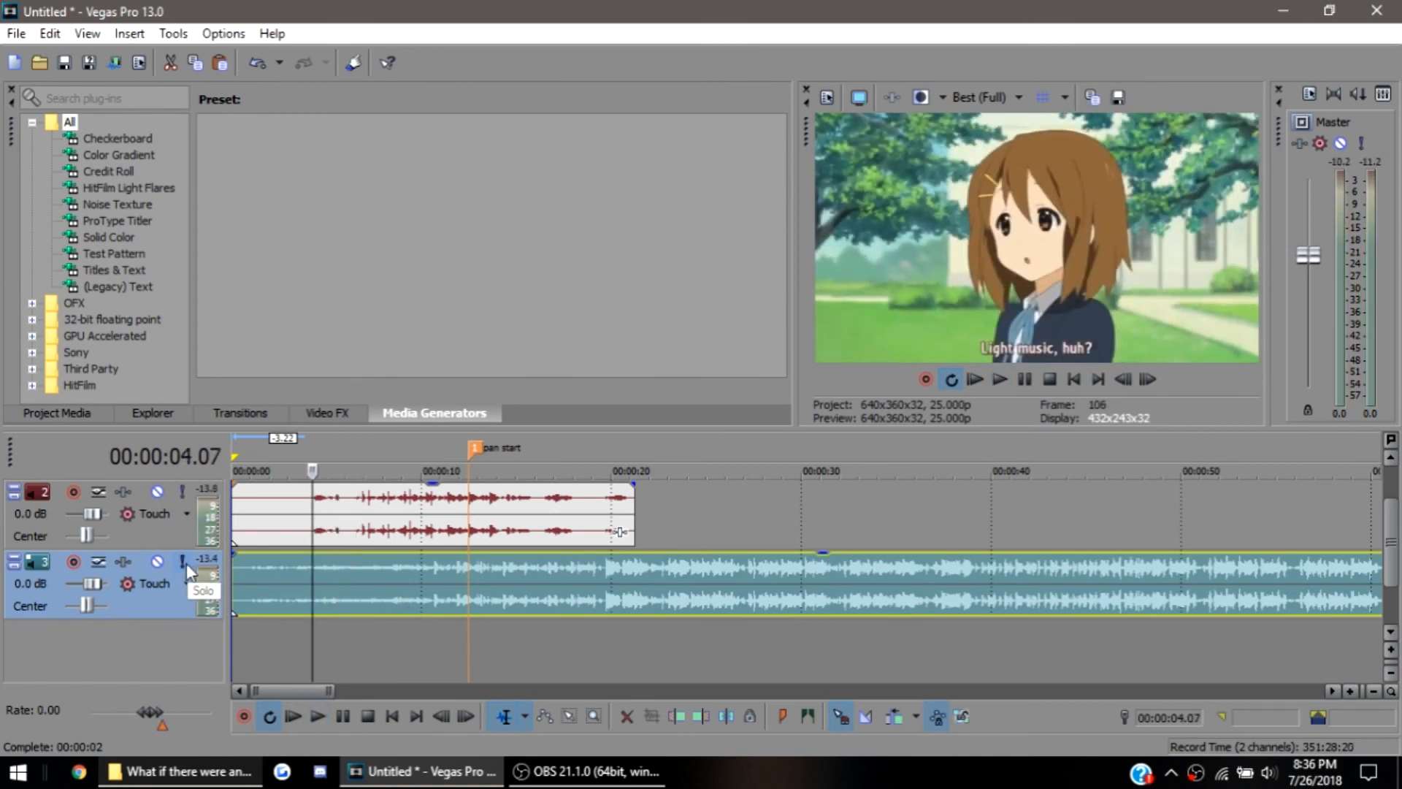
left_click(184, 562)
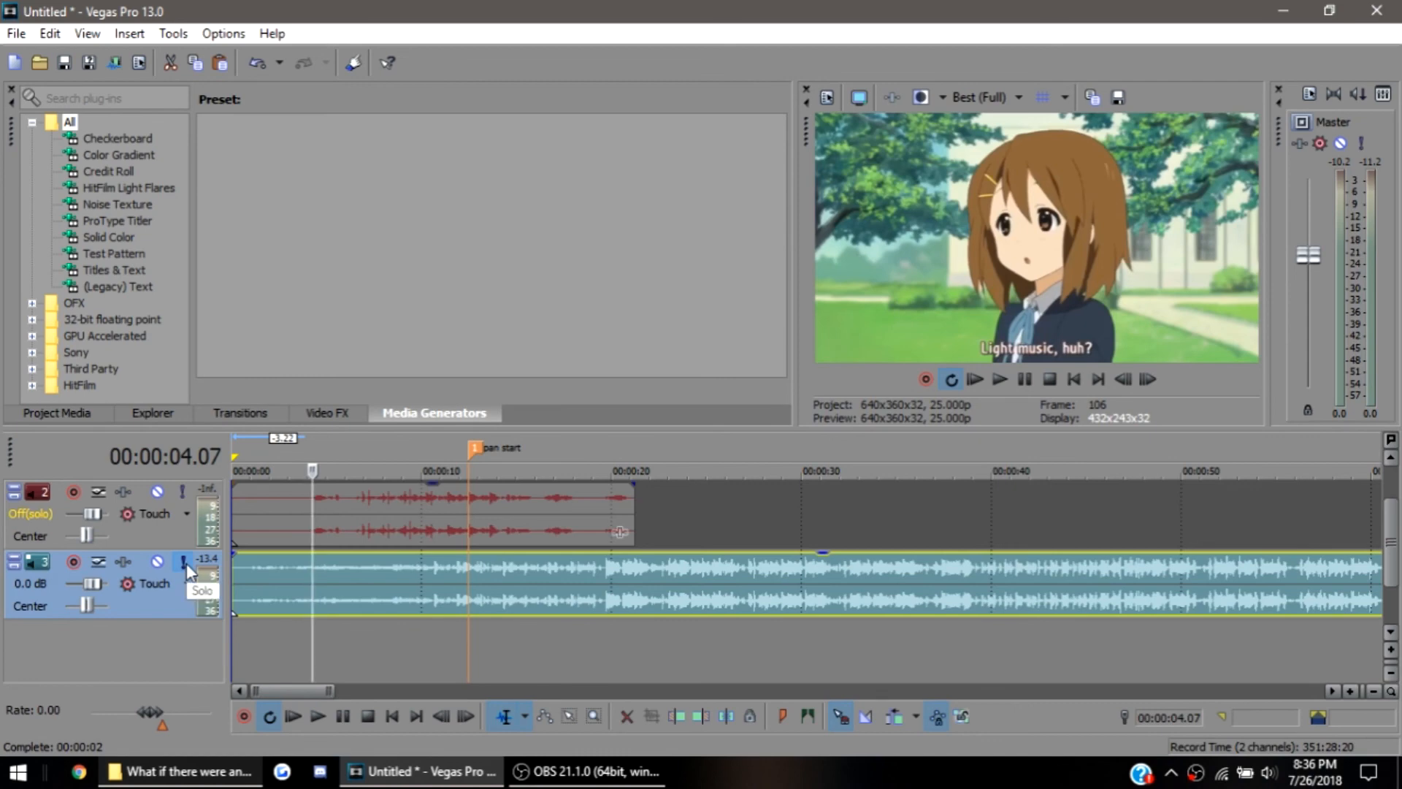
Try soloing the video's audio track alongside the song track
scroll(300, 598, "up", 1)
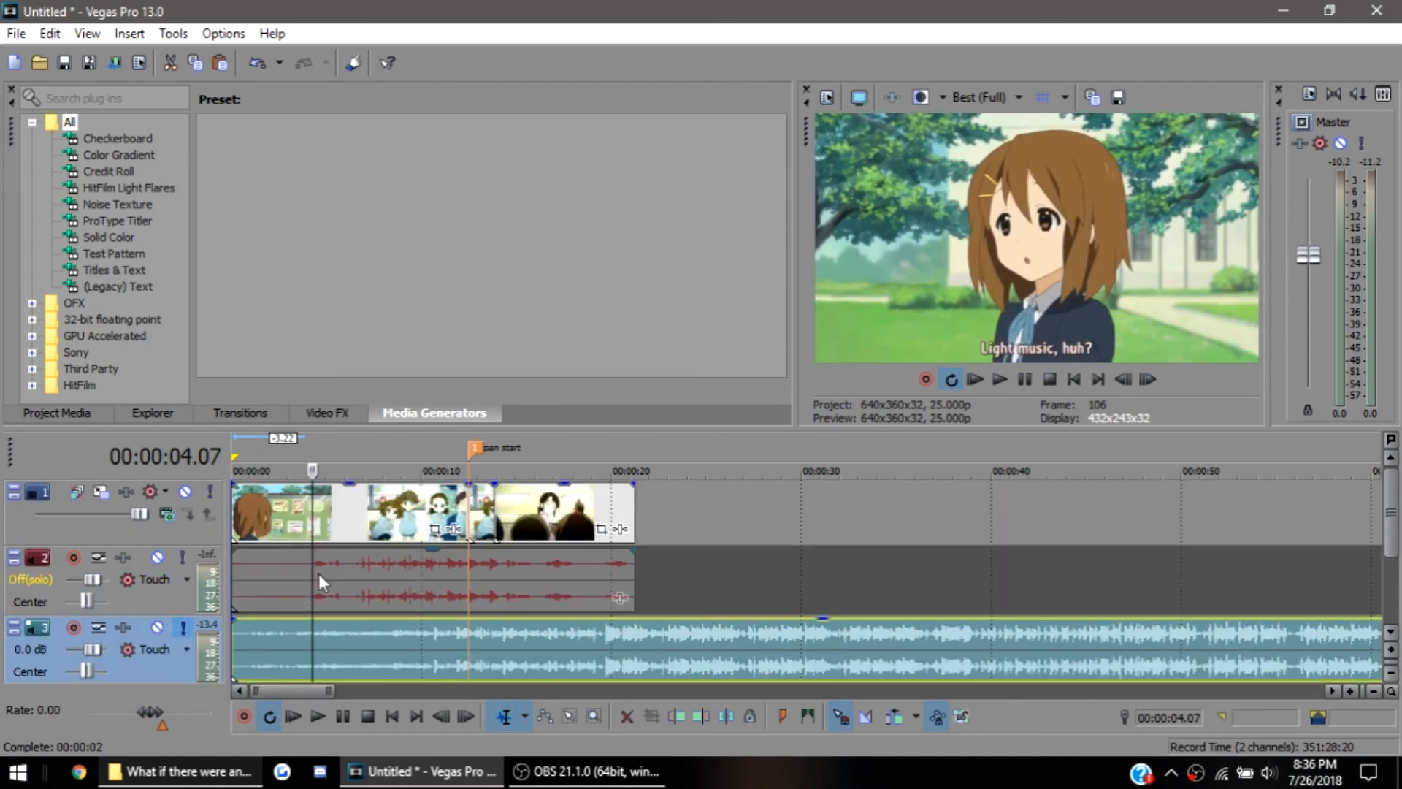
scroll(320, 577, "down", 2)
scroll(322, 592, "up", 2)
scroll(321, 584, "down", 2)
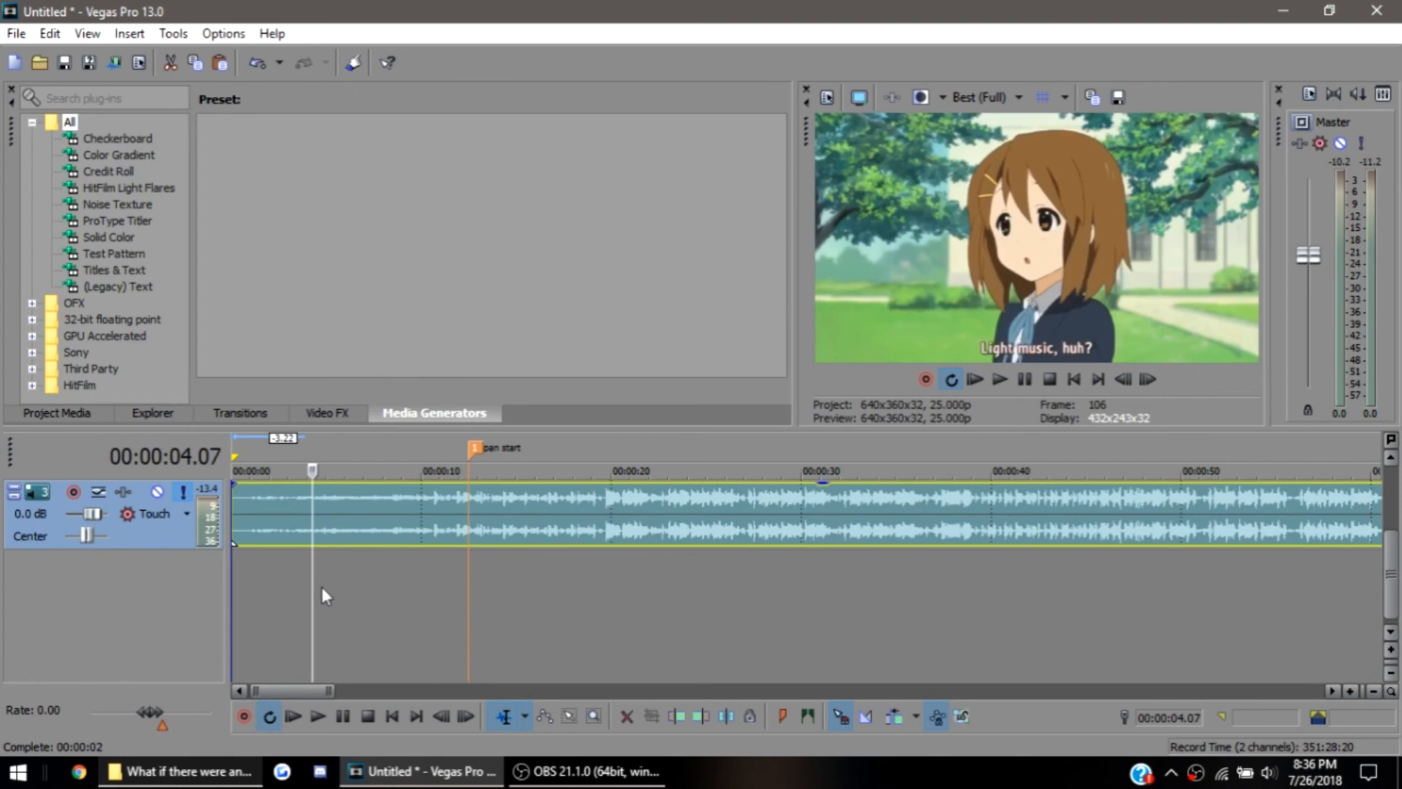
scroll(323, 584, "up", 1)
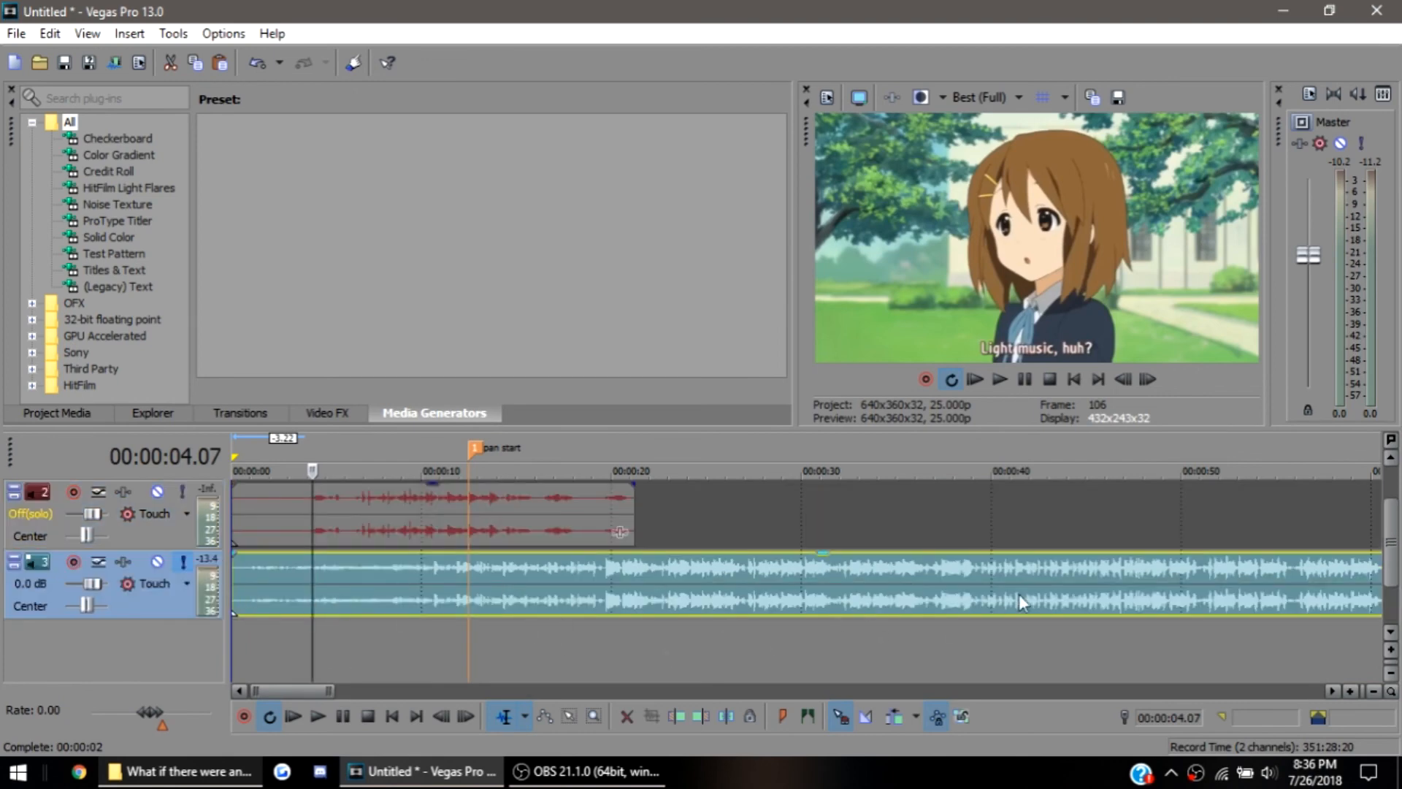
left_click(183, 492)
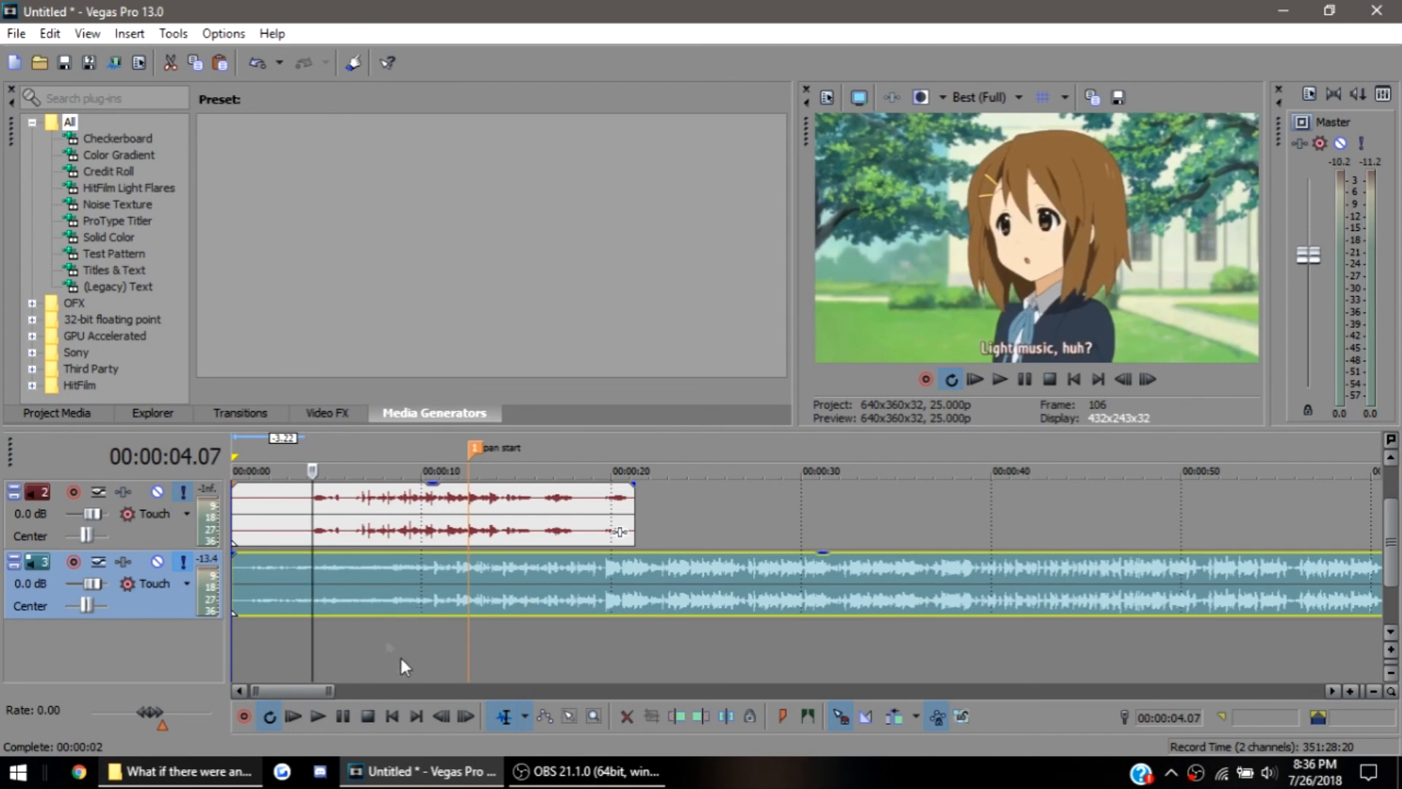
left_click(184, 492)
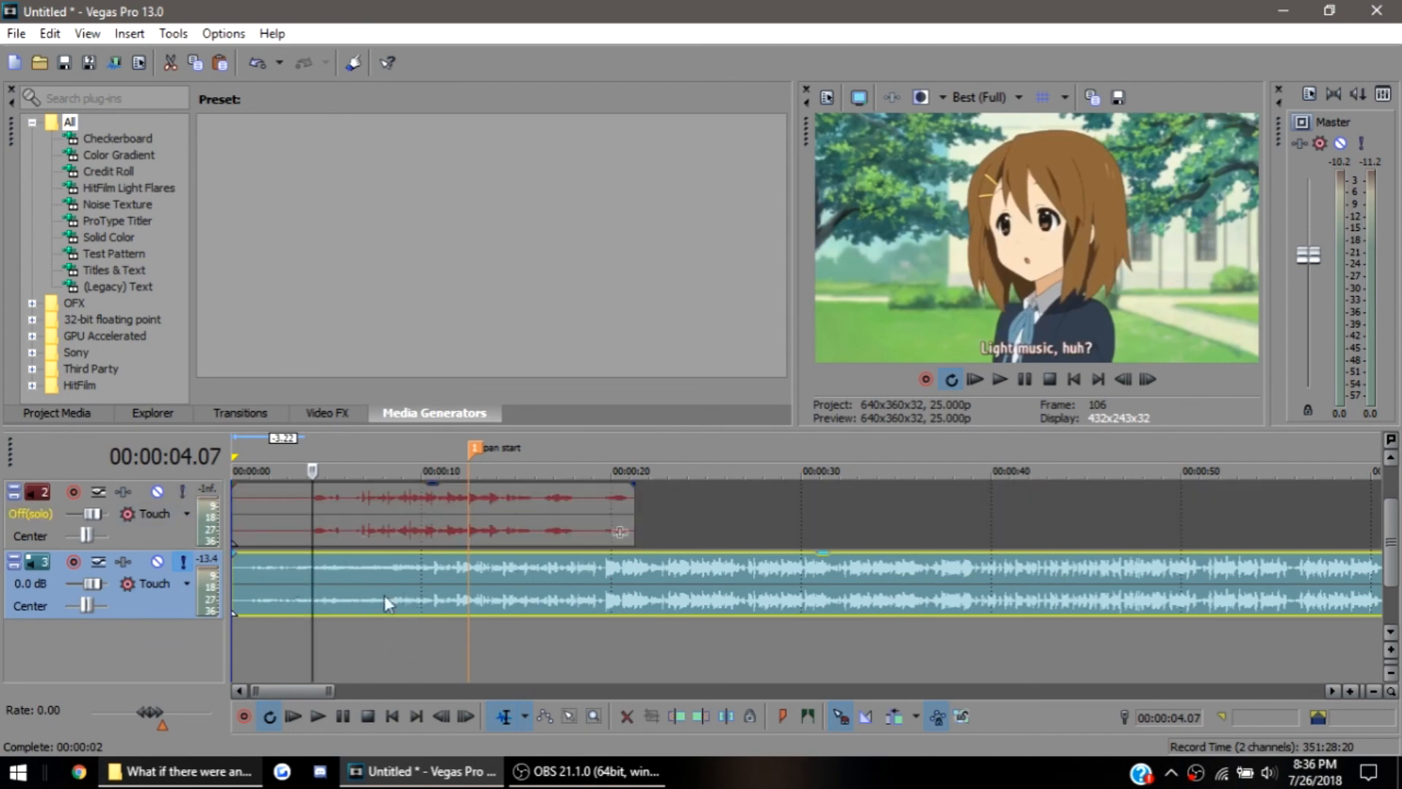
Listen to the soloed song from several points to locate the part to use
key("space")
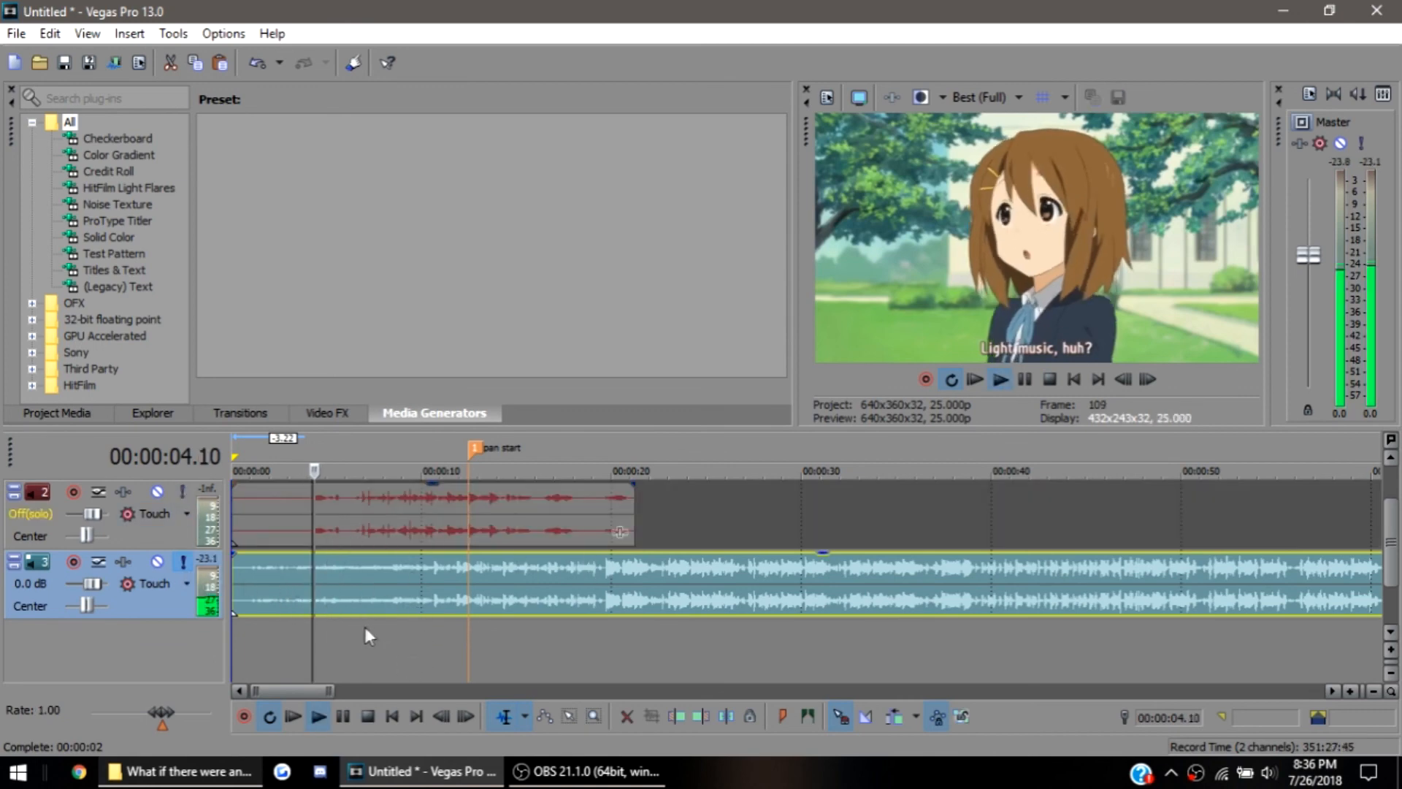
left_click(545, 600)
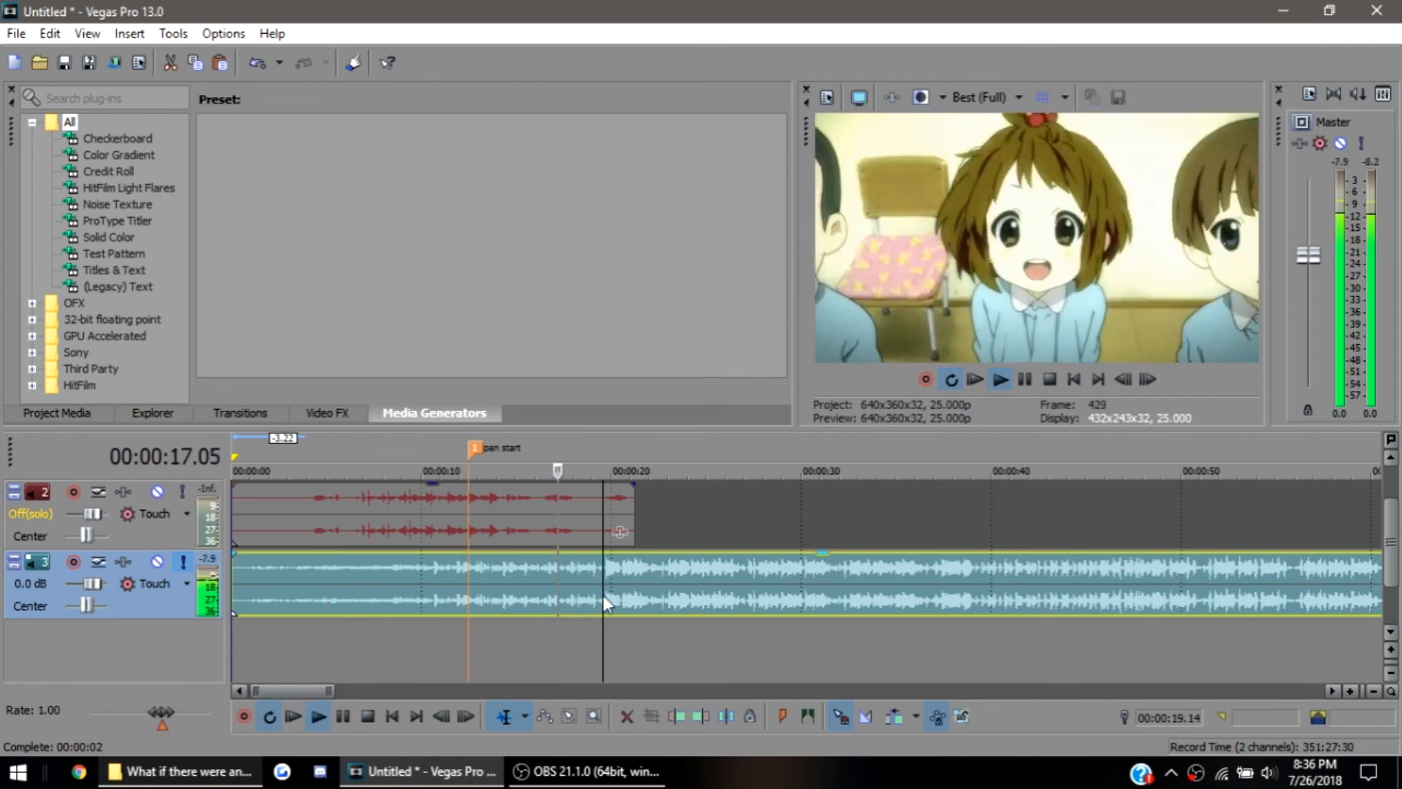
left_click(942, 600)
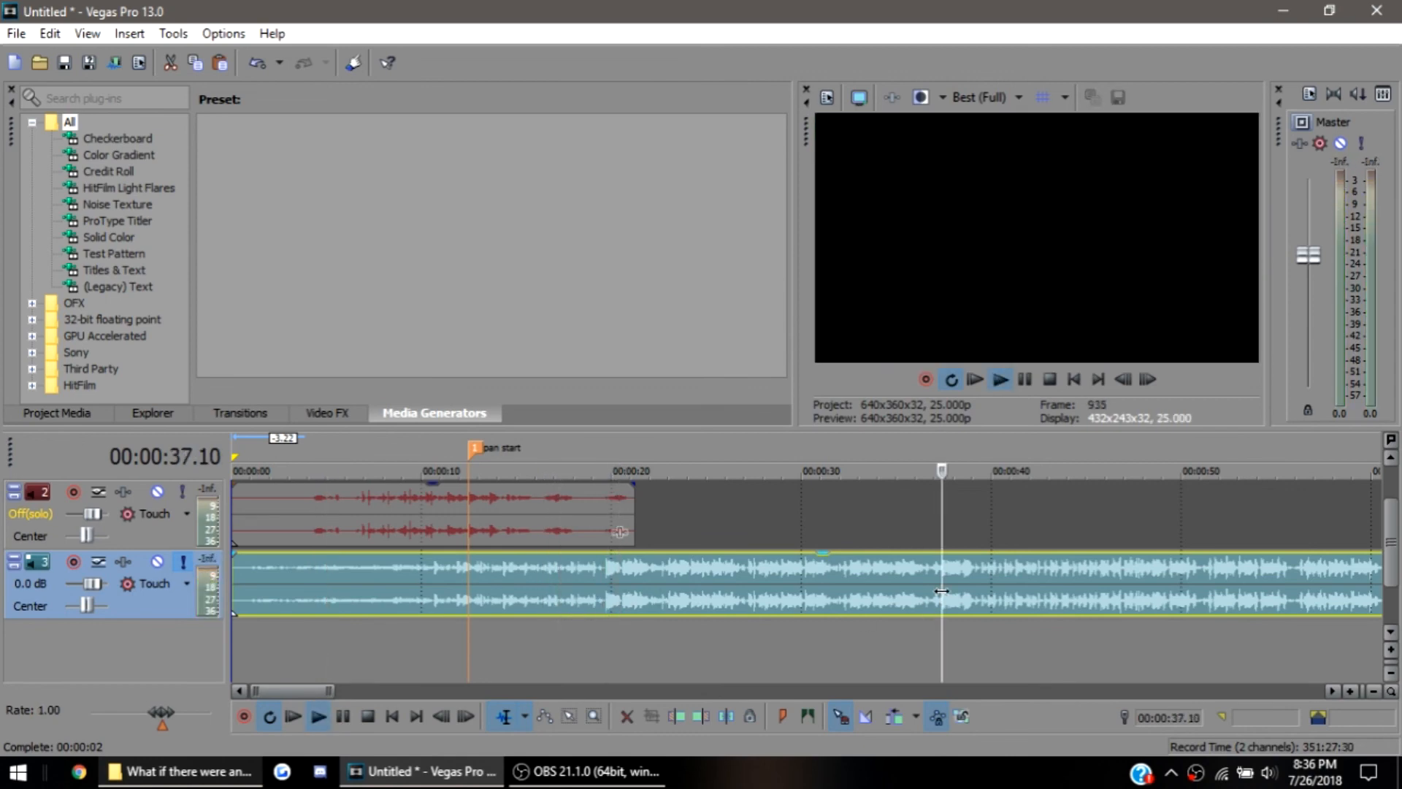
left_click(1016, 581)
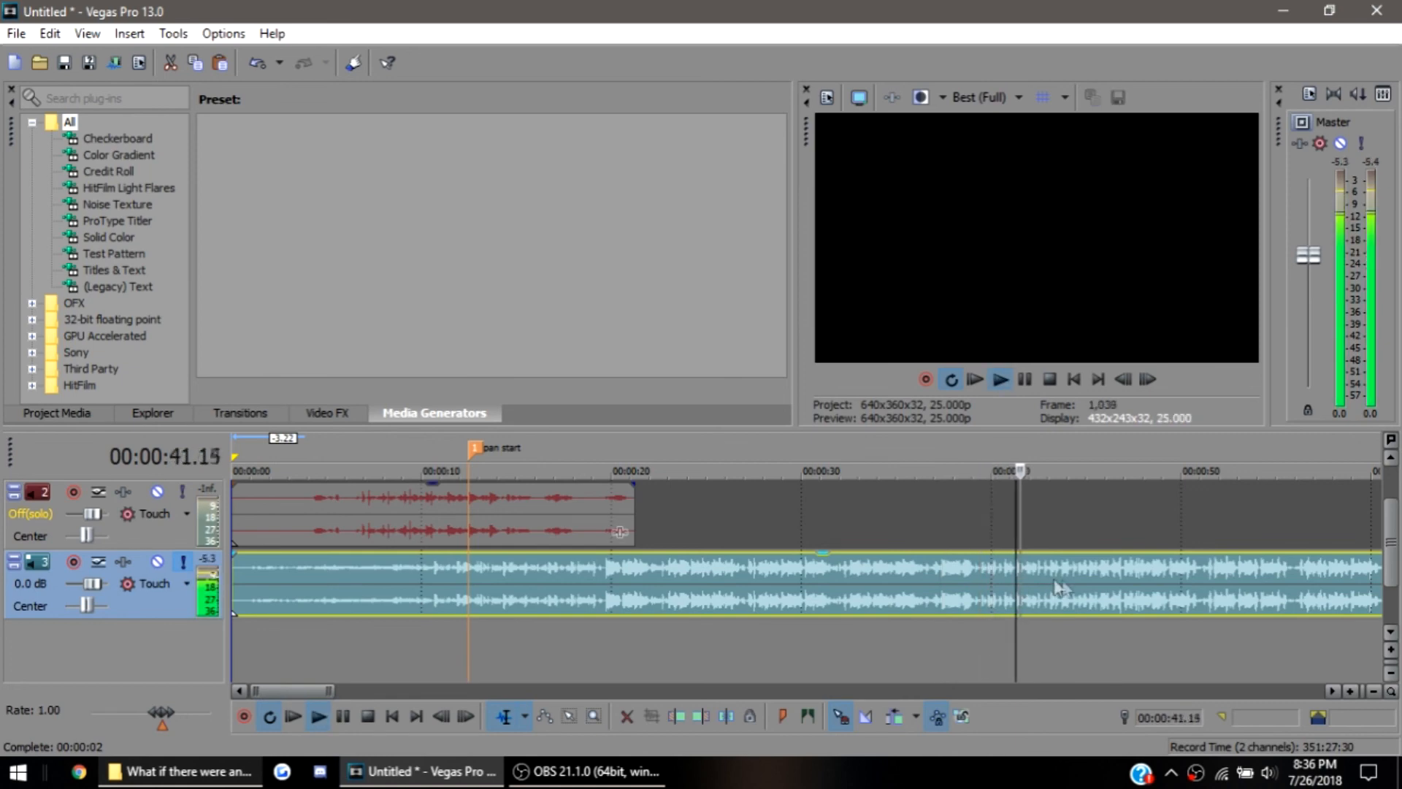
left_click(1086, 588)
left_click(1114, 585)
key("space")
key("space")
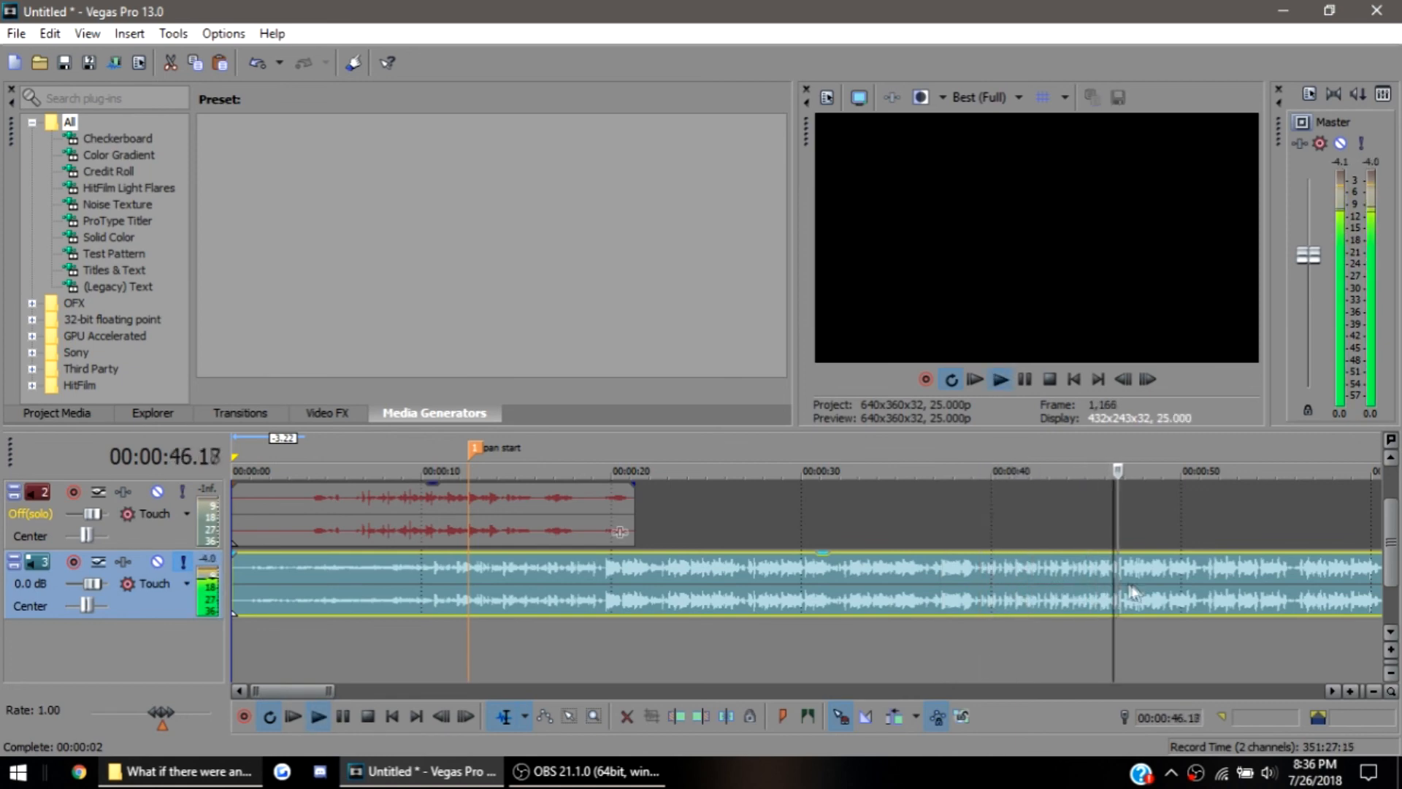
key("Return")
Trim away the beginning of the song up to 00:00:47.16
scroll(1088, 567, "up", 5)
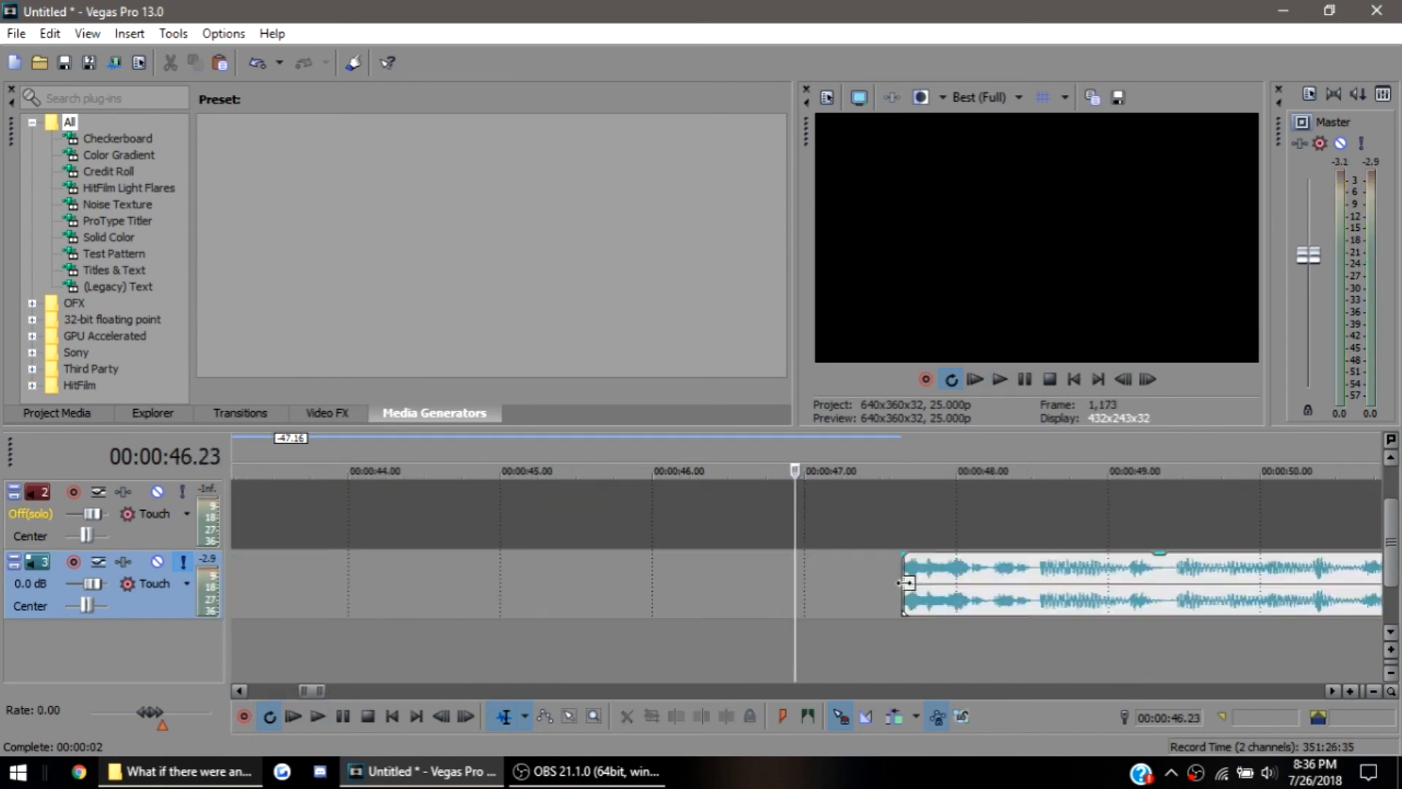
left_click(907, 581)
scroll(907, 583, "up", 4)
scroll(906, 582, "up", 4)
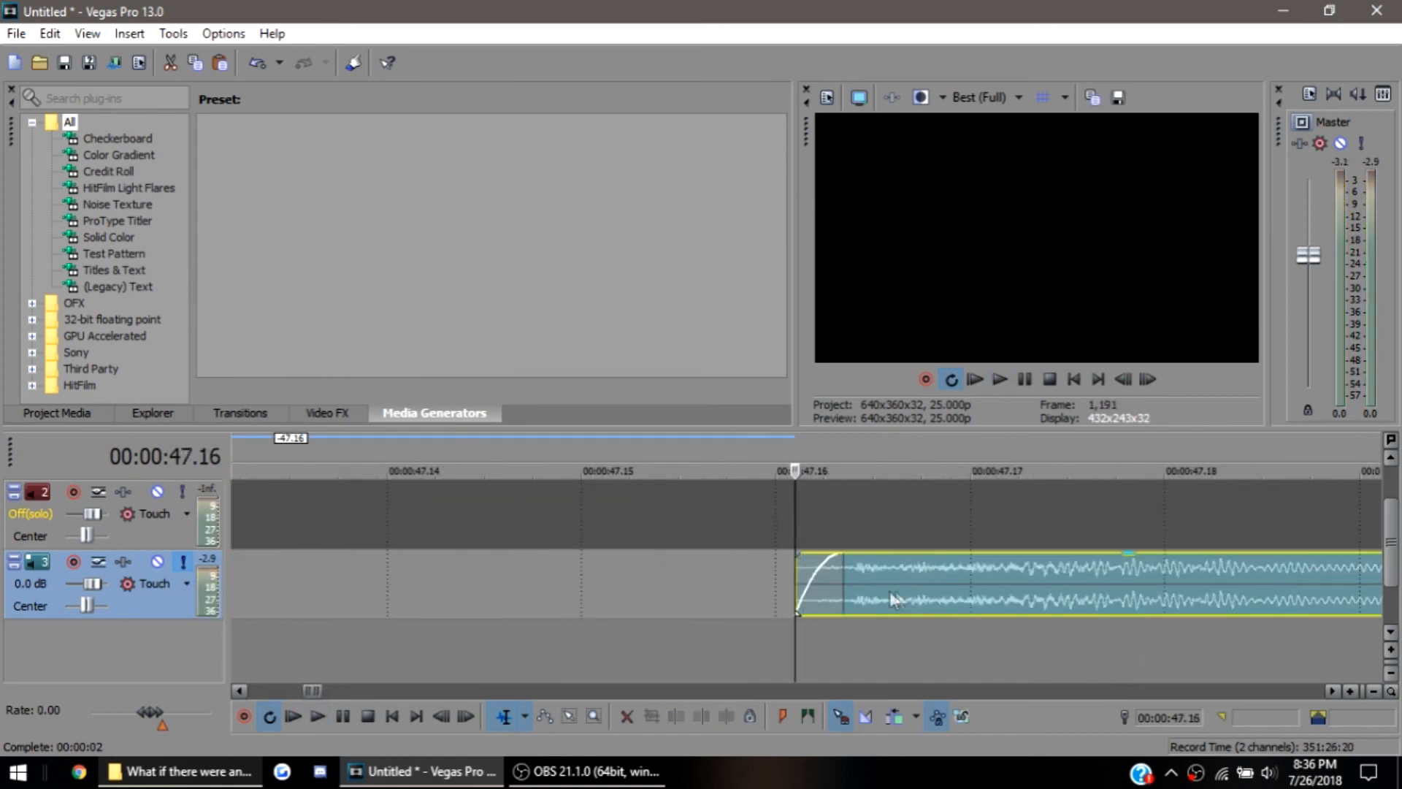
scroll(834, 584, "down", 8)
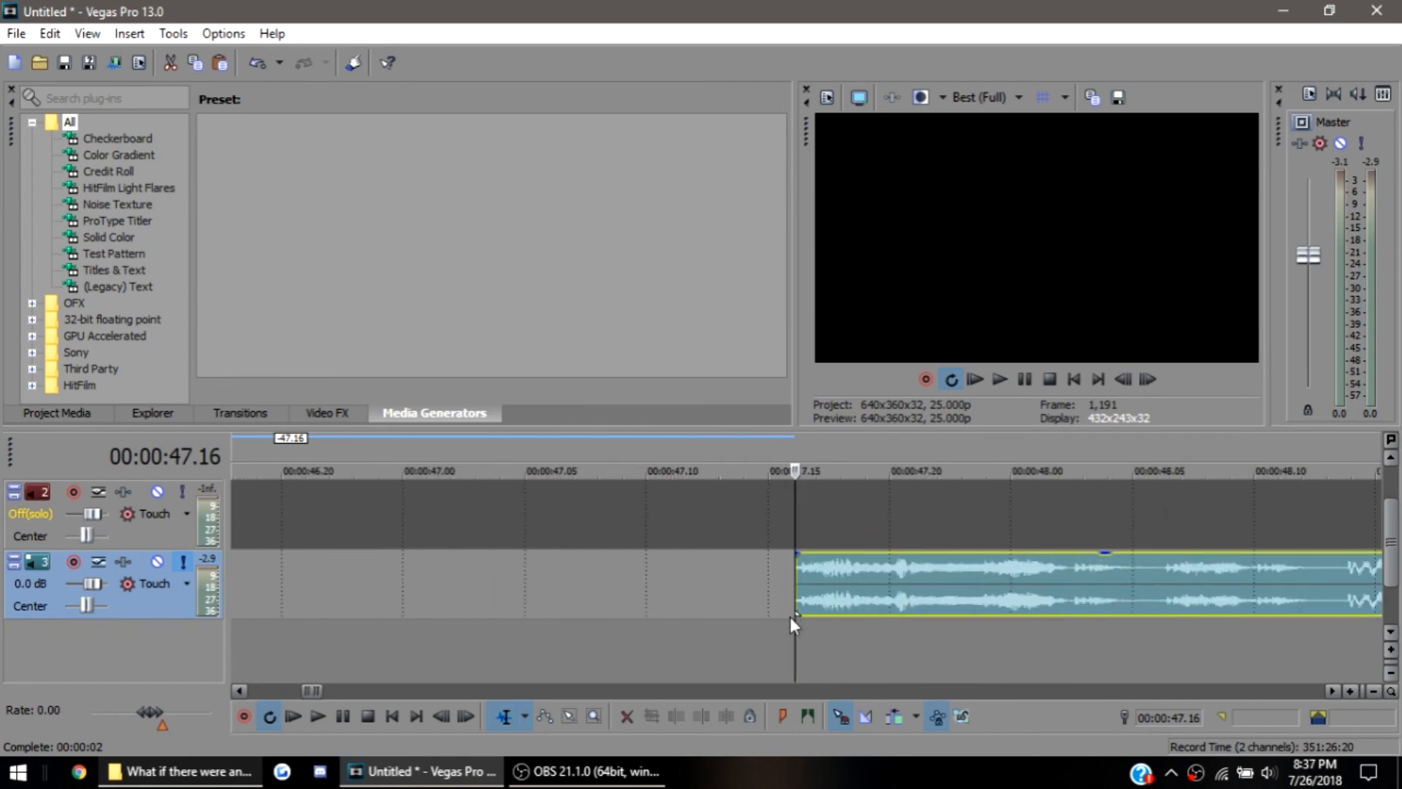
scroll(796, 607, "down", 4)
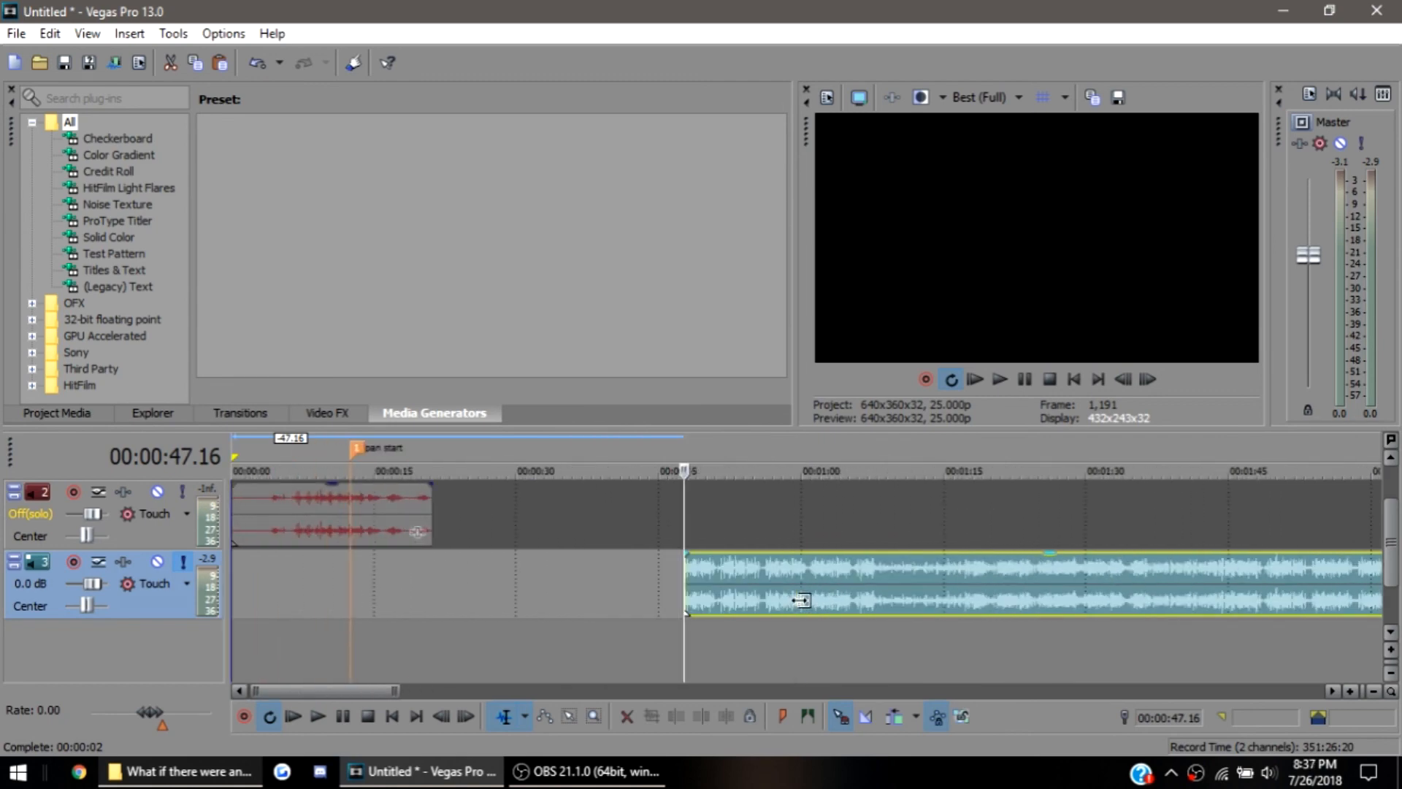
Turn off the song track's solo and move the trimmed song to start at about 00:00:07.11, ahead of the pan start marker
left_click(184, 564)
left_click_drag(829, 603, 453, 612)
scroll(336, 601, "up", 1)
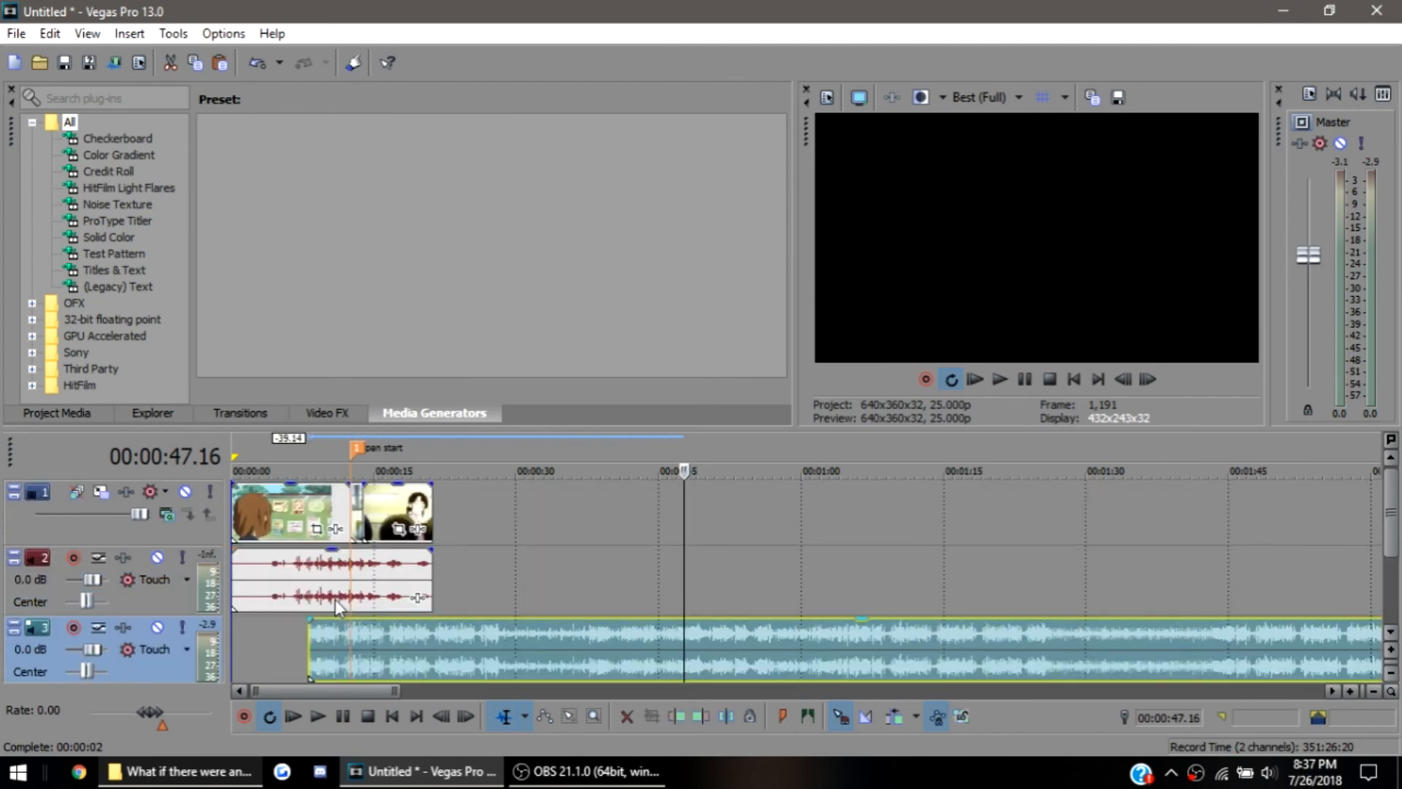
left_click(355, 516)
scroll(430, 634, "up", 2)
left_click_drag(1274, 655, 904, 658)
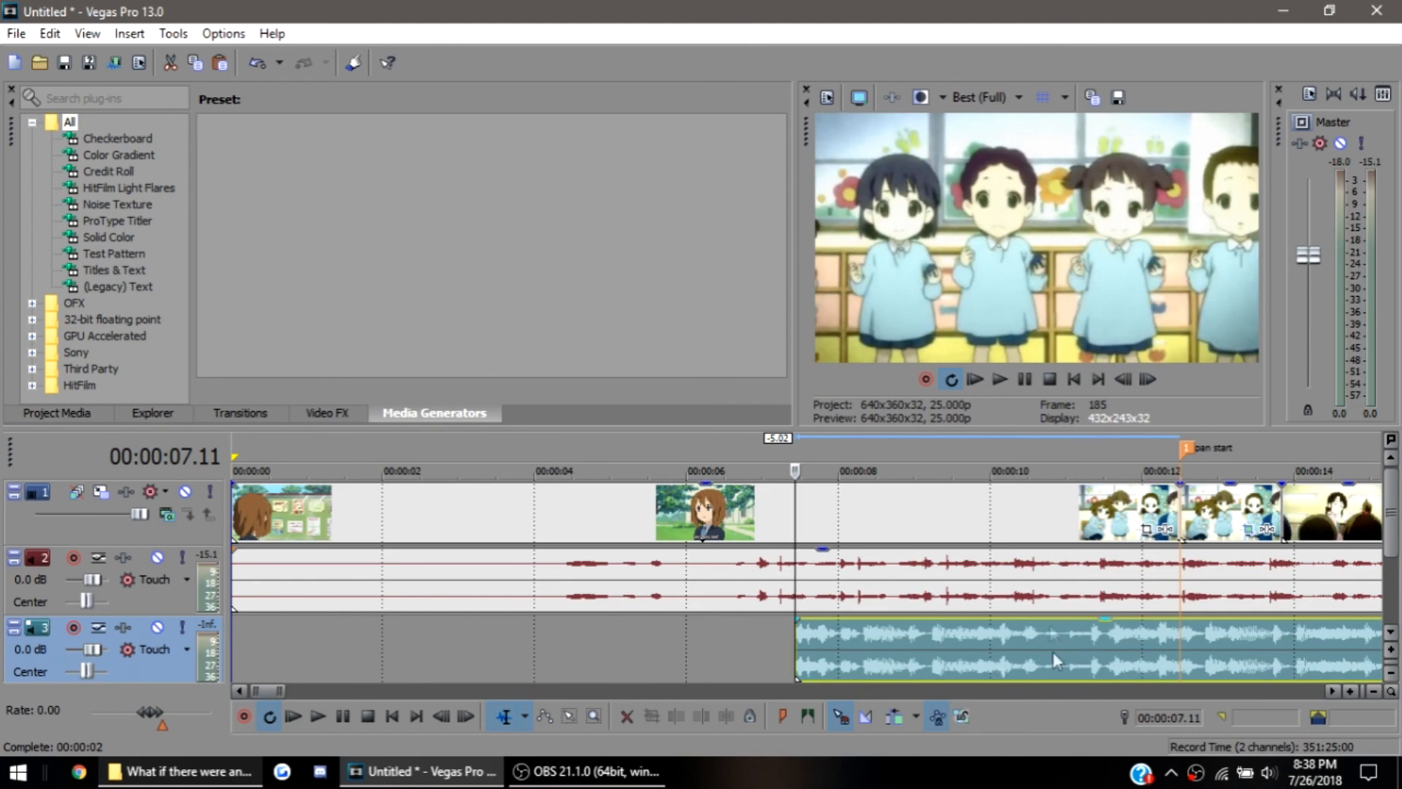
Fade the song in from its start to 00:00:12.09, just before the pan start marker
left_click(1177, 595)
left_click(1164, 583)
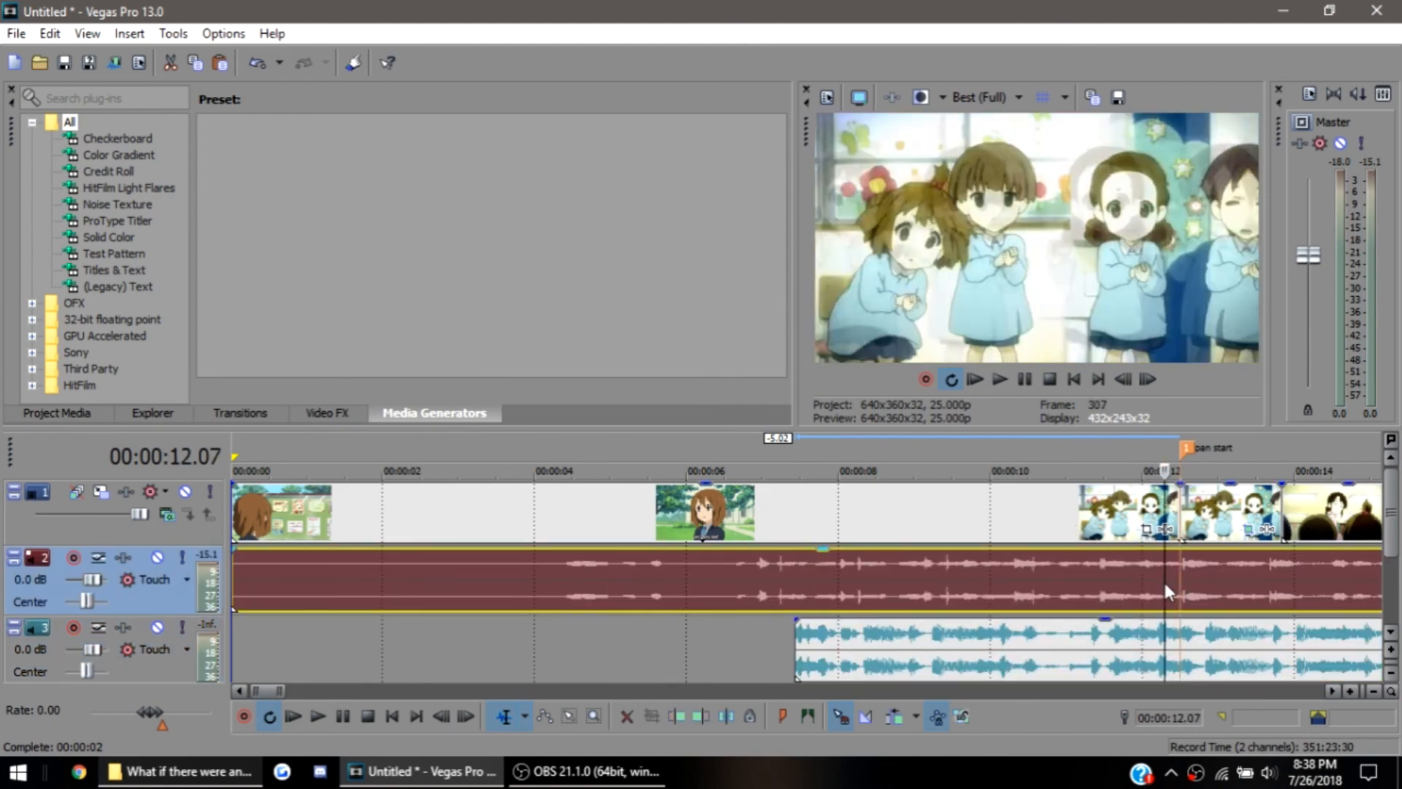
left_click(1171, 577)
scroll(1121, 611, "right", 5)
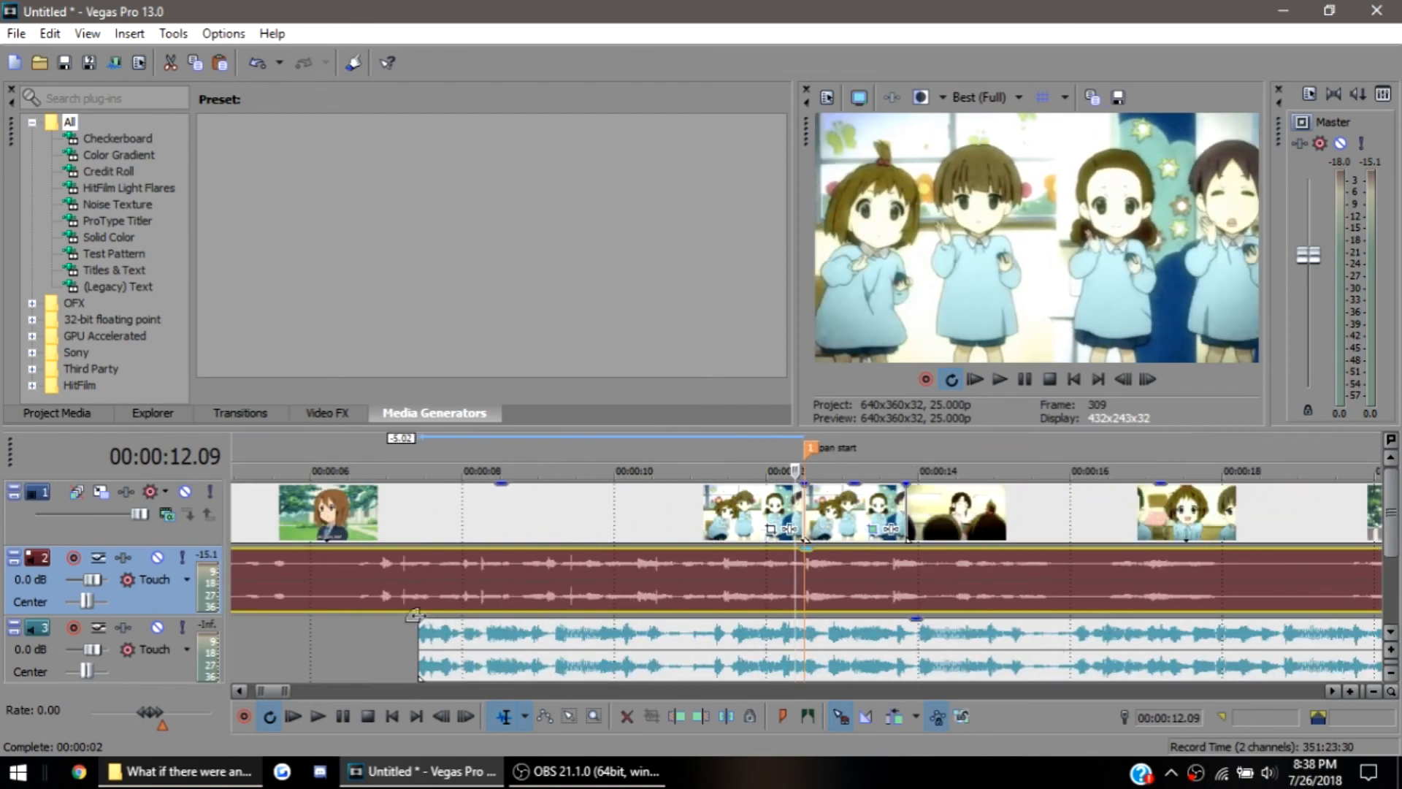
left_click_drag(420, 619, 792, 664)
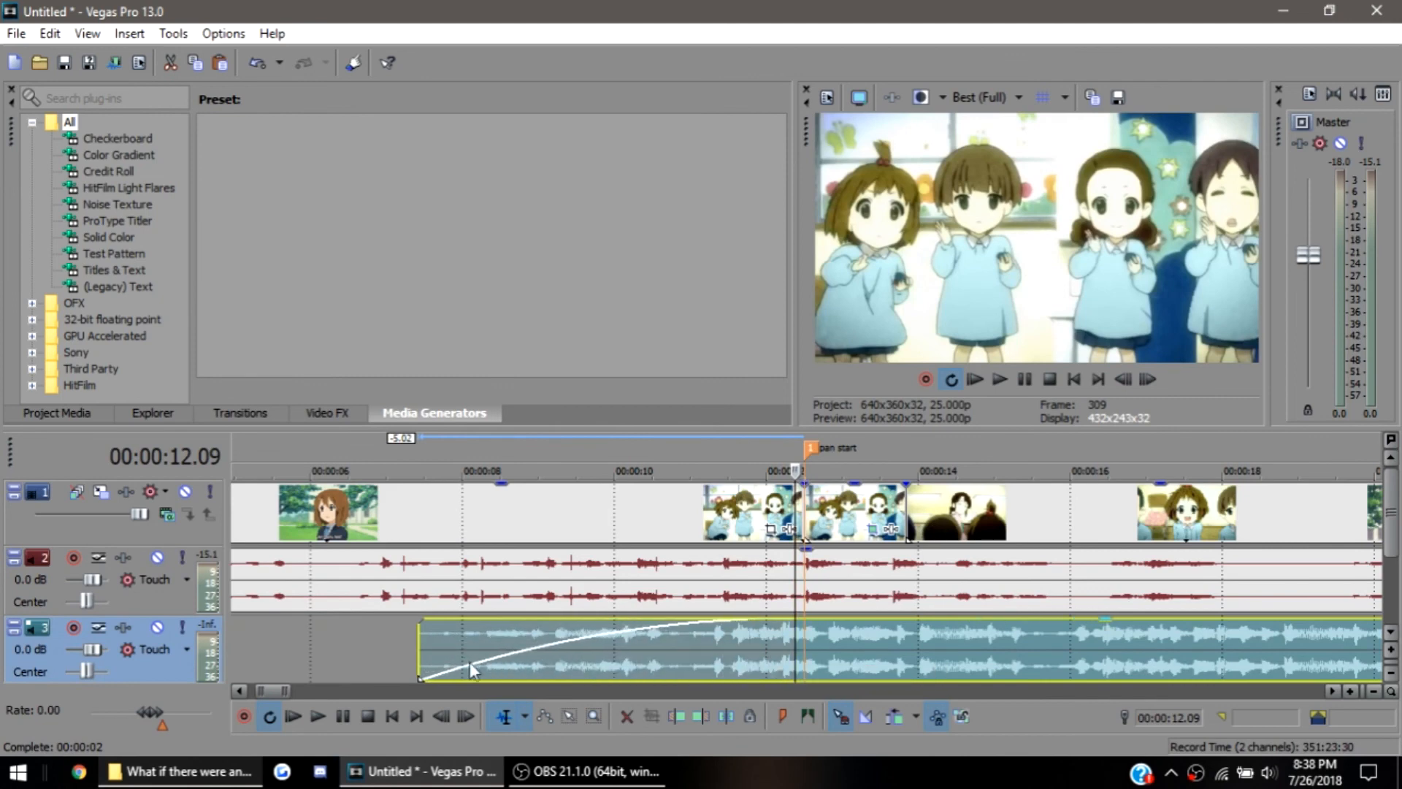
Play back the song's fade-in from its start and lower the song event's gain
left_click(422, 650)
key("space")
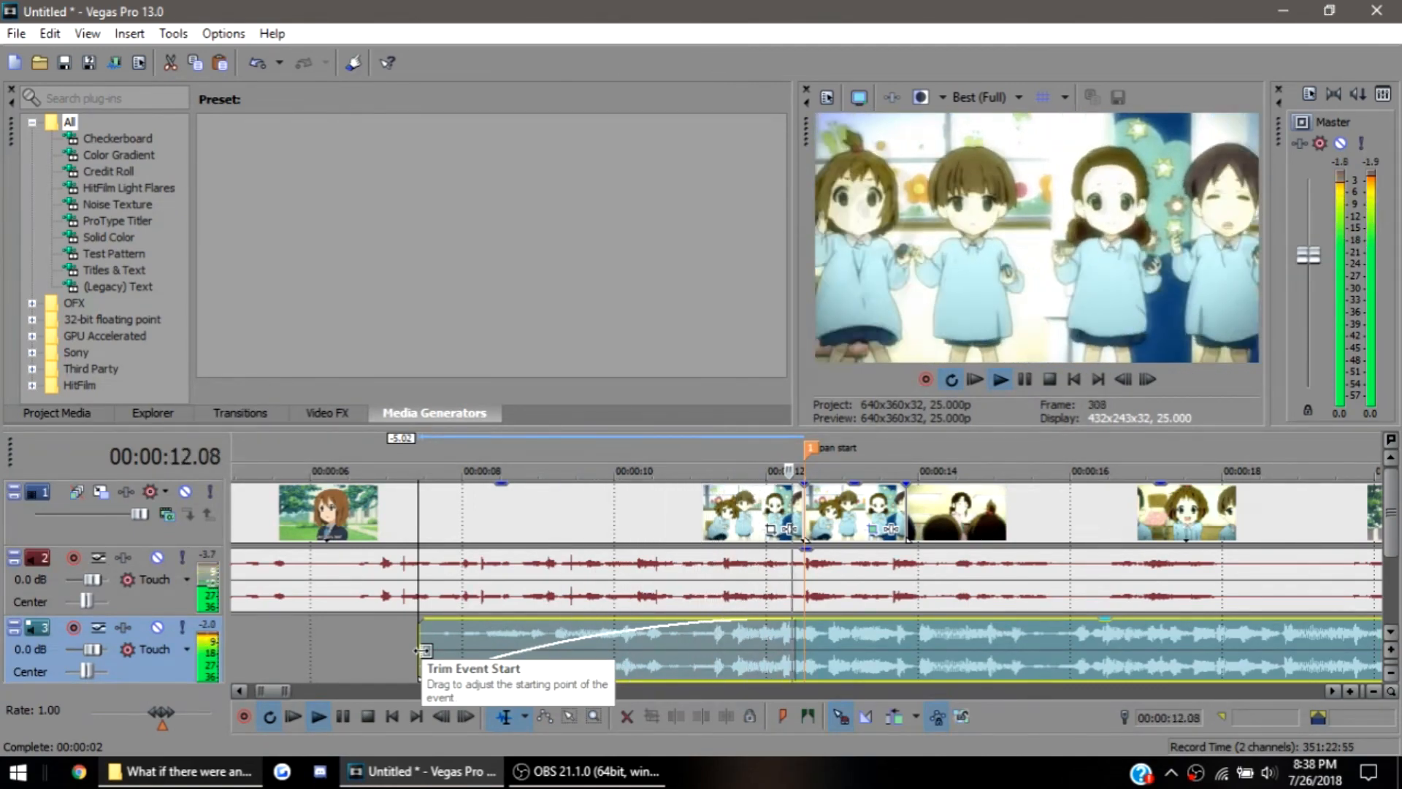
key("space")
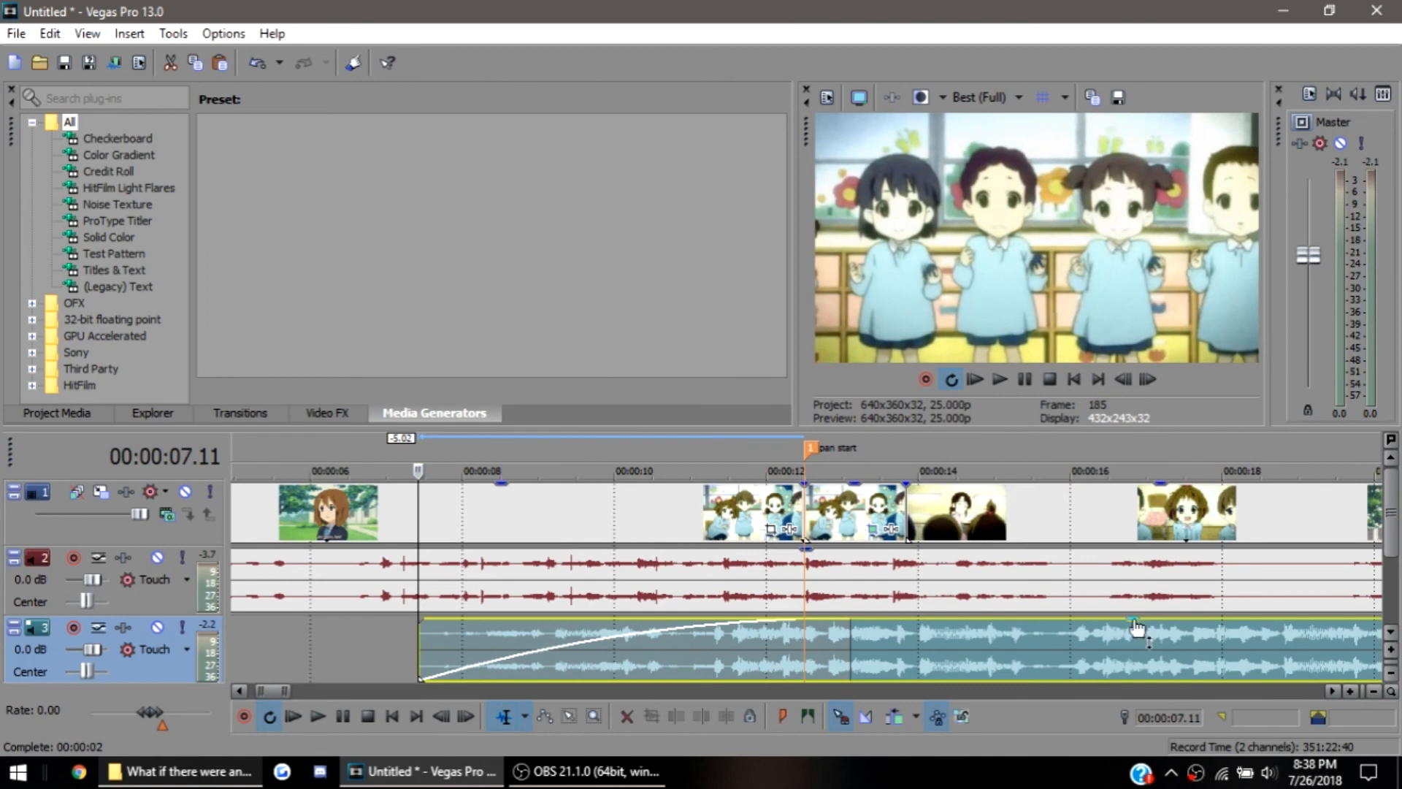
left_click_drag(1137, 634, 1138, 645)
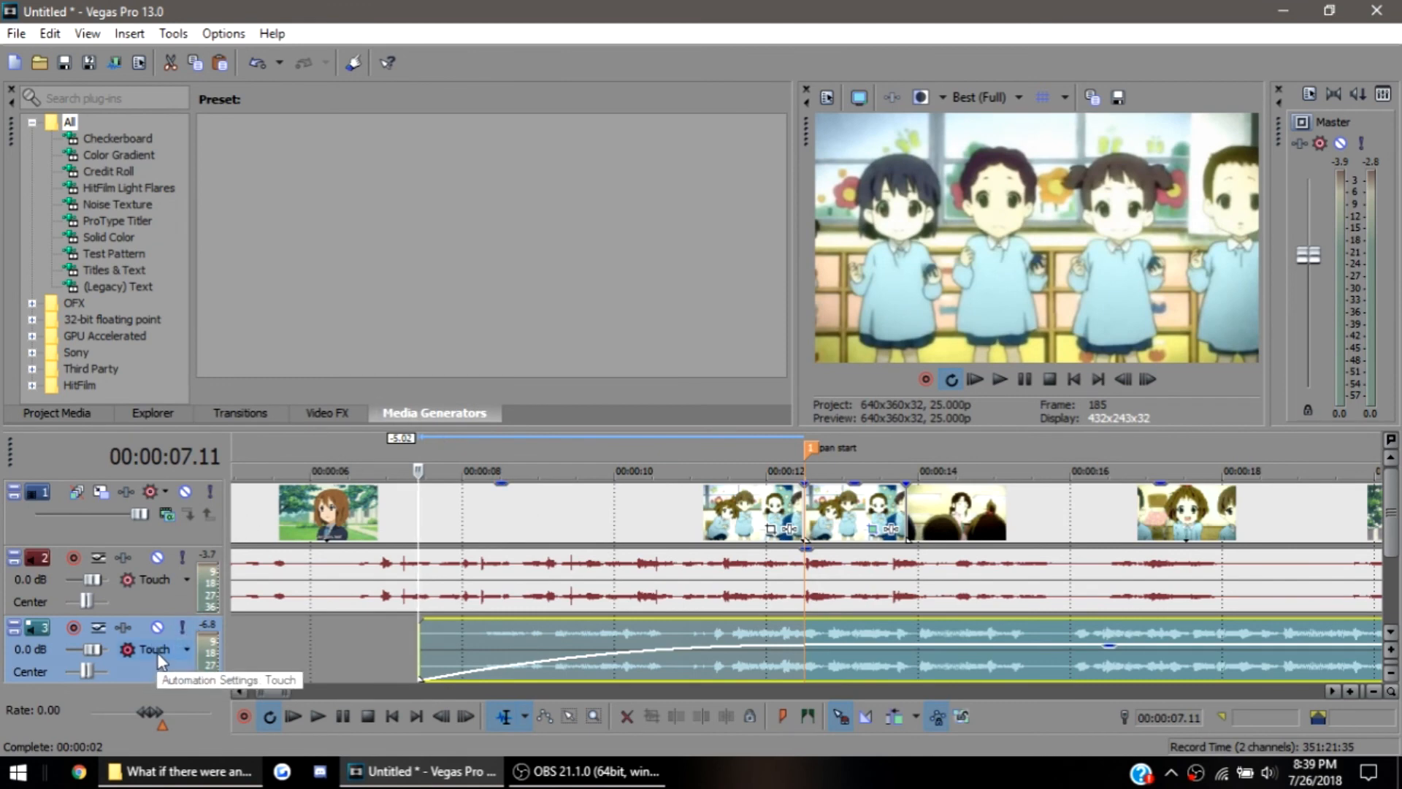
Switch the song track's automation mode to Automation Read and back to Automation Write (Touch)
left_click(182, 647)
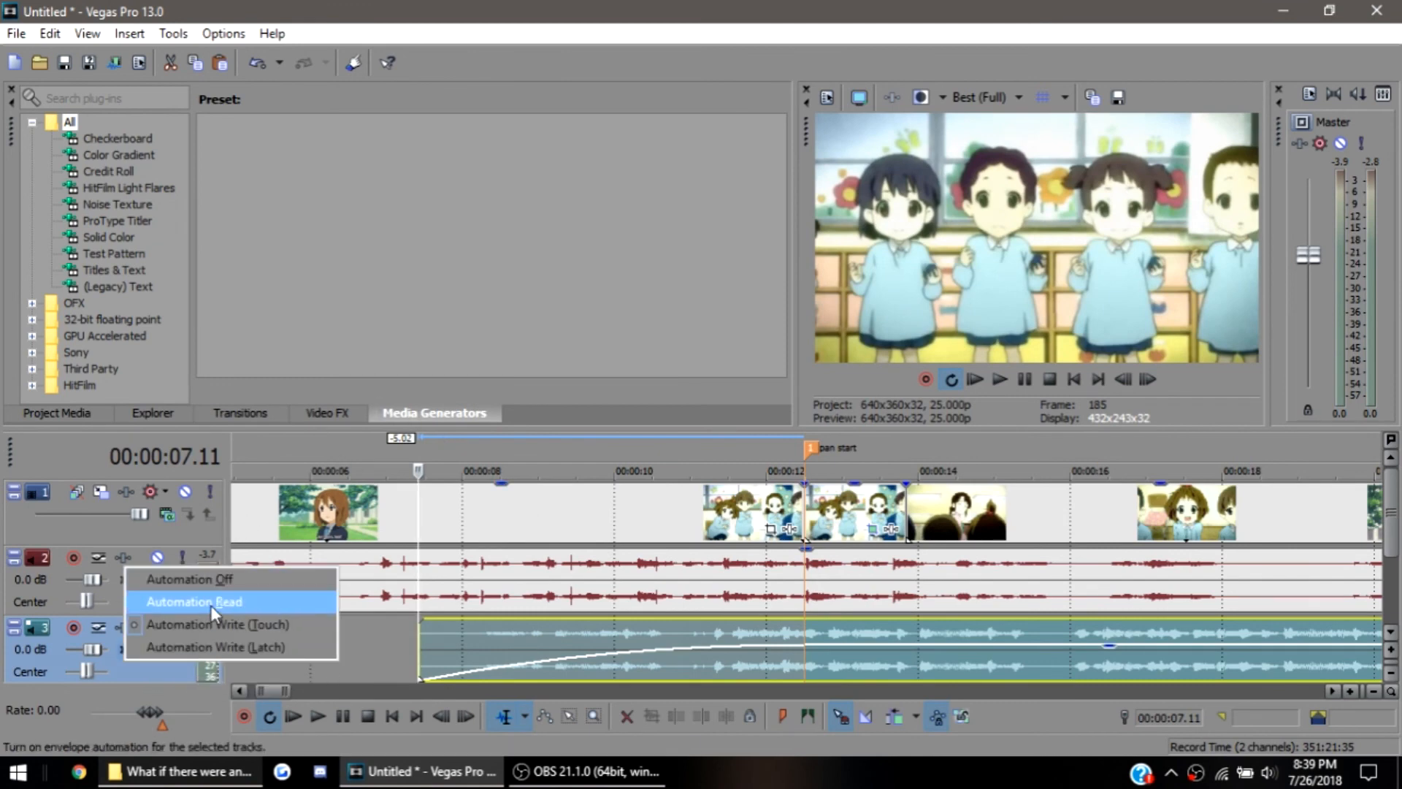
left_click(210, 605)
left_click(185, 654)
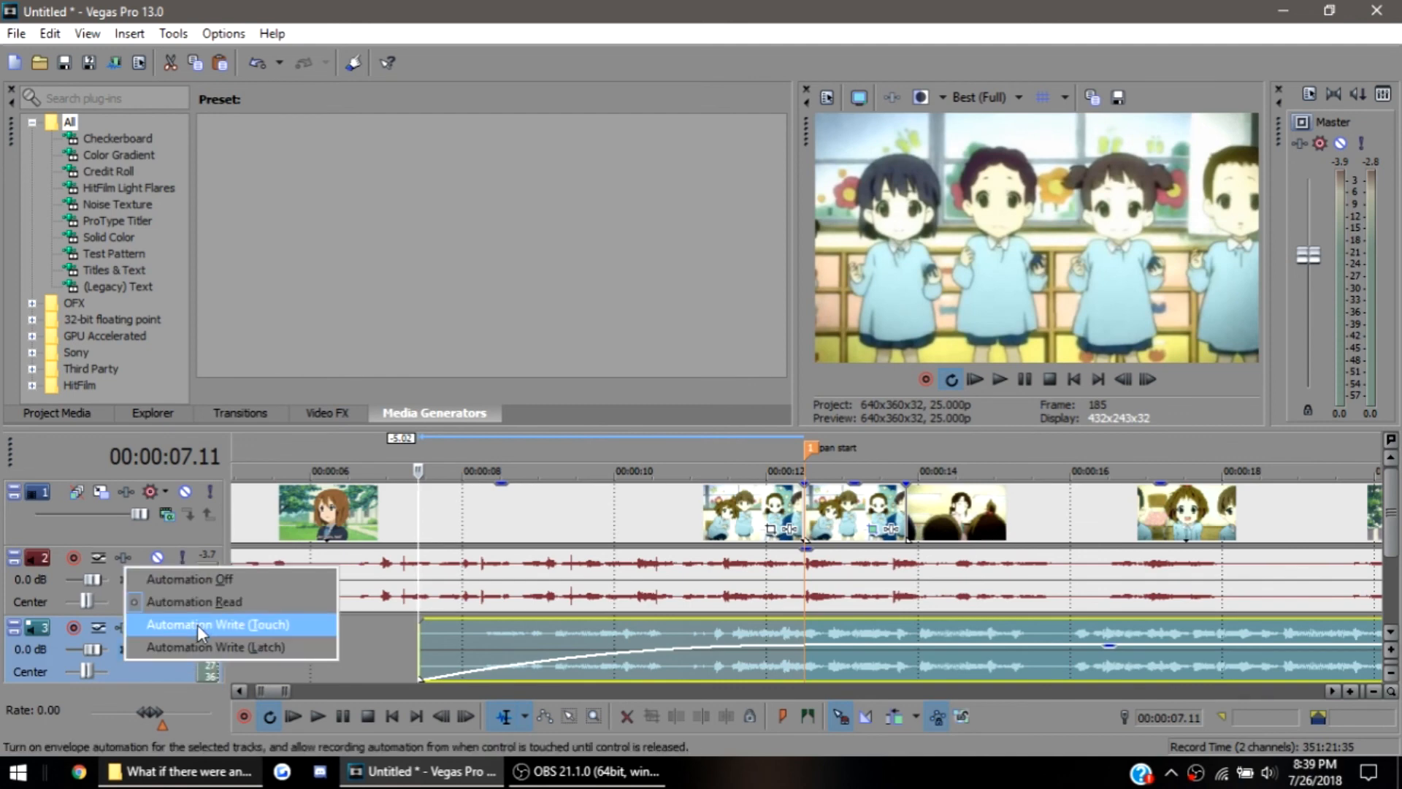
left_click(197, 624)
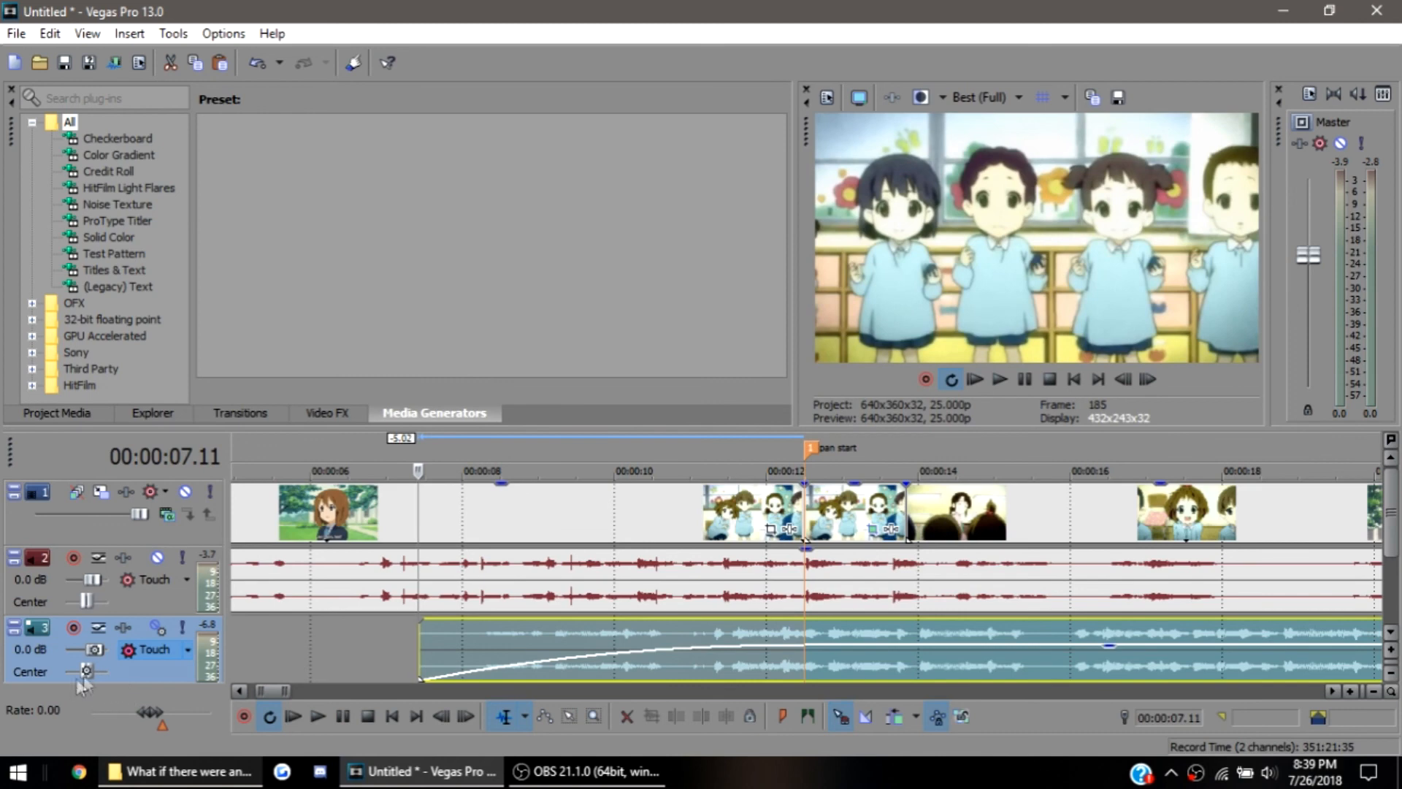
Record song track pan automation, starting at 100% left at the song's start and sweeping back towards the centre during playback
left_click_drag(88, 671, 61, 682)
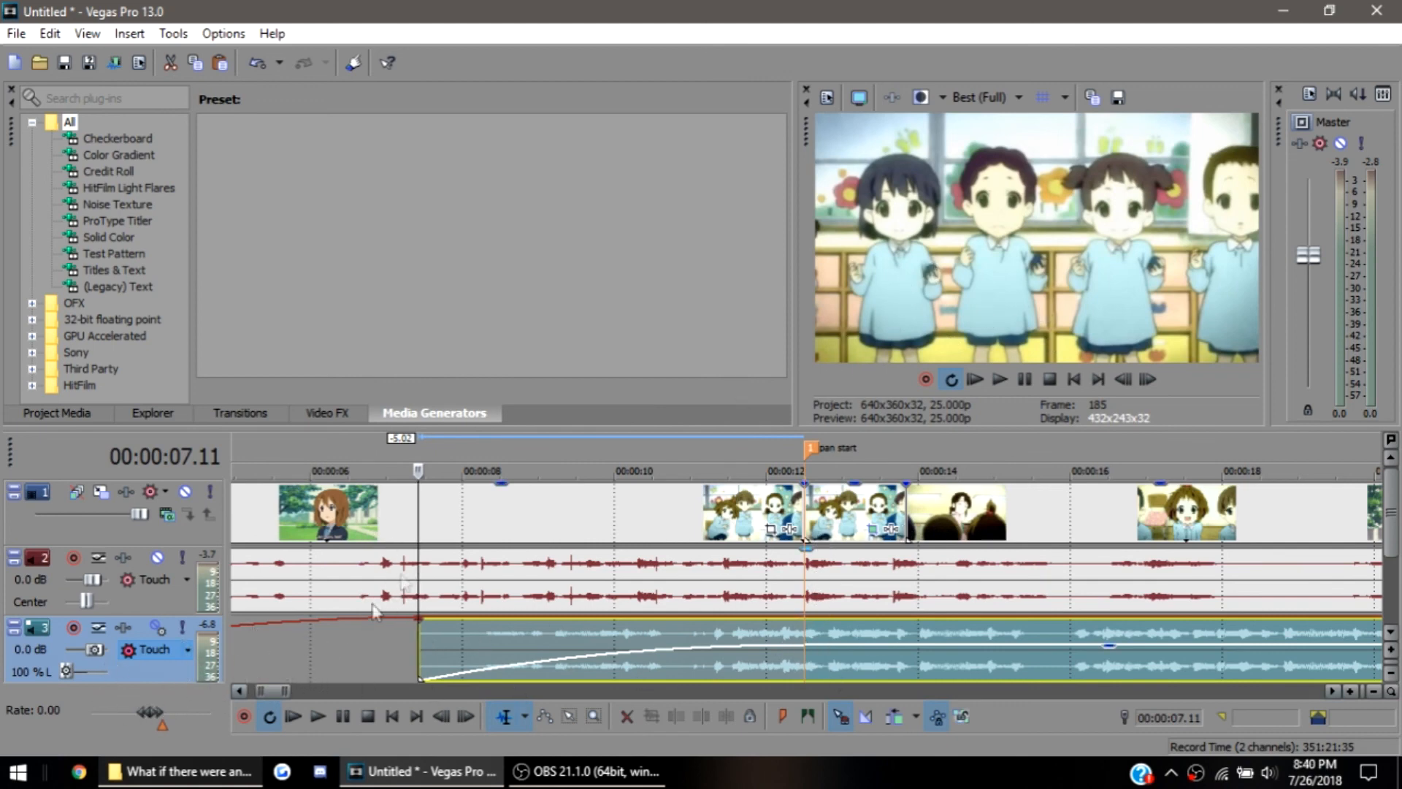
left_click_drag(64, 669, 41, 685)
key("space")
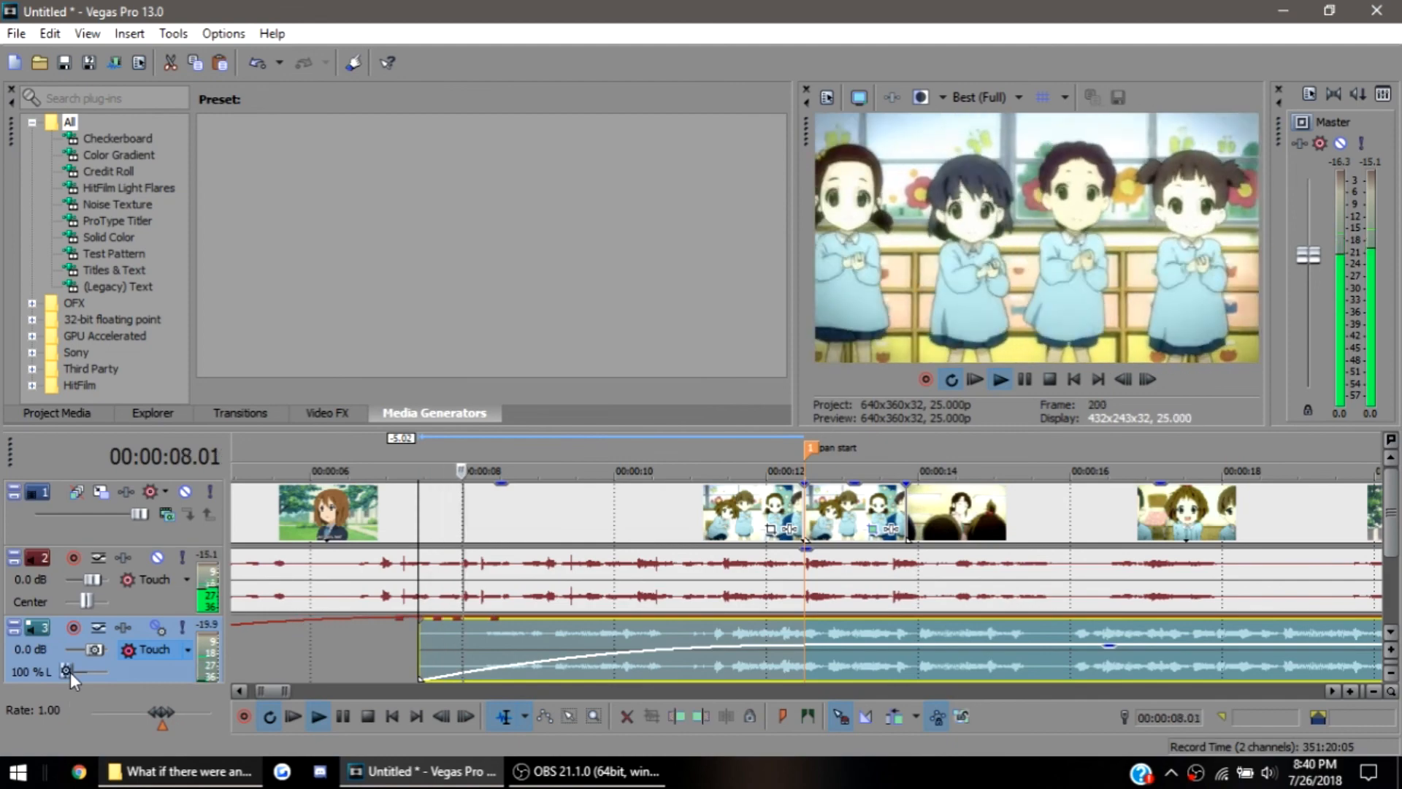
left_click_drag(70, 672, 91, 666)
key("space")
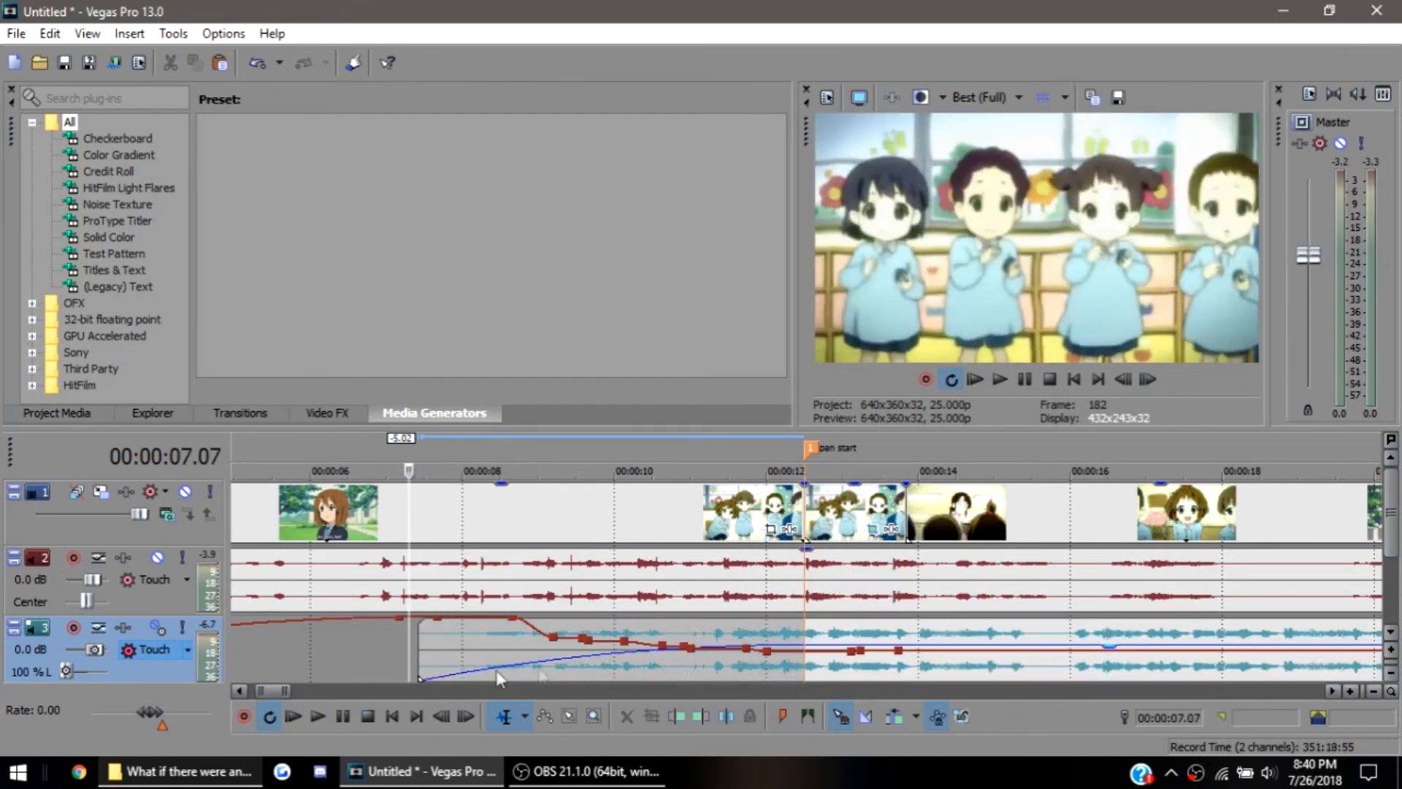
Raise the song track's volume from the pan start marker at 00:00:12.12 to write volume automation there
left_click(422, 676)
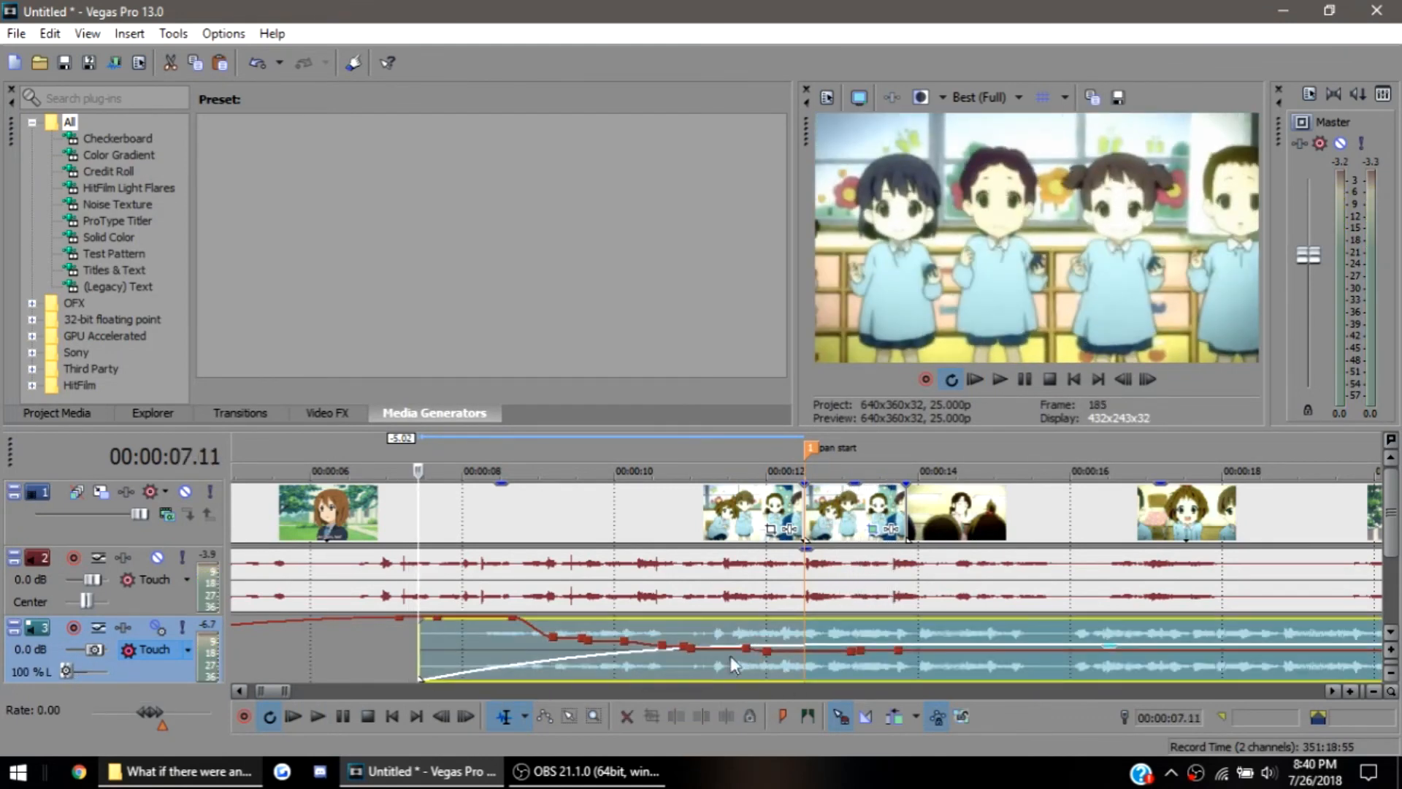
left_click(801, 643)
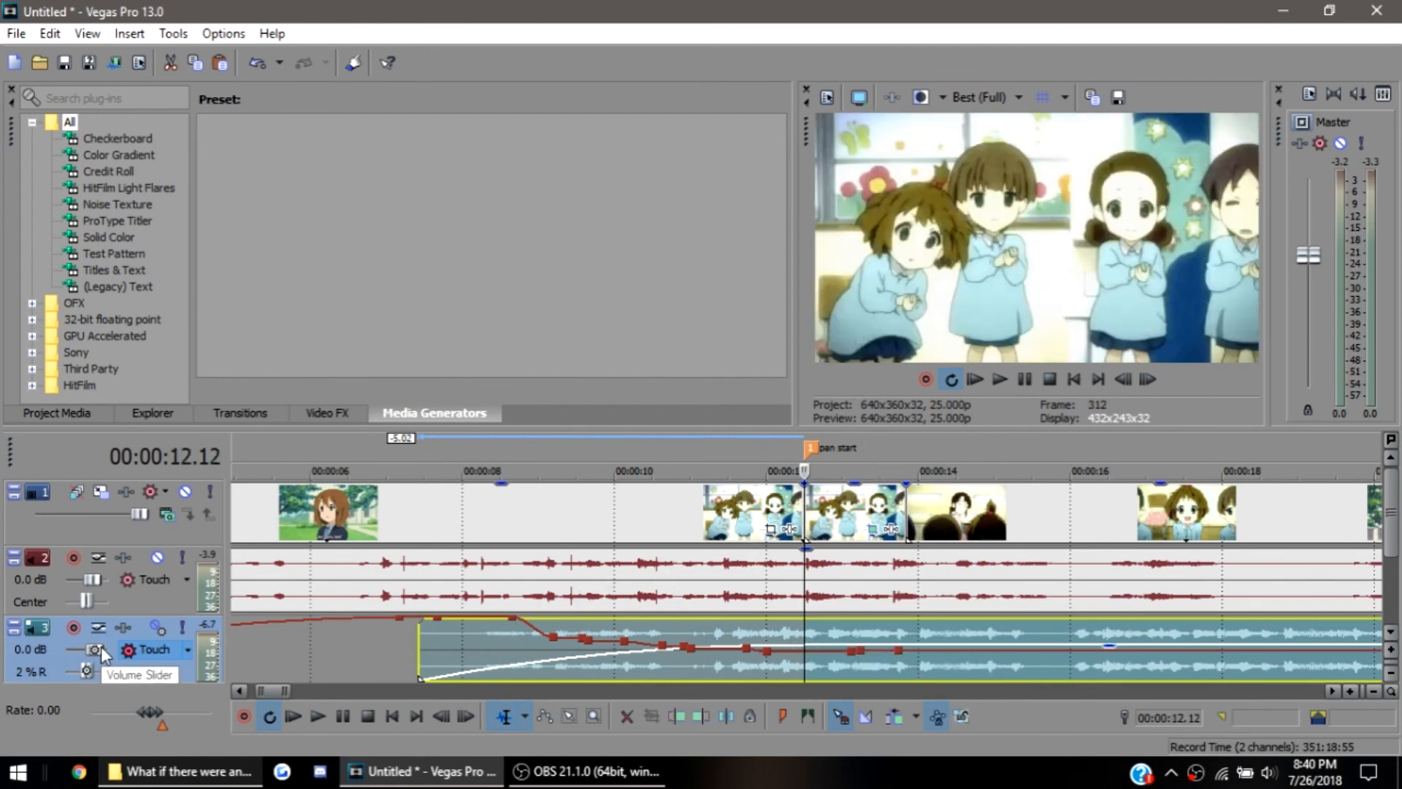
left_click_drag(97, 653, 114, 642)
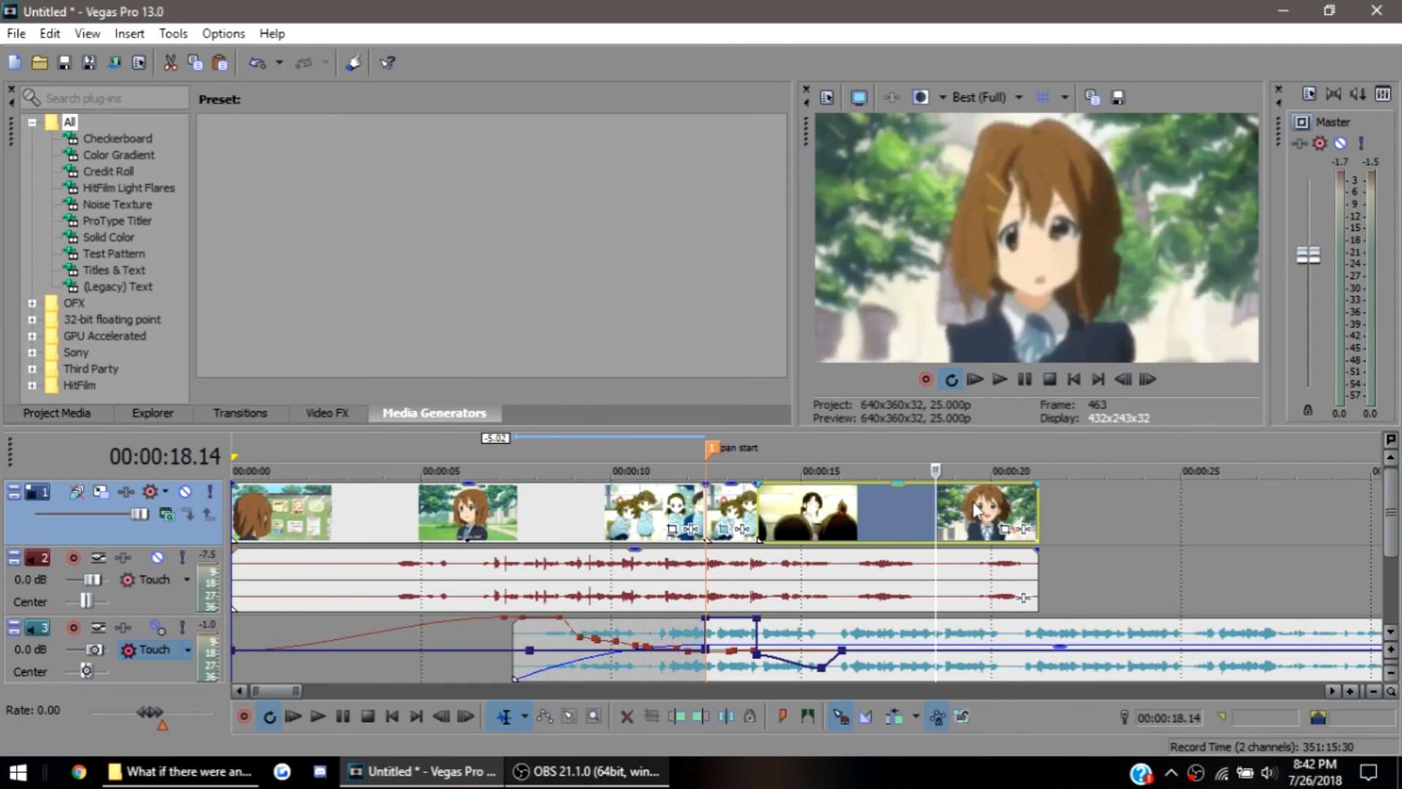
Solo the video clips' audio track and play the second video clip from 00:00:58.04
scroll(960, 525, "down", 2)
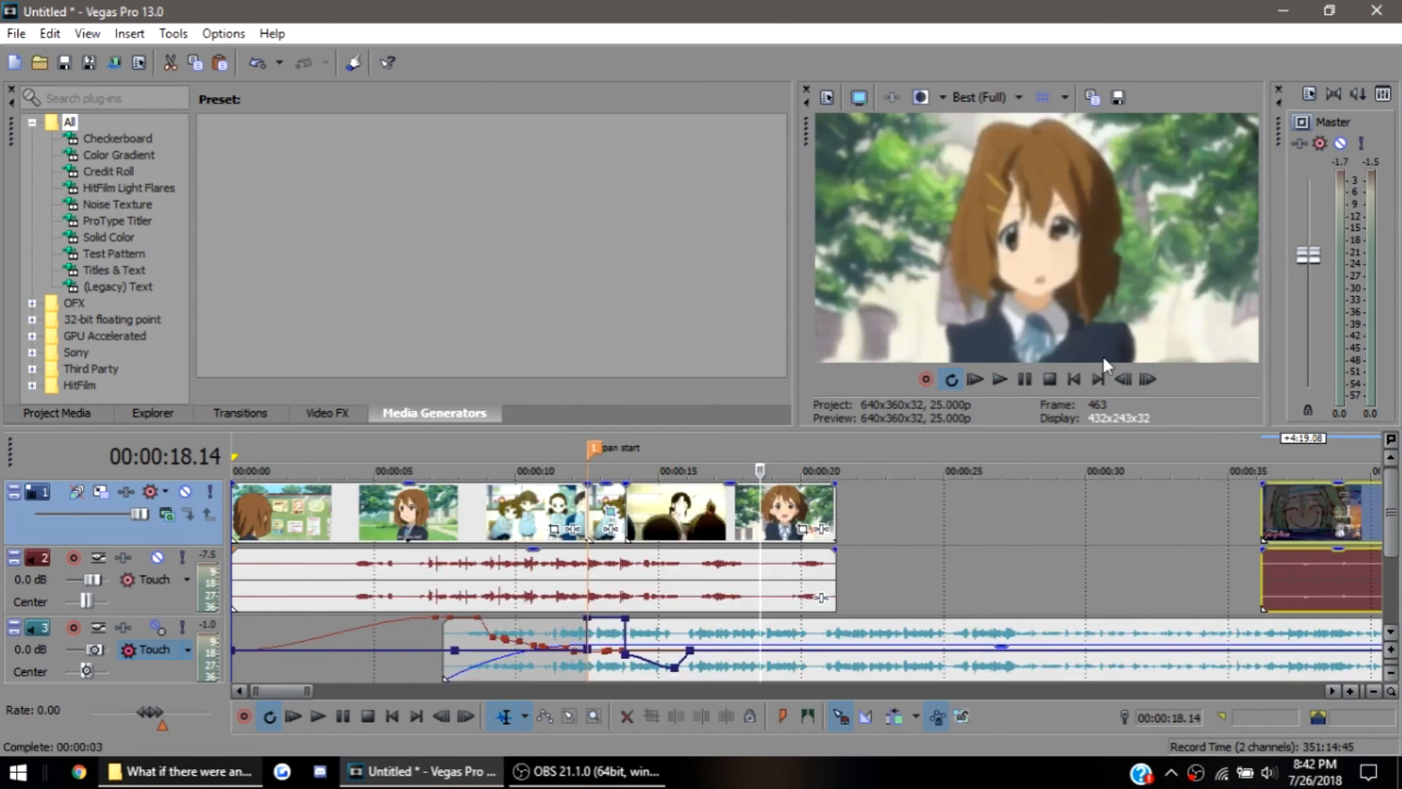
scroll(1047, 561, "down", 1)
scroll(1048, 570, "down", 1)
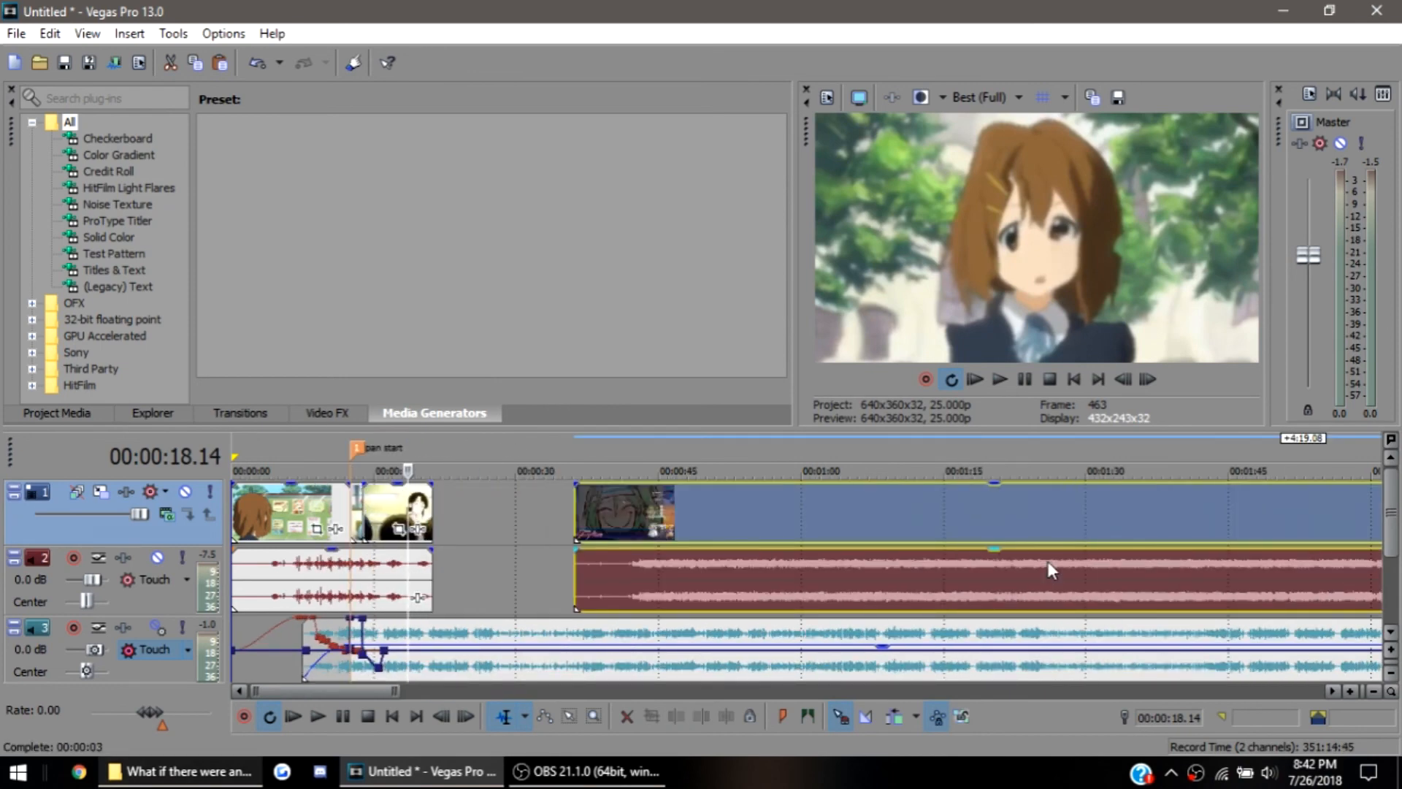
left_click(784, 518)
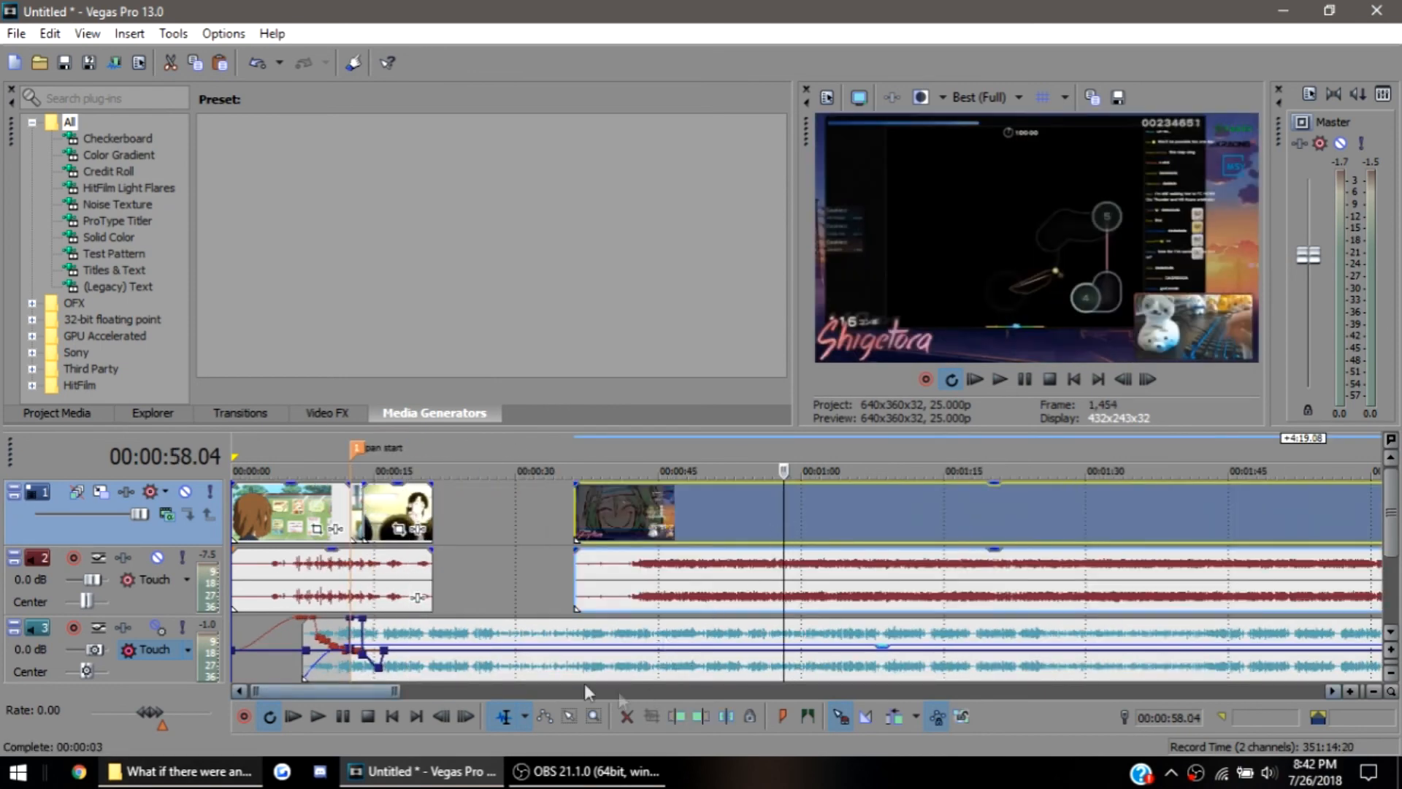
left_click(182, 559)
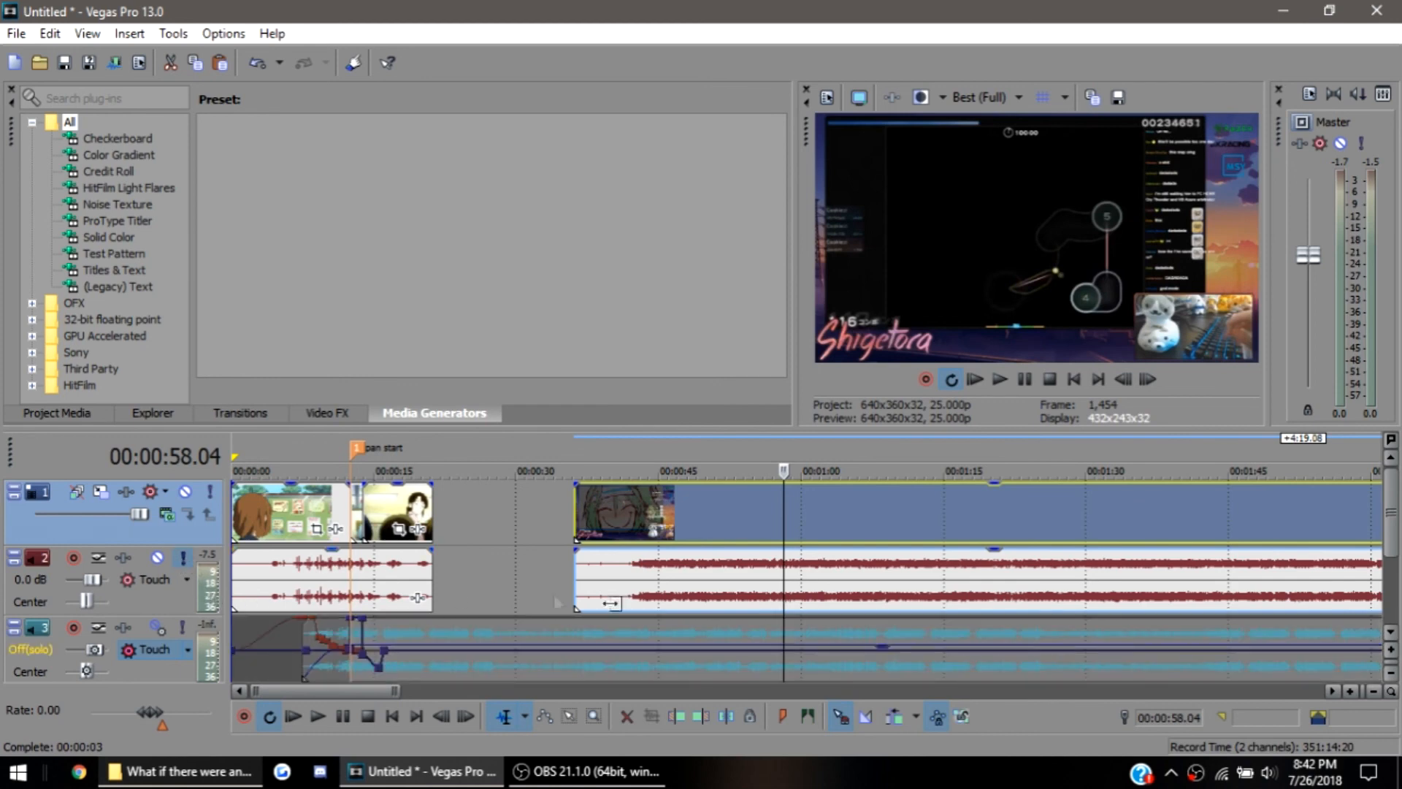
key("space")
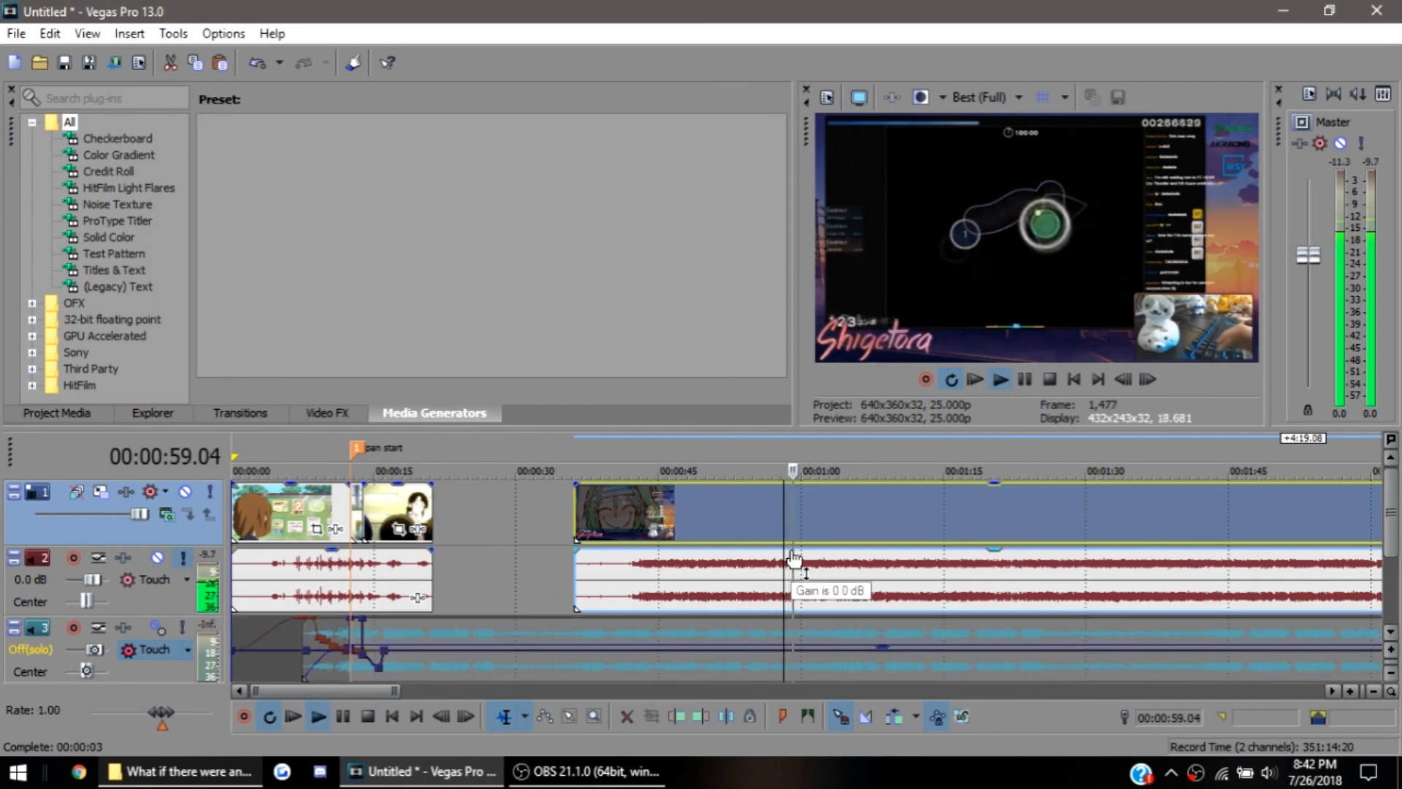
key("space")
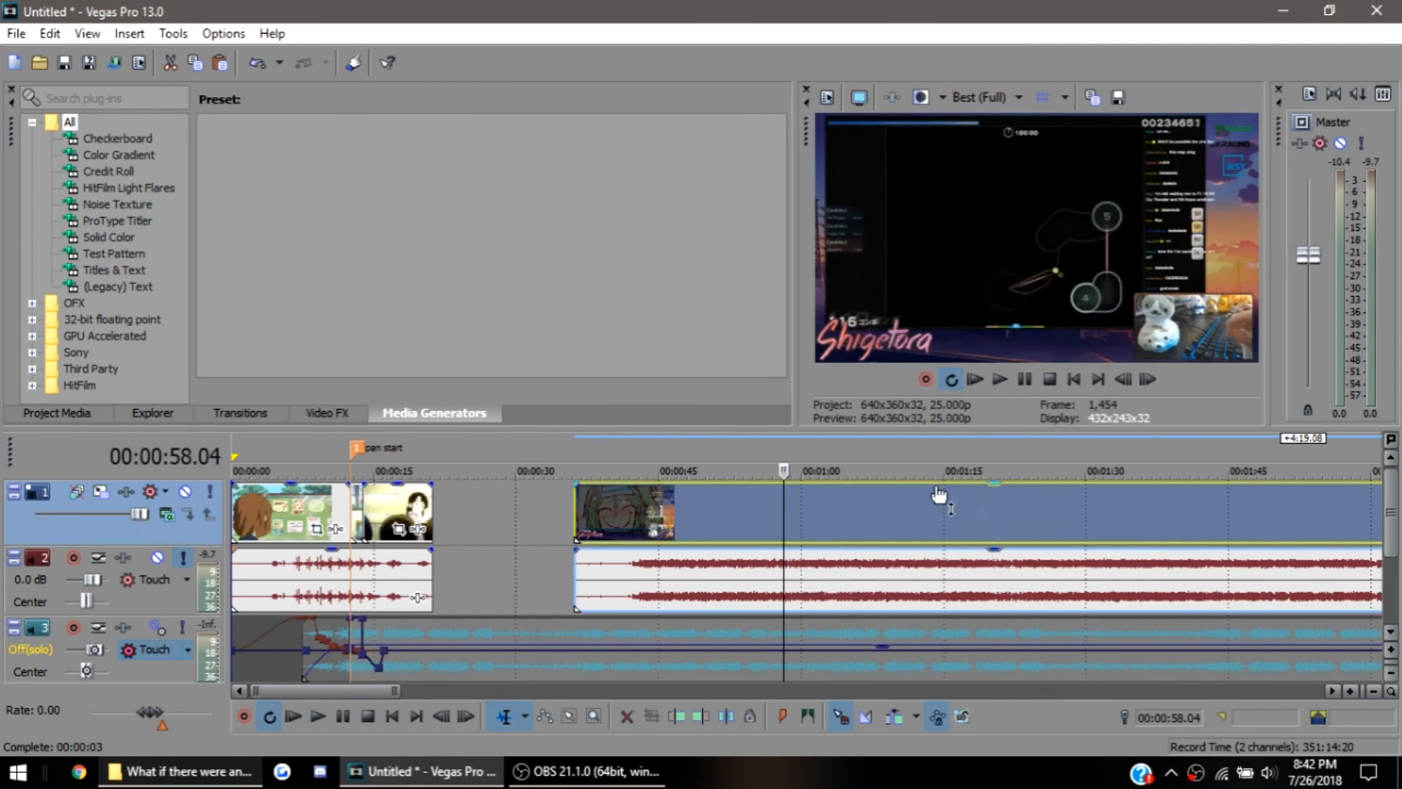
Split the gameplay clip at 00:00:58.04 and again at 00:01:20.05
scroll(806, 567, "up", 2)
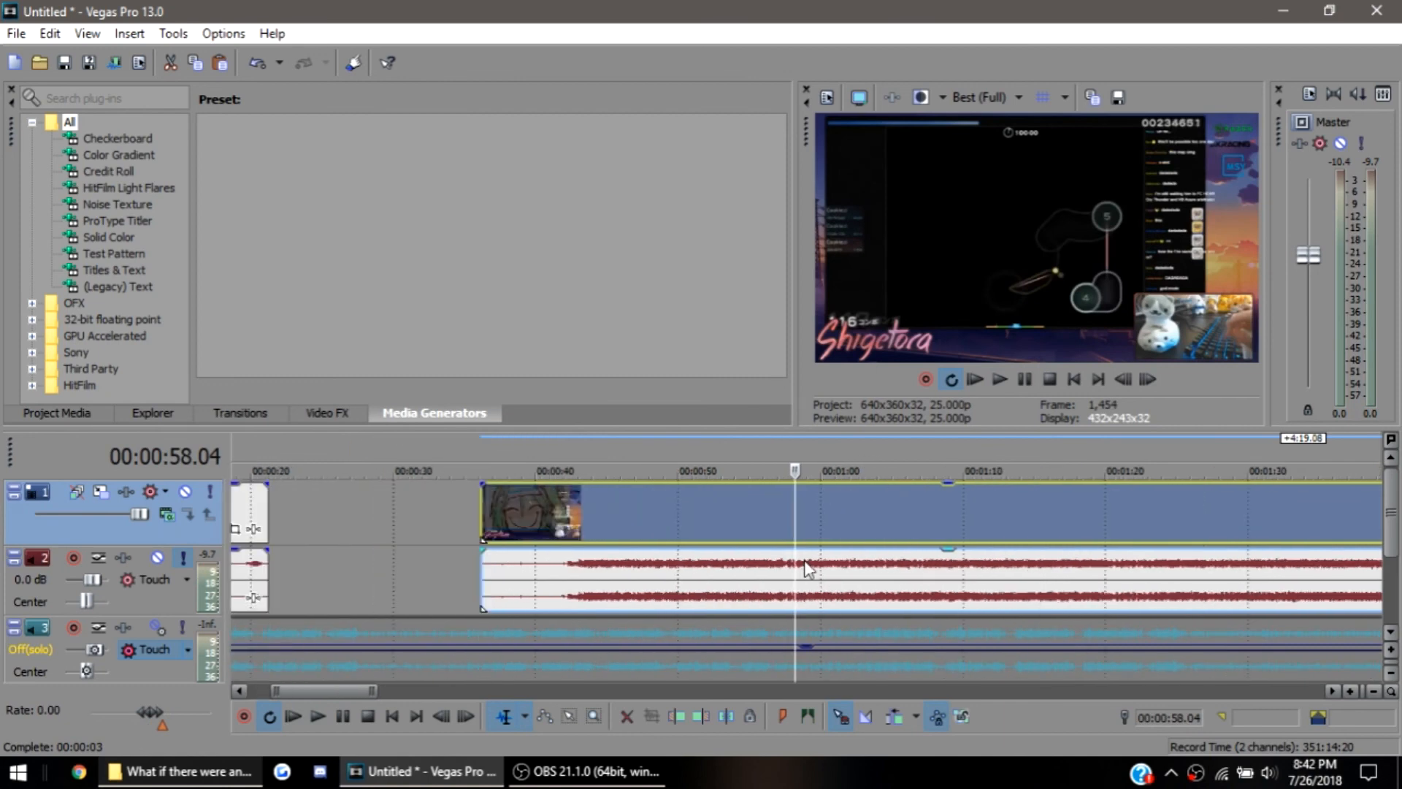
key("s")
left_click(1107, 528)
key("s")
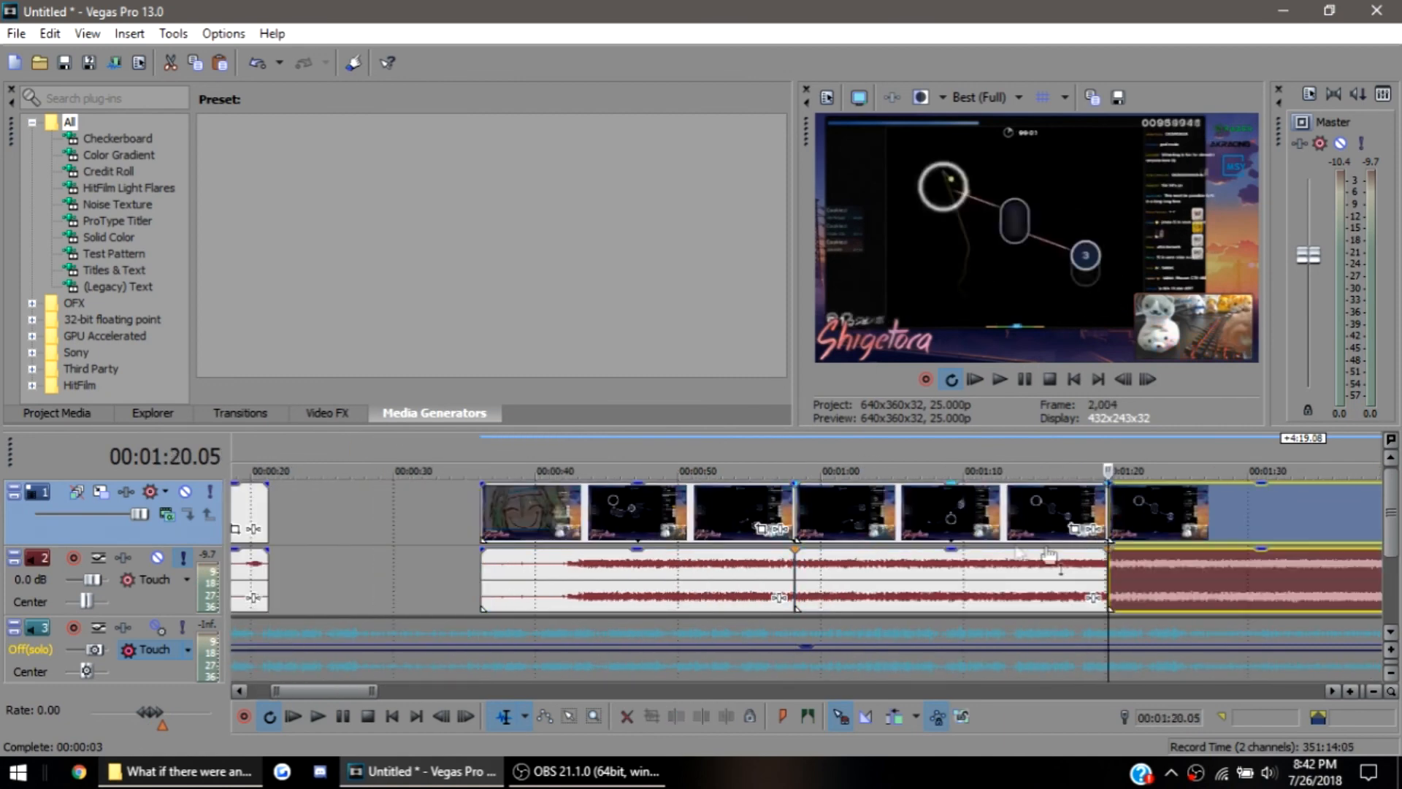
Trim the end of the middle gameplay segment back to about 00:01:03 and play the shortened segment from its start
left_click(905, 536)
left_click(798, 541)
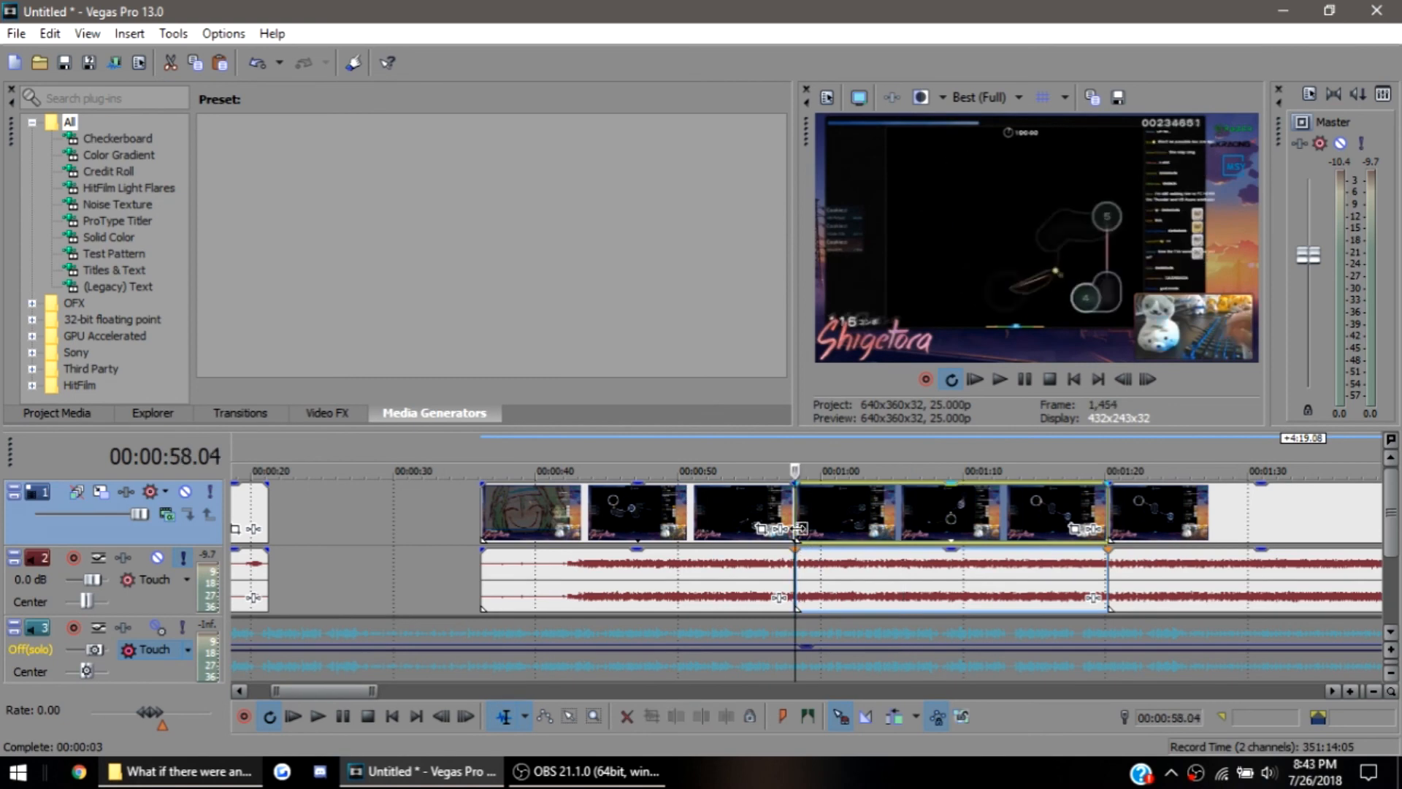
left_click(951, 545)
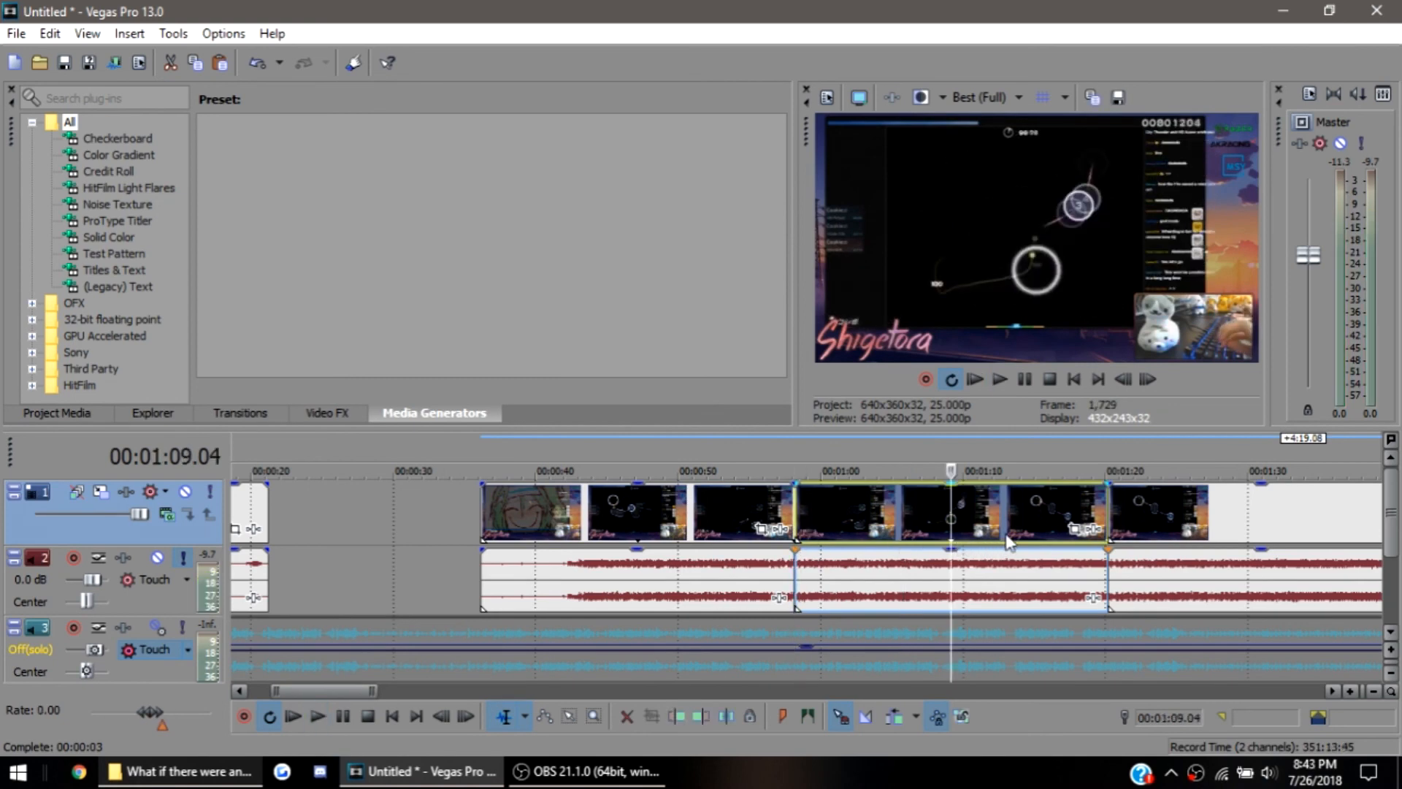
left_click(1060, 532)
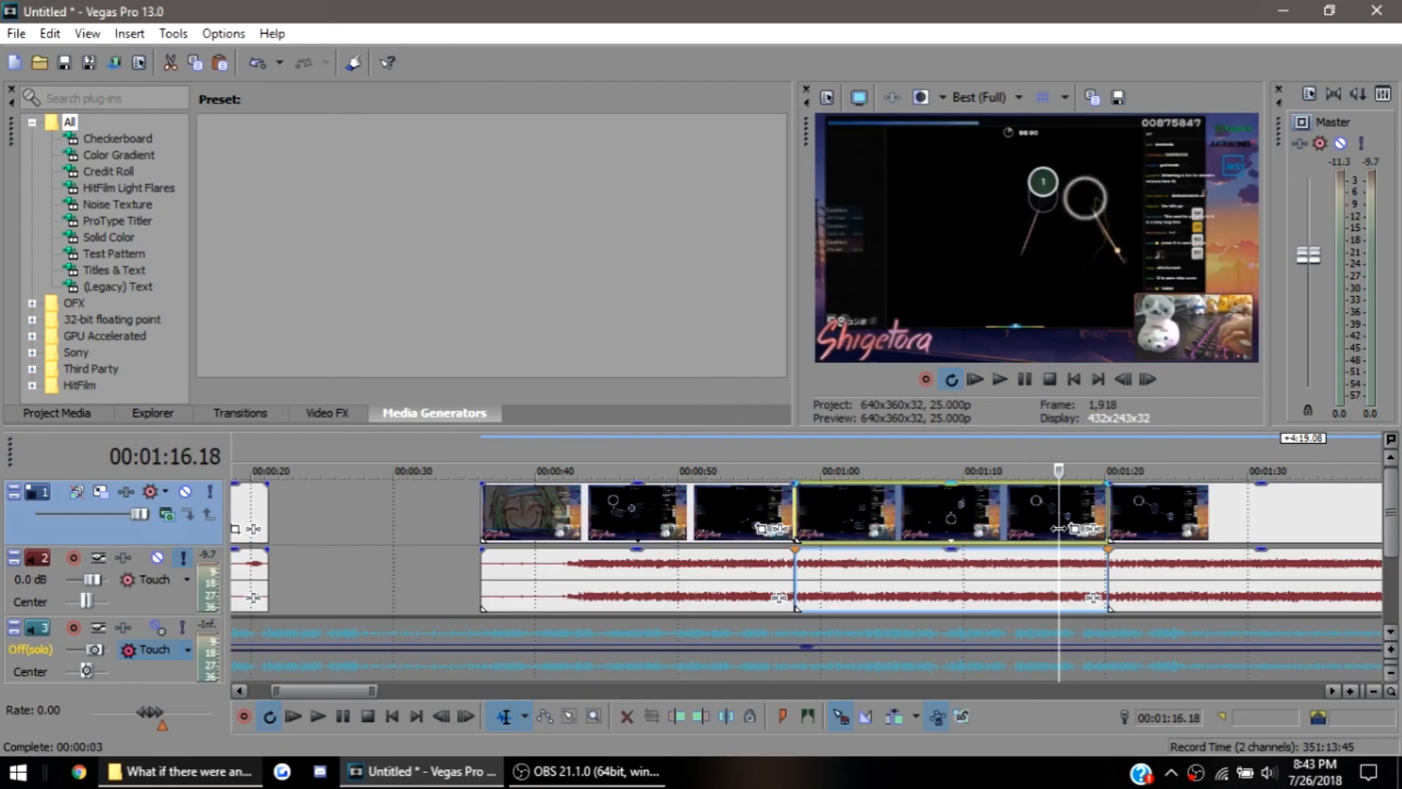
left_click(796, 526)
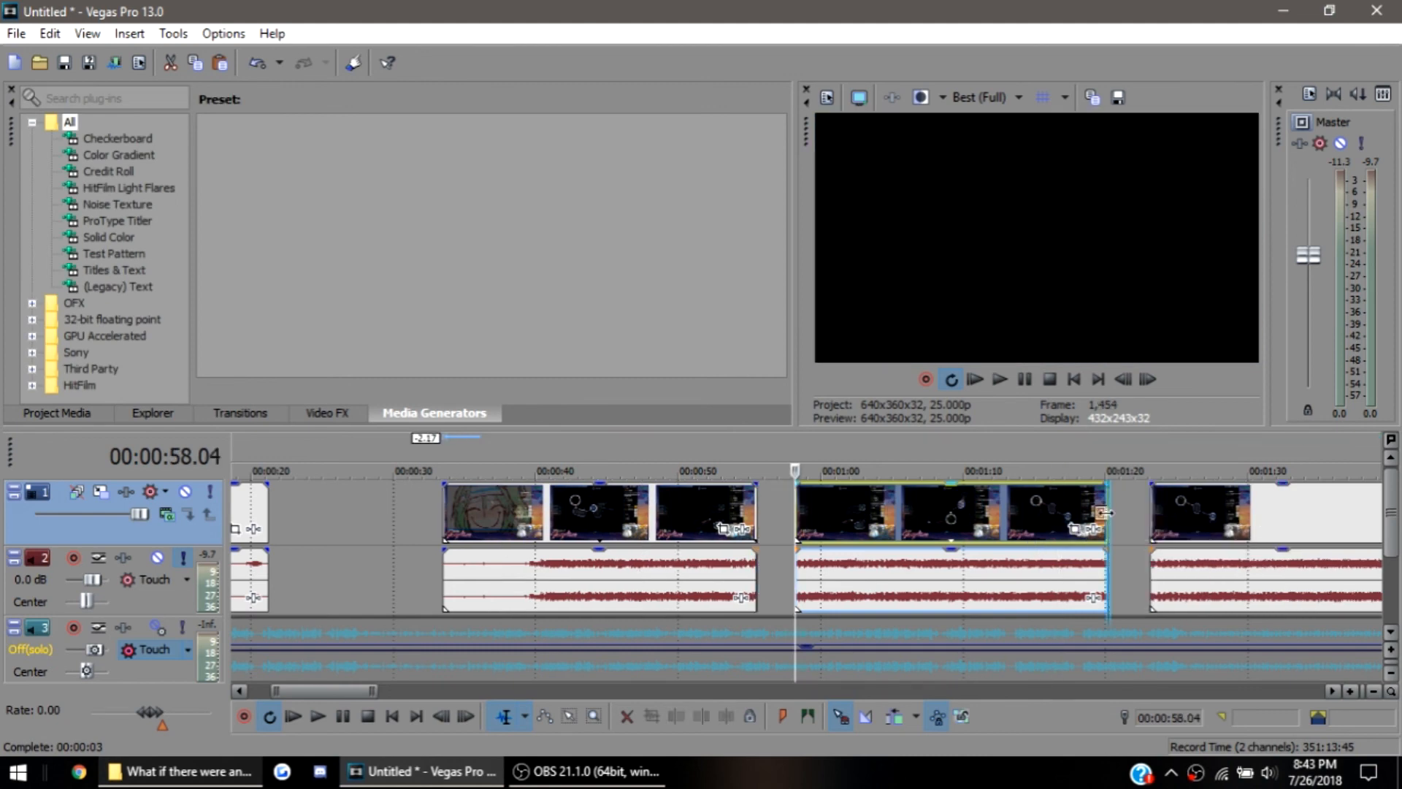
left_click_drag(1106, 521, 831, 523)
key("space")
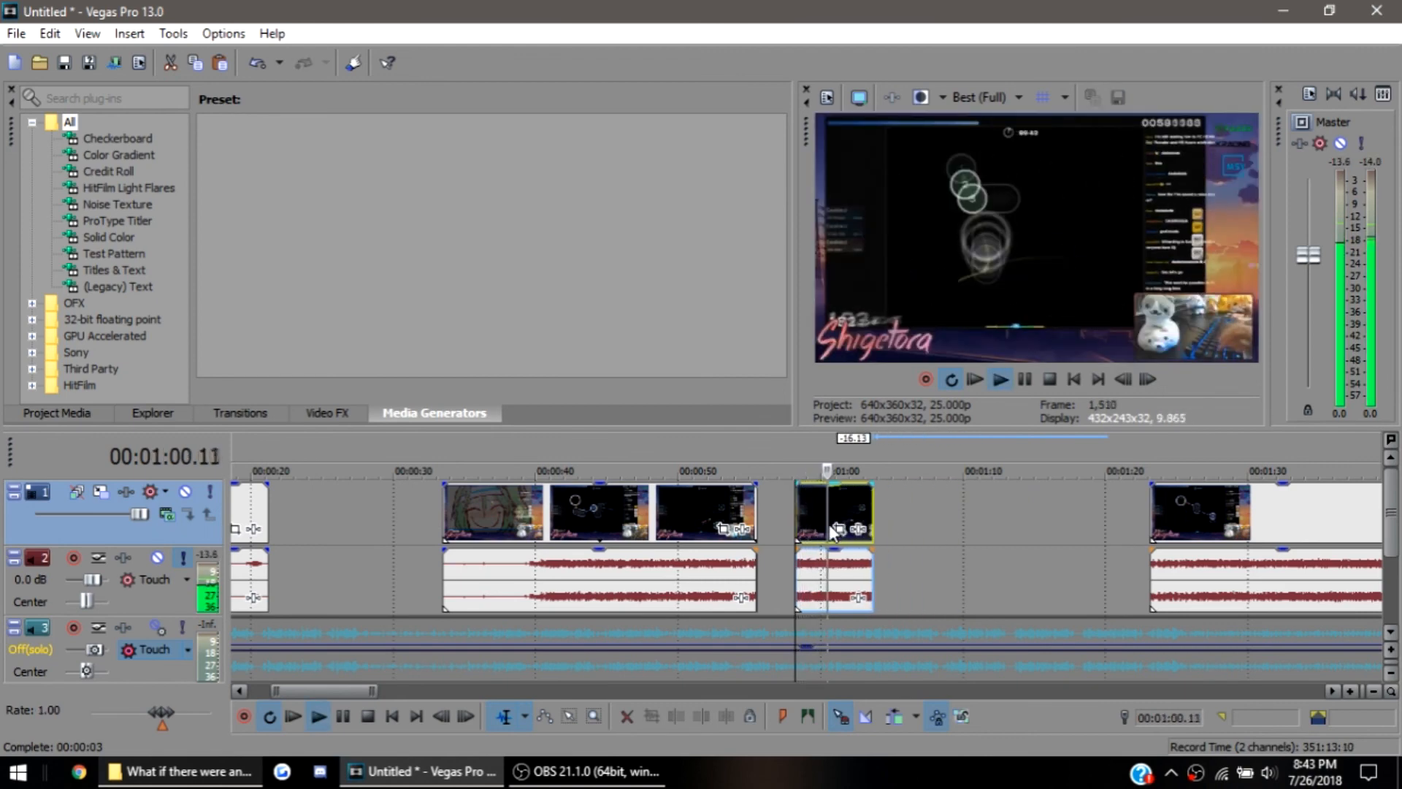
key("space")
Extend the middle gameplay segment at both ends until it meets its neighbouring segments, and play it from its new start
left_click_drag(871, 516, 1153, 550)
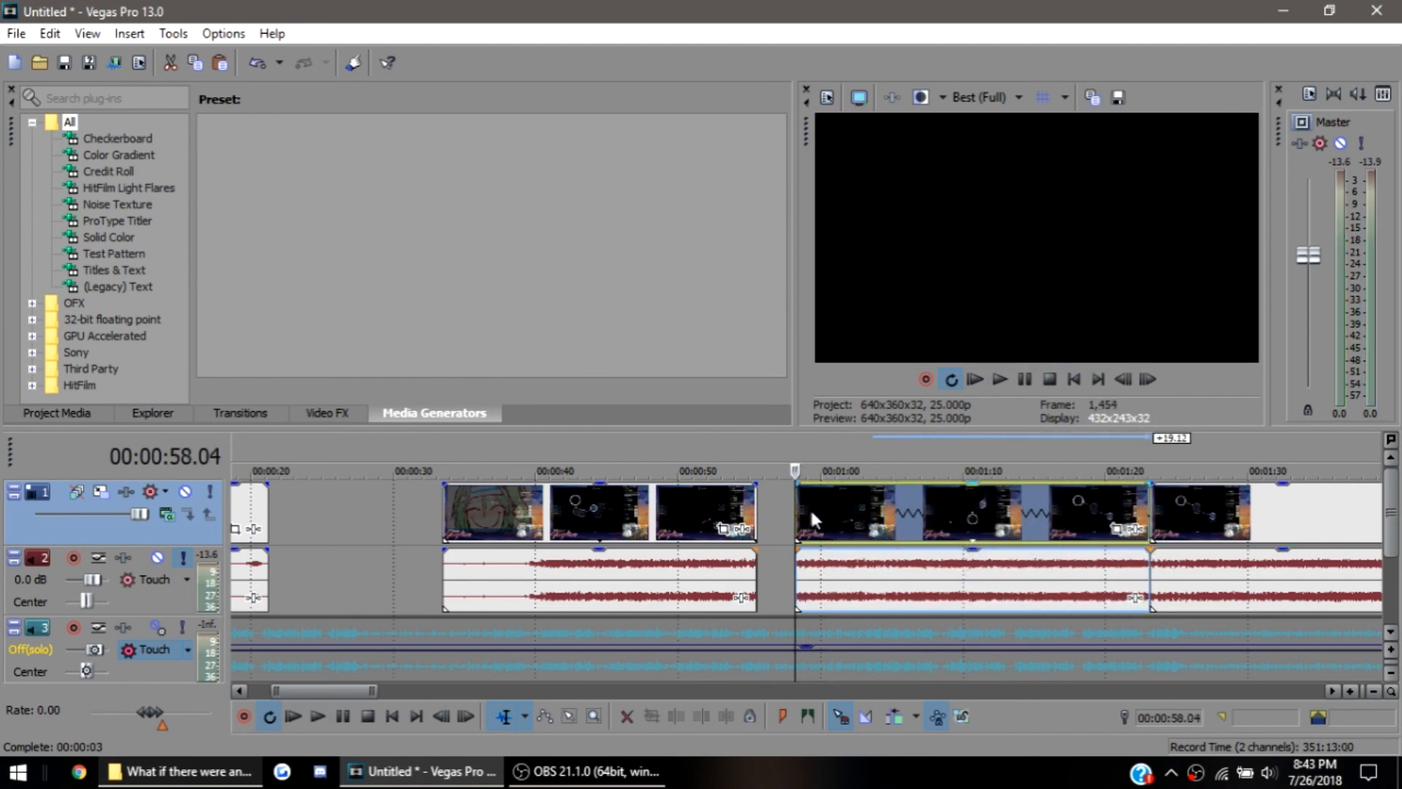
left_click_drag(797, 513, 758, 529)
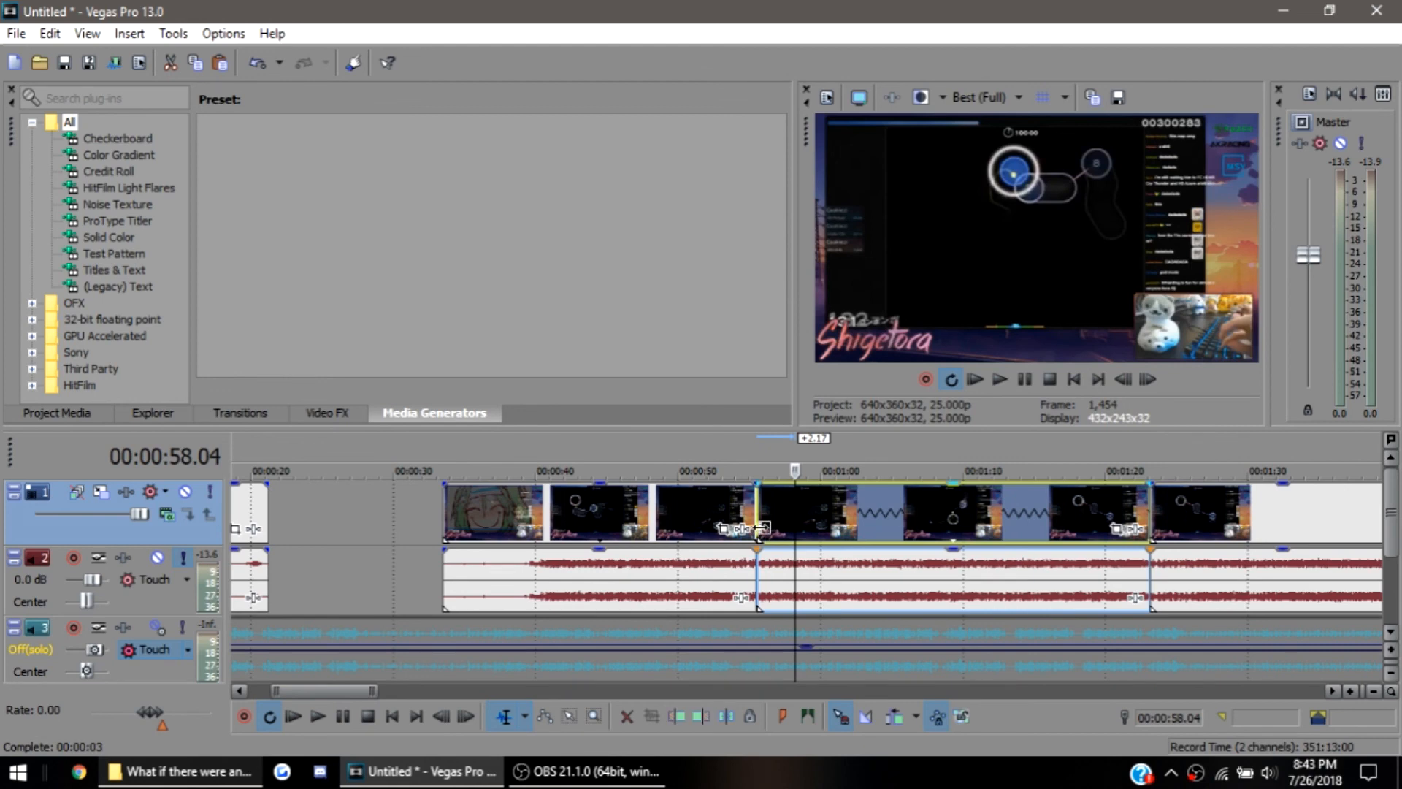
left_click(759, 527)
key("space")
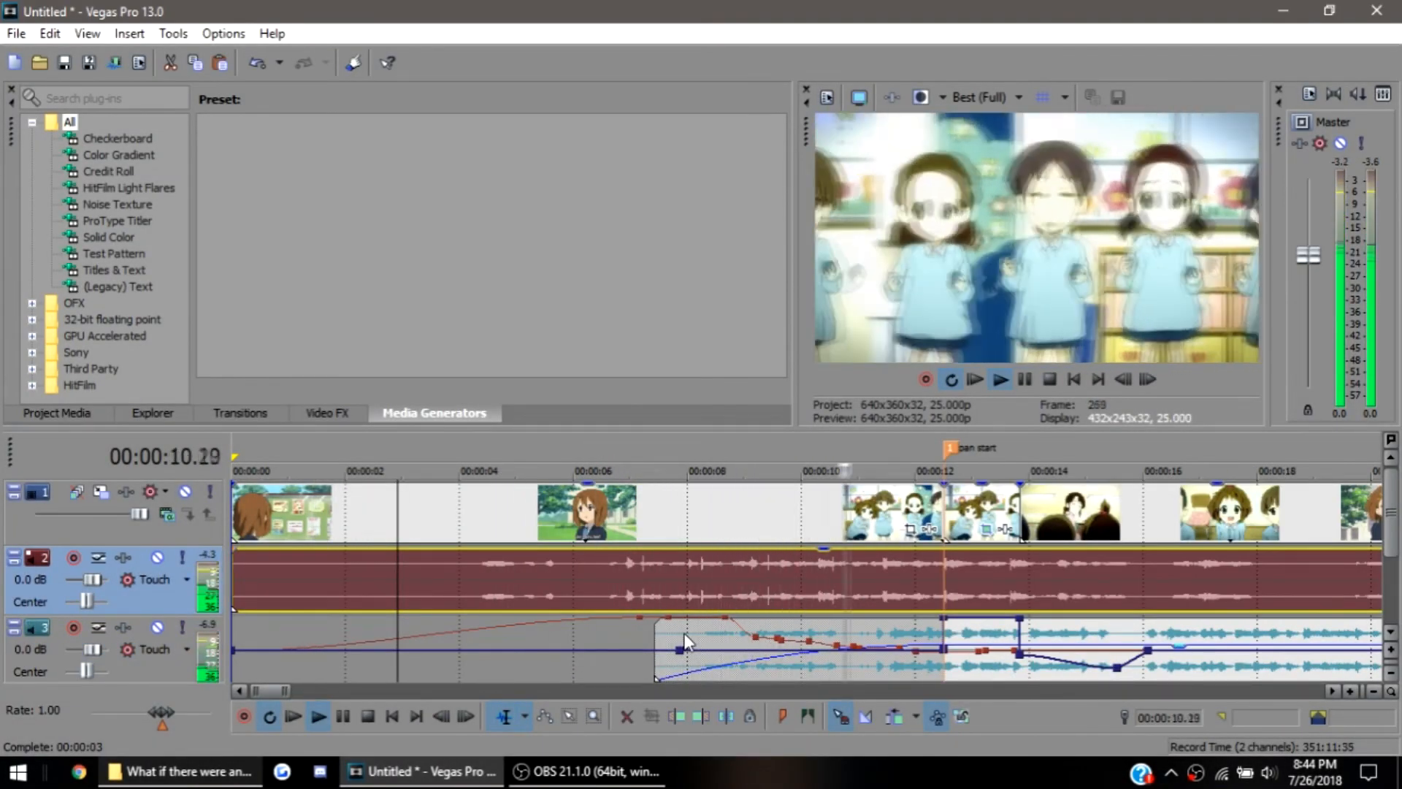
Lower the song track's volume envelope to -4.3 dB at 00:00:16.05, lower its point near the song's start, and play back
left_click_drag(1148, 649, 1154, 667)
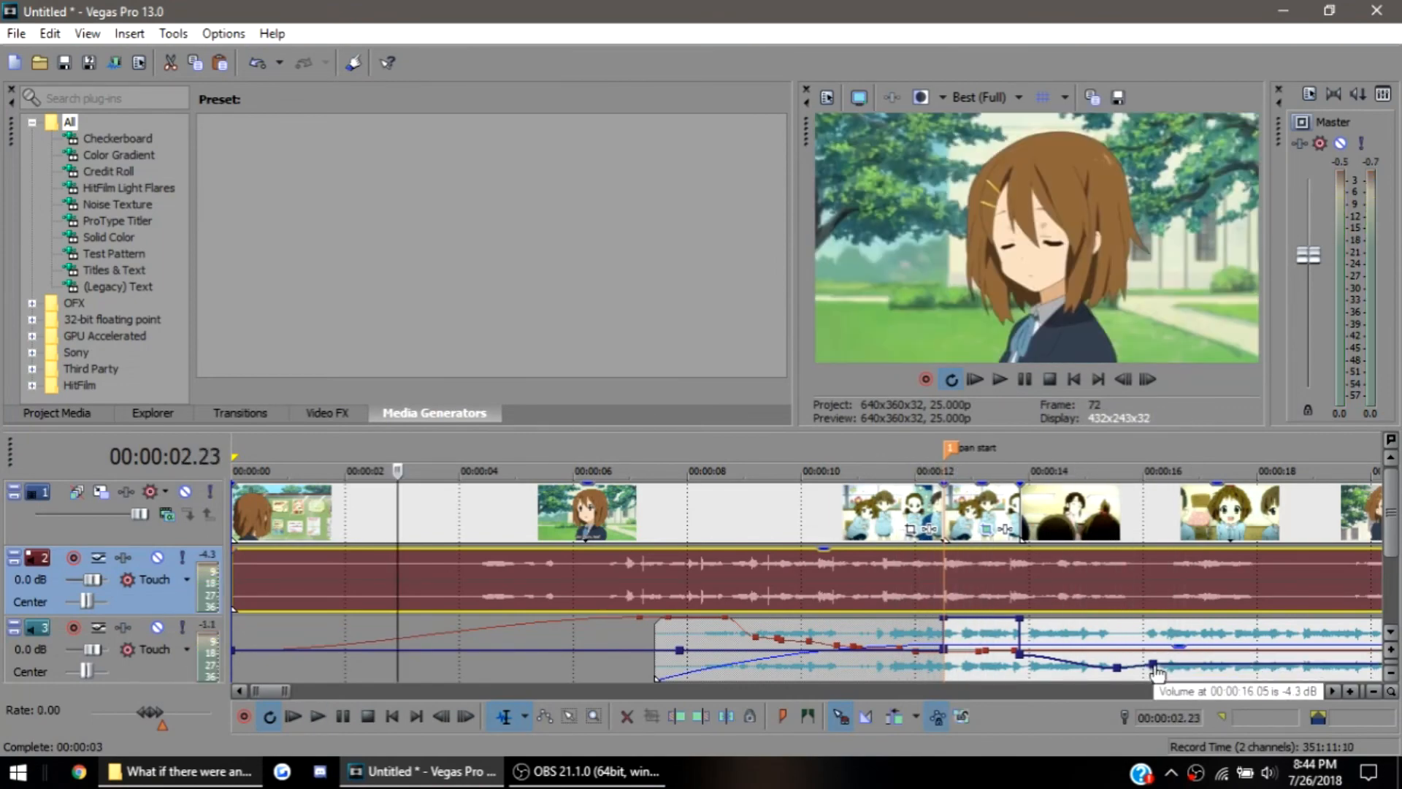
key("space")
scroll(833, 671, "up", 4)
key("space")
scroll(833, 671, "down", 2)
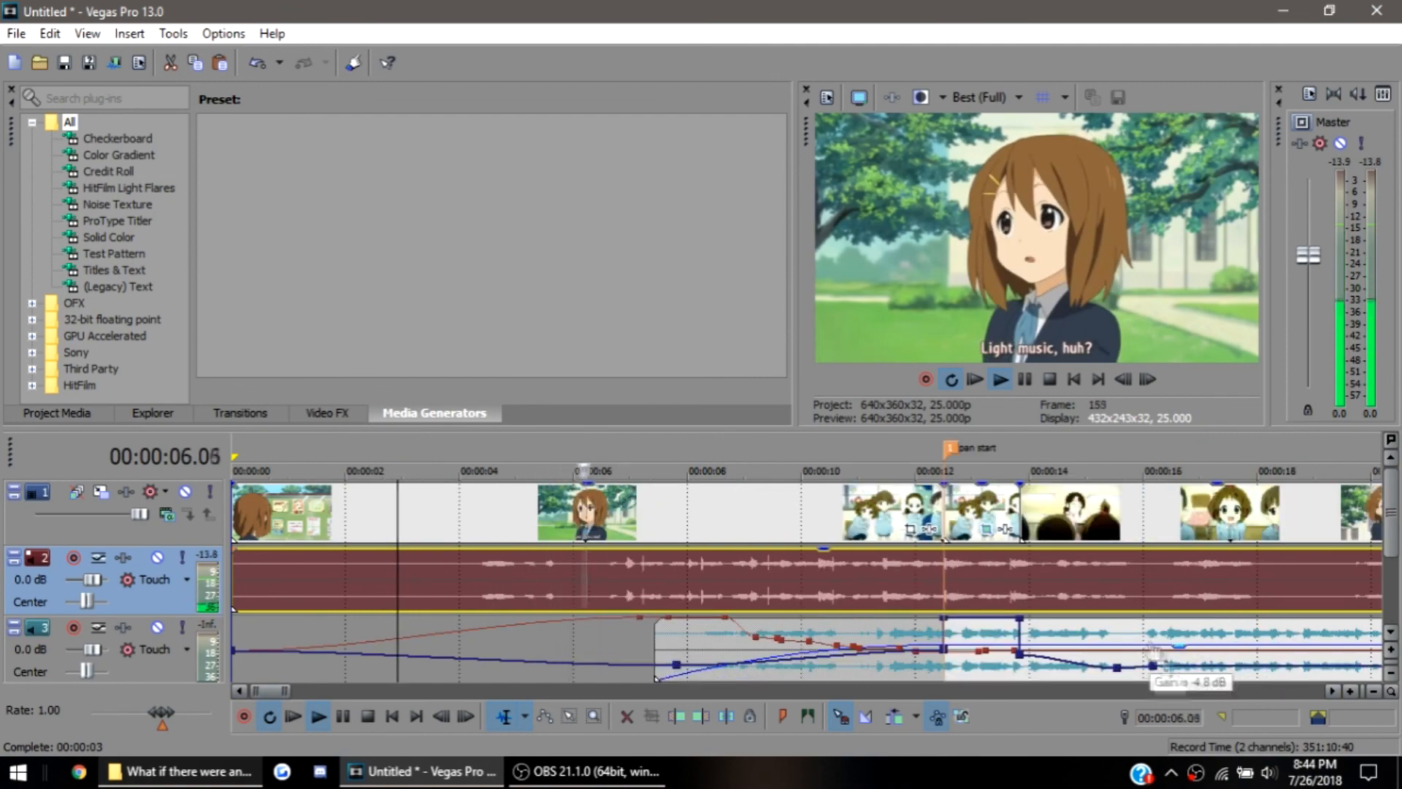
Set the song event's gain to -3.6 dB during playback and stop with the cursor at 00:00:18.07
left_click(1181, 653)
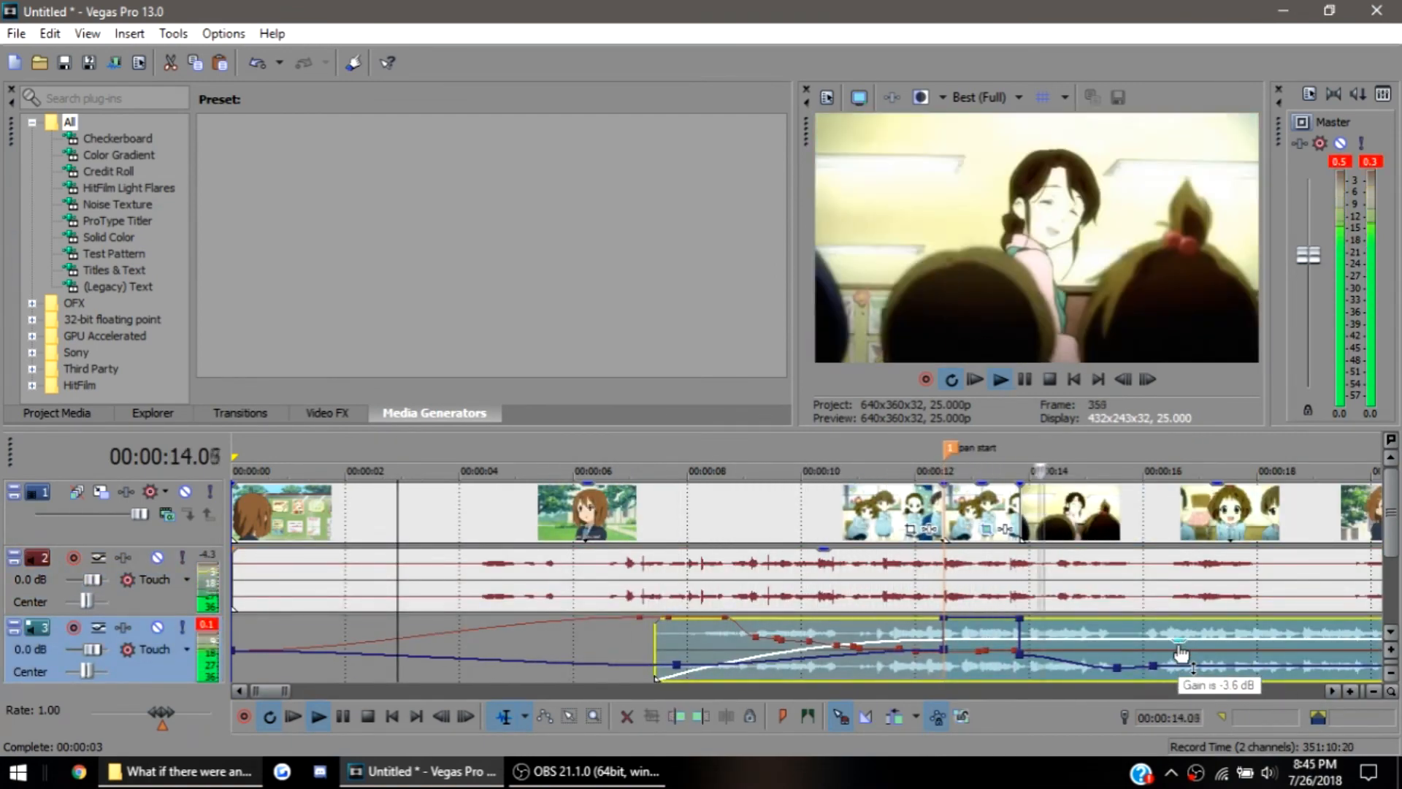
scroll(1204, 631, "down", 2)
key("Return")
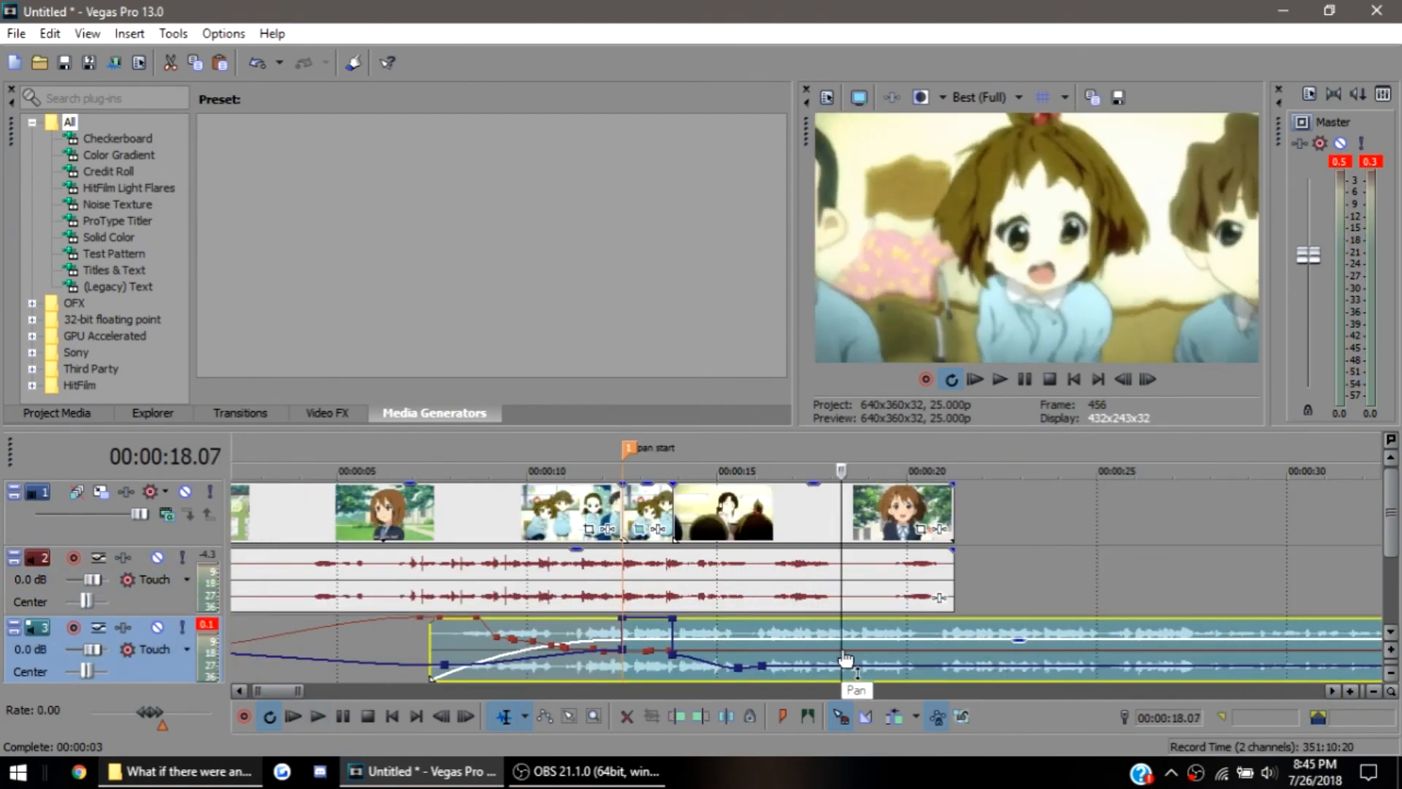
Cut the song off at 00:00:18.07 and play it back with a fade-out over about its last second
key("s")
key("Delete")
left_click_drag(840, 622, 796, 628)
key("space")
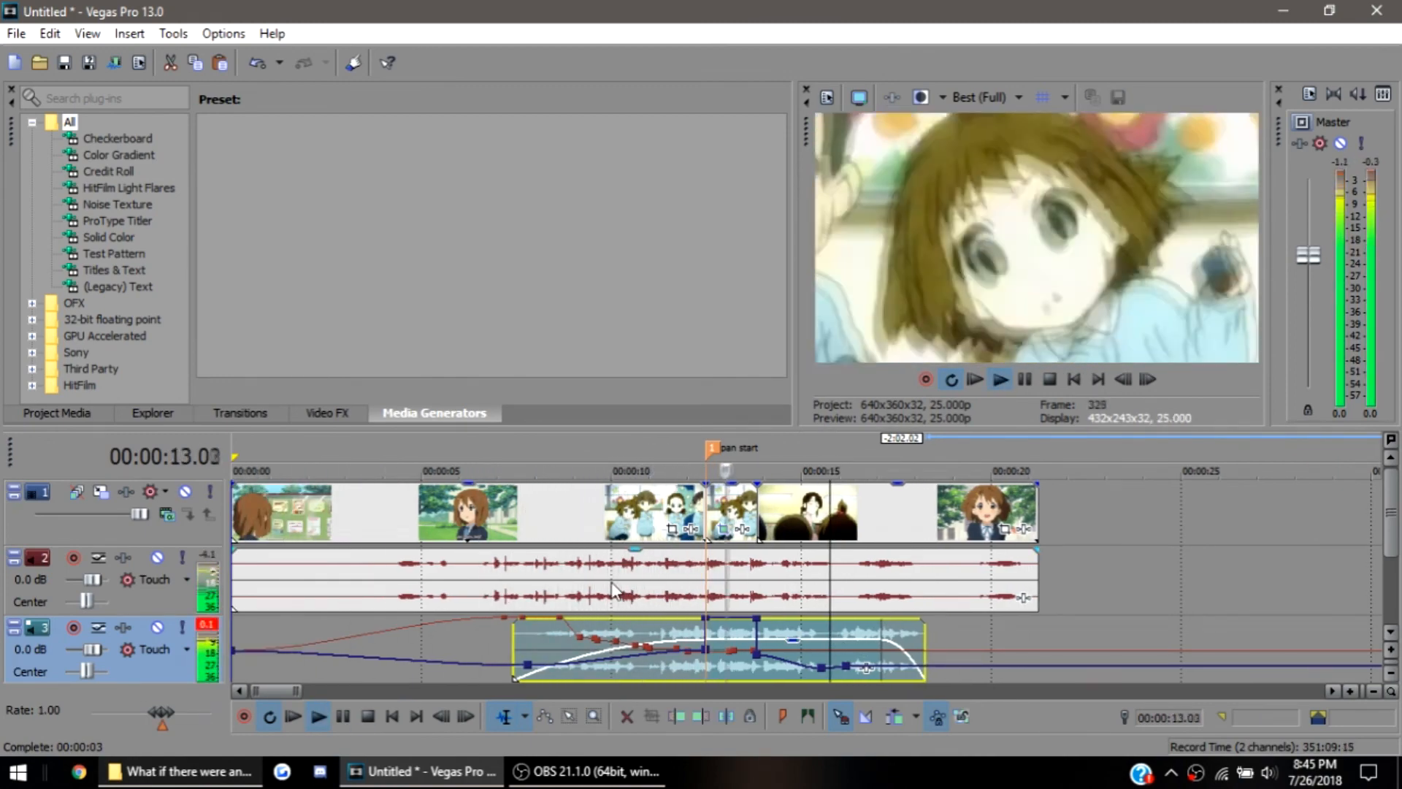
key("Return")
Open Event Pan/Crop for the short clip that begins at the pan start marker
scroll(735, 619, "down", 3)
scroll(786, 614, "up", 3)
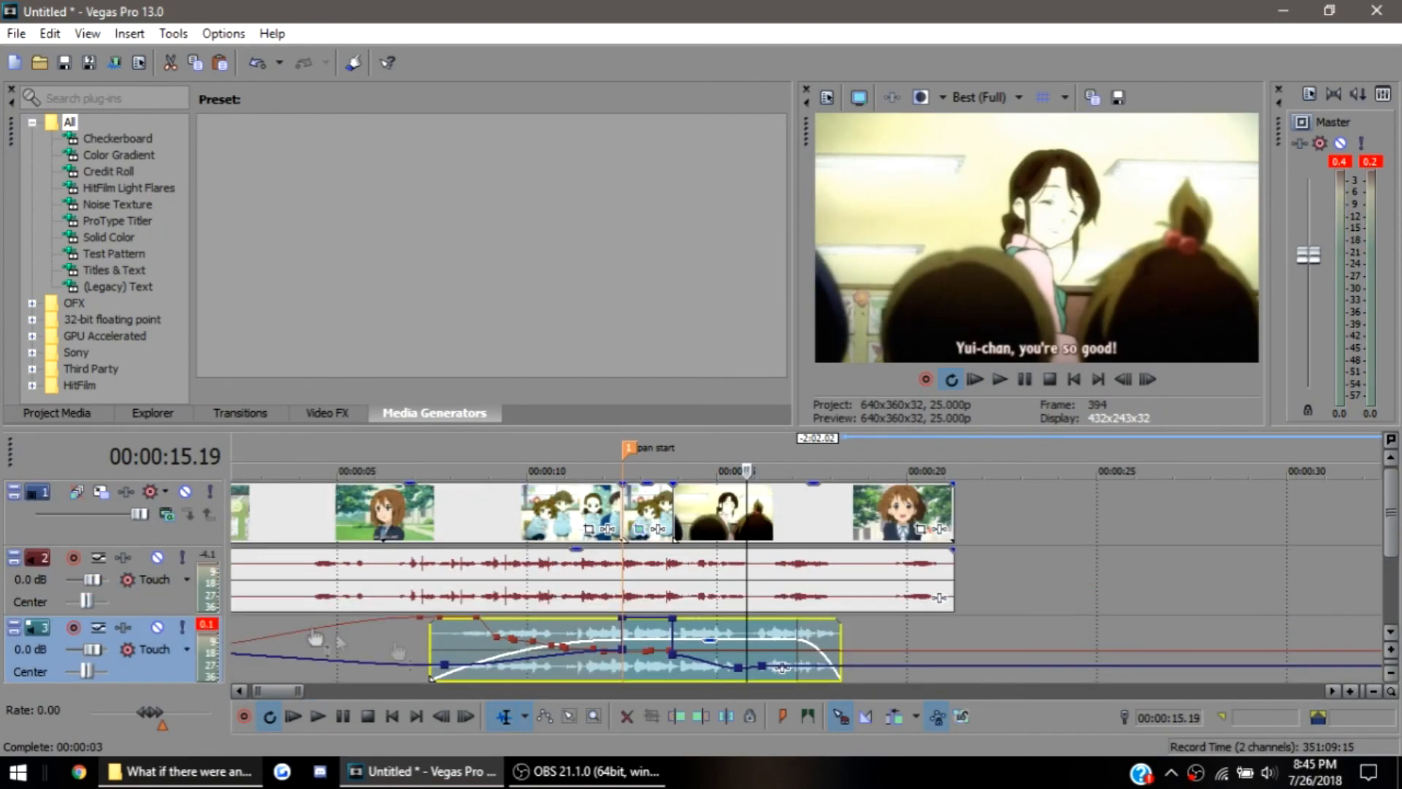
scroll(763, 613, "up", 3)
scroll(765, 613, "down", 2)
left_click(652, 528)
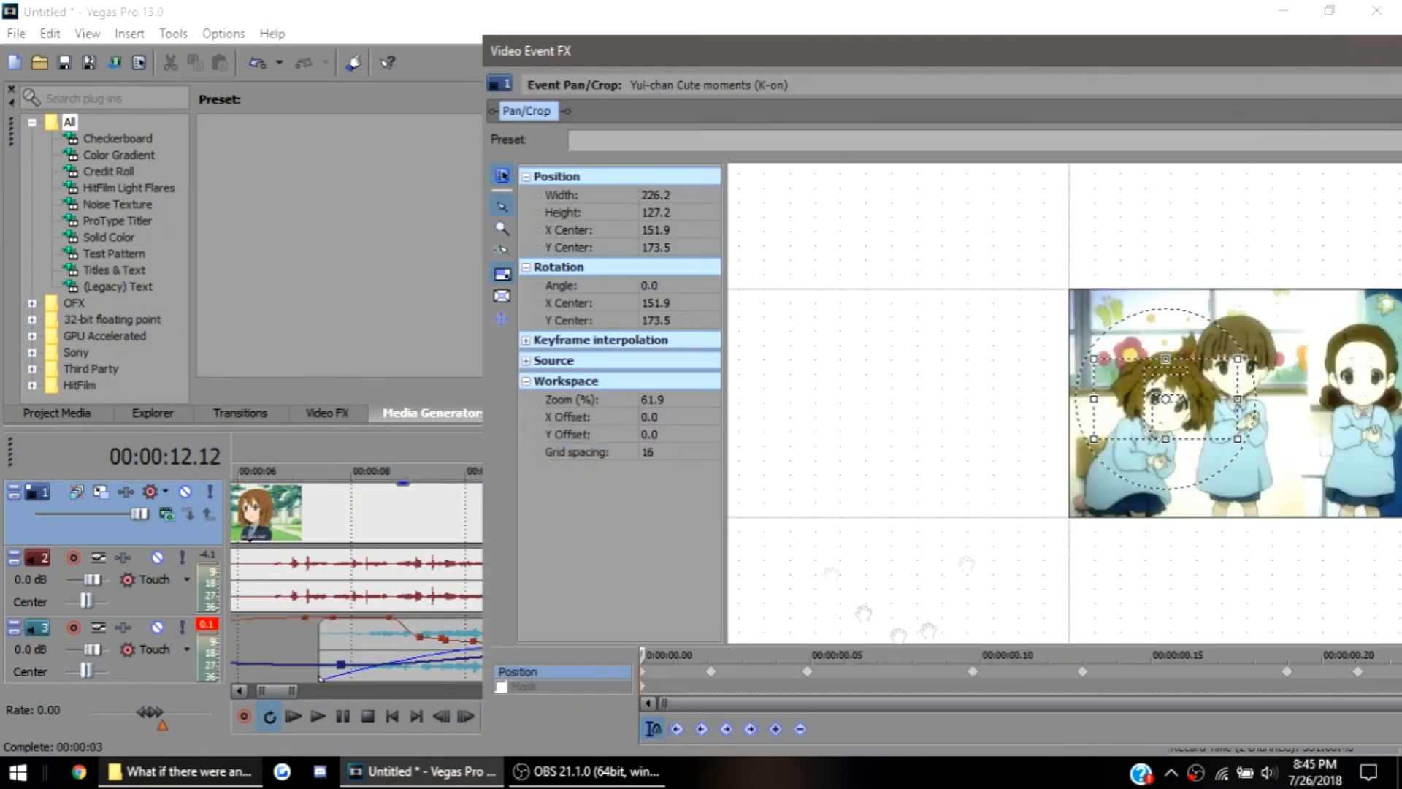
left_click_drag(1016, 63, 866, 51)
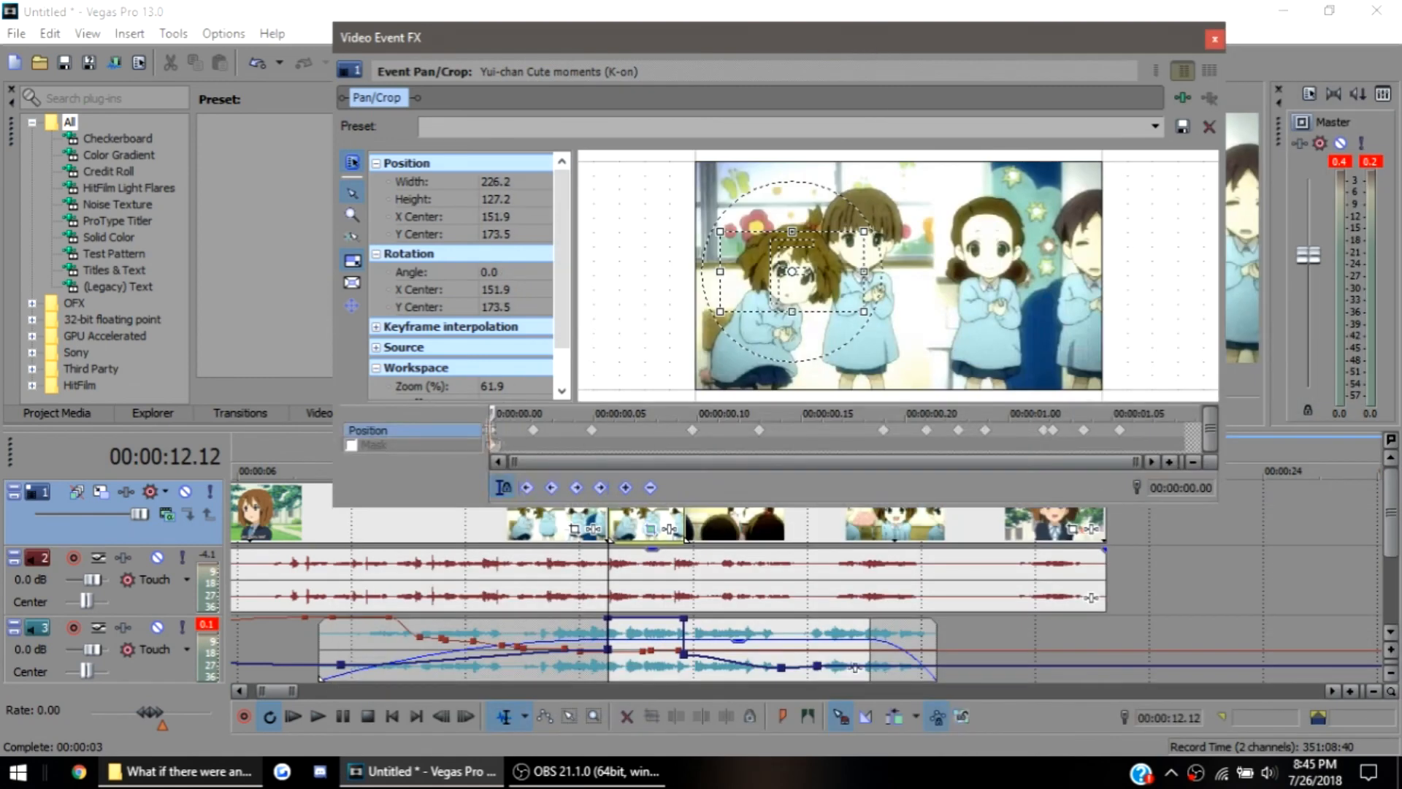
Add a pan/crop position keyframe at 00:00:00.04 by repositioning the crop frame over the leftmost girl's face
scroll(647, 213, "up", 2)
mouse_move(857, 221)
left_mouse_down()
mouse_move(840, 230)
mouse_move(854, 232)
left_mouse_up()
left_click(533, 430)
left_click(577, 430)
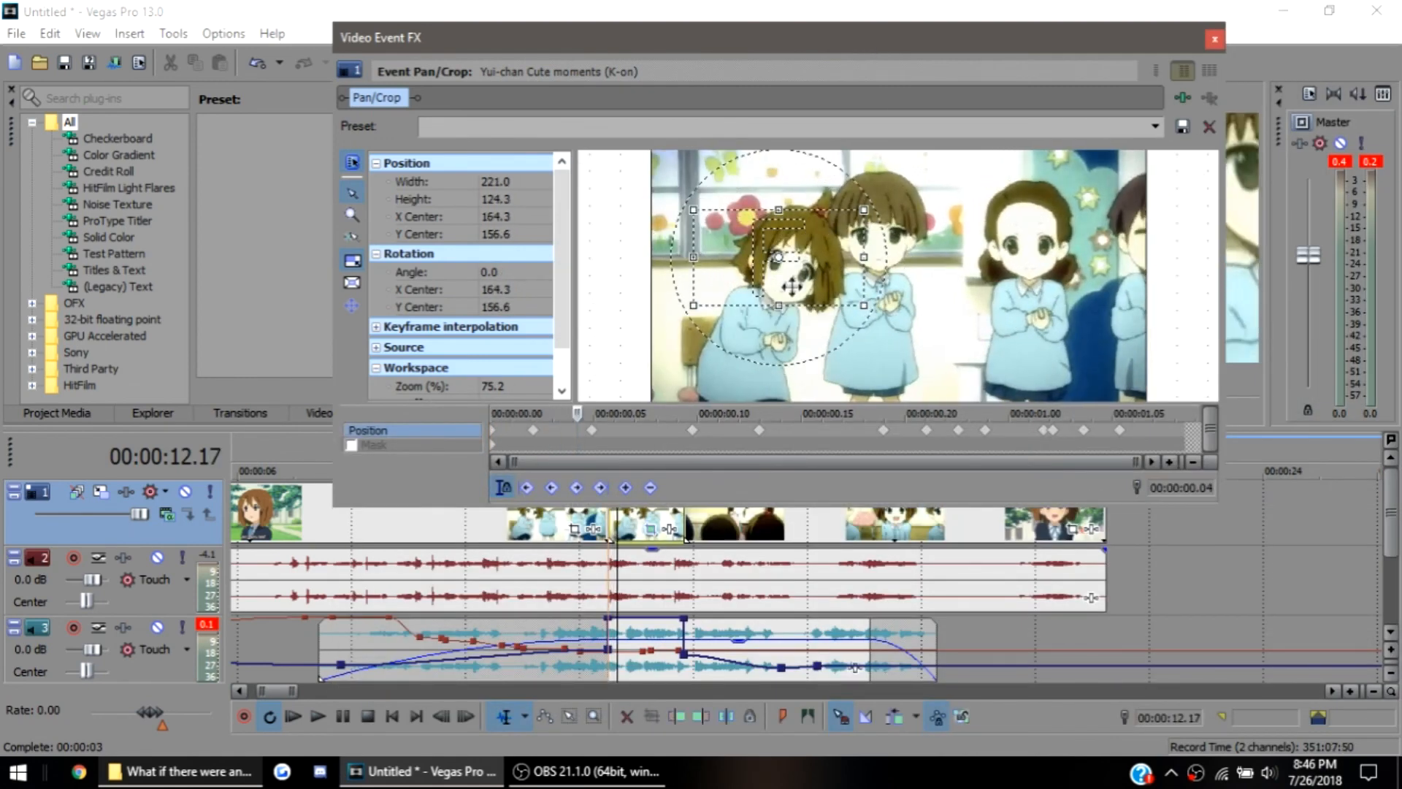
left_click_drag(704, 231, 771, 257)
left_click_drag(900, 38, 748, 155)
Add a position keyframe at 00:00:00.10 with the crop frame shrunk to 131.7 by 74.1 and centred at X 86.0, Y 154.8
left_click(391, 524)
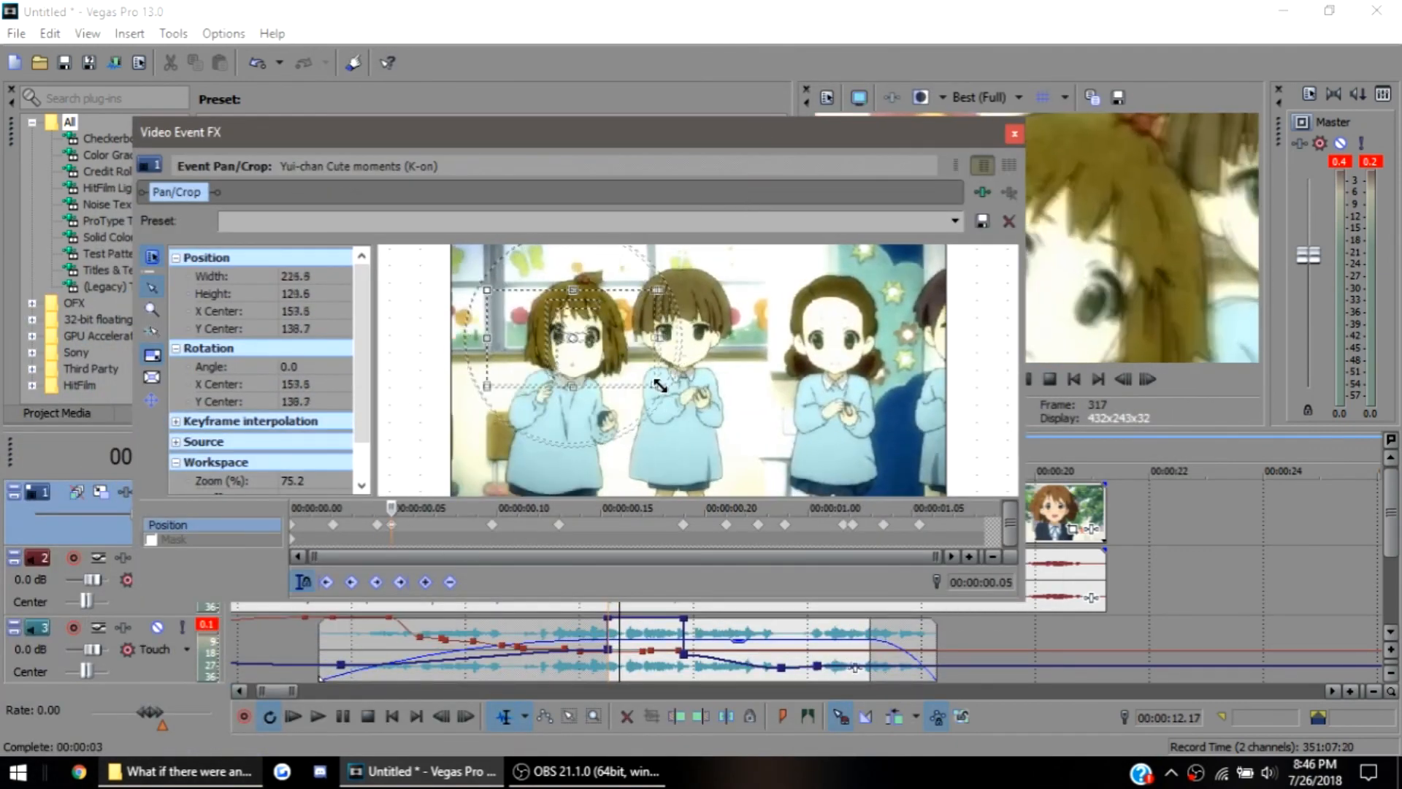
left_click(492, 524)
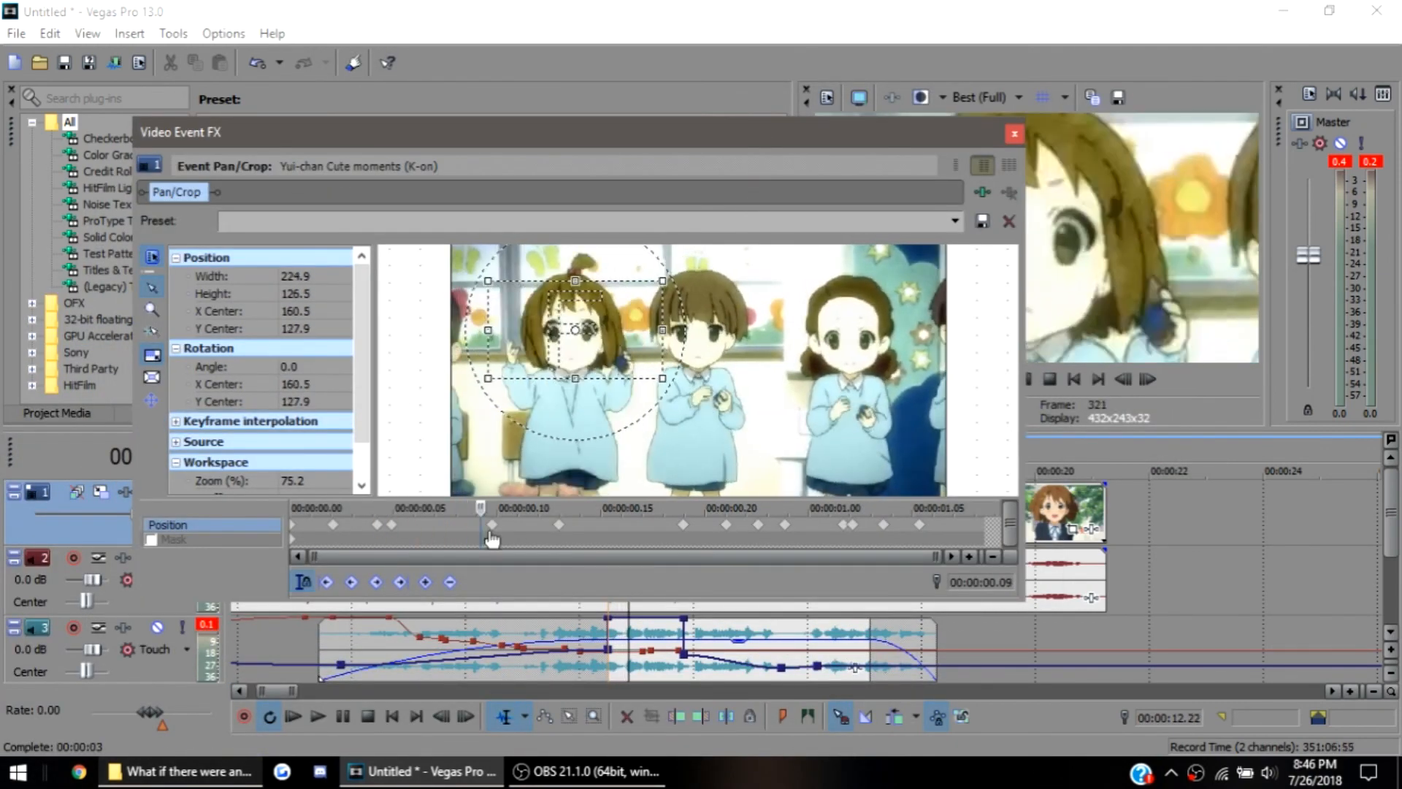
left_click(527, 526)
left_click_drag(528, 525, 506, 529)
scroll(511, 532, "up", 4)
left_click_drag(658, 288, 629, 305)
left_click_drag(606, 320, 554, 333)
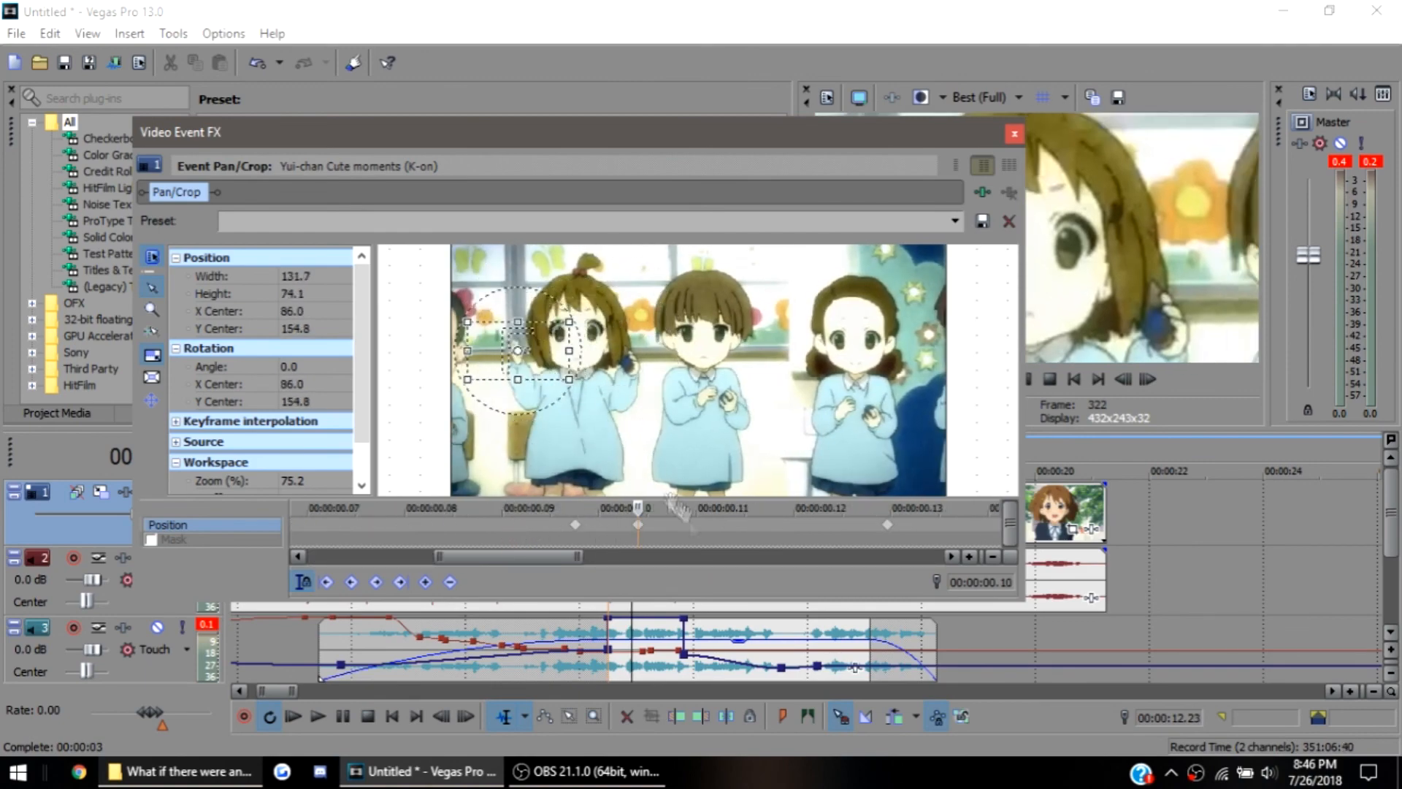
Remove the added position keyframe at 00:00:00.10 and go to the keyframe at 00:00:00.13
left_click(690, 525)
left_click(726, 524)
left_click(887, 525)
scroll(867, 528, "down", 4)
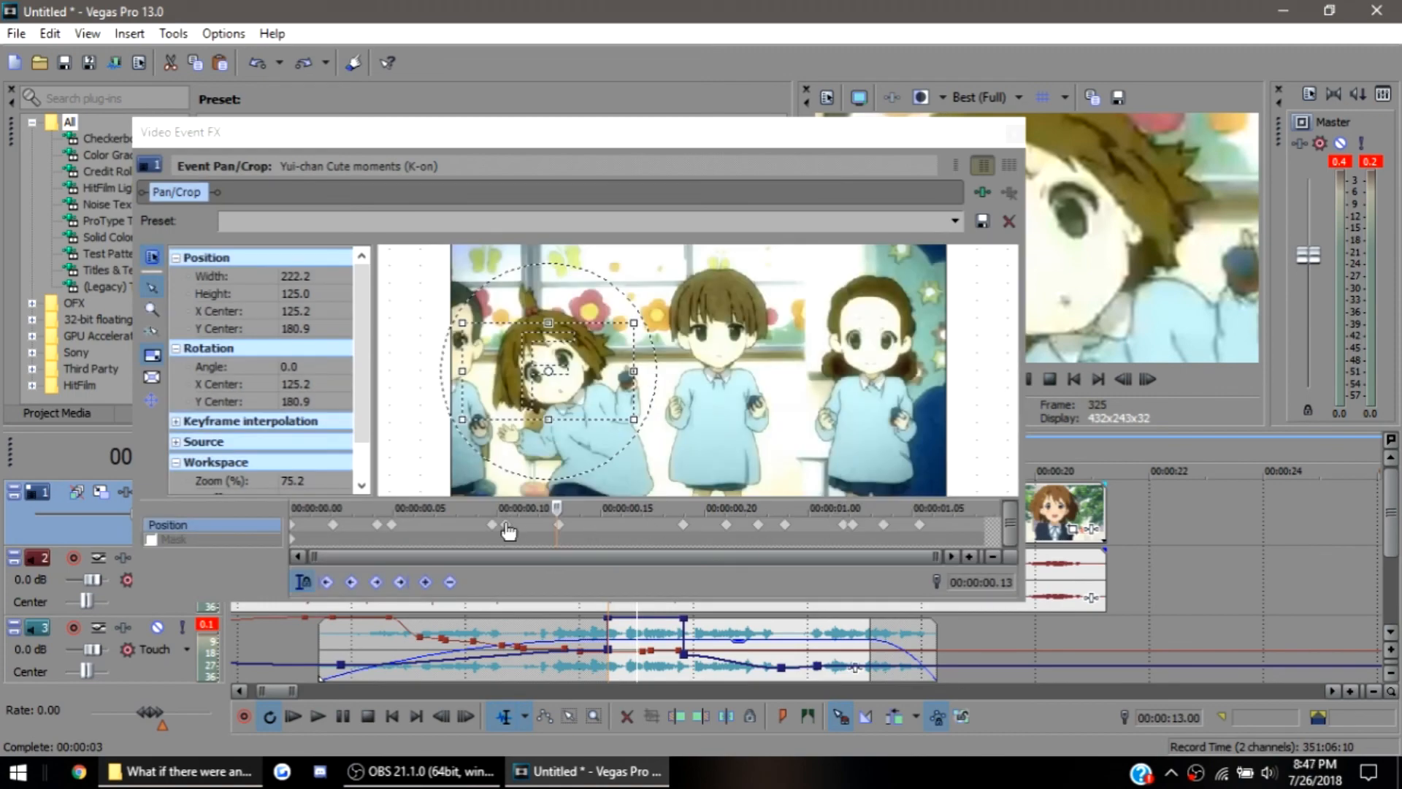
left_click(505, 524)
left_click(559, 524)
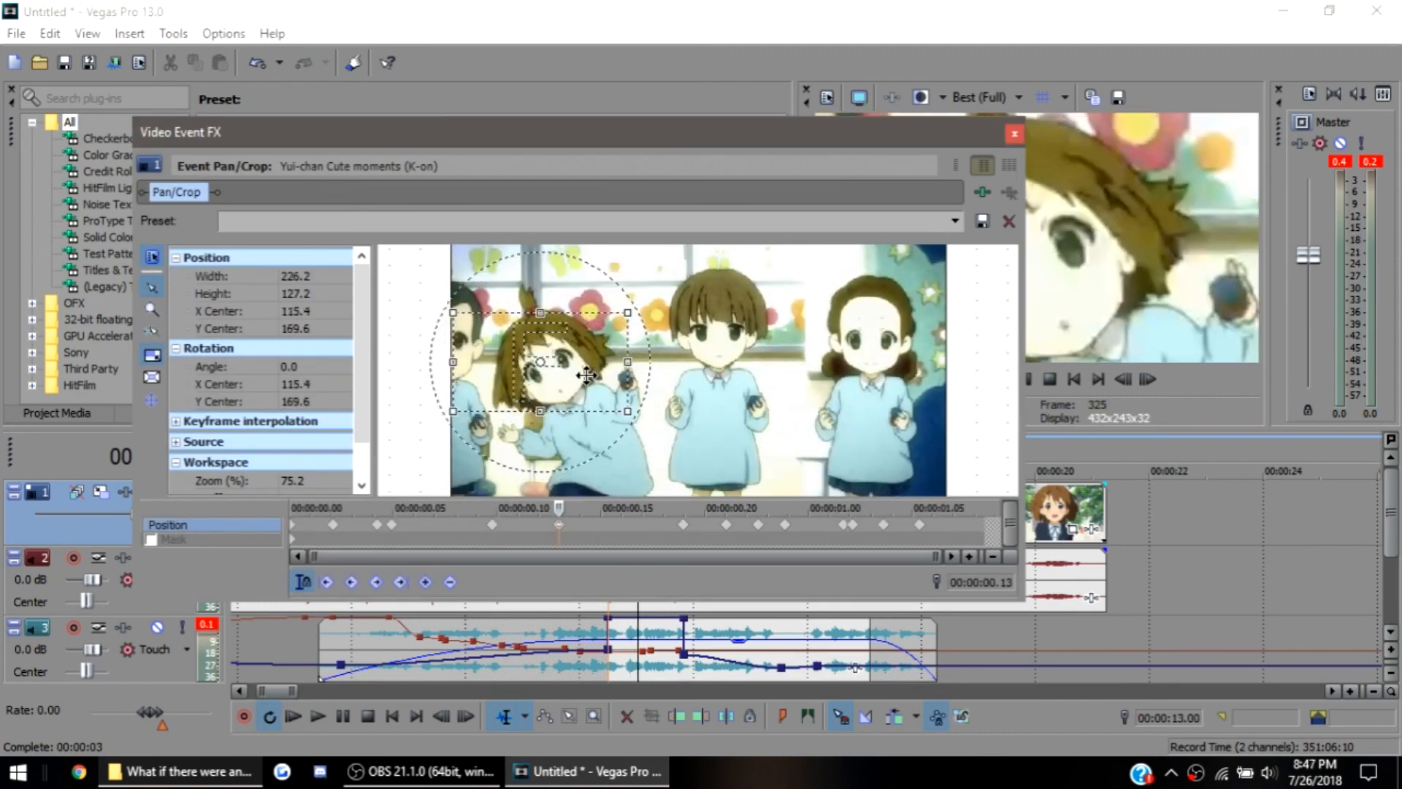
Review the pan/crop keyframes between 00:00:00.13 and the end of the clip against the girl's face, and close Event Pan/Crop
left_click_drag(601, 527, 684, 534)
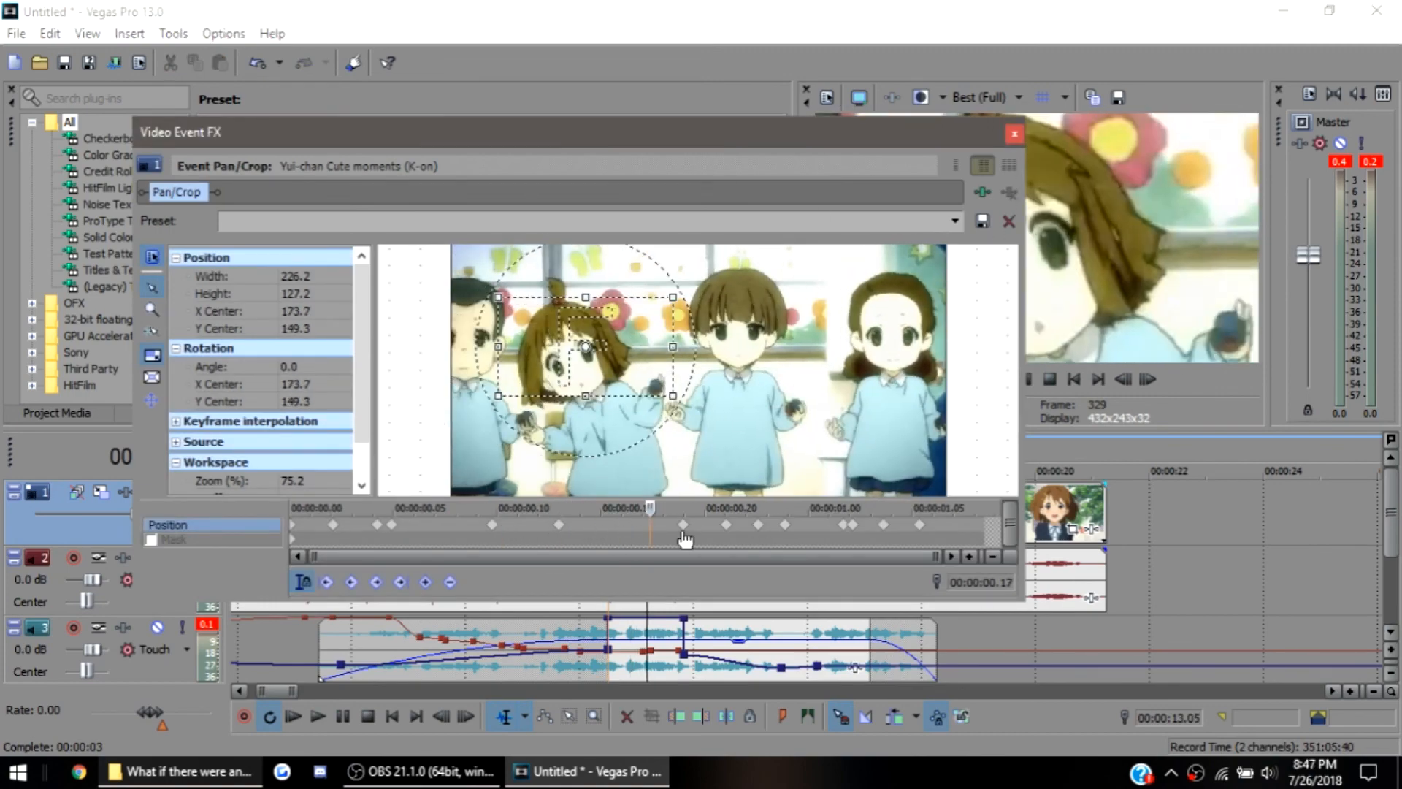
left_click(683, 524)
left_click(701, 524)
left_click(706, 525)
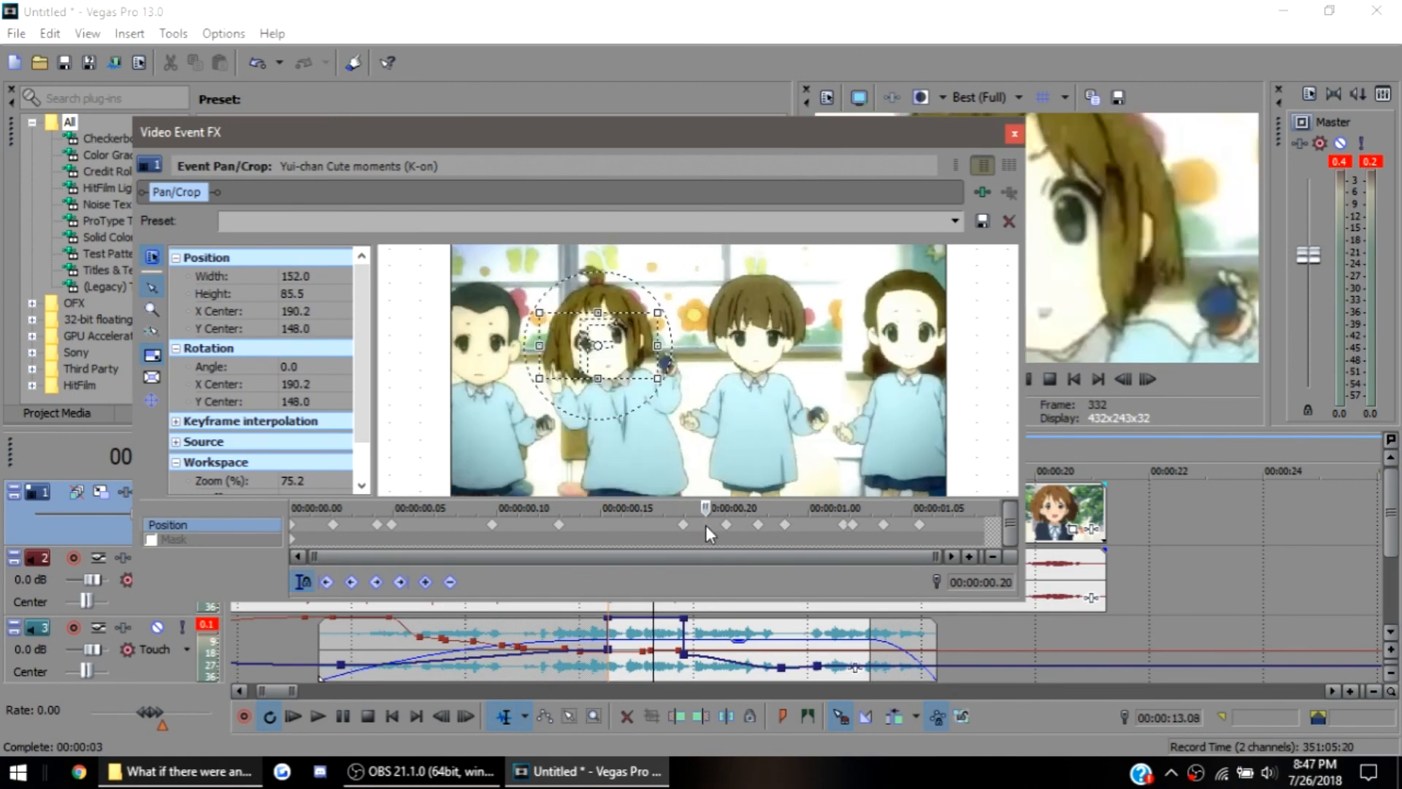
left_click(726, 525)
left_click_drag(724, 130, 1033, 169)
left_click(848, 528)
left_click(817, 527)
left_click(1351, 177)
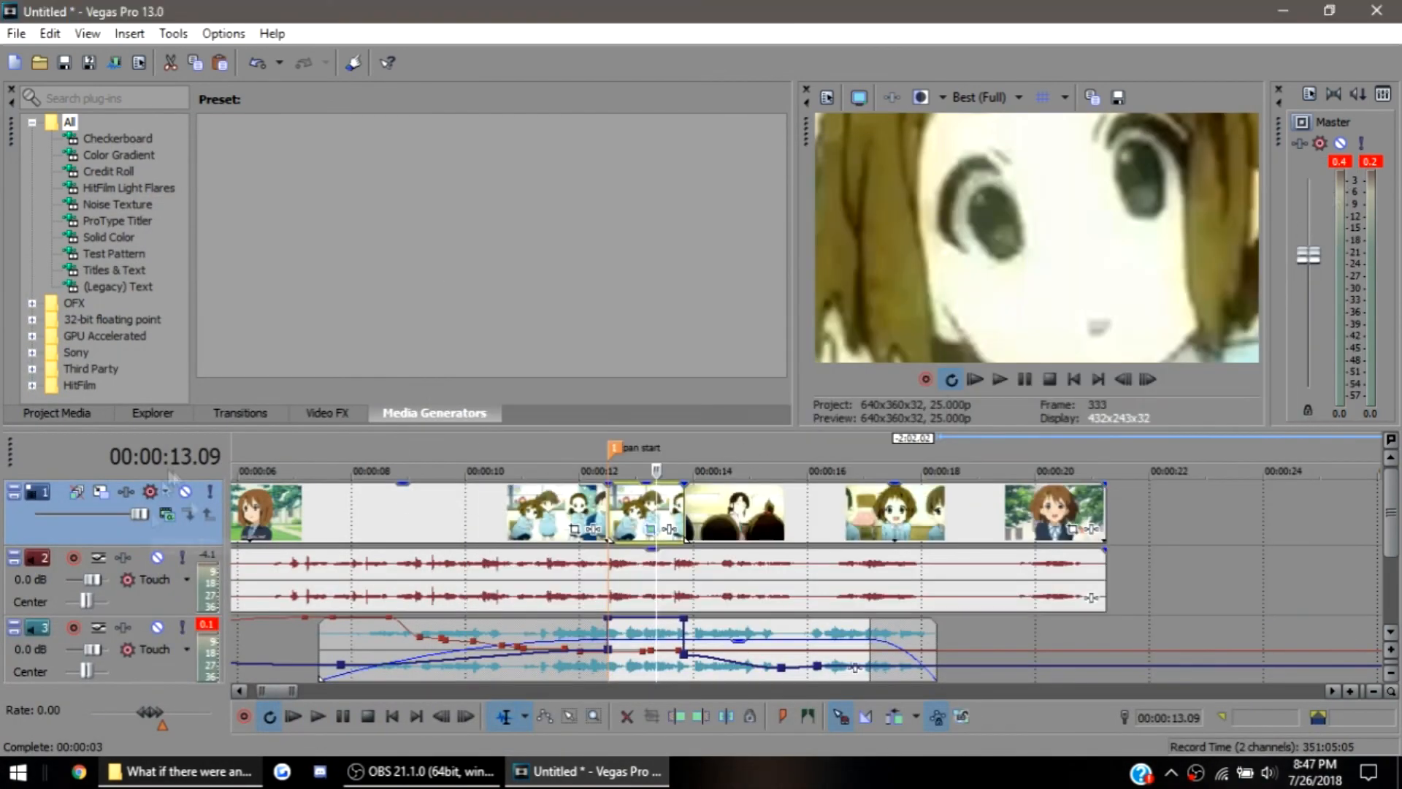
Insert a new video track at the top and add a Soft Shadow (Legacy) Text event to it near 00:00:13.09
key("ctrl+shift+q")
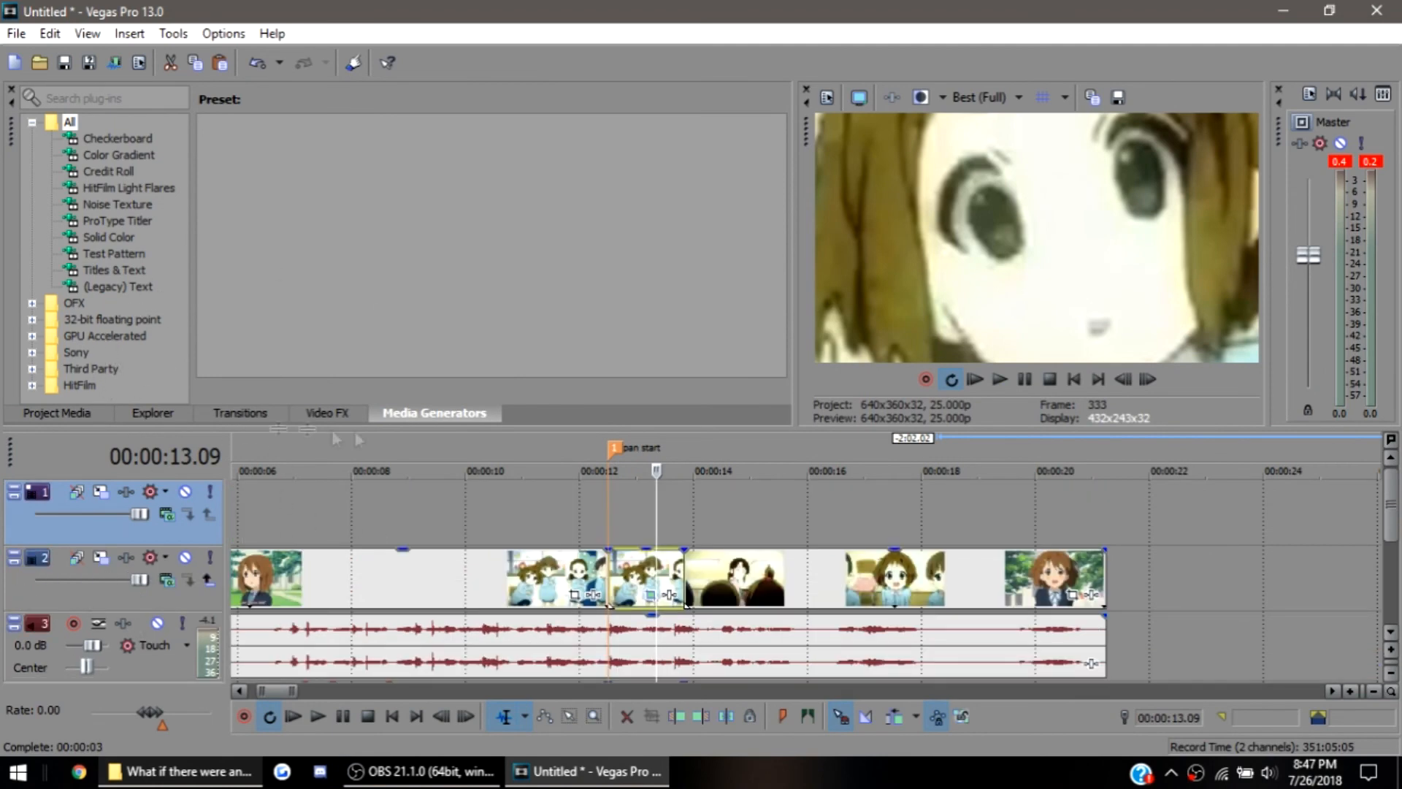
left_click(76, 412)
left_click(155, 413)
left_click(240, 413)
left_click(434, 413)
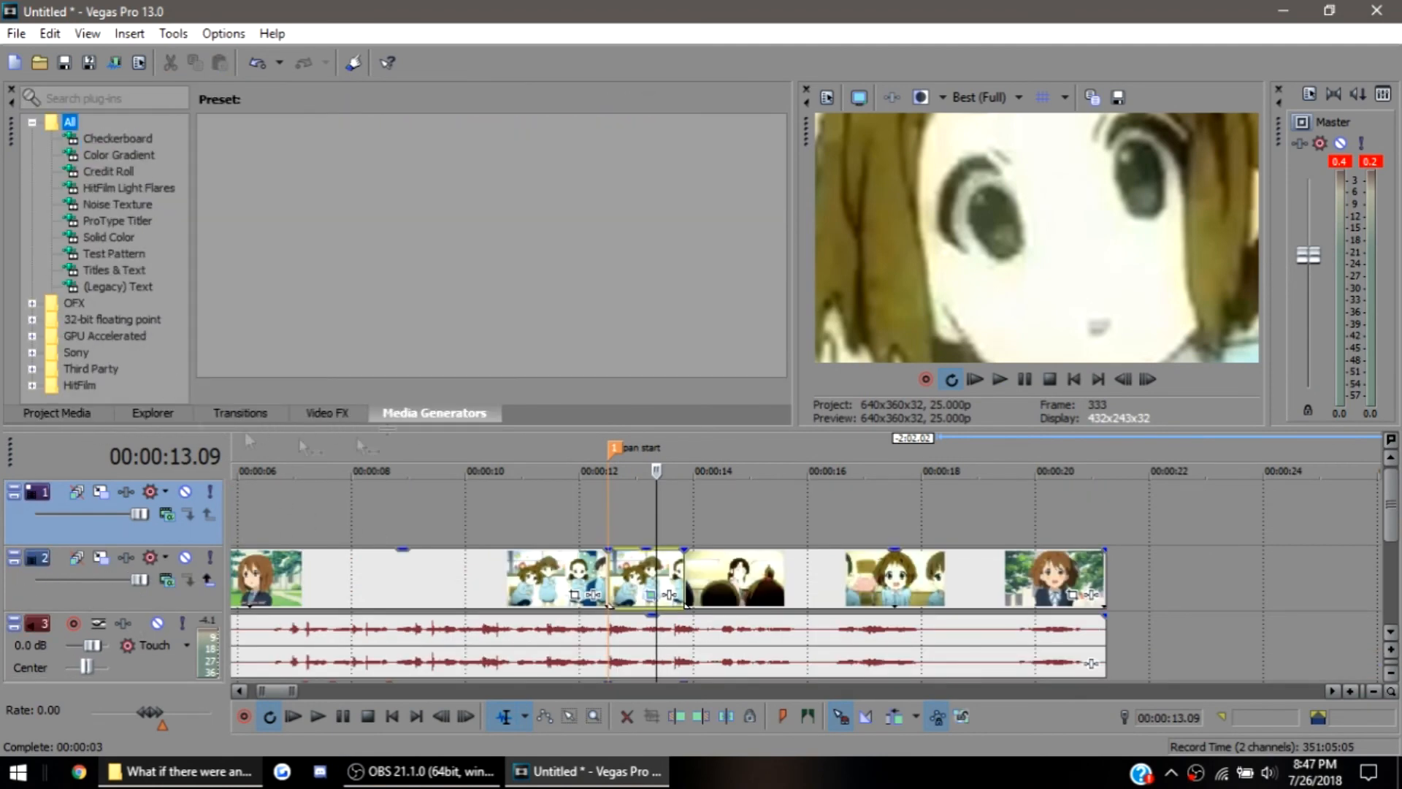
left_click(118, 287)
left_click_drag(612, 167, 663, 510)
Replace the sample text with "Yui best not fuck with me" and set its font size to 18
key("ctrl+a")
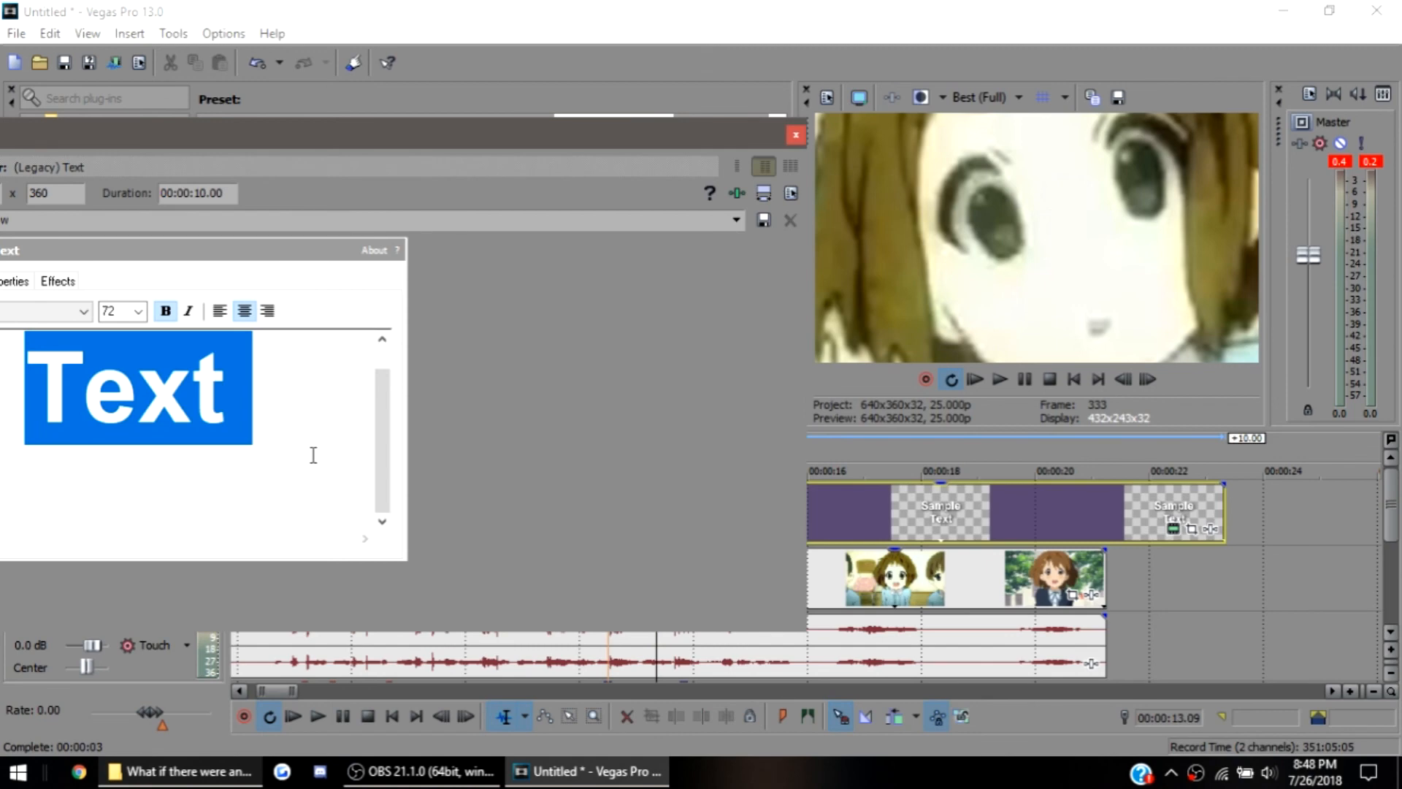
type("whatYui best")
key("ctrl+a")
left_click(138, 311)
left_click(108, 424)
left_click_drag(377, 134, 604, 90)
key("End")
type("not fuck with me")
Place the caption in the frame's lower-right area and shift the text event to start around 00:00:13.09
left_click(113, 237)
left_click_drag(179, 409, 238, 456)
left_click(968, 91)
left_click(705, 531)
left_click_drag(705, 531, 657, 526)
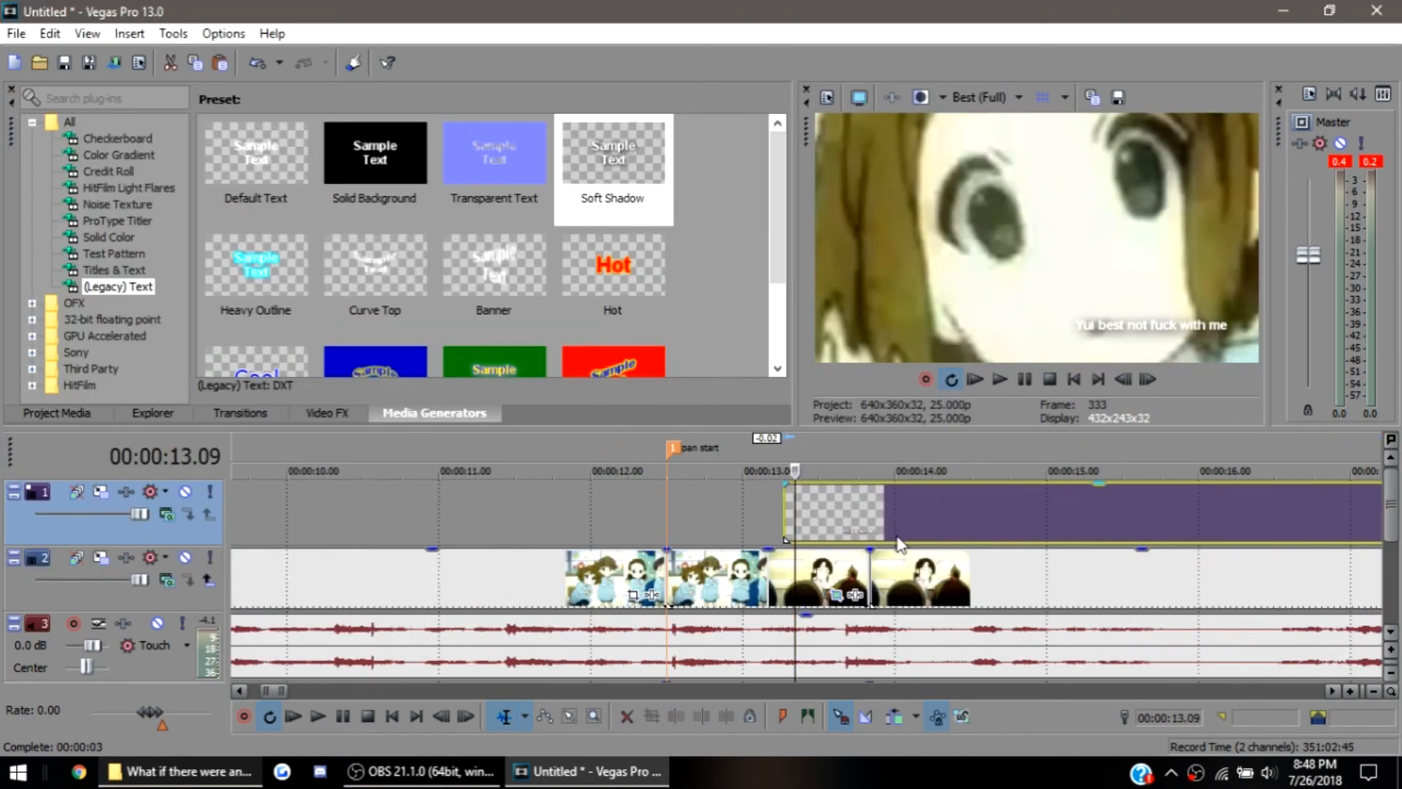
Reopen the text generator and move the caption's free-form placement to X 0.630, Y 0.828
scroll(898, 544, "down", 3)
left_click(1308, 528)
left_click(112, 237)
left_click_drag(240, 459, 255, 469)
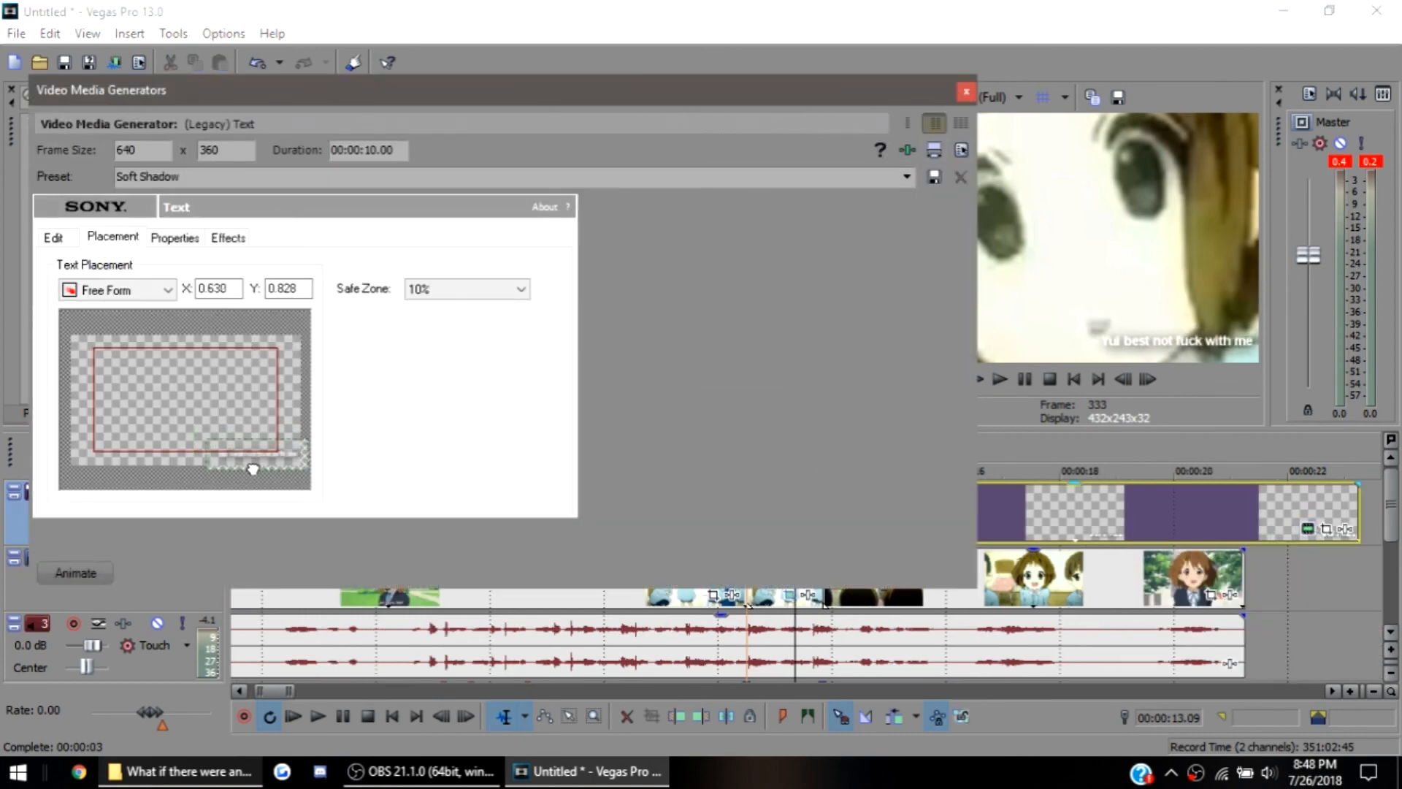
left_click(53, 239)
left_click(194, 270)
key("j")
left_click(182, 635)
left_click(208, 270)
left_click(180, 327)
left_click(174, 271)
left_click(183, 328)
left_click(195, 271)
scroll(146, 468, "down", 11)
left_click(141, 474)
left_click(194, 271)
left_click(98, 648)
left_click(194, 270)
left_click(155, 318)
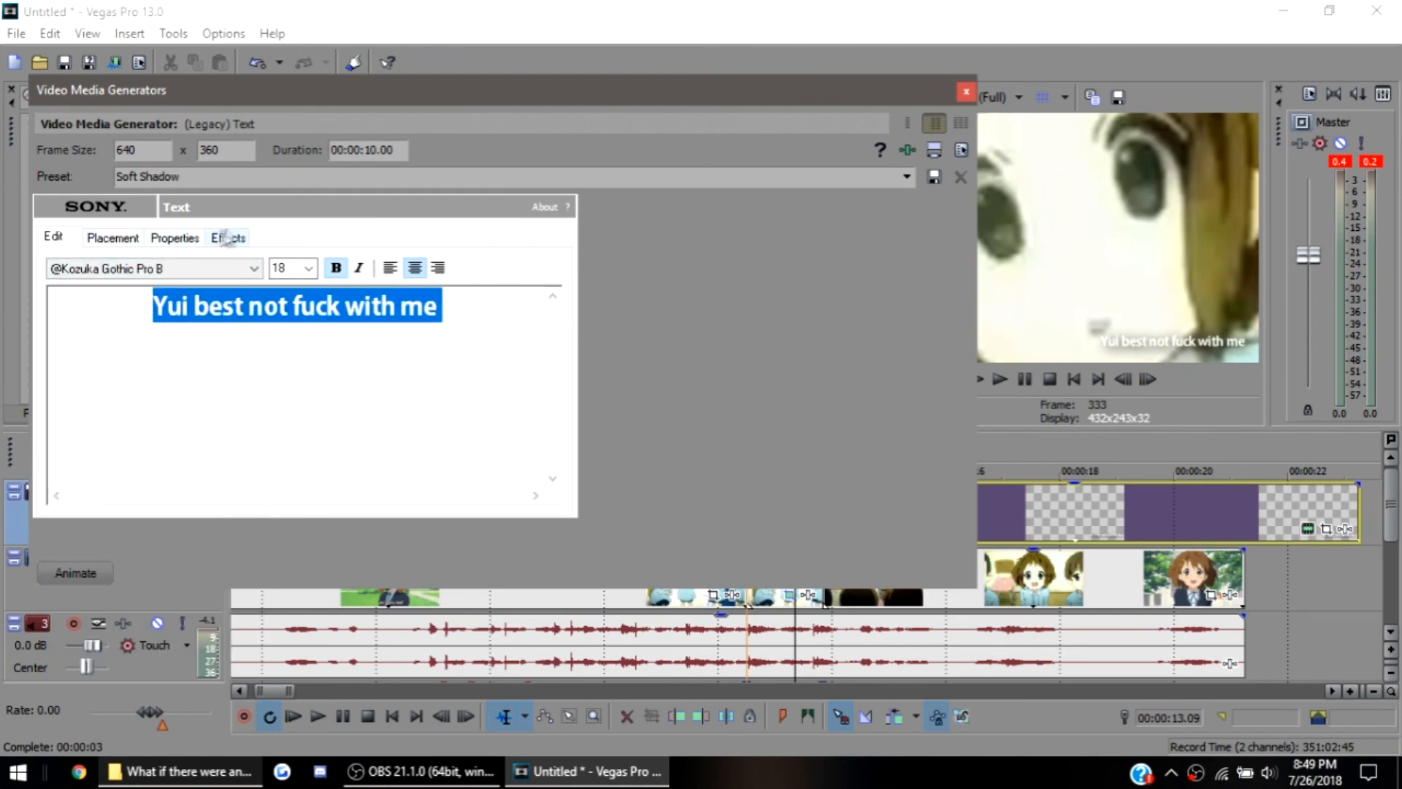
Fine-tune the caption's placement in the frame's lower-right corner and close the text generator
left_click(112, 238)
mouse_move(263, 452)
left_mouse_down()
mouse_move(276, 441)
mouse_move(291, 470)
mouse_move(260, 456)
left_mouse_up()
left_click(966, 91)
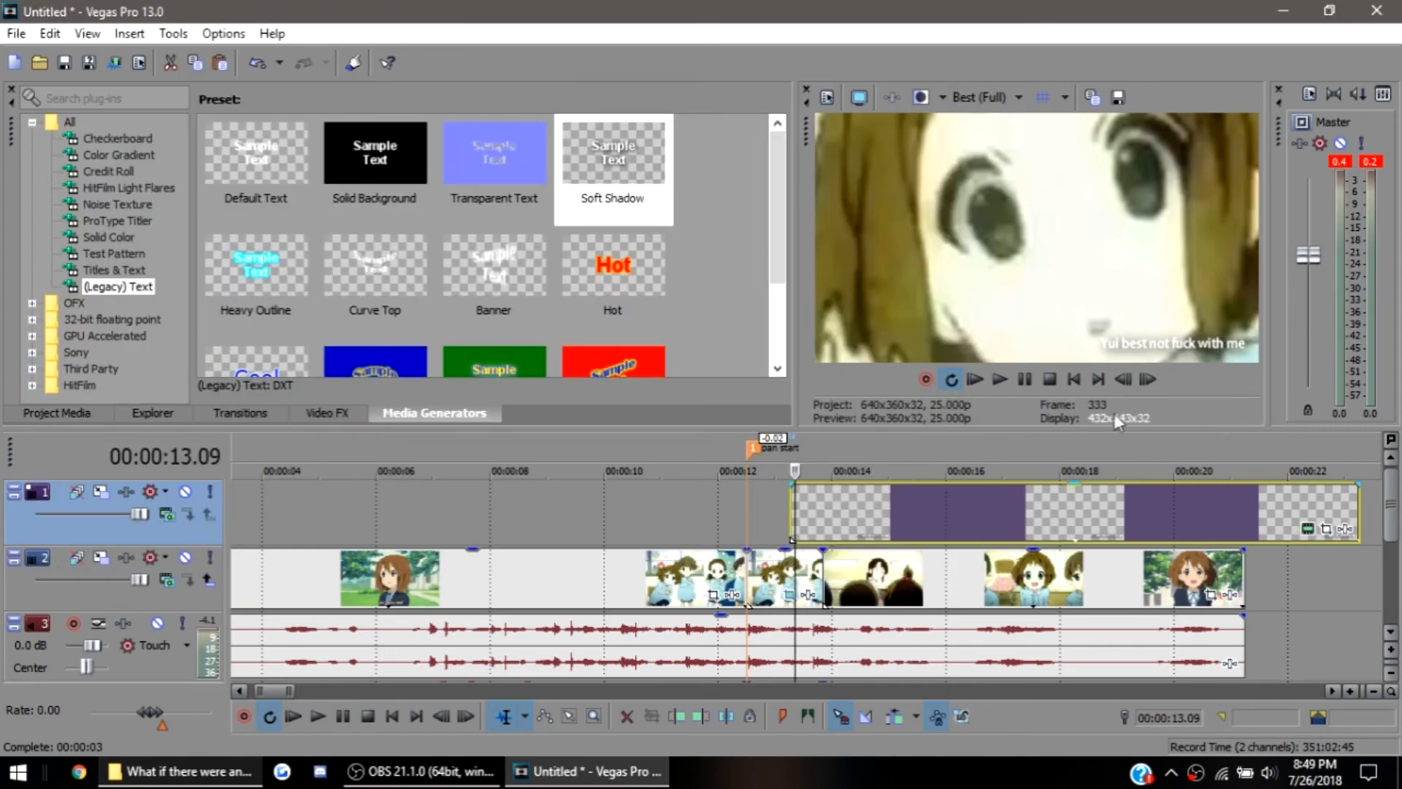
Save a snapshot of the preview frame as a JPEG named "Yui Best not fuck with me" in the project folder
left_click(1118, 97)
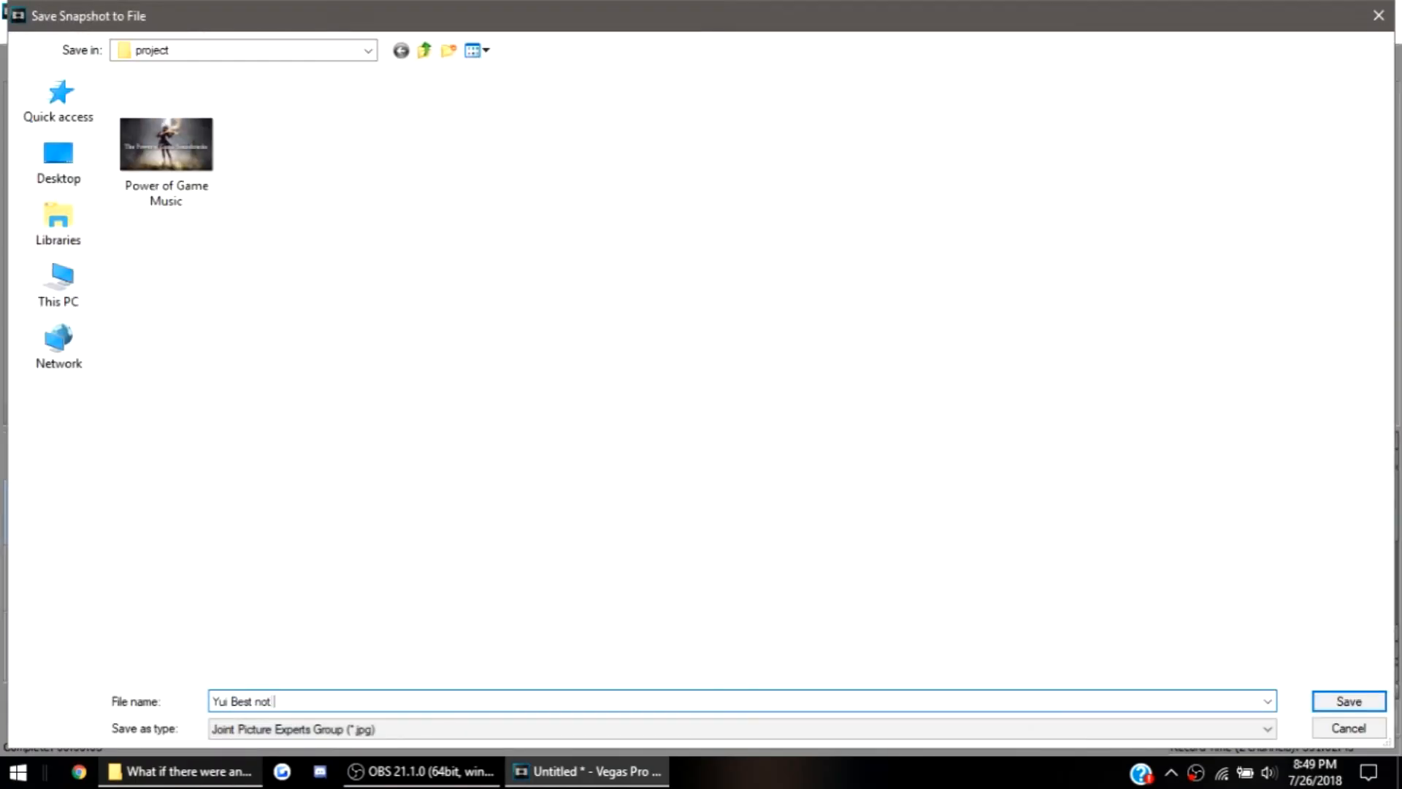
type("Yui Best not fuck with me")
key("Return")
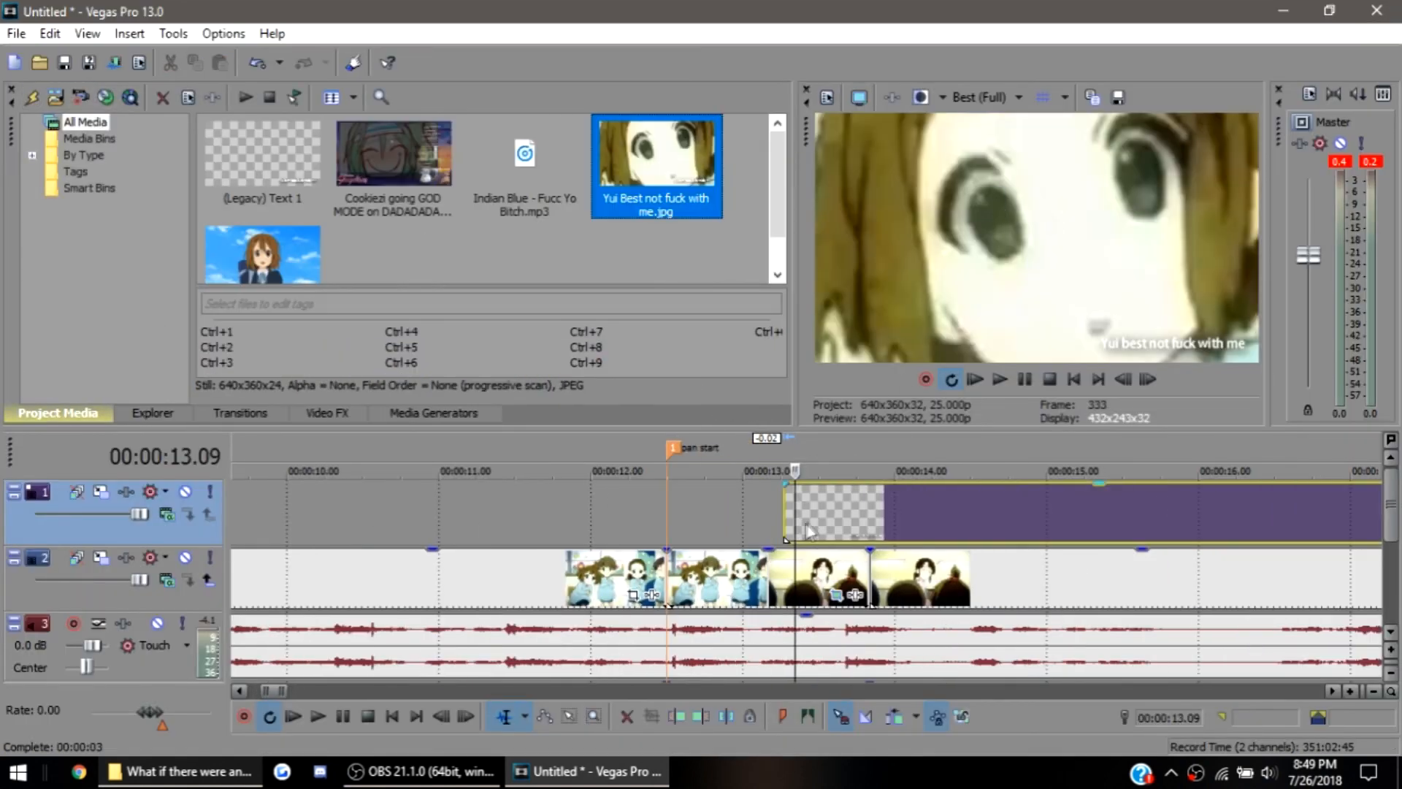
Split the text event just after its start near 00:00:13.09 and delete the long remainder
scroll(804, 529, "up", 10)
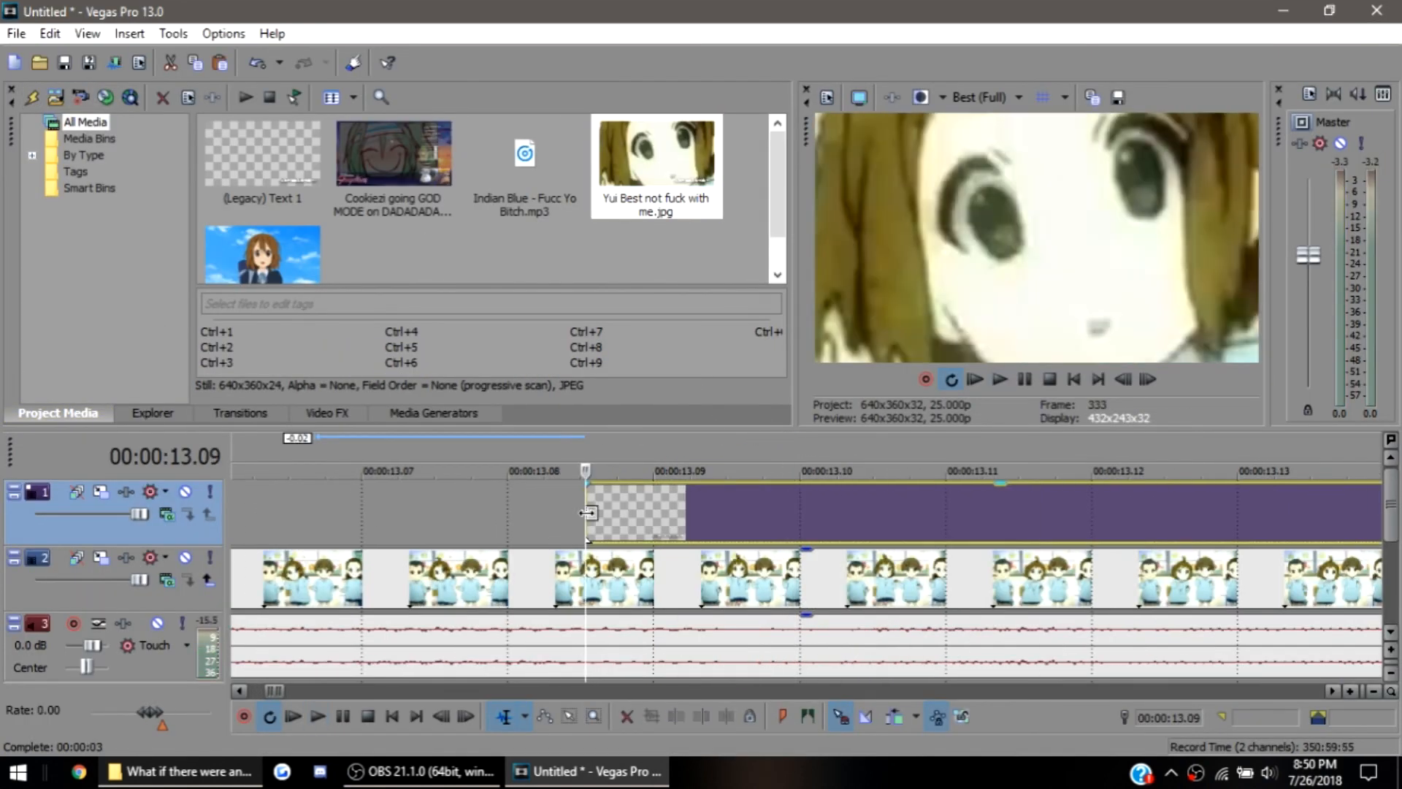
left_click_drag(608, 523, 615, 528)
left_click(578, 525)
left_click(591, 526)
key("s")
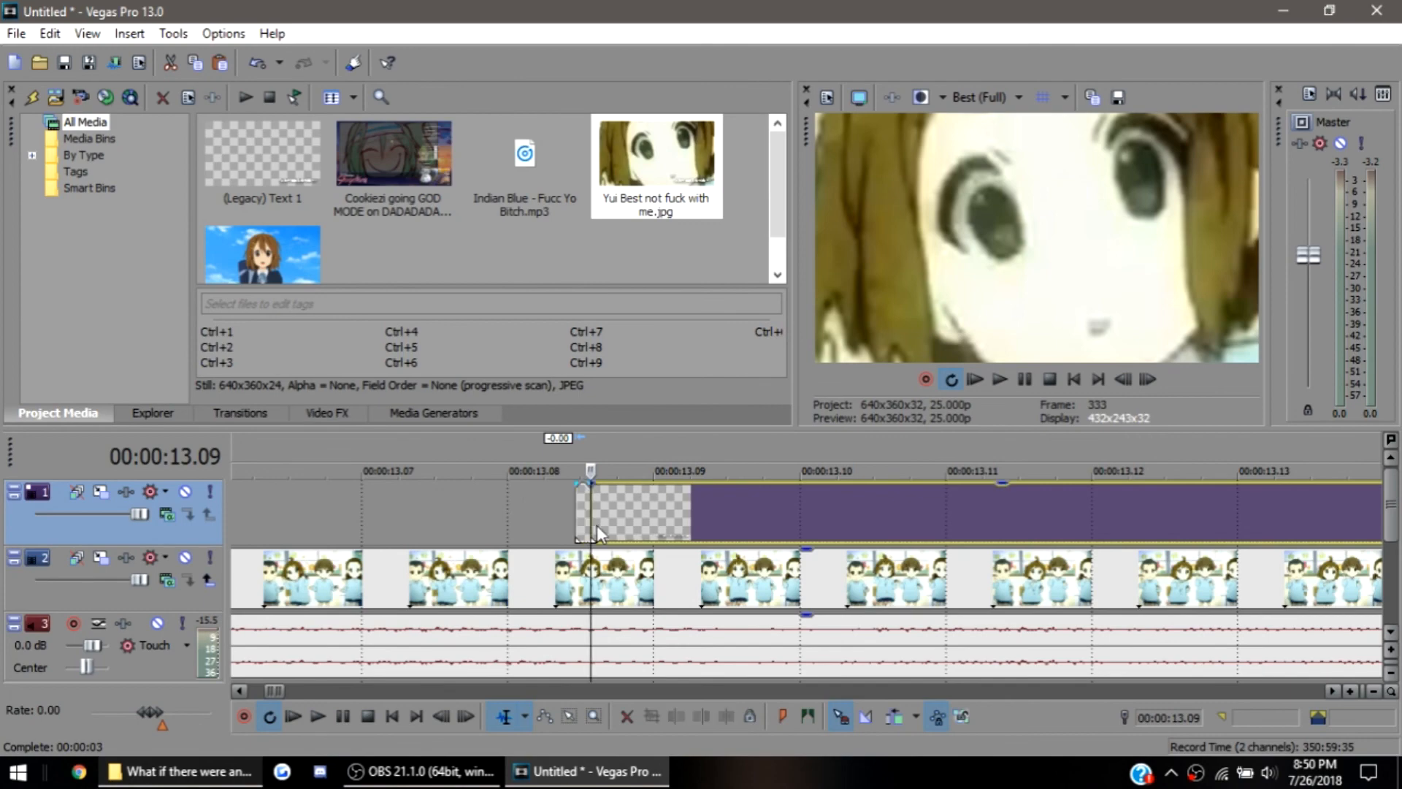
left_click(642, 525)
key("Delete")
Adjust the remaining text clip to span about one frame around 00:00:13.08, checking it in playback
left_click(592, 524)
key("space")
key("space")
left_click(580, 523)
scroll(580, 523, "up", 3)
left_click(802, 522)
left_click_drag(837, 522, 766, 523)
left_click(795, 531)
scroll(795, 532, "down", 4)
scroll(742, 543, "down", 2)
left_click(726, 534)
key("space")
key("space")
Play the project from the beginning to review the tracked face shot with its brief caption
key("space")
key("space")
left_click(779, 522)
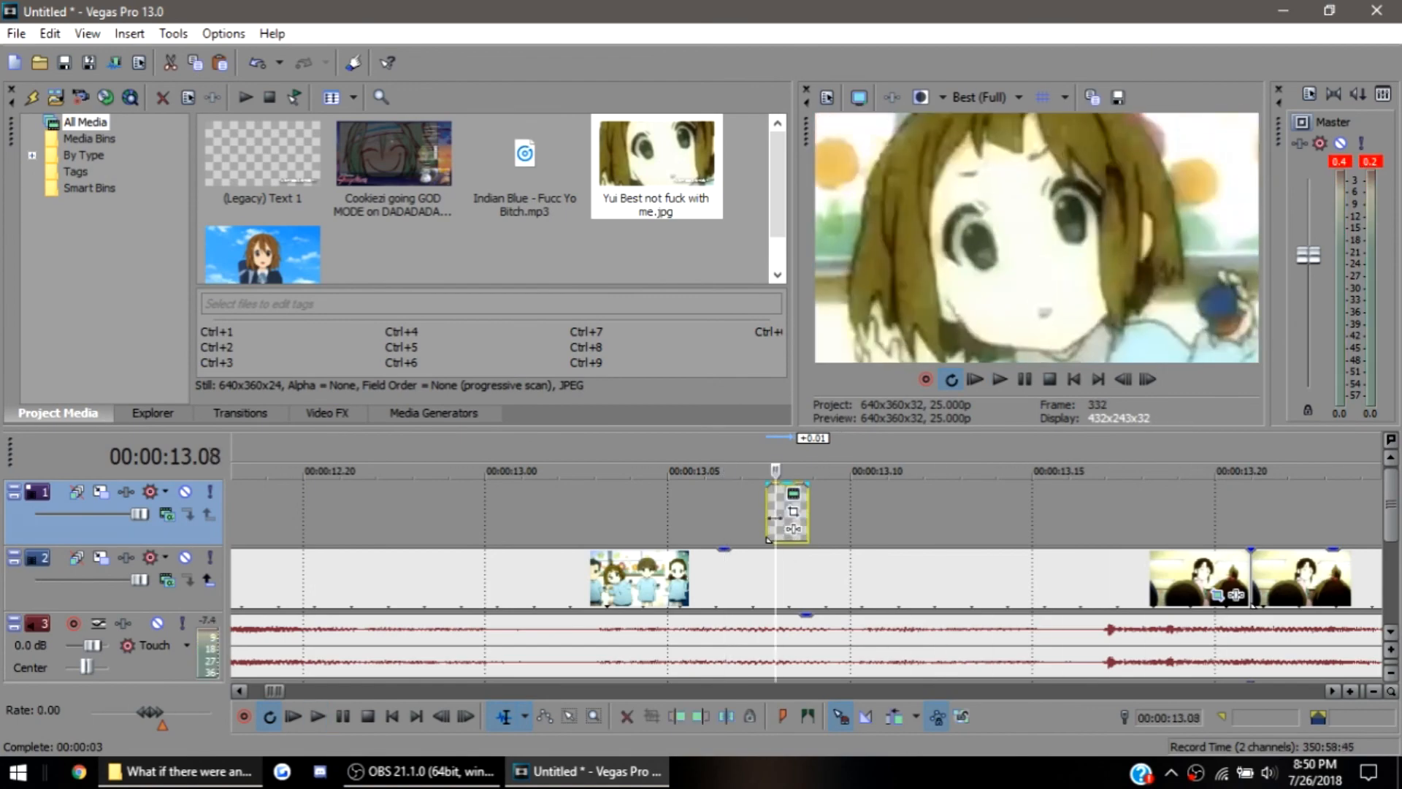
scroll(769, 539, "down", 3)
left_click(759, 528)
key("space")
key("space")
key("ctrl+Home")
key("space")
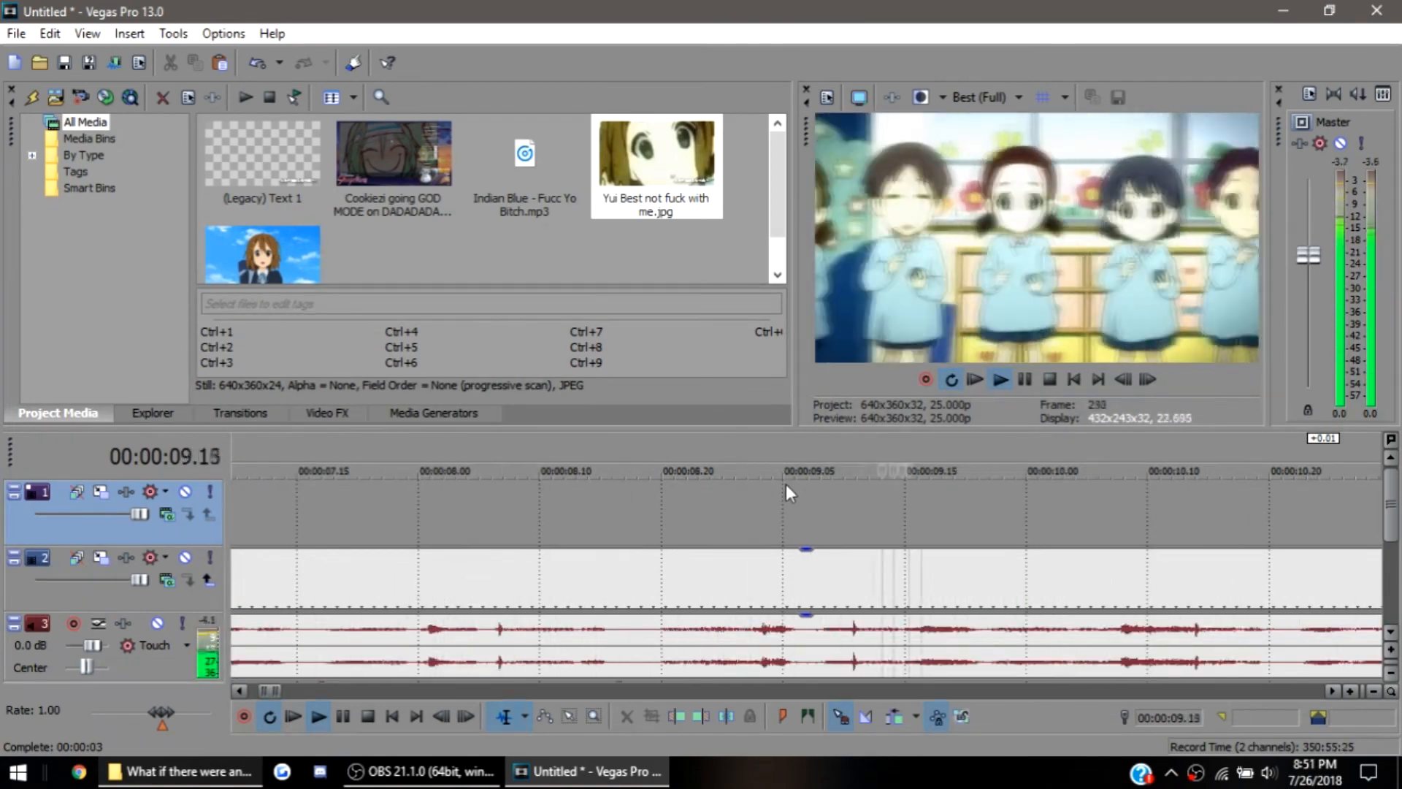
scroll(785, 485, "down", 3)
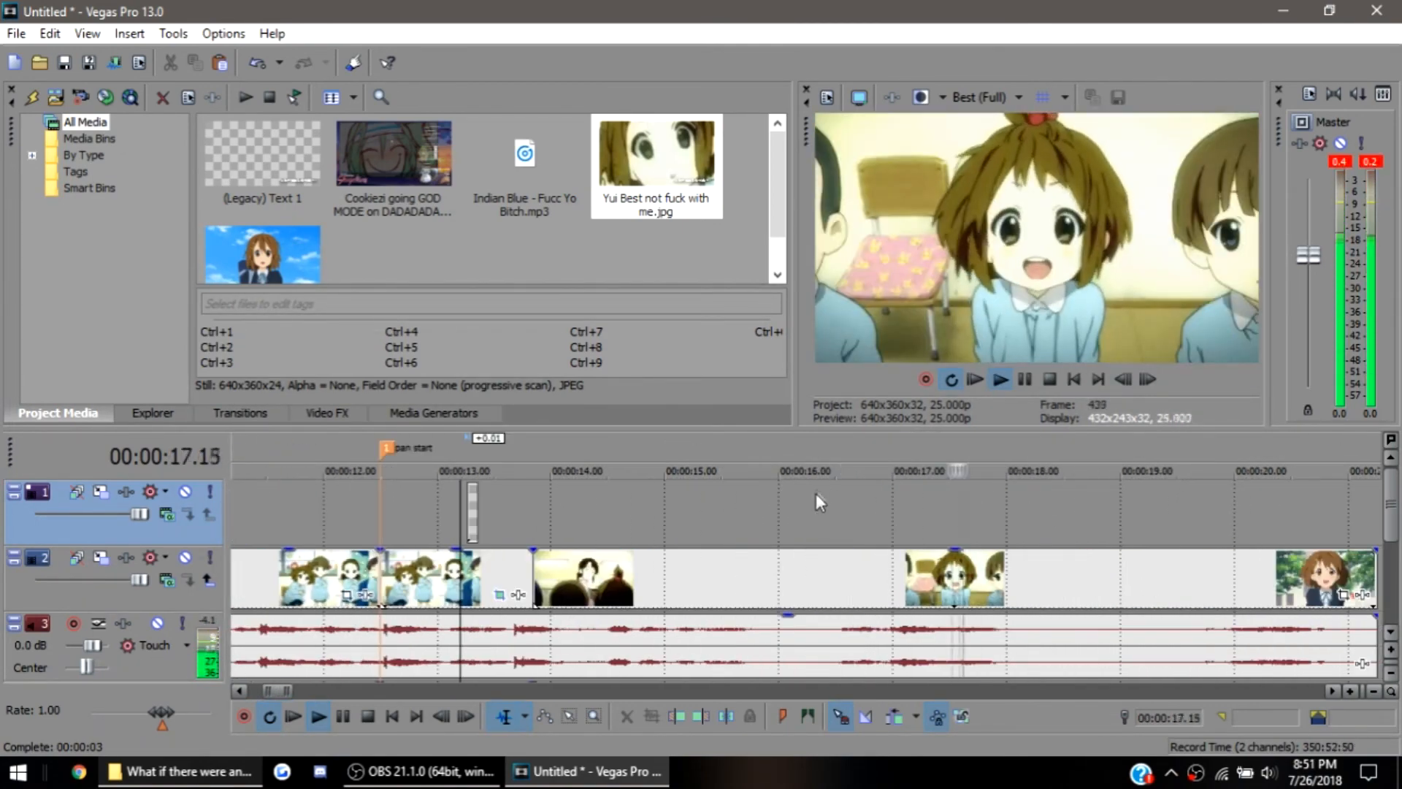
key("space")
scroll(447, 626, "down", 4)
scroll(448, 626, "down", 3)
Lower the music track's volume points near the music's start and at 00:00:12.12, setting the latter to -3.9 dB
left_click(441, 584)
scroll(932, 599, "up", 3)
key("space")
left_click_drag(829, 608, 829, 613)
key("space")
left_click_drag(1181, 586, 1181, 601)
key("space")
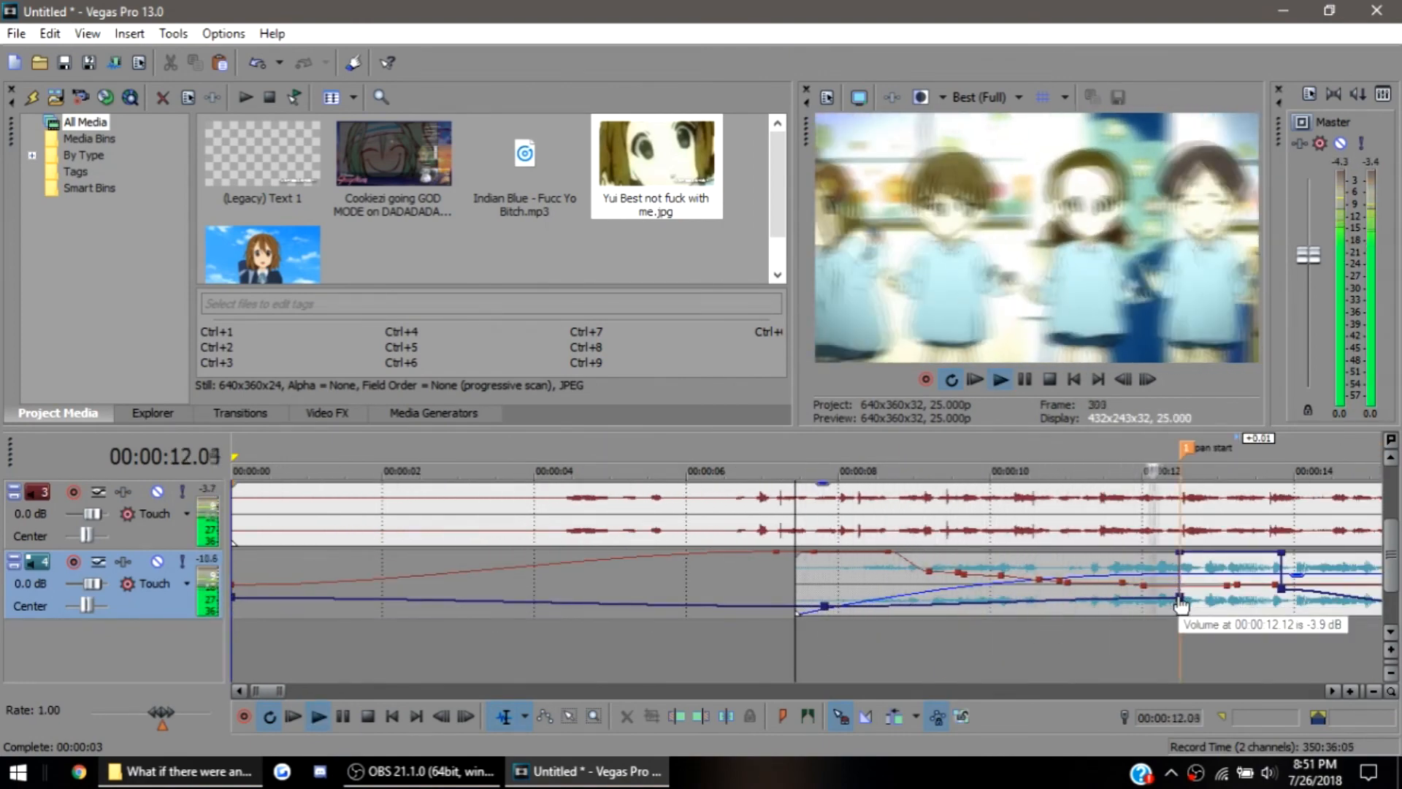
Raise the music event's gain and further lower both earlier volume points, setting the one at 00:00:12.12 to -9.5 dB
left_click_drag(1298, 575, 1300, 564)
key("space")
left_click_drag(825, 607, 826, 612)
key("space")
left_click_drag(1180, 598, 1180, 605)
key("space")
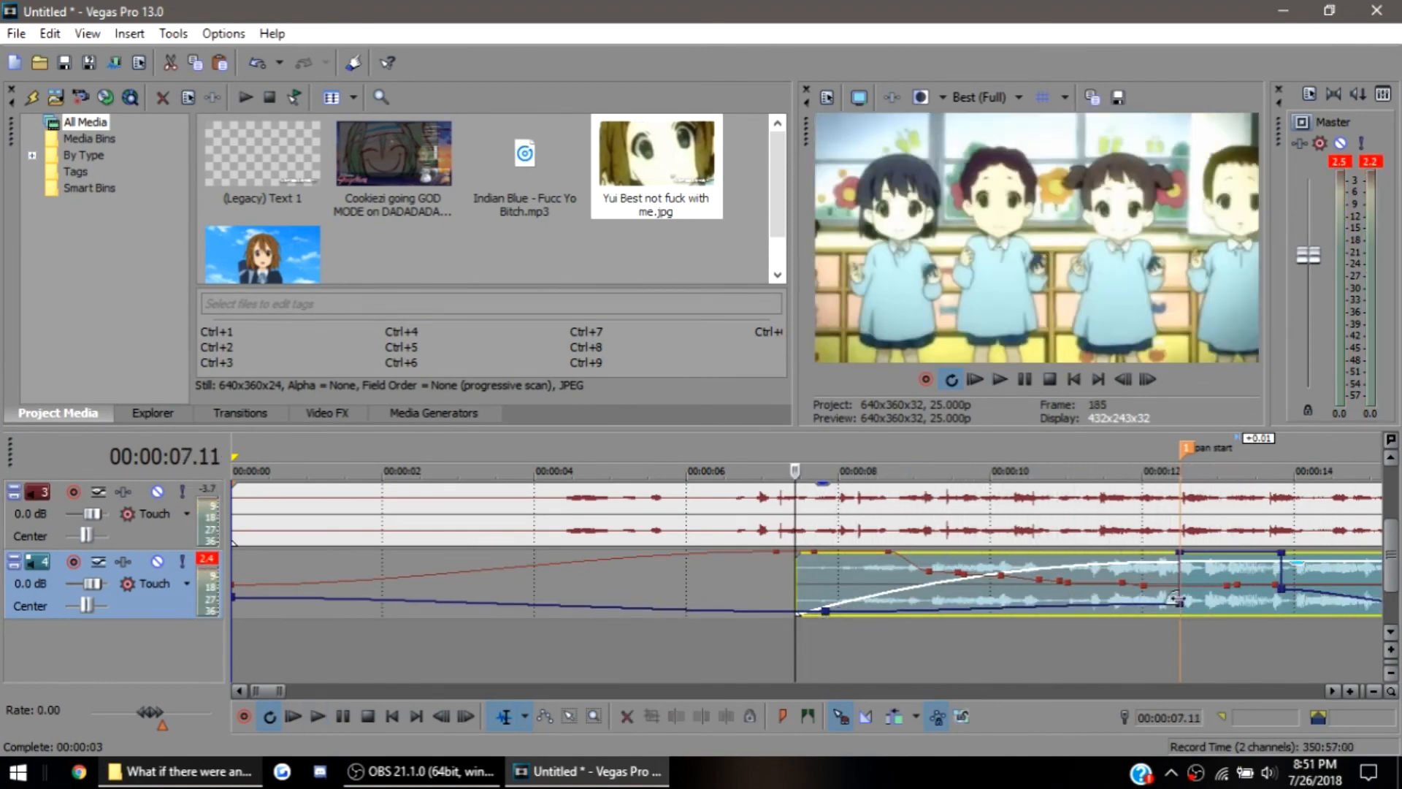
left_click_drag(1174, 598, 1182, 612)
key("space")
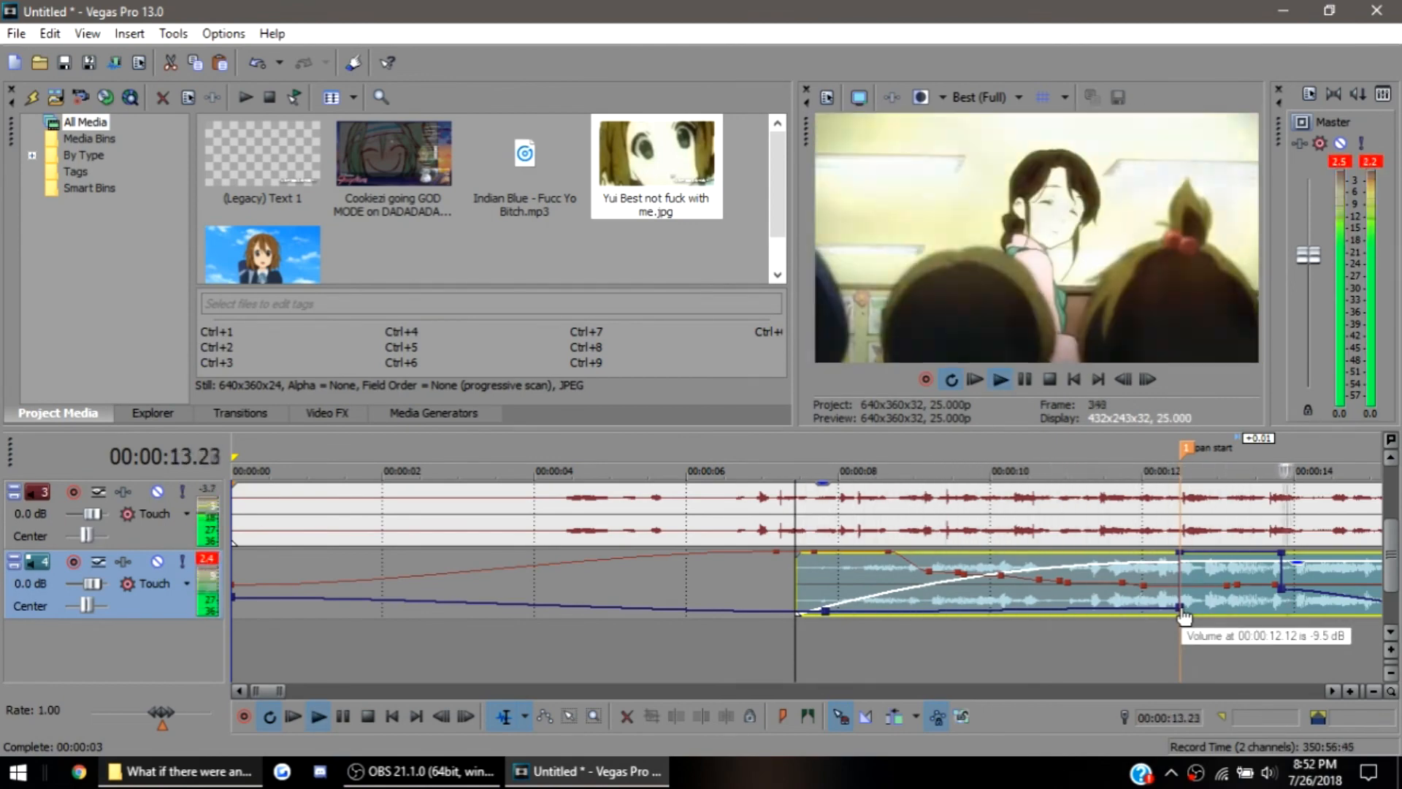
scroll(1161, 616, "down", 3)
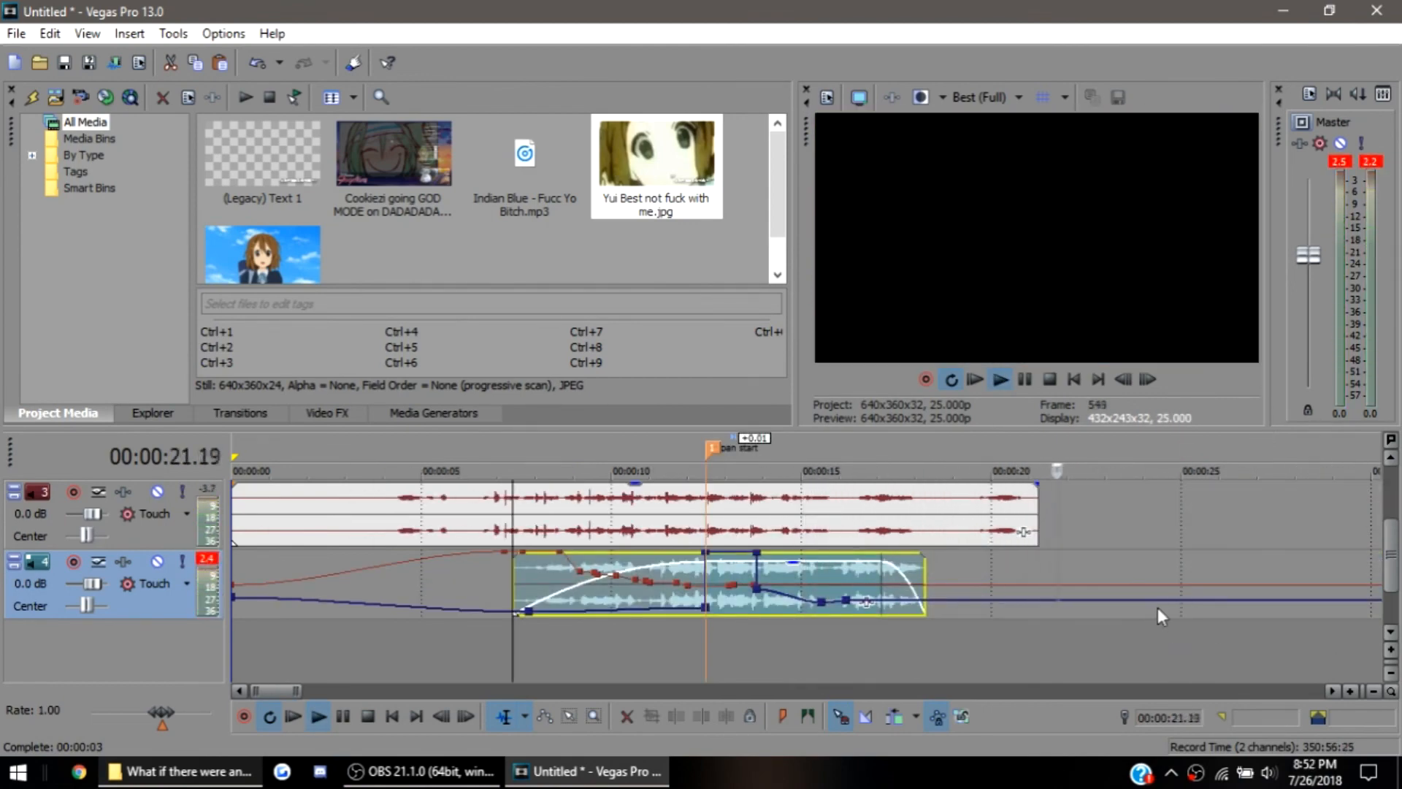
Add a pan envelope point on the music track at 00:00:14.01 set to 39% right, checking it in playback
left_click(561, 553)
key("space")
key("space")
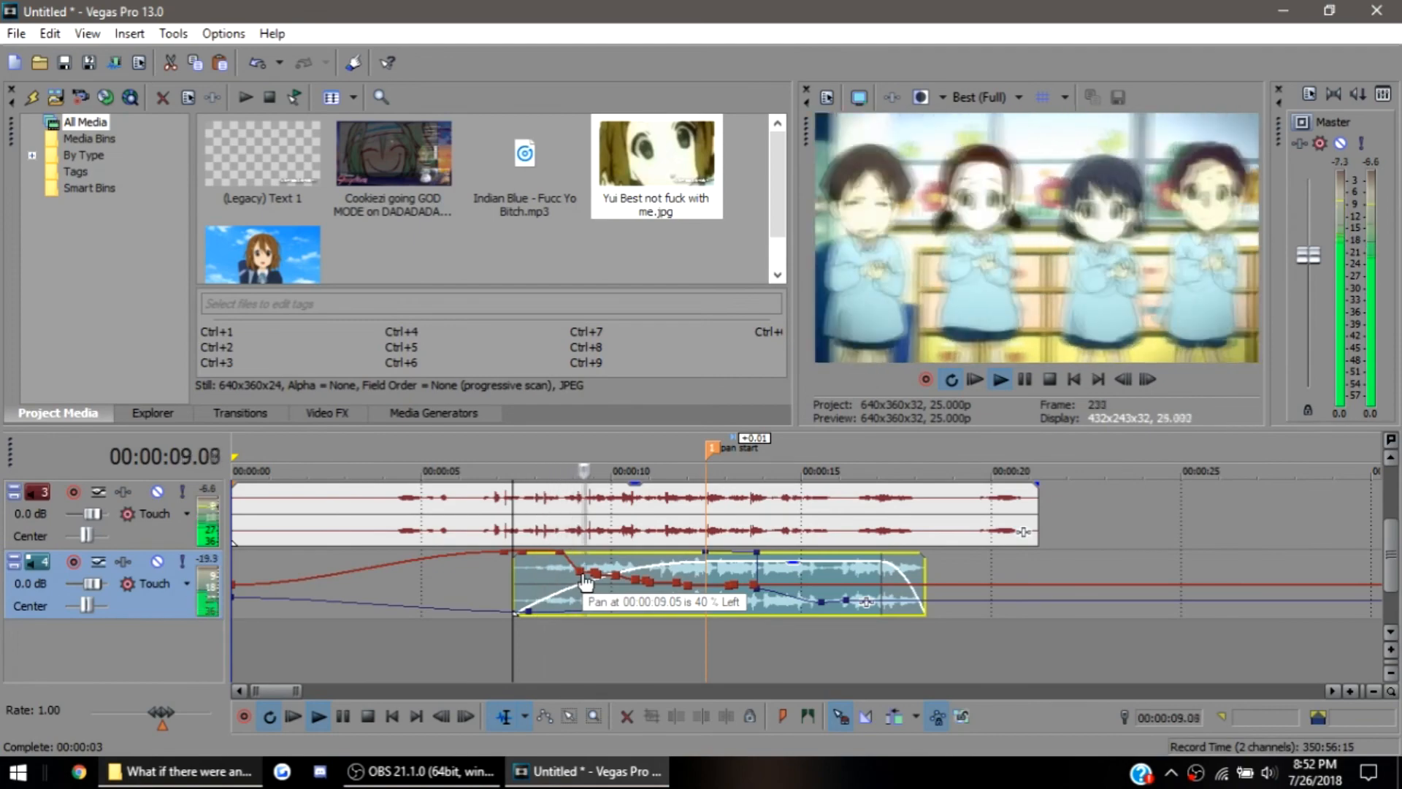
key("space")
left_click_drag(754, 585, 765, 597)
key("space")
scroll(855, 600, "up", 3)
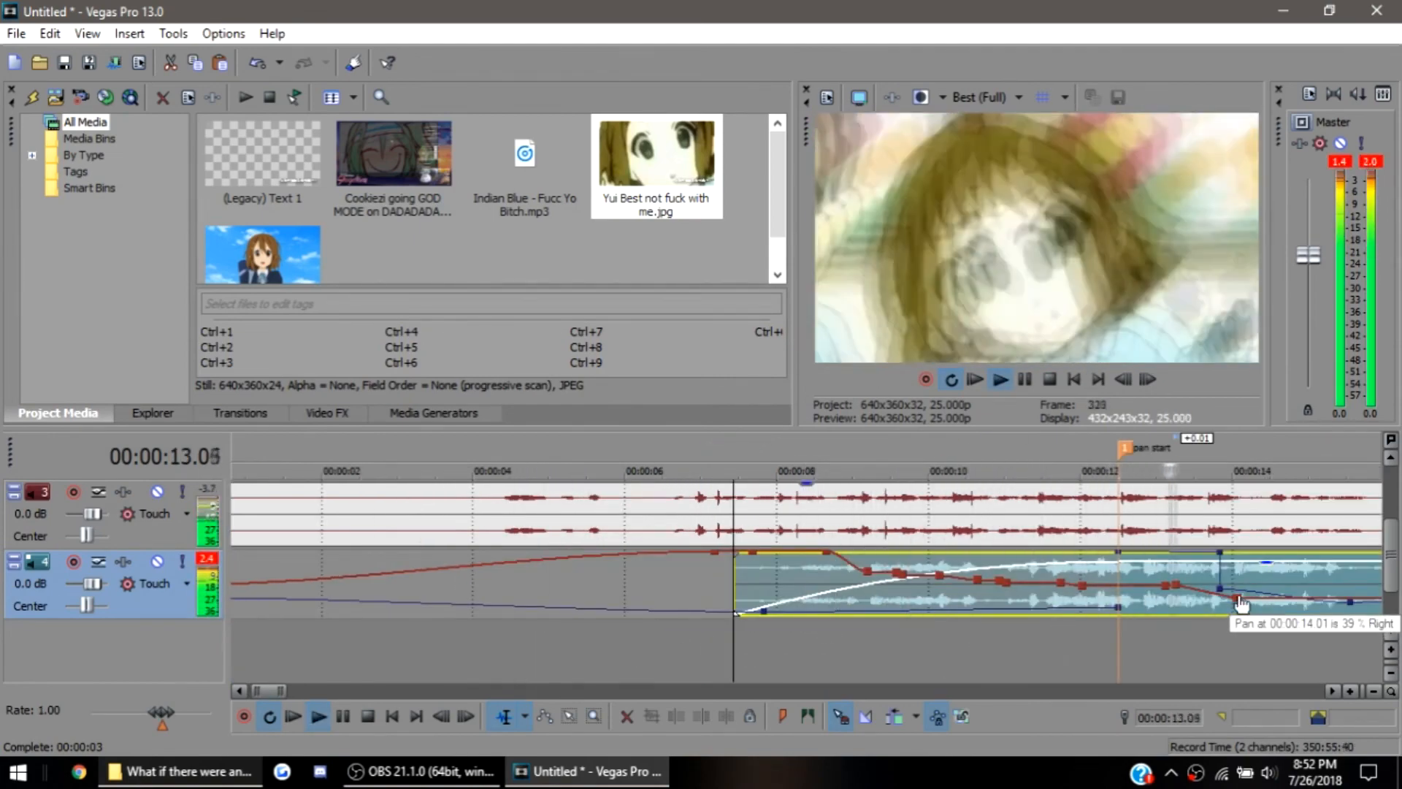
key("space")
Add another pan envelope point on the music track at 00:00:15.05 set to 27% right
left_click(713, 537)
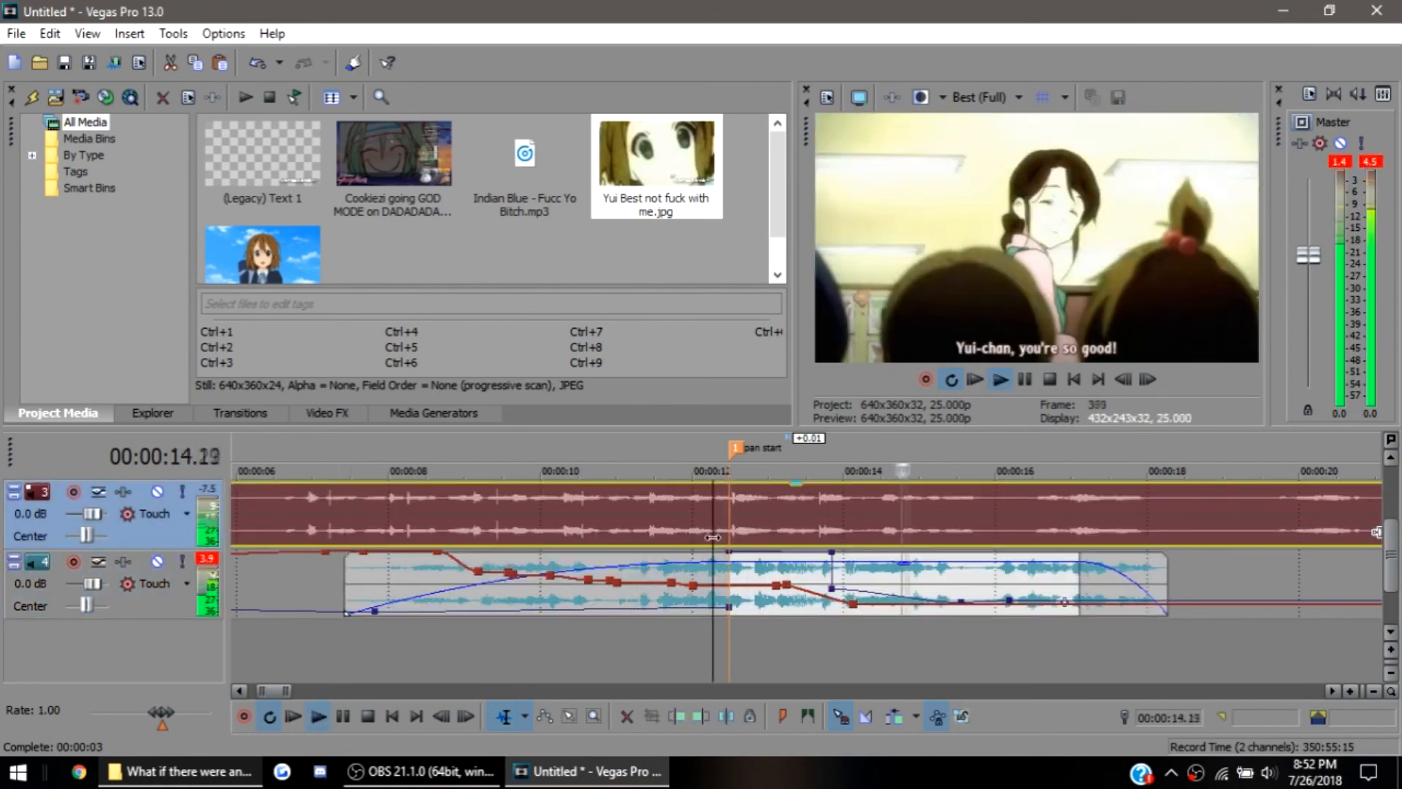
key("space")
double_click(899, 604)
left_click_drag(899, 604, 914, 595)
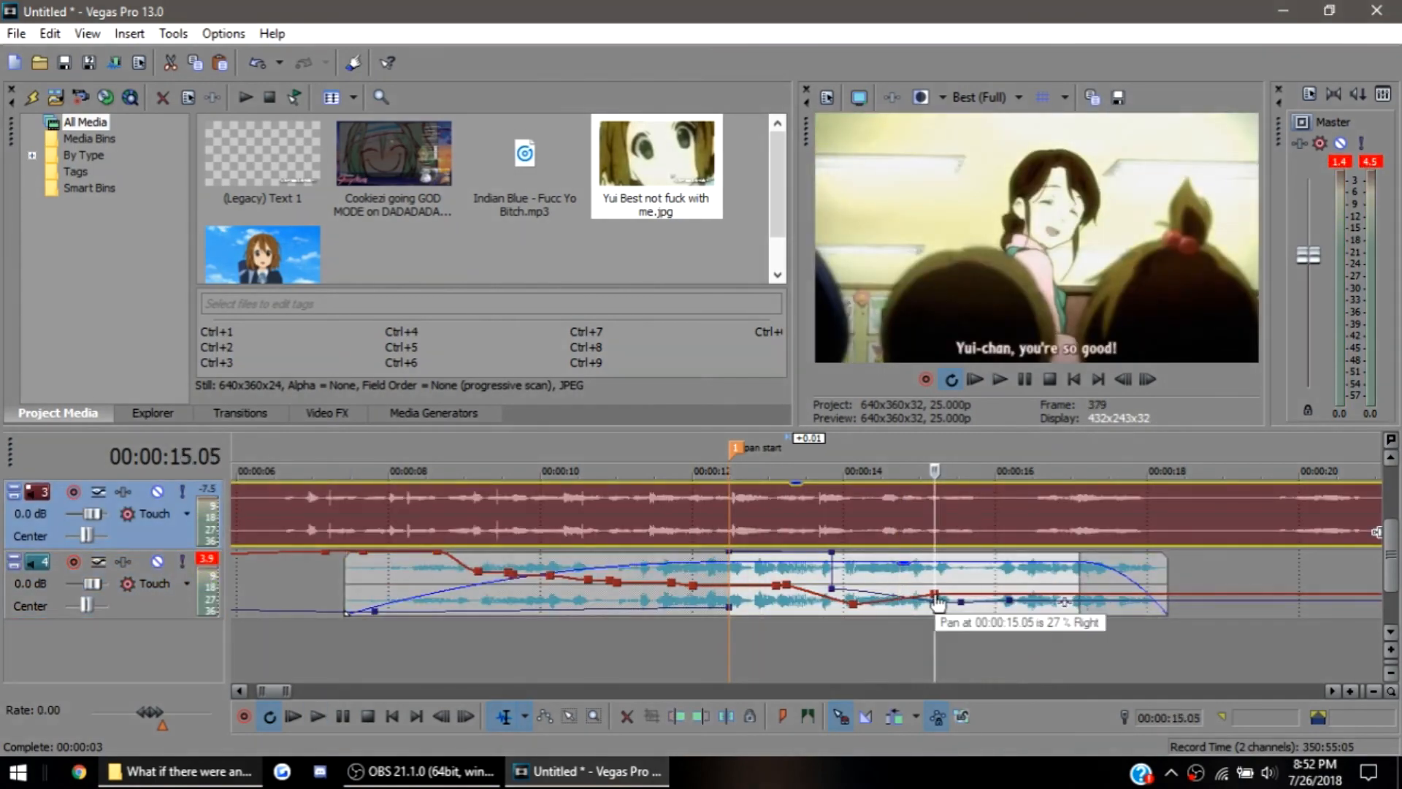
Step frame by frame through the footage around 00:00:15.20 to examine the cut to the girl's close-up
left_click(990, 577)
left_click(965, 577)
key("Right")
key("Right")
key("Right")
key("Right")
scroll(1030, 523, "up", 3)
key("Right")
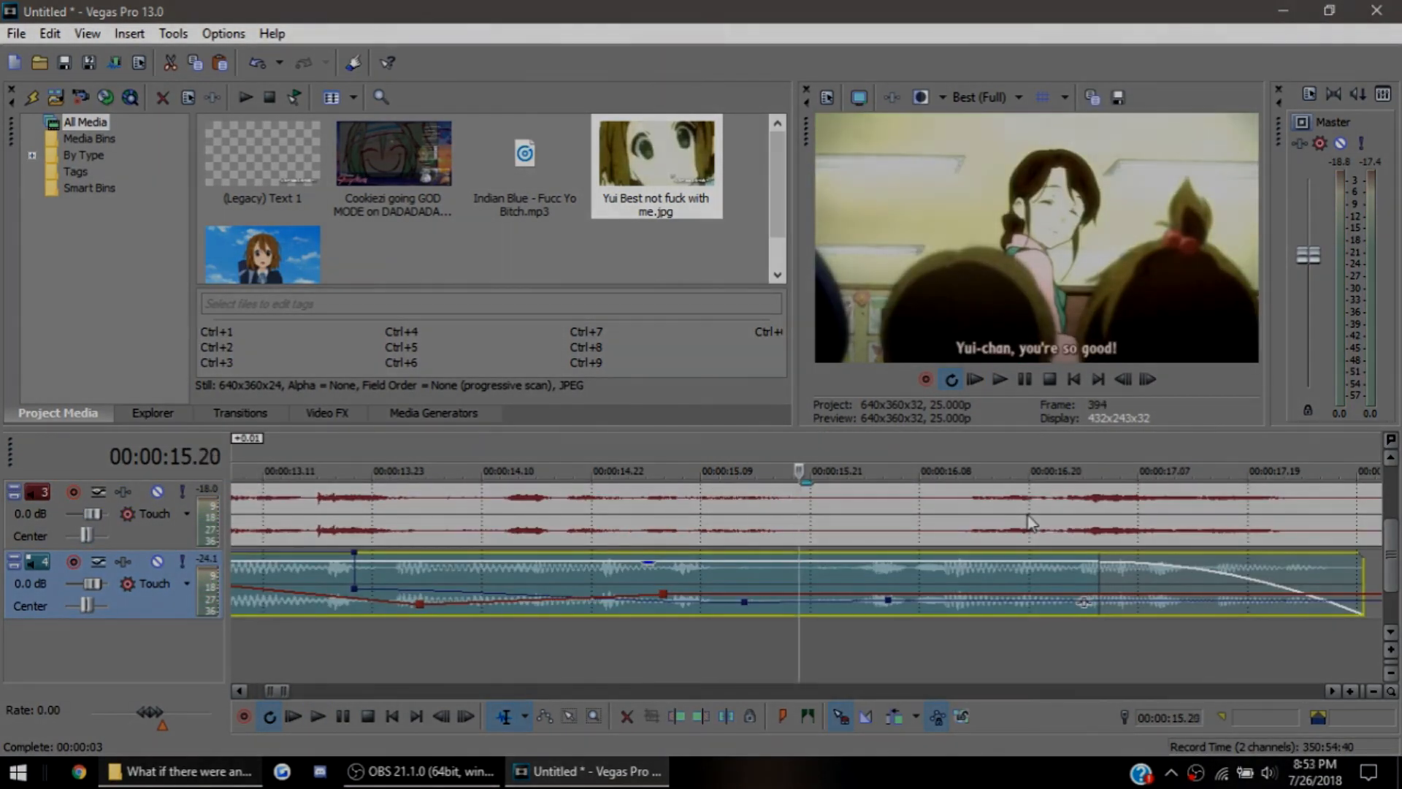
key("Right")
key("Right")
key("Right")
key("Right")
key("Right")
key("Left")
key("Left")
key("Left")
key("Right")
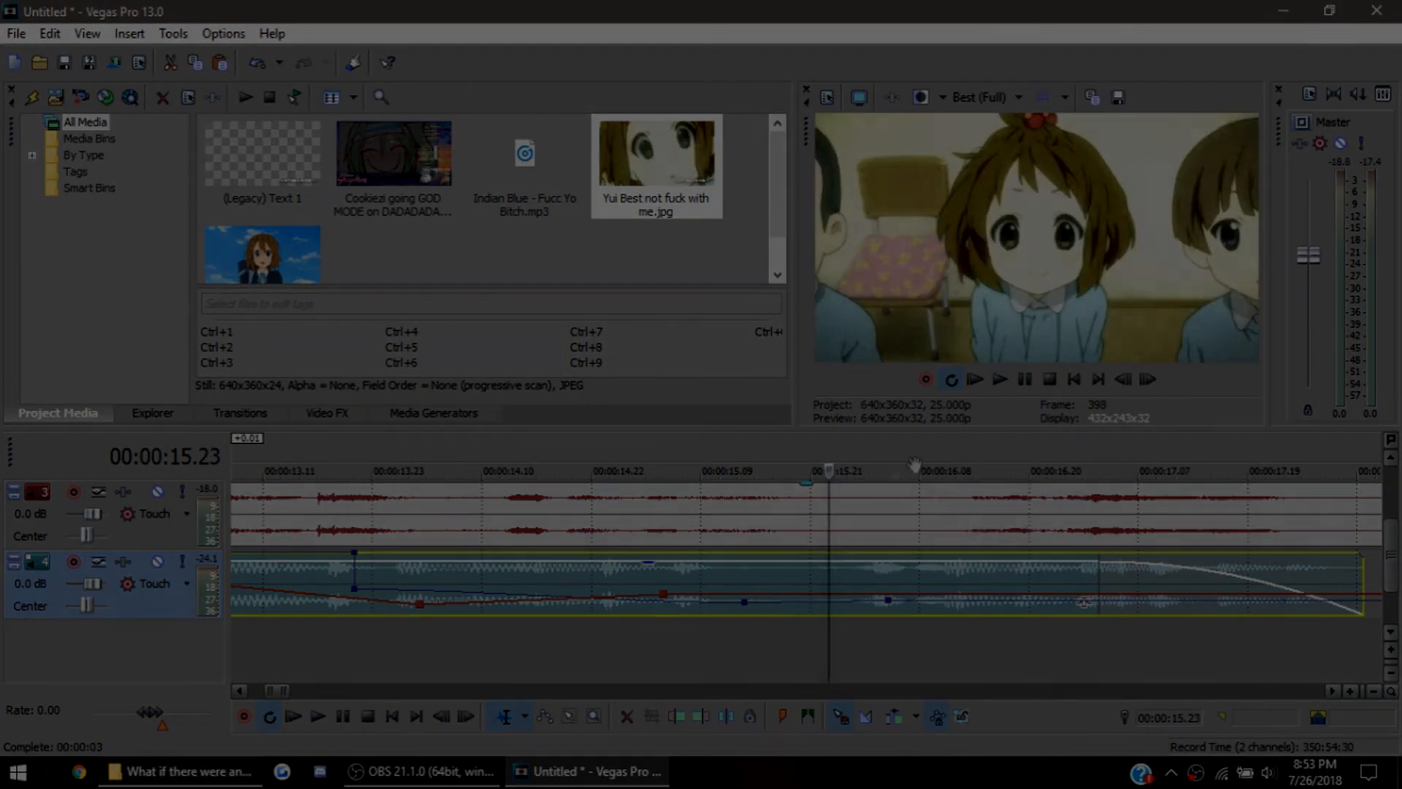